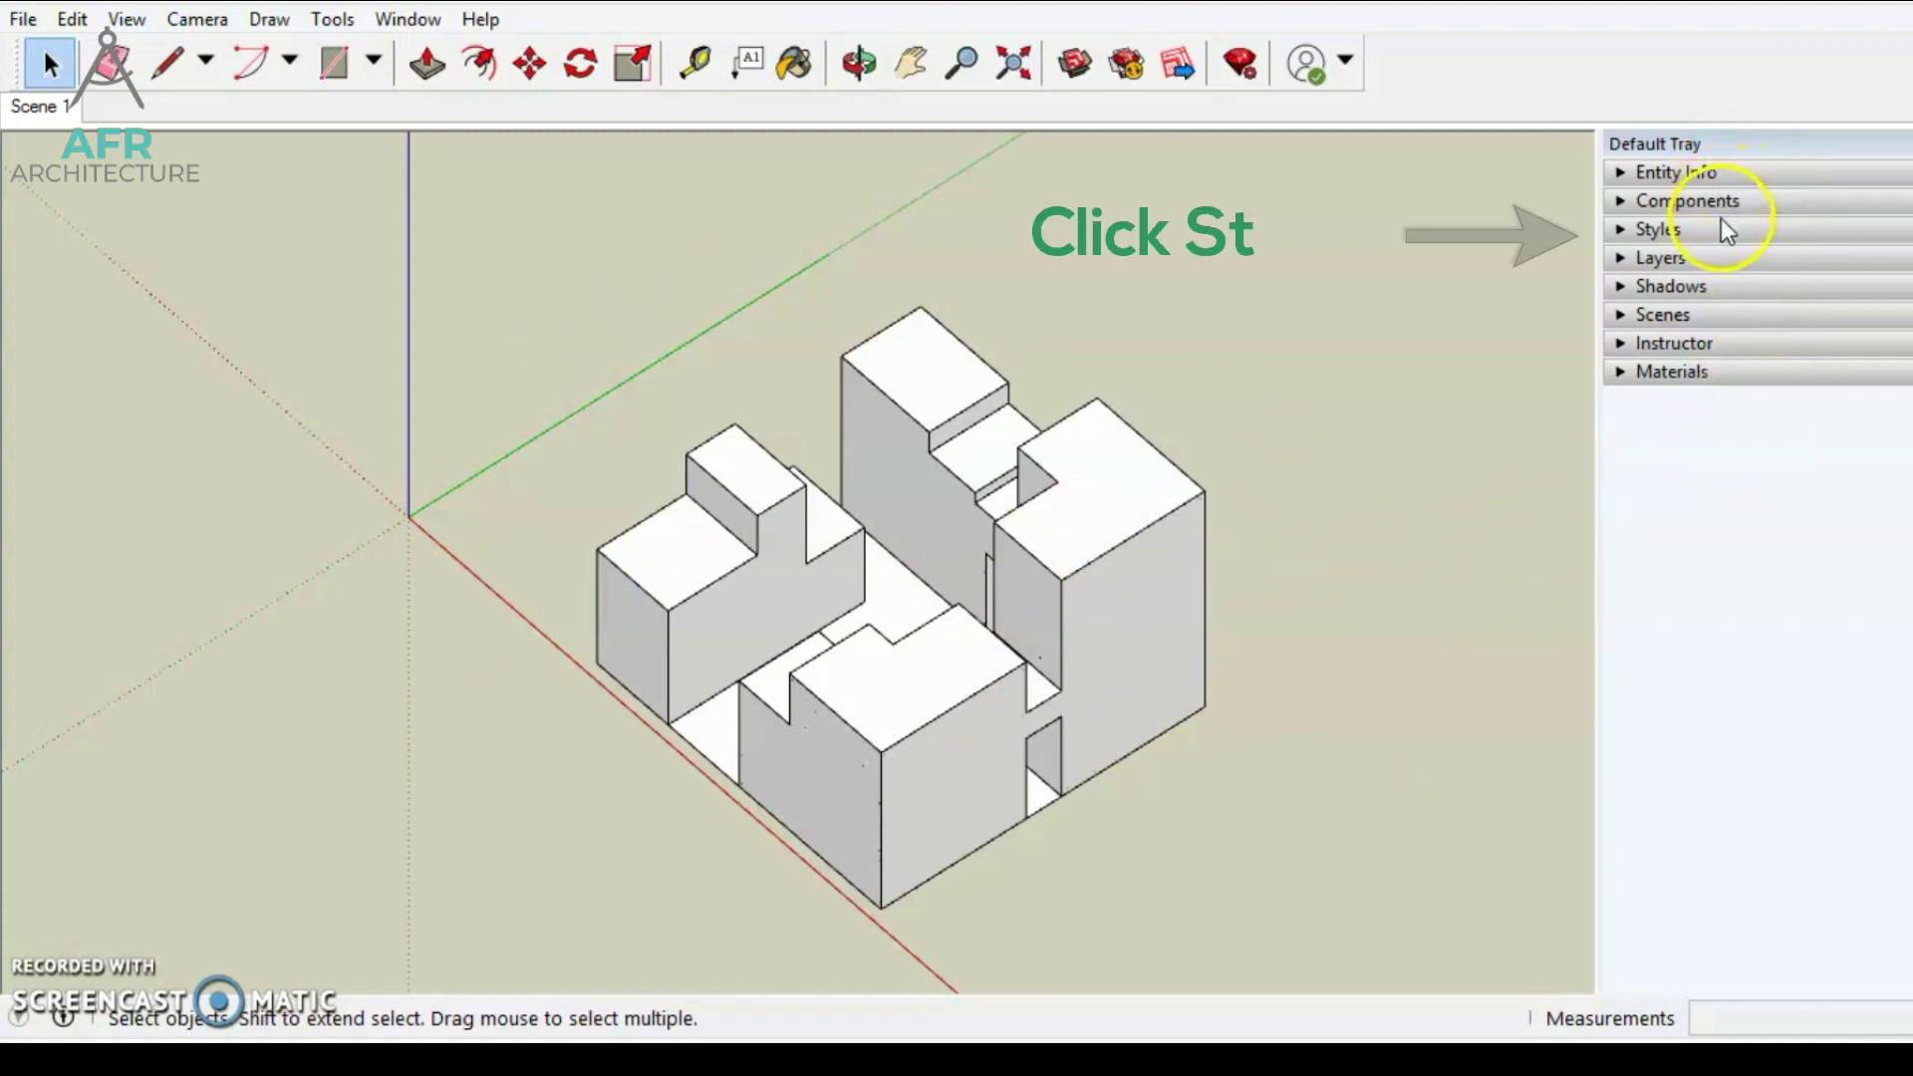
# Turn off the sky and ground in the model's style and use white as the background color.
pyautogui.click(1640, 237)
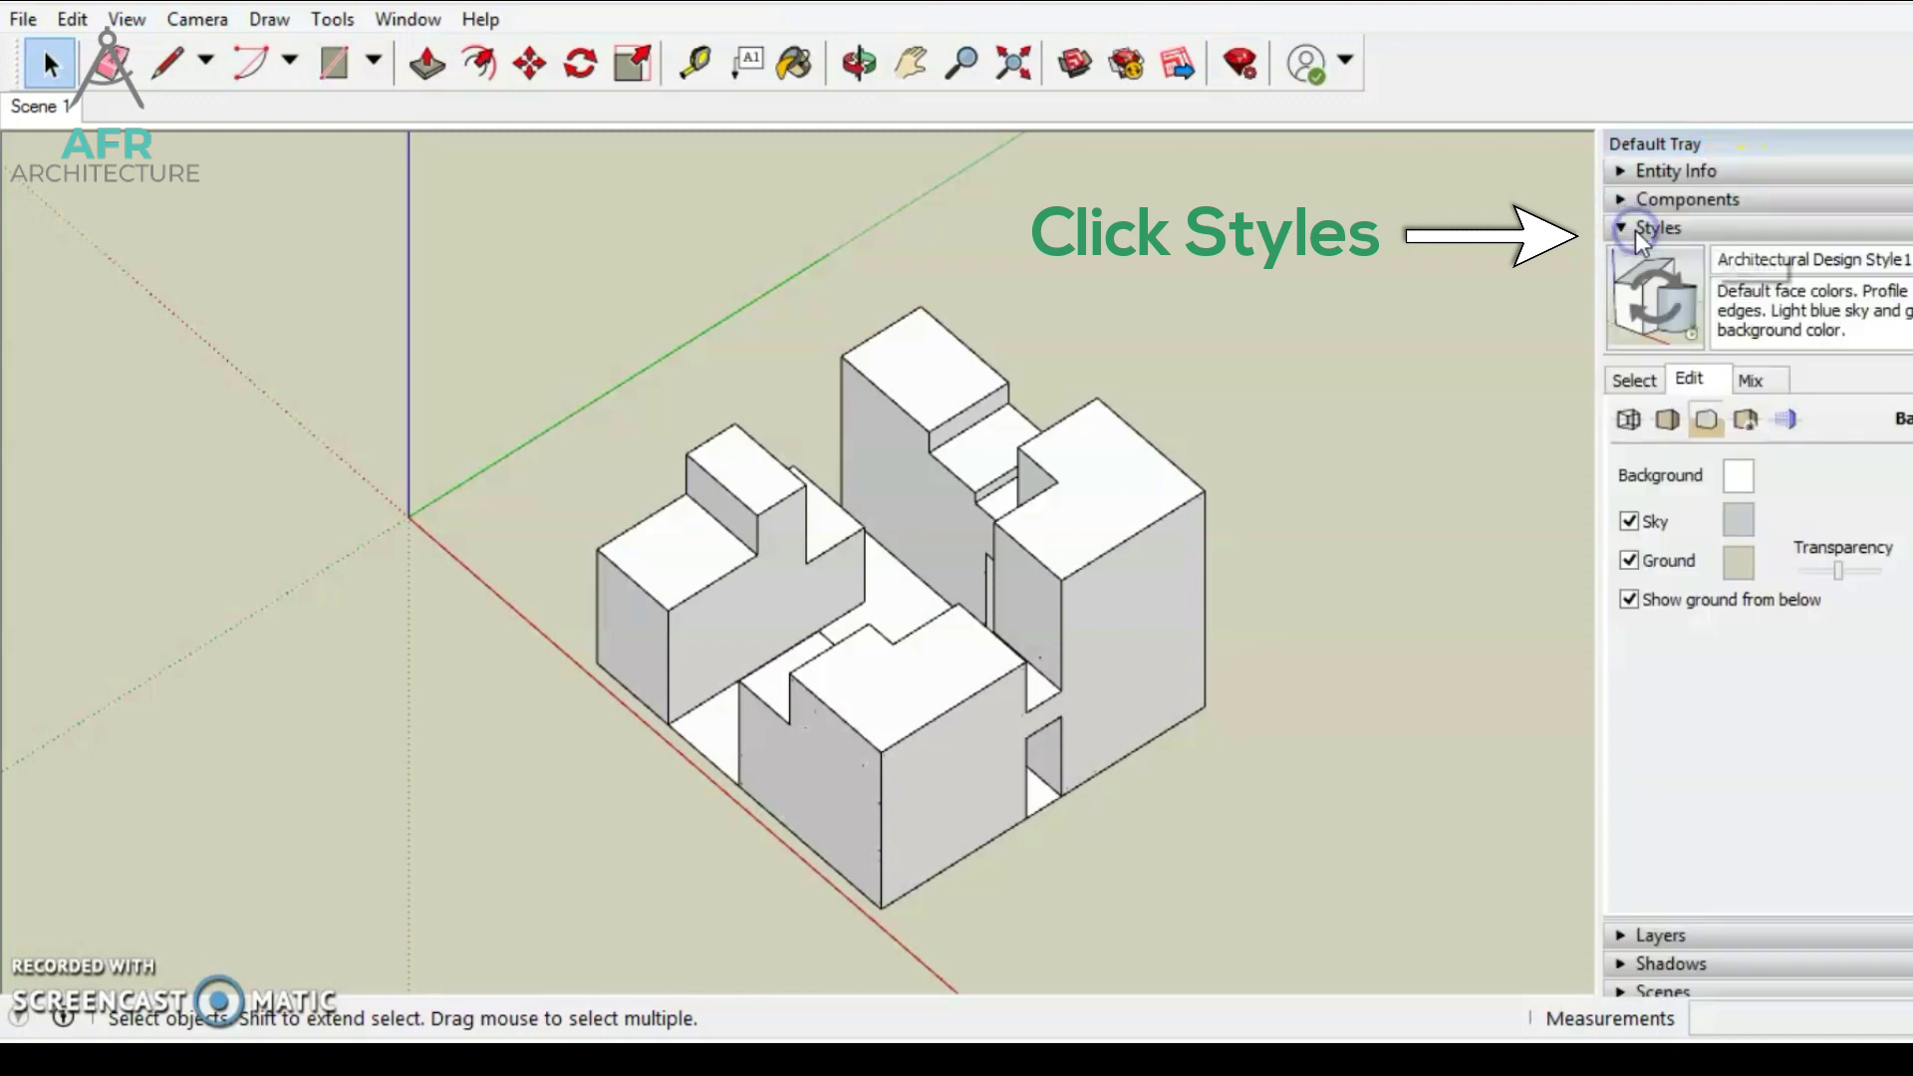
pyautogui.click(1631, 522)
pyautogui.click(1630, 561)
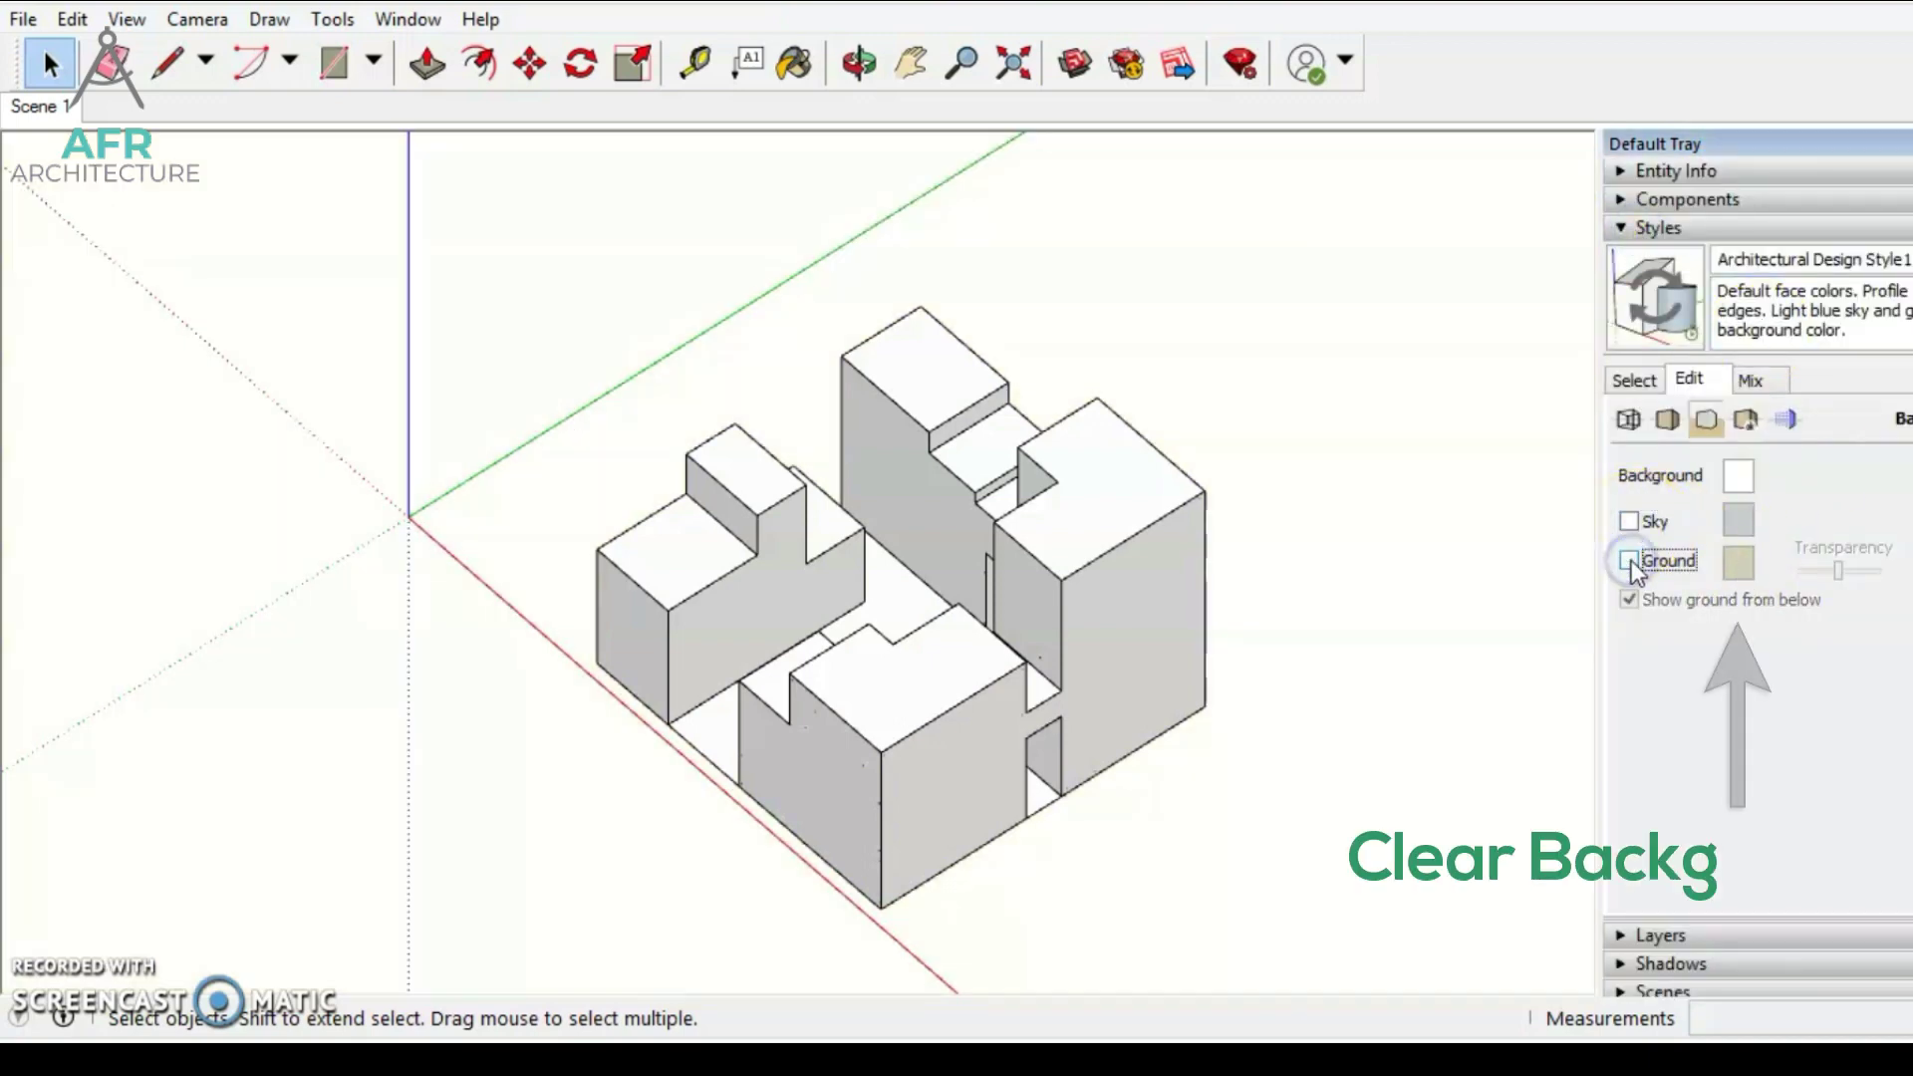
pyautogui.click(1738, 475)
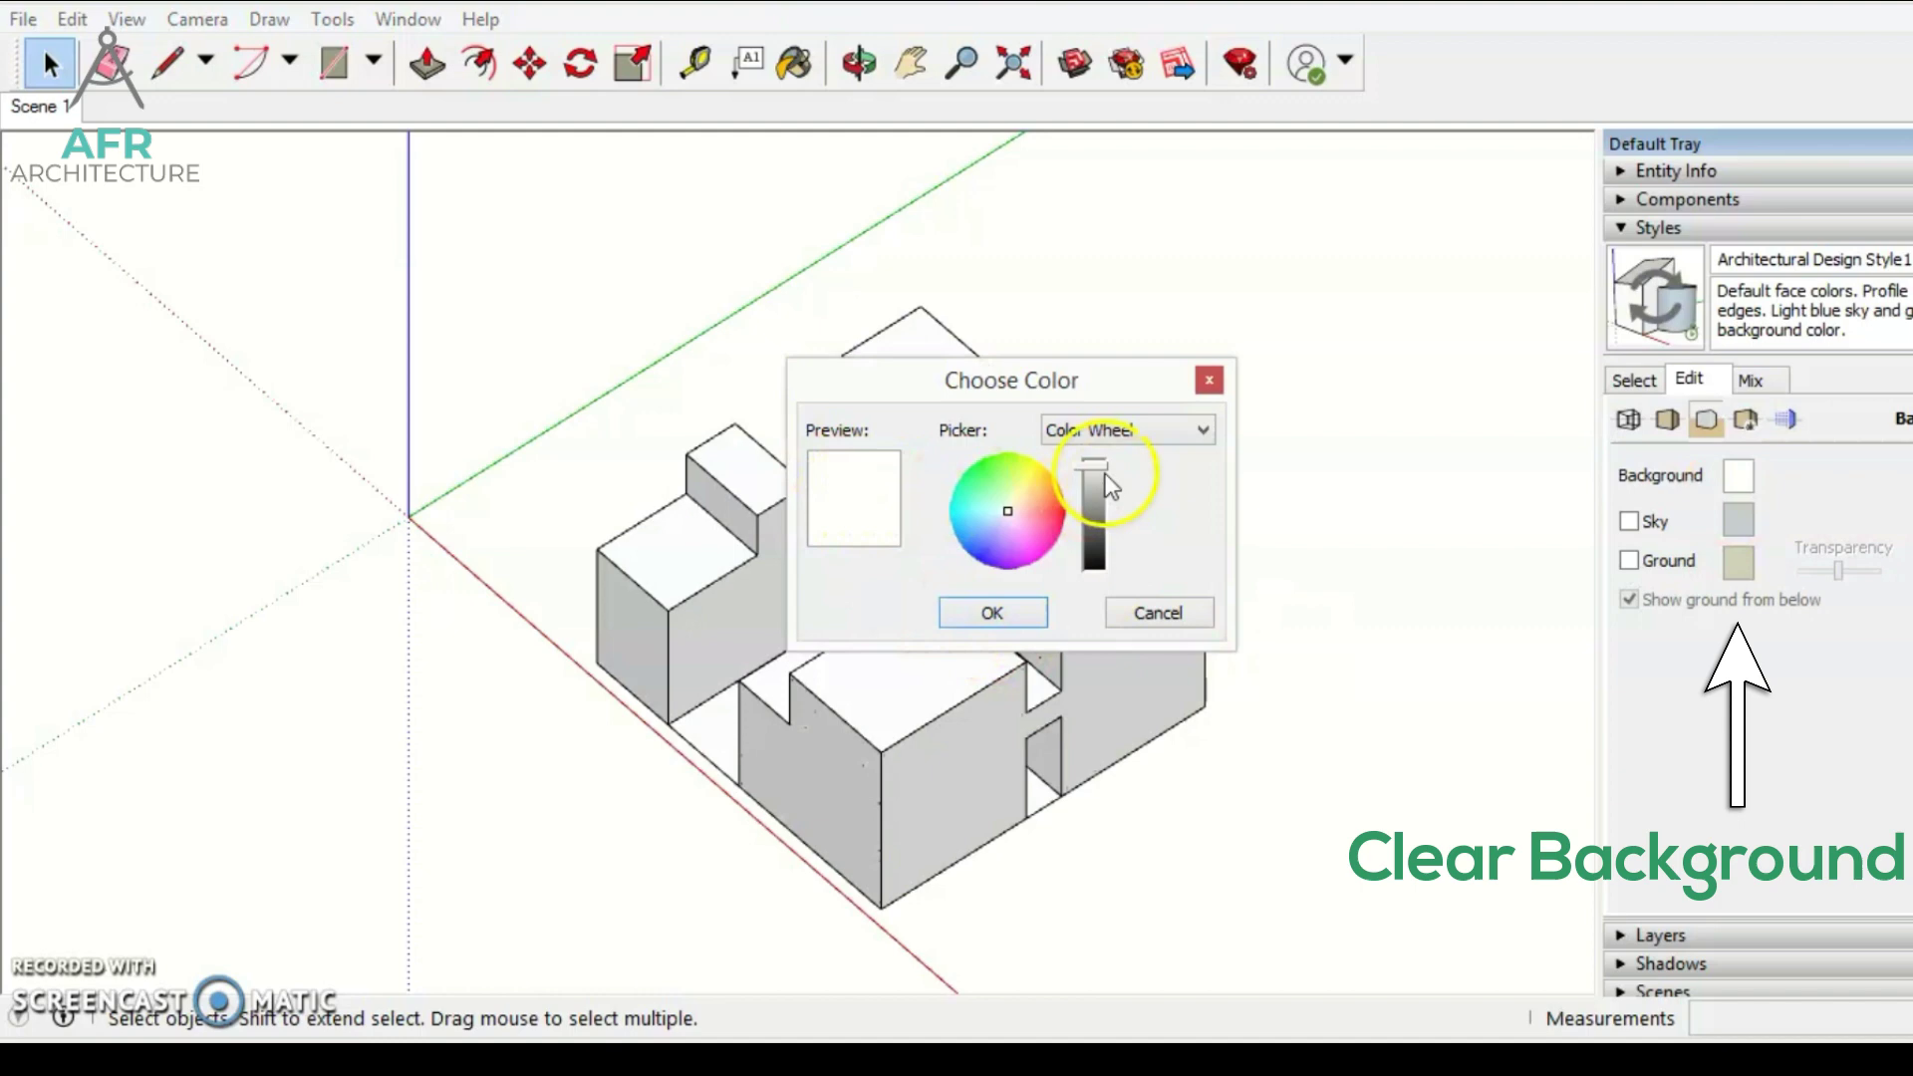
pyautogui.click(1021, 612)
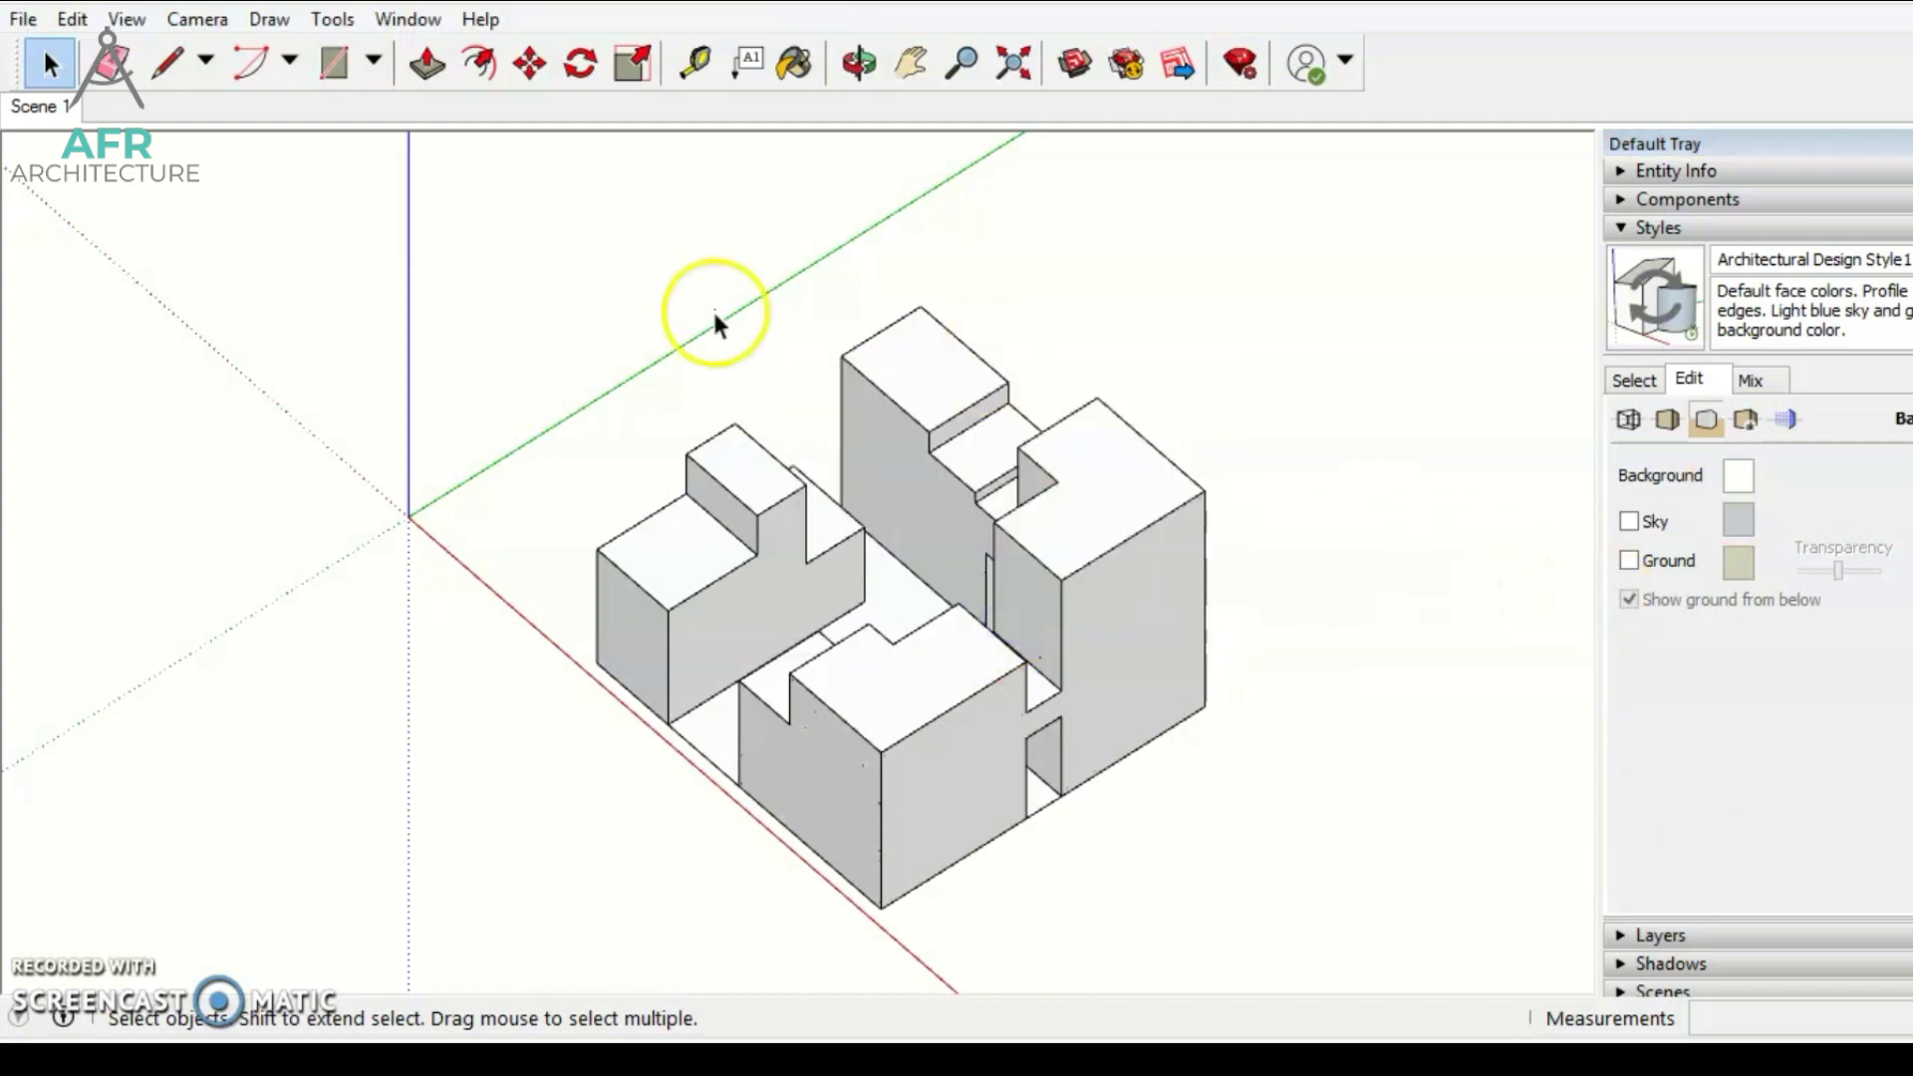
# Set the face style of the plain massing model to Hidden Line.
pyautogui.click(130, 20)
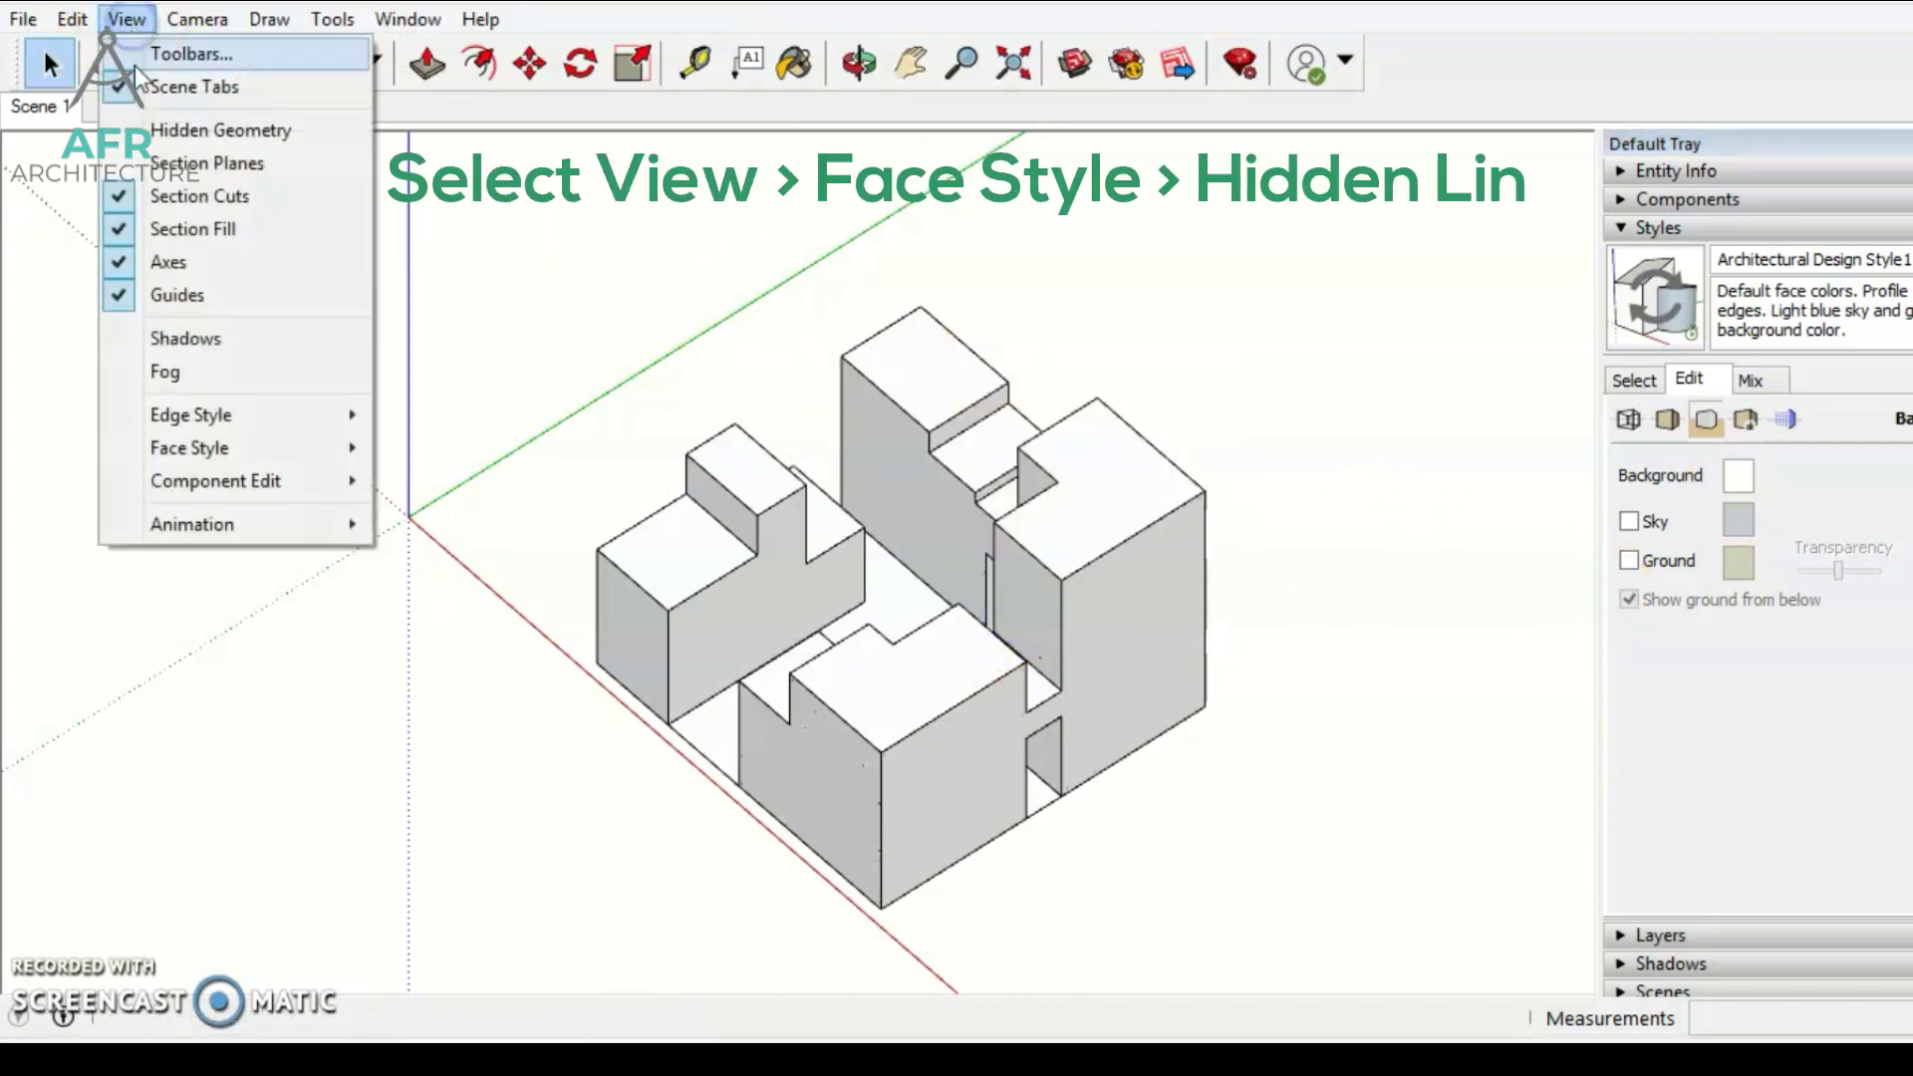
pyautogui.moveTo(301, 429)
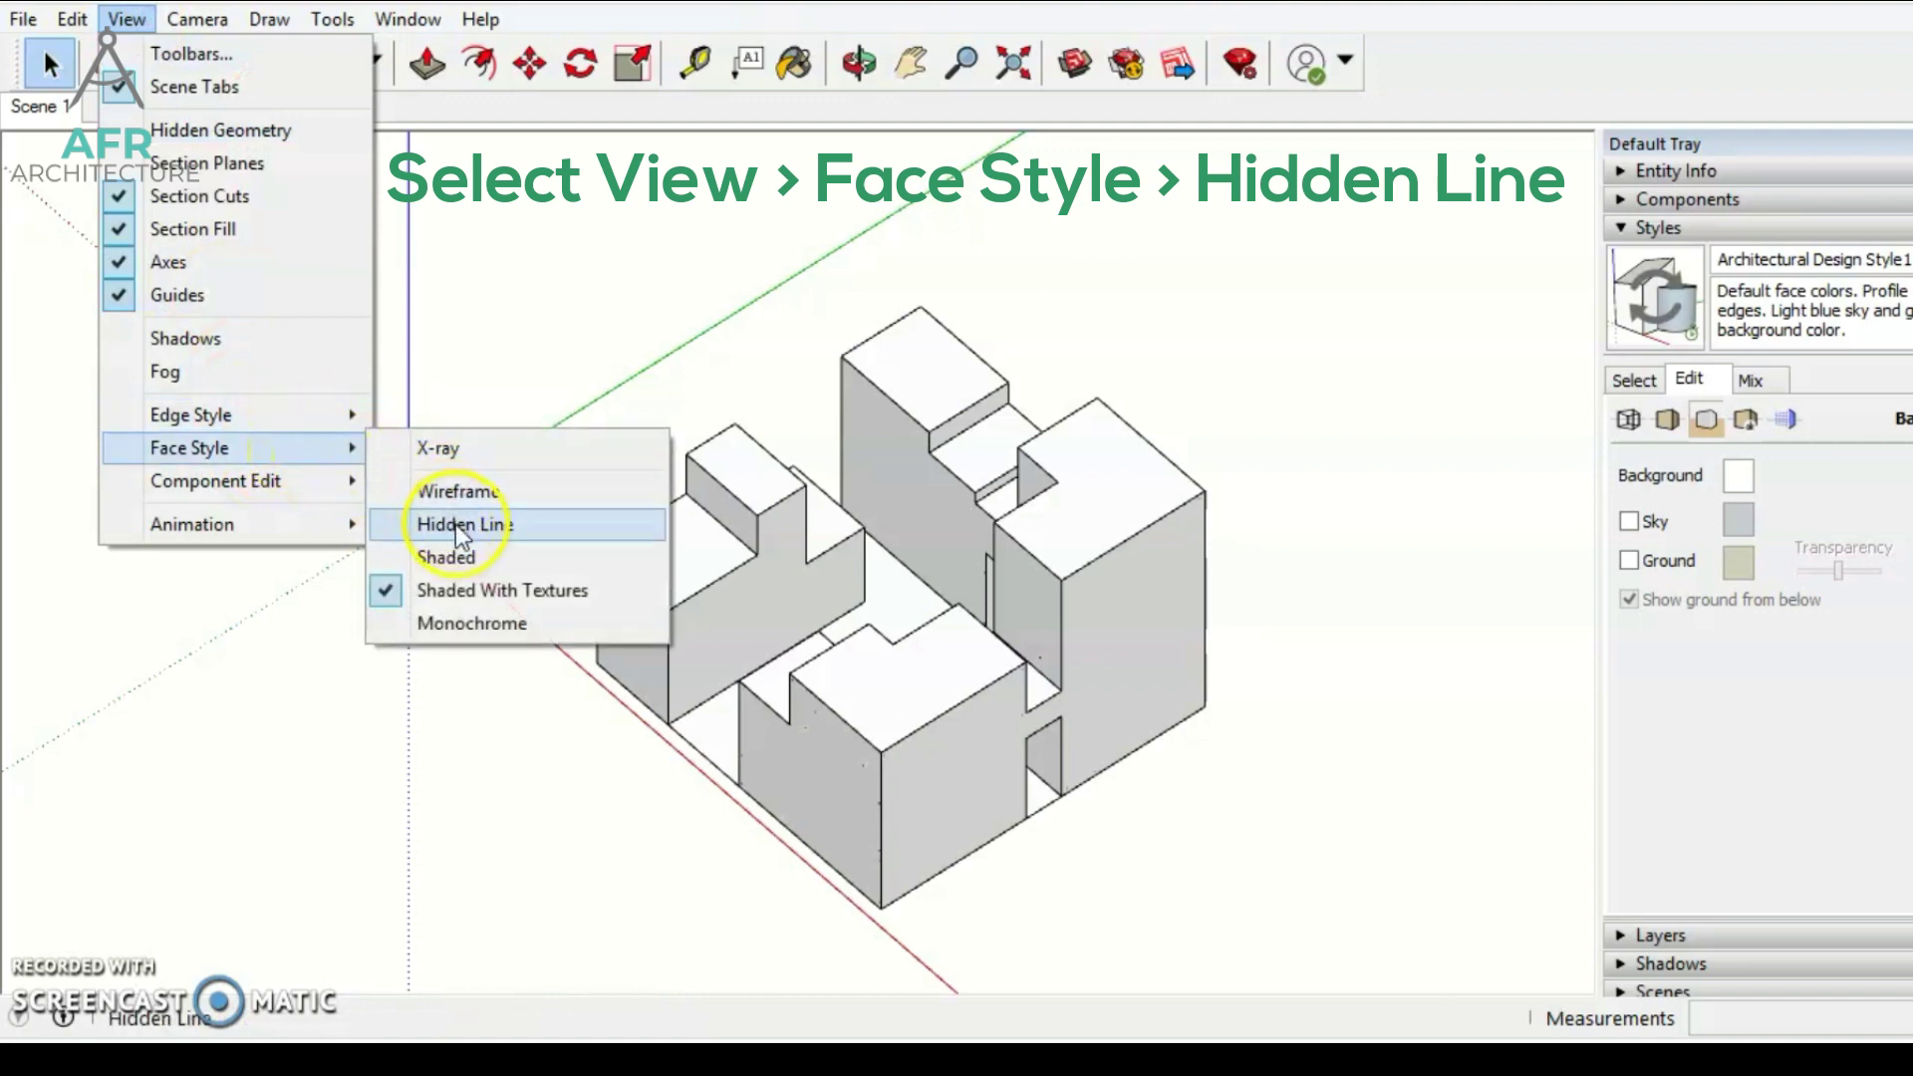
pyautogui.click(446, 525)
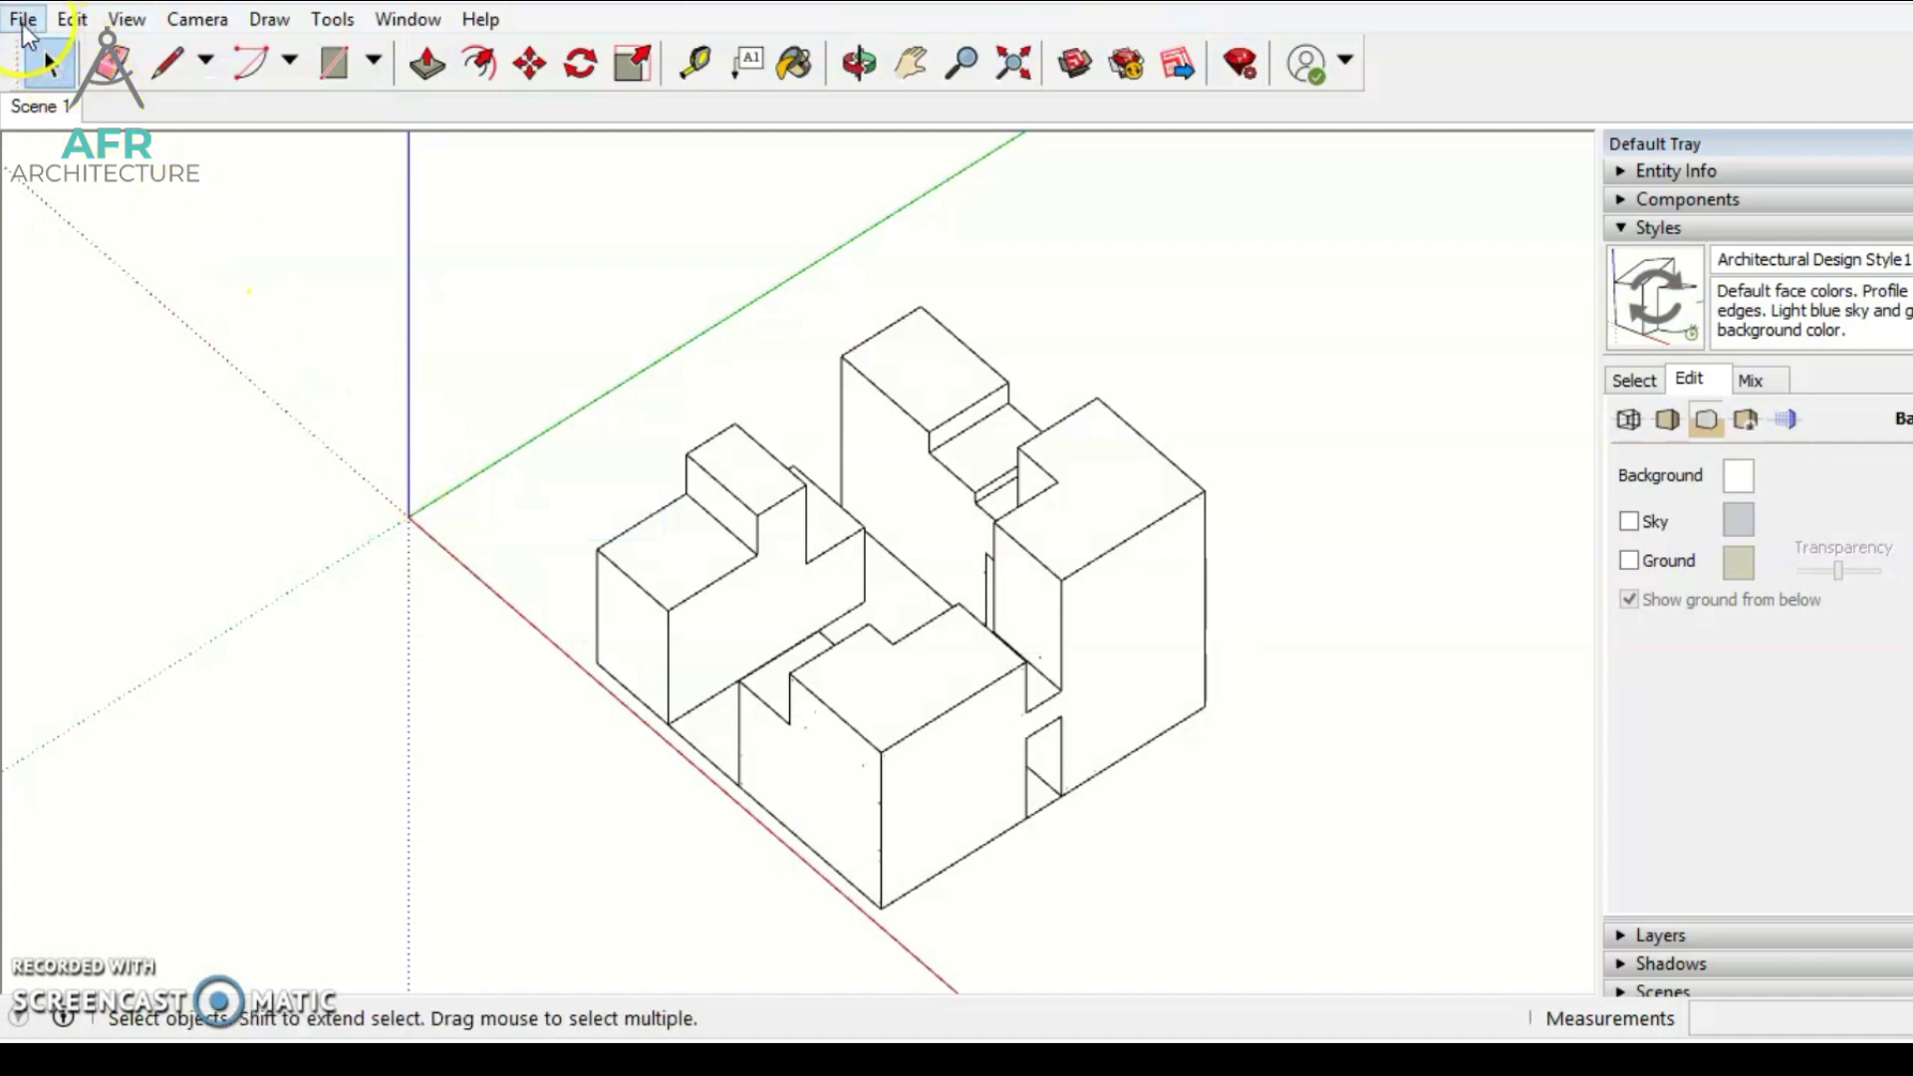
# Export the hidden-line view of the massing model as a 2D graphic in PDF format.
pyautogui.click(24, 28)
pyautogui.moveTo(313, 514)
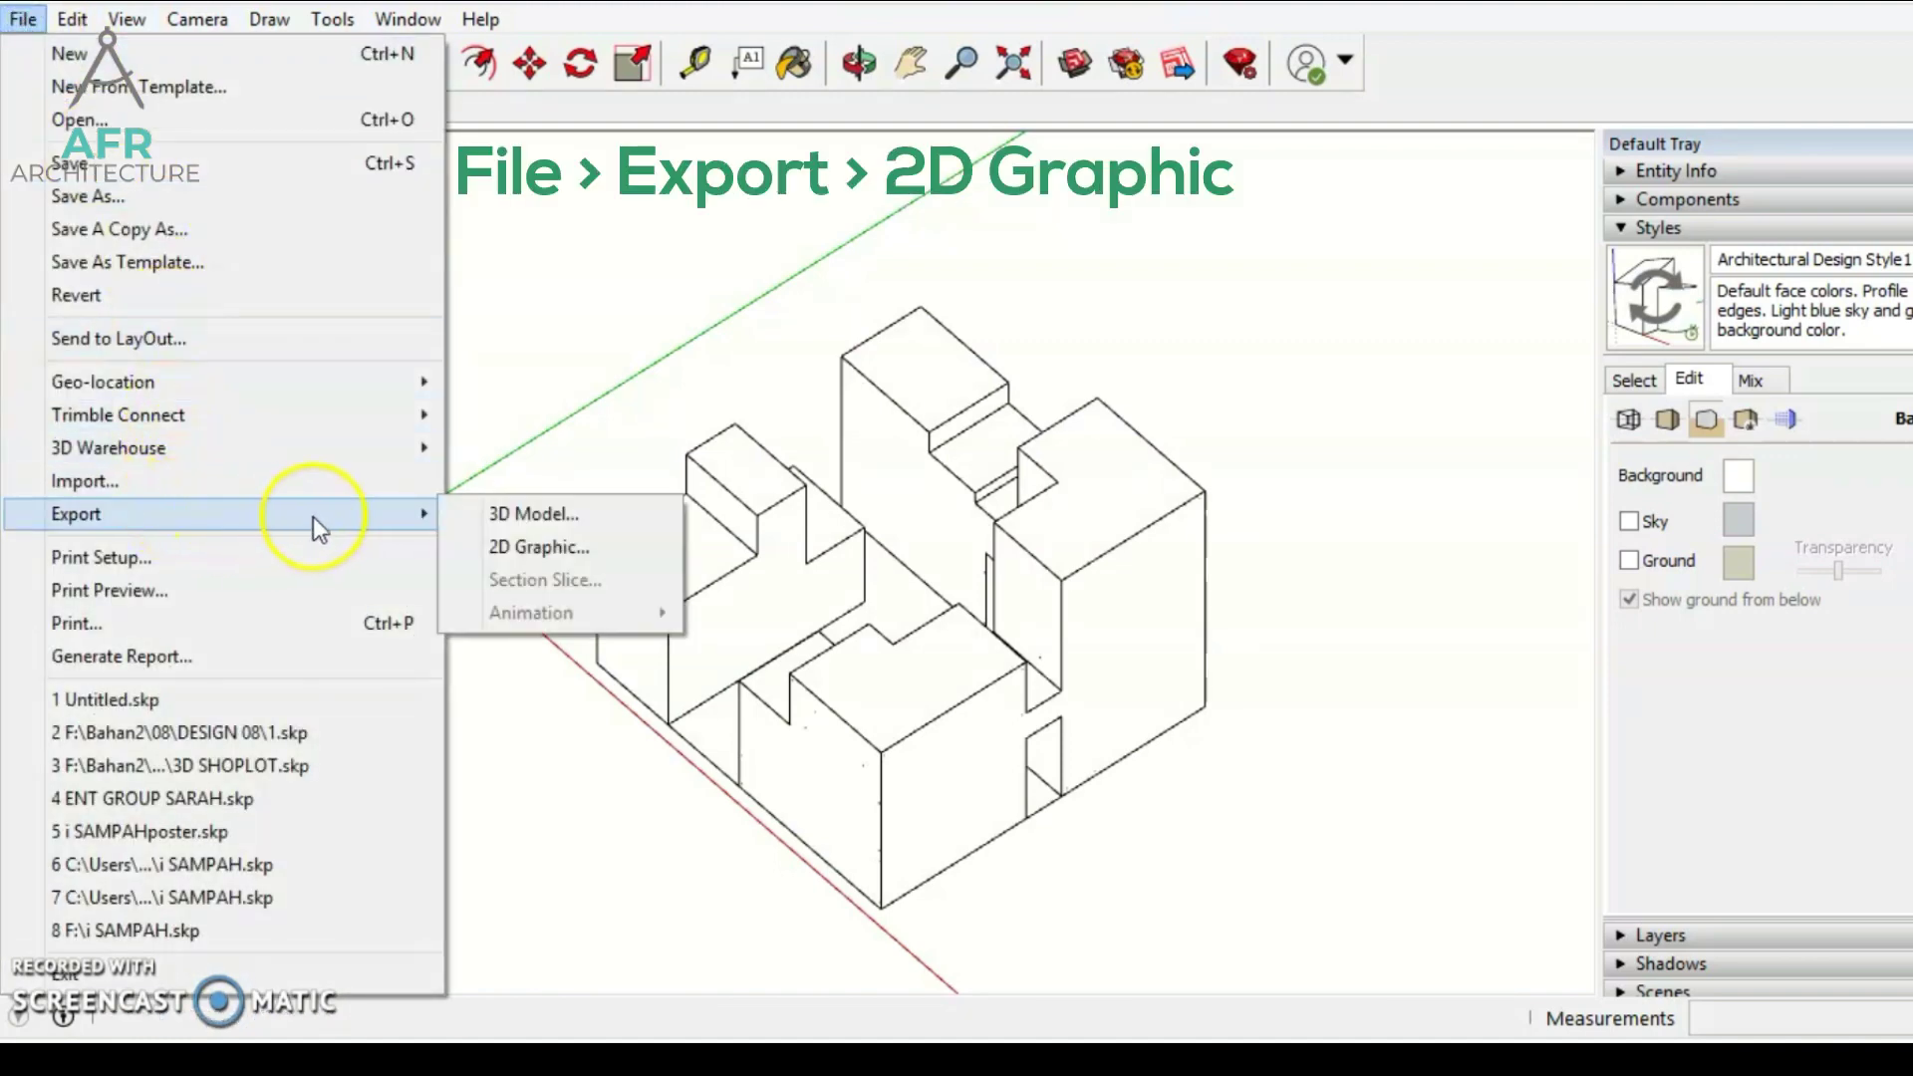
pyautogui.click(526, 547)
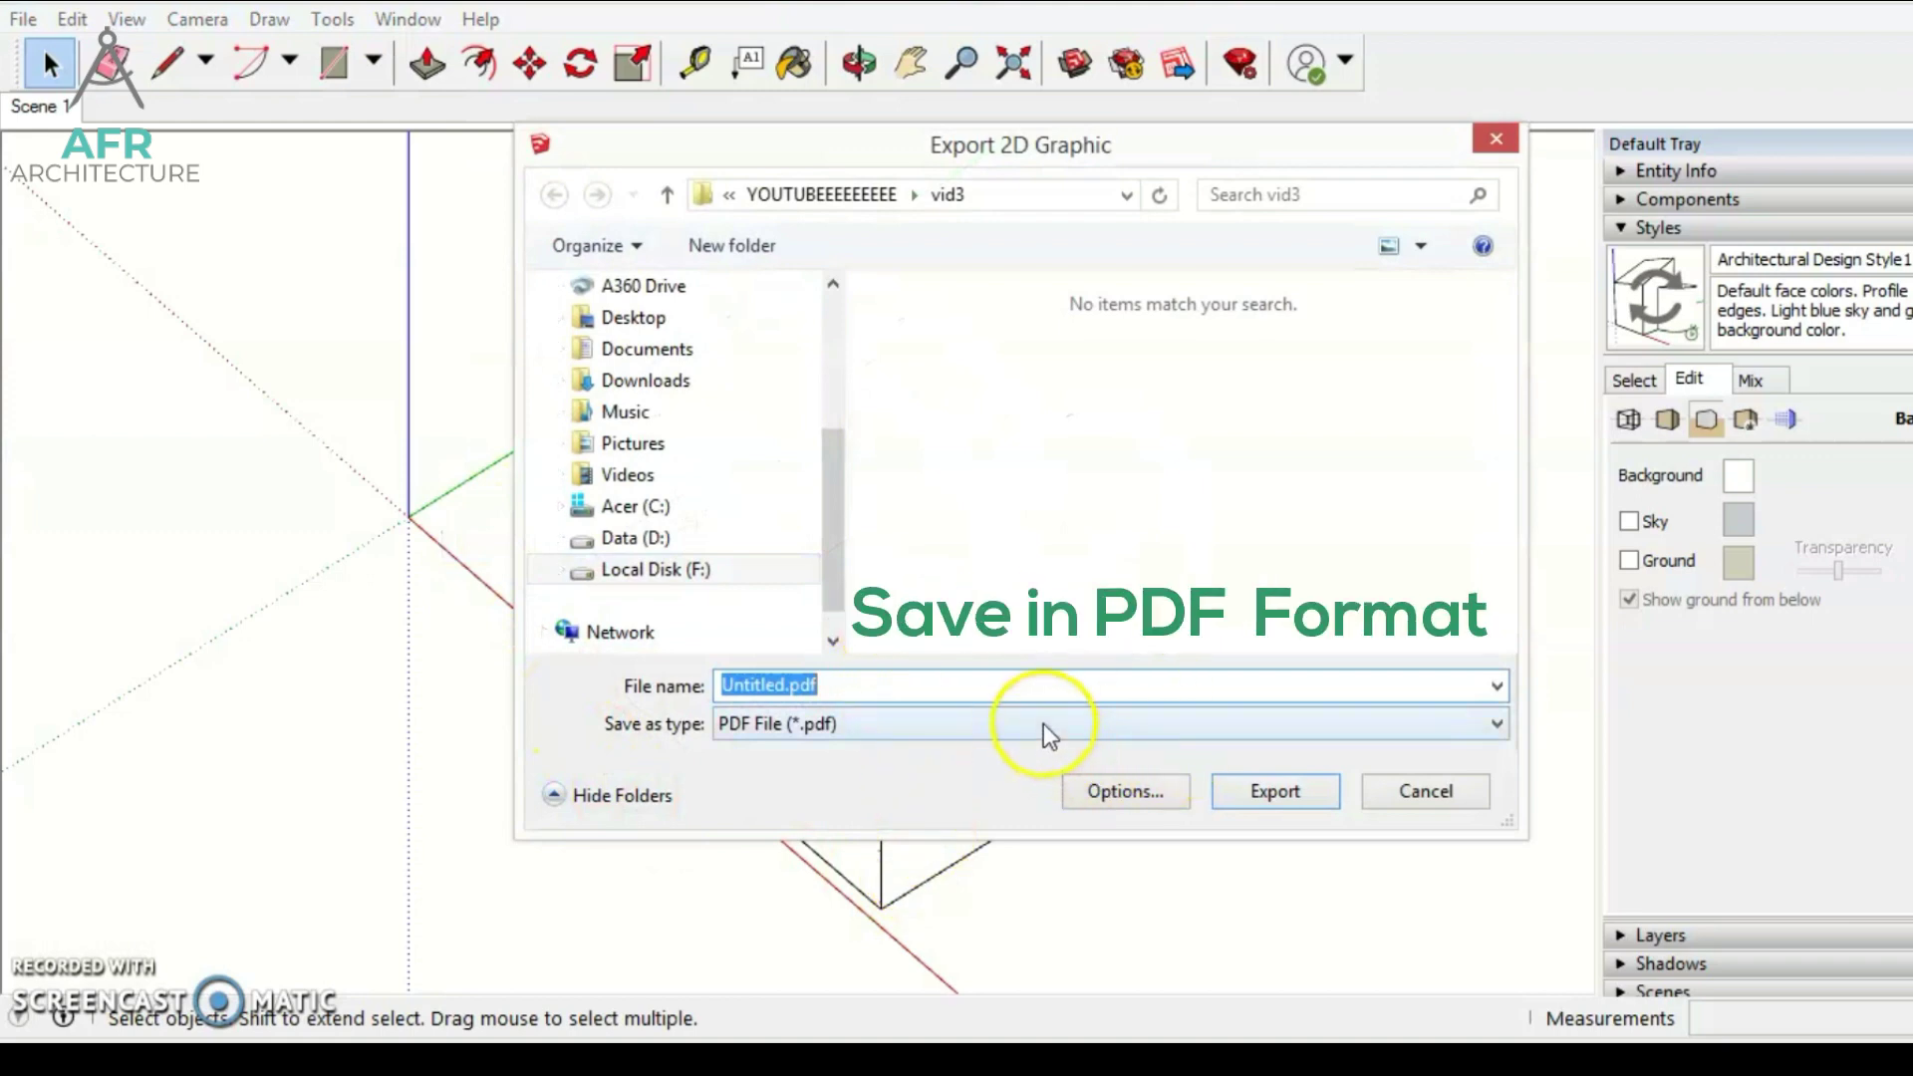
pyautogui.click(804, 724)
pyautogui.click(803, 756)
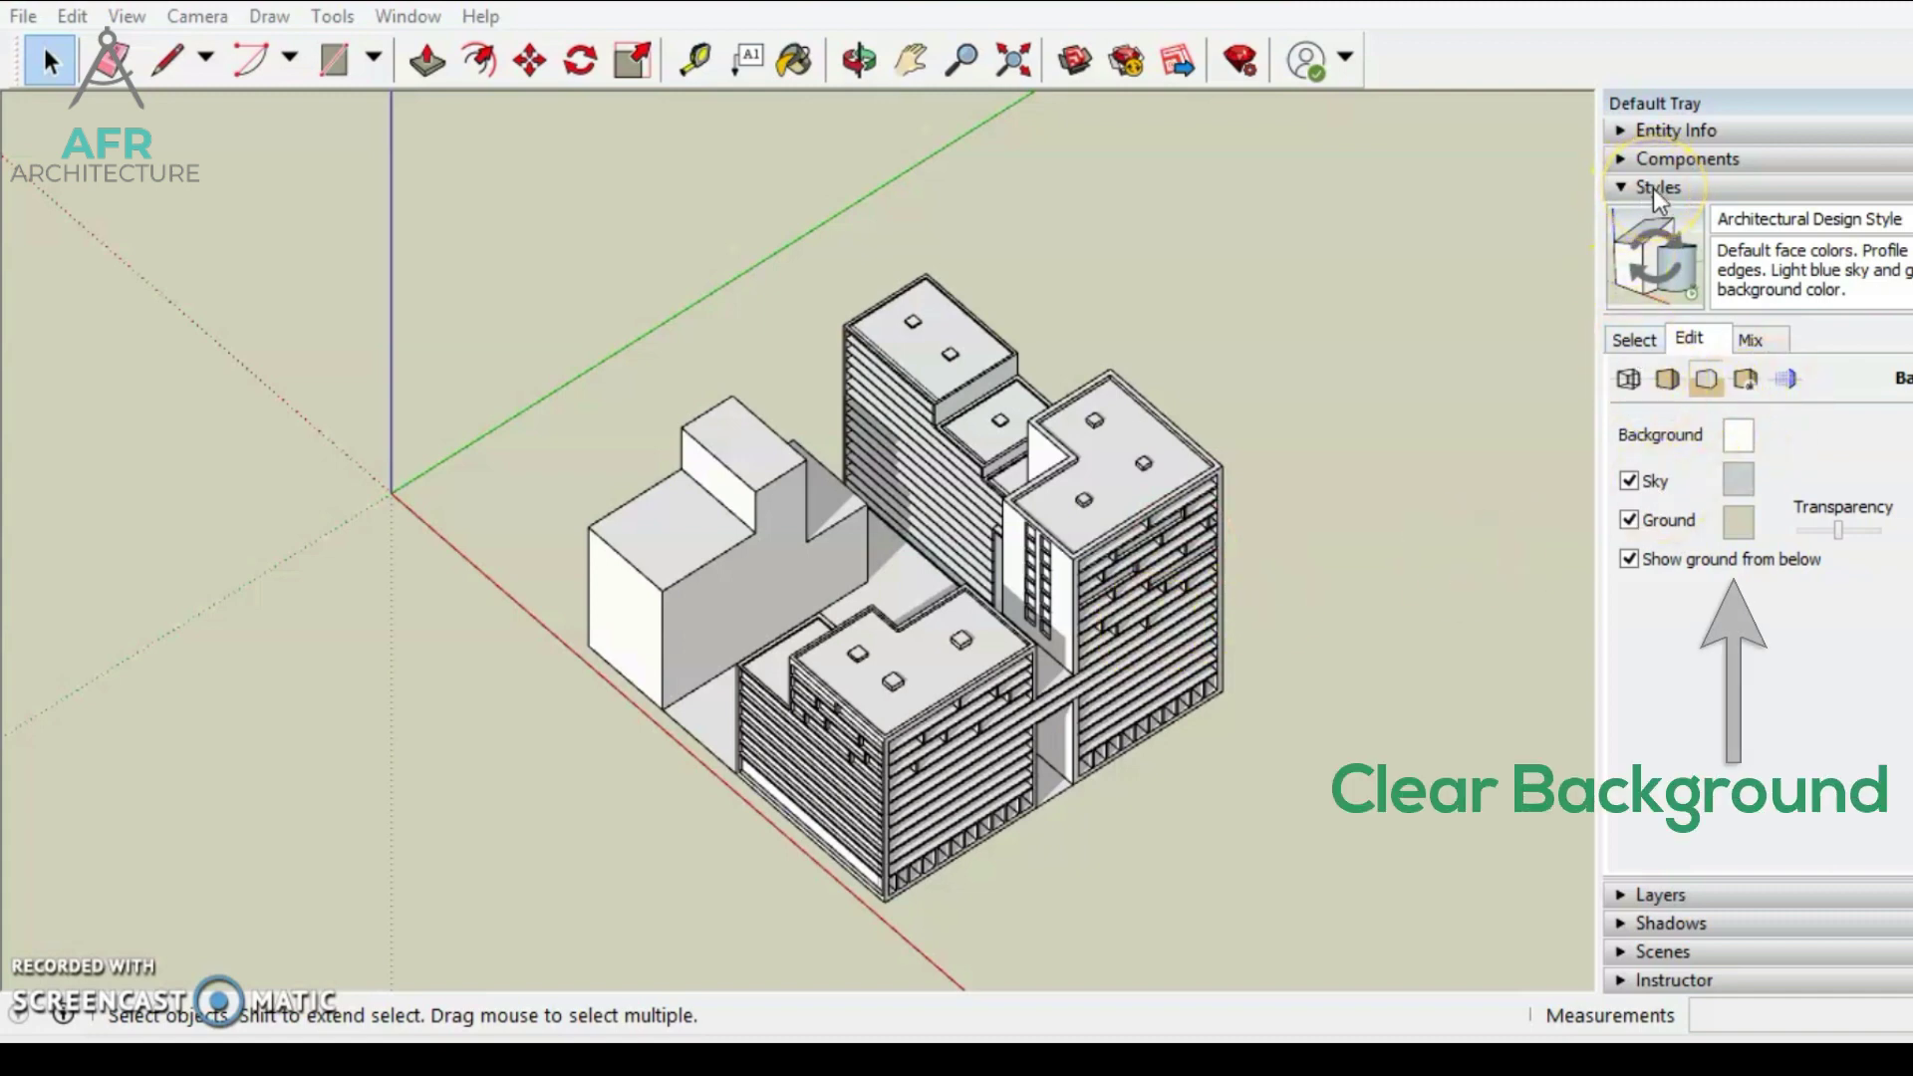
# Turn off sky and ground for the detailed building model and use a white background color.
pyautogui.click(1629, 481)
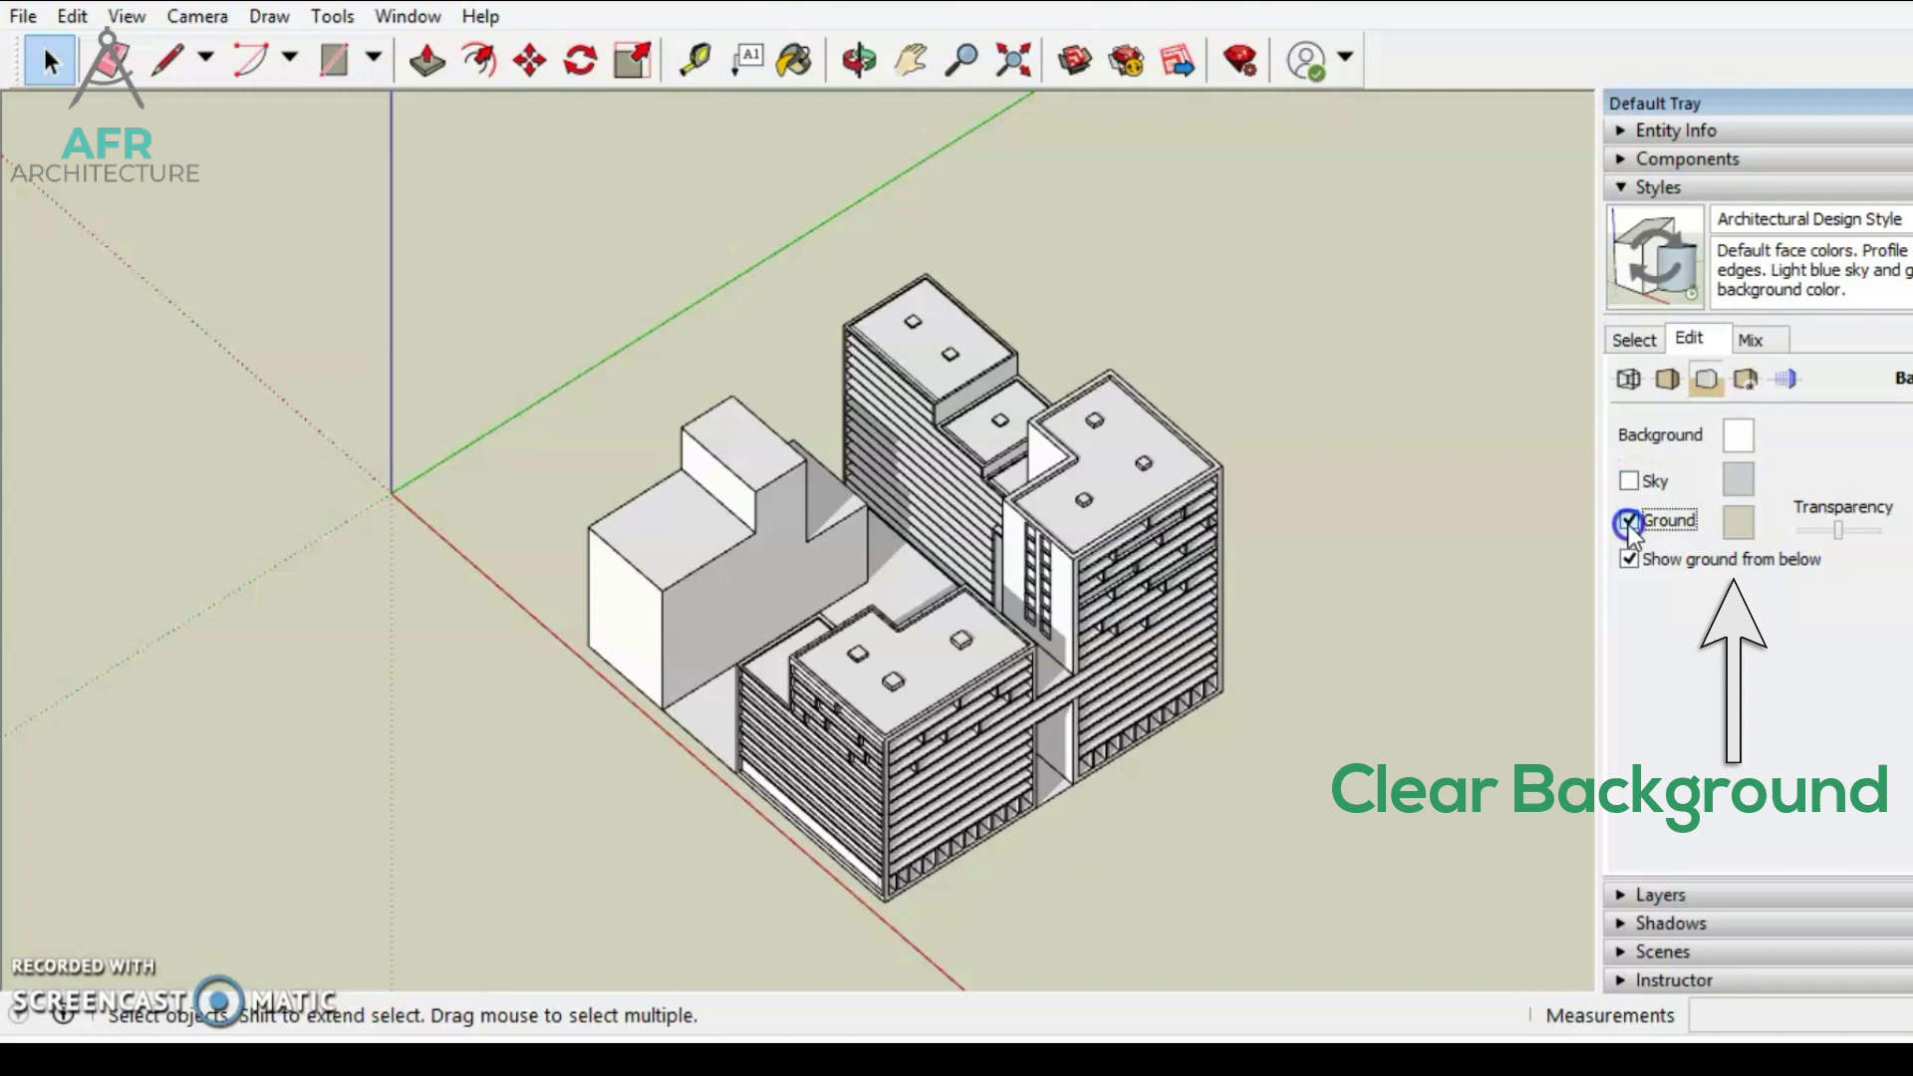
pyautogui.click(1630, 520)
pyautogui.click(1738, 438)
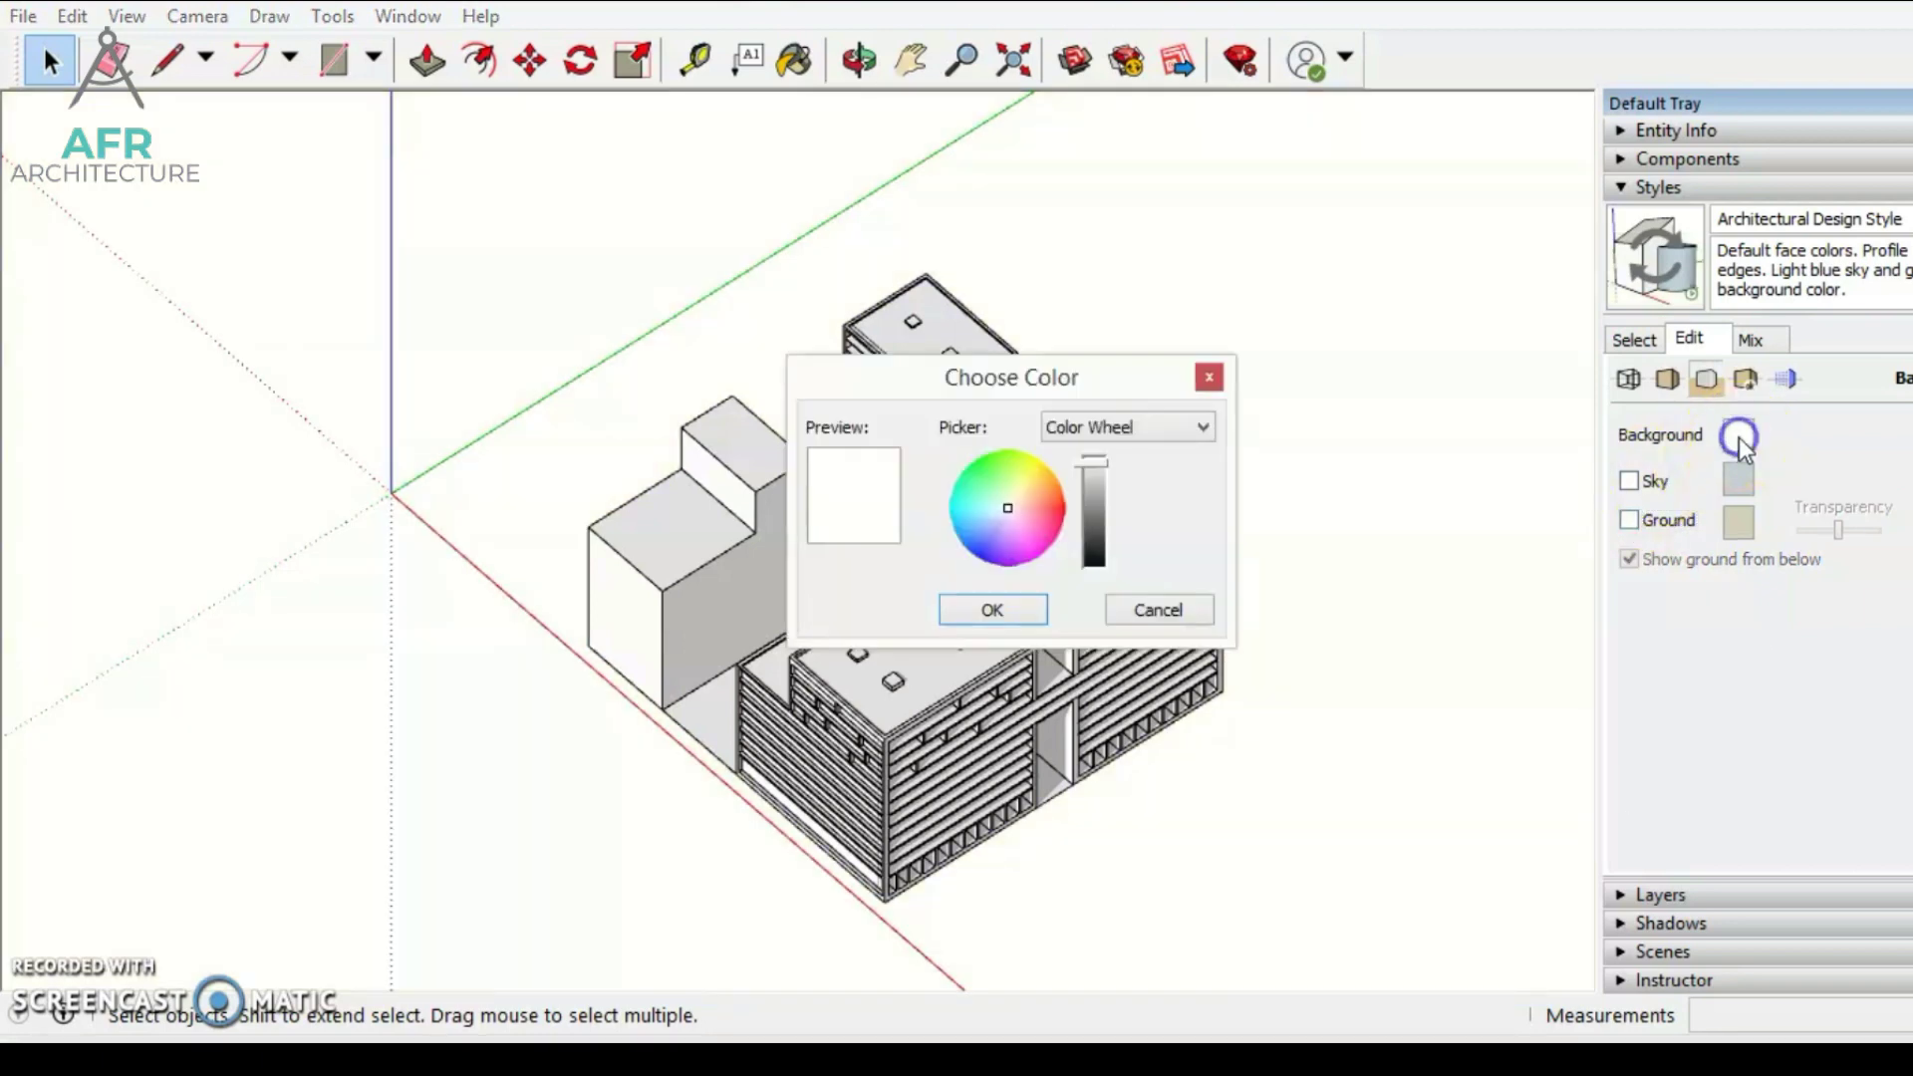
pyautogui.click(945, 608)
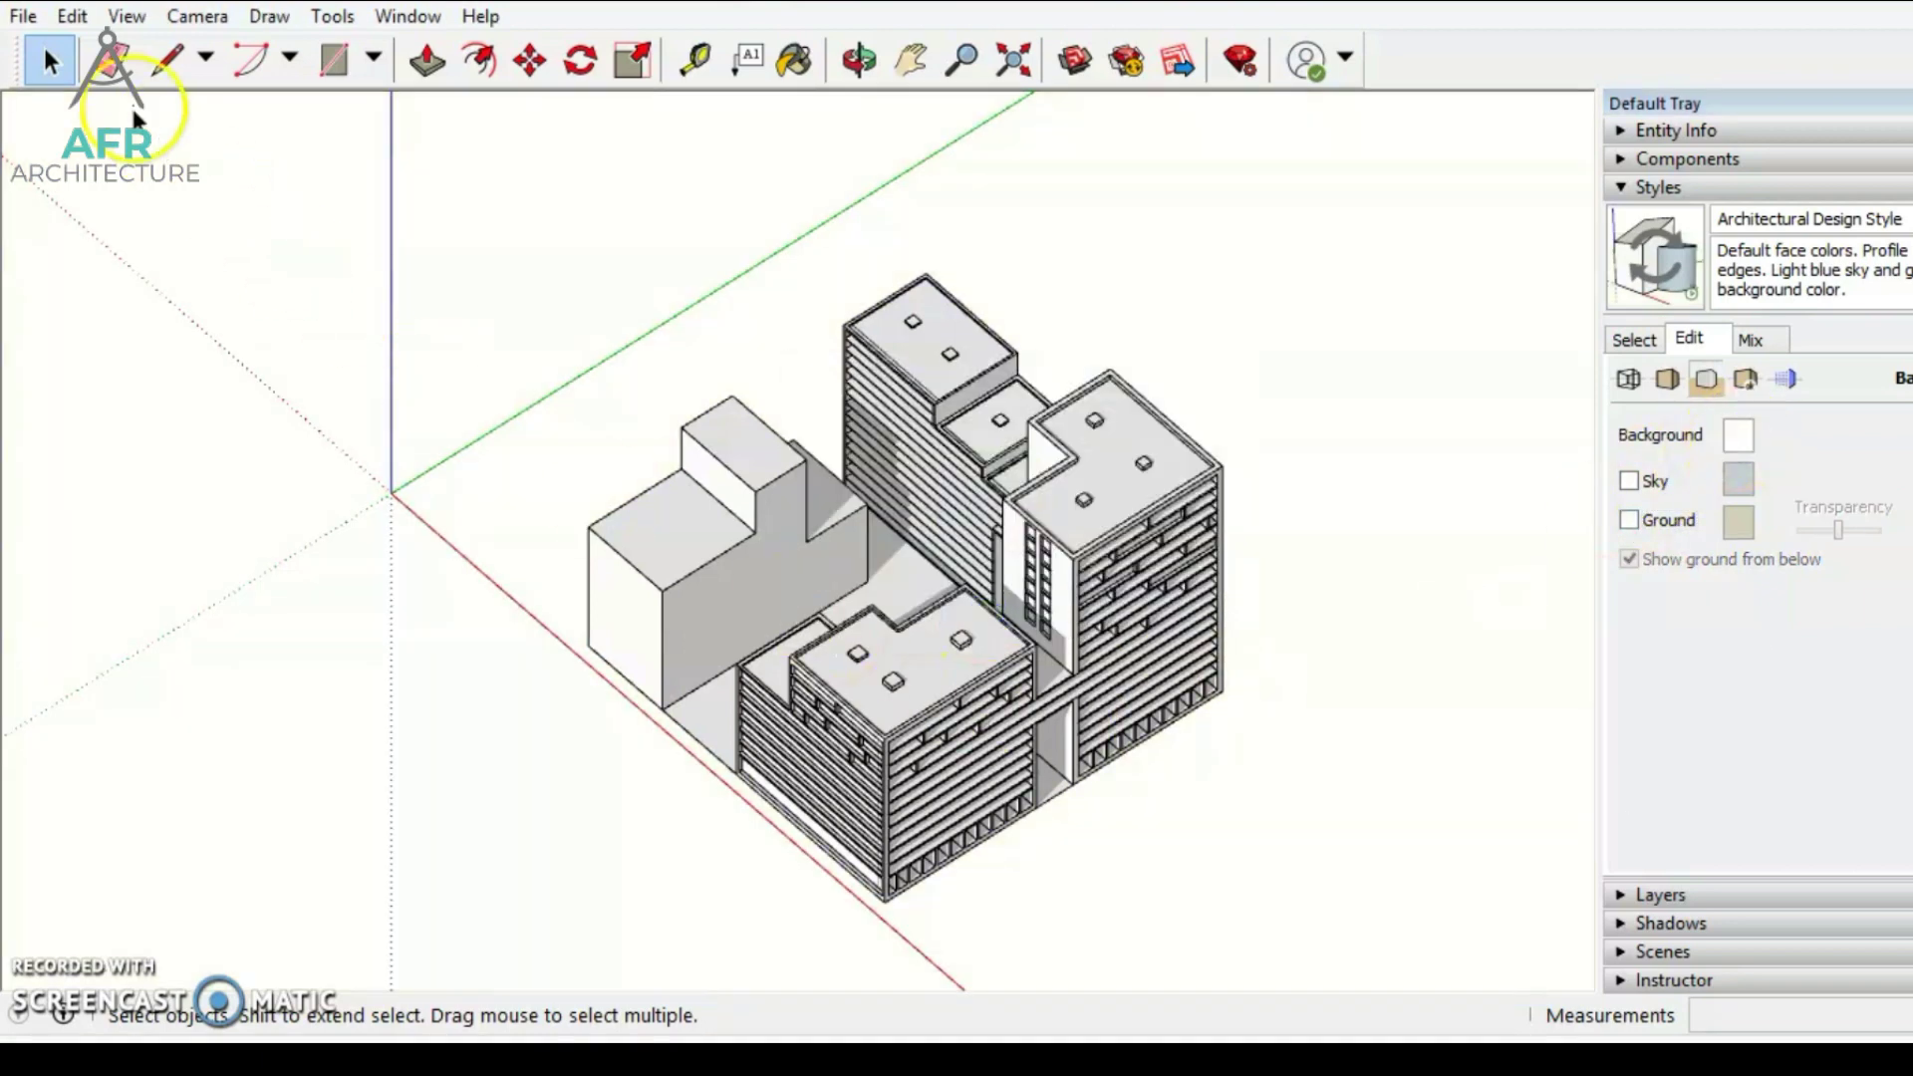
# Turn off the edges in the detailed model's edge style.
pyautogui.click(114, 18)
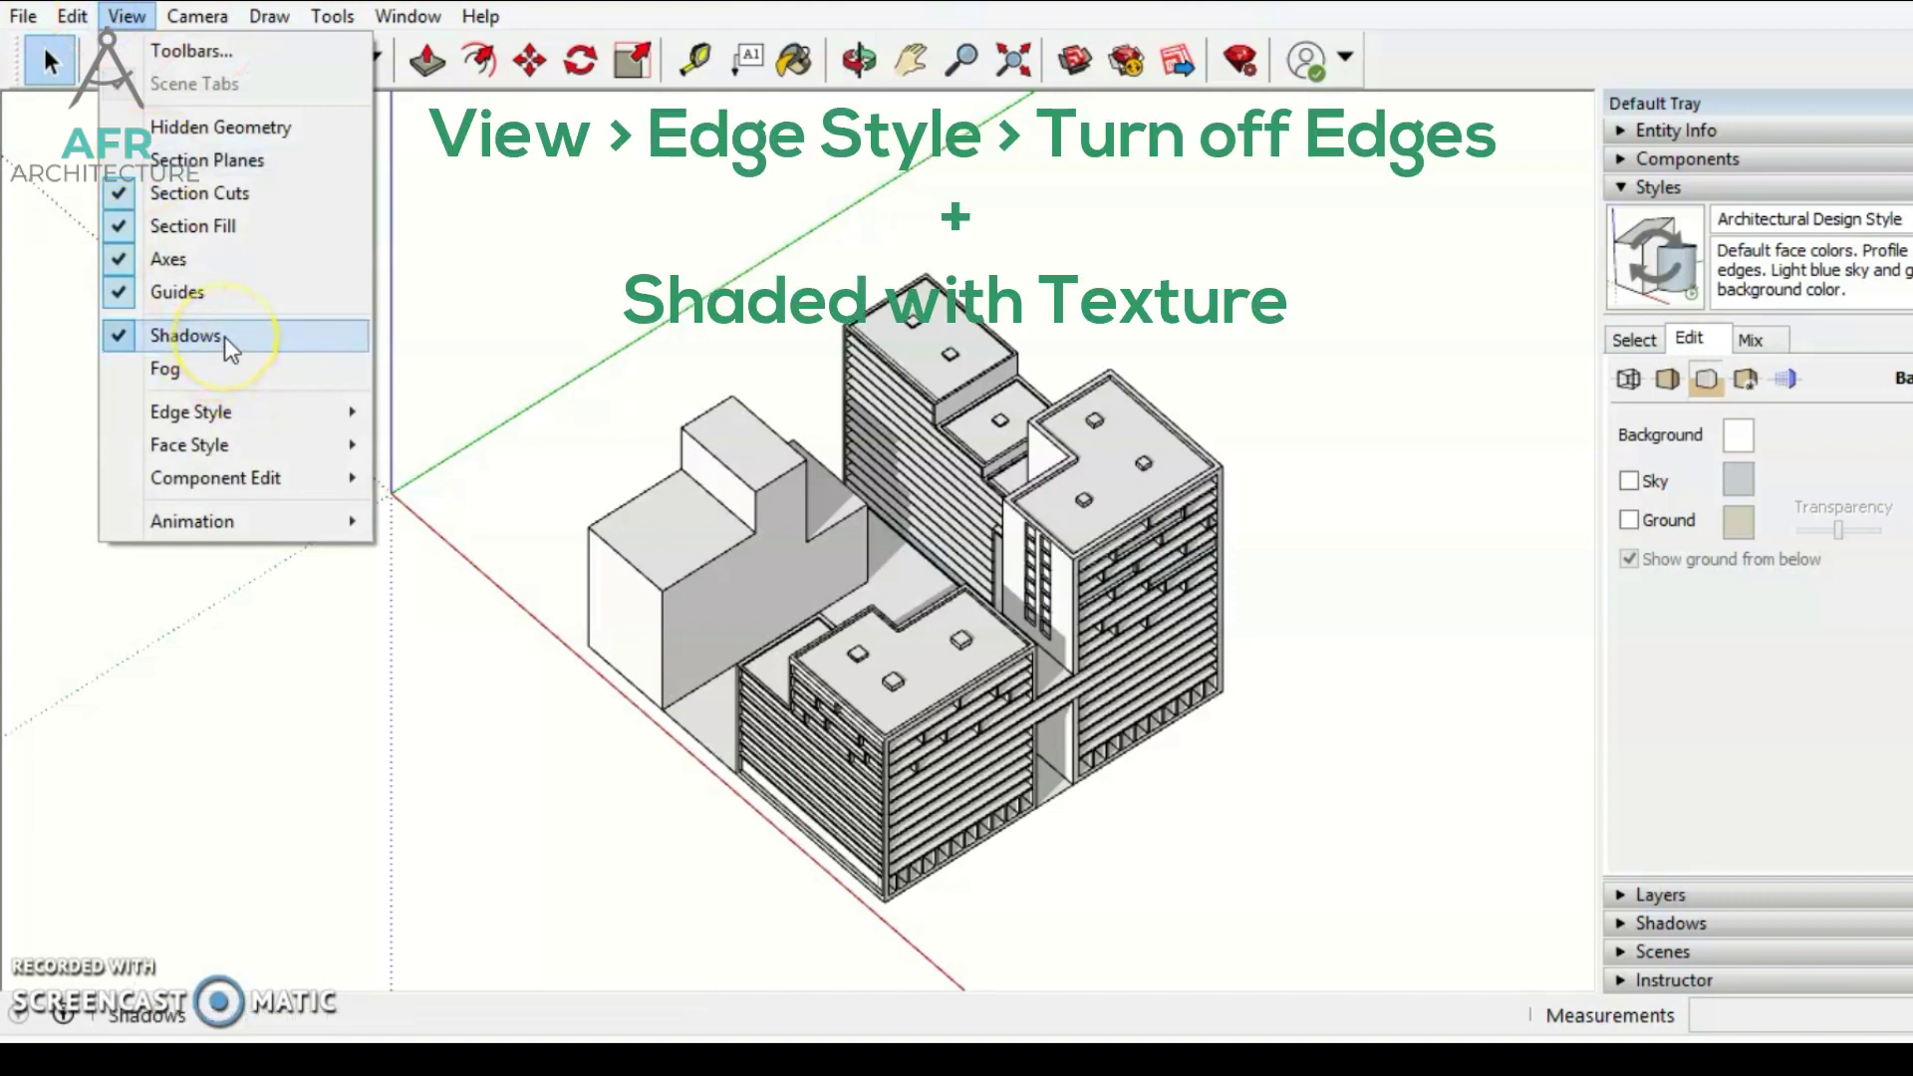
pyautogui.click(231, 416)
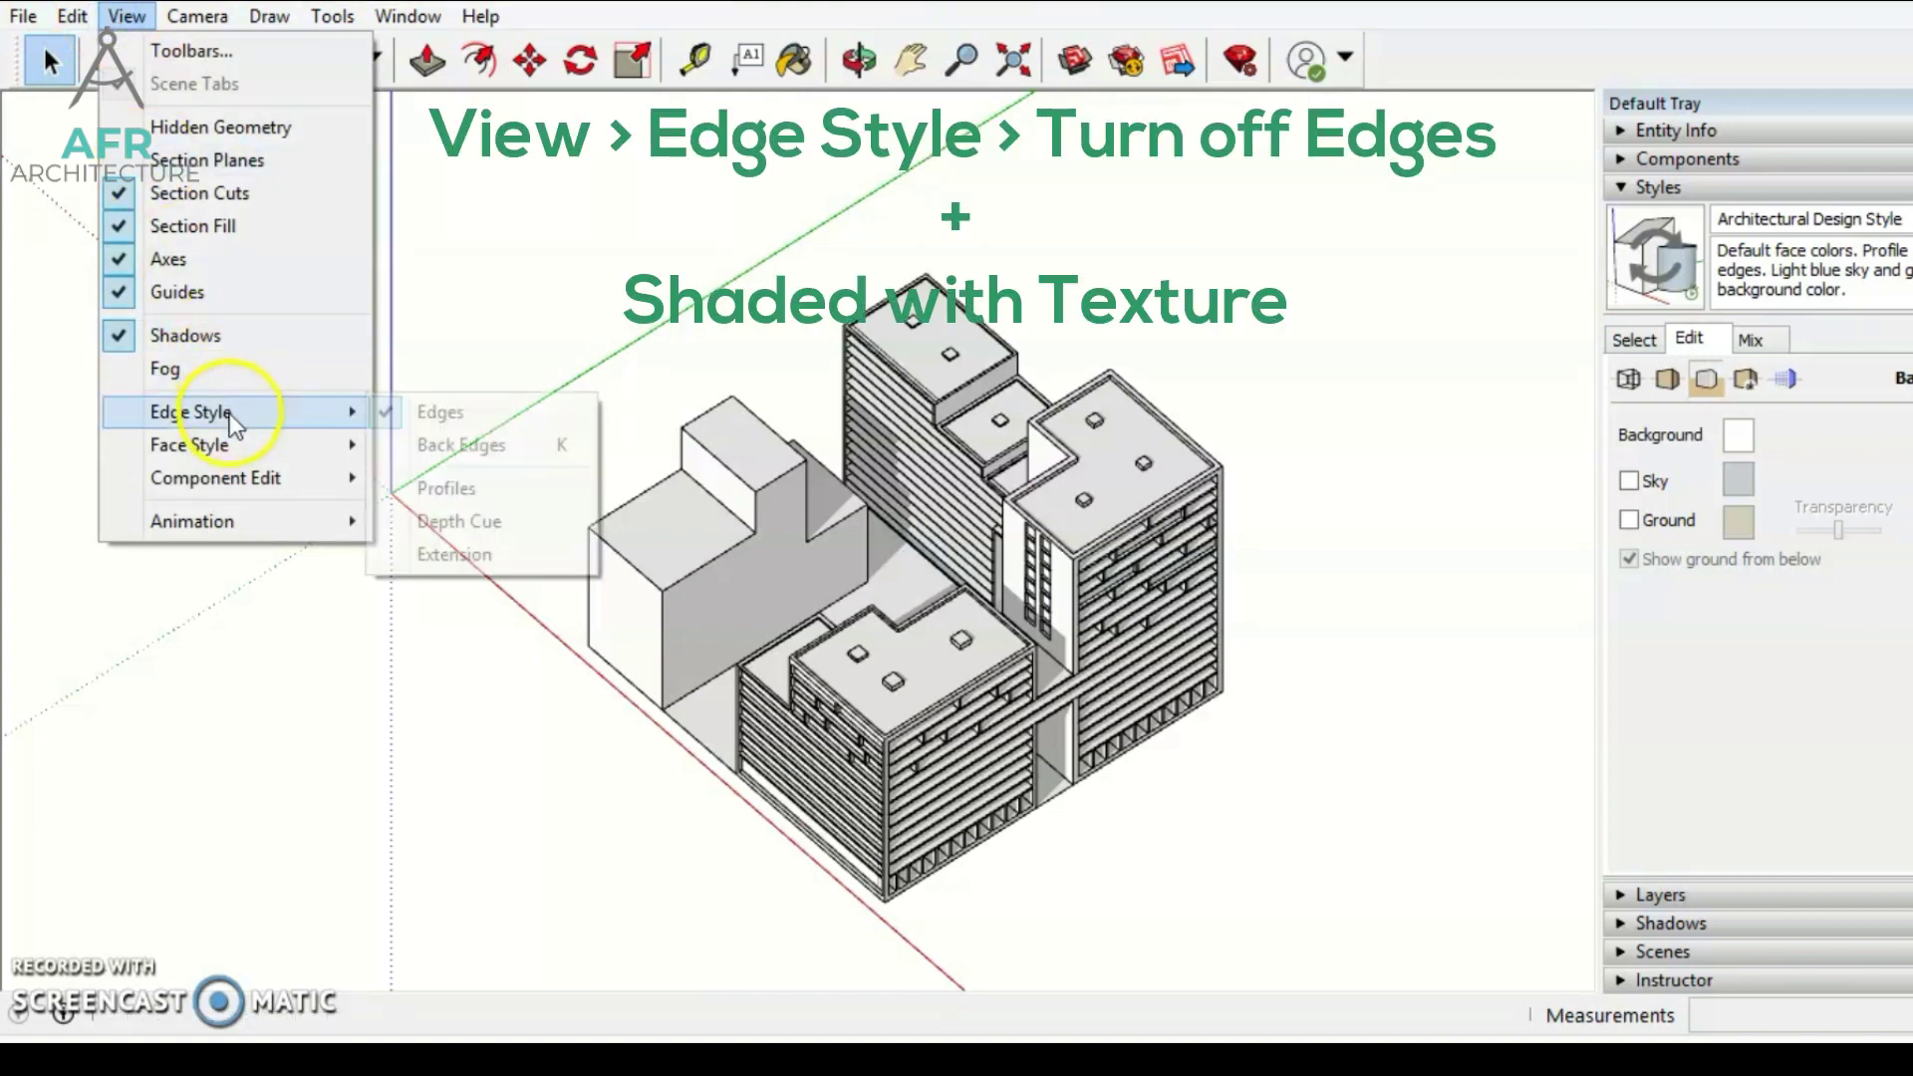
pyautogui.click(436, 409)
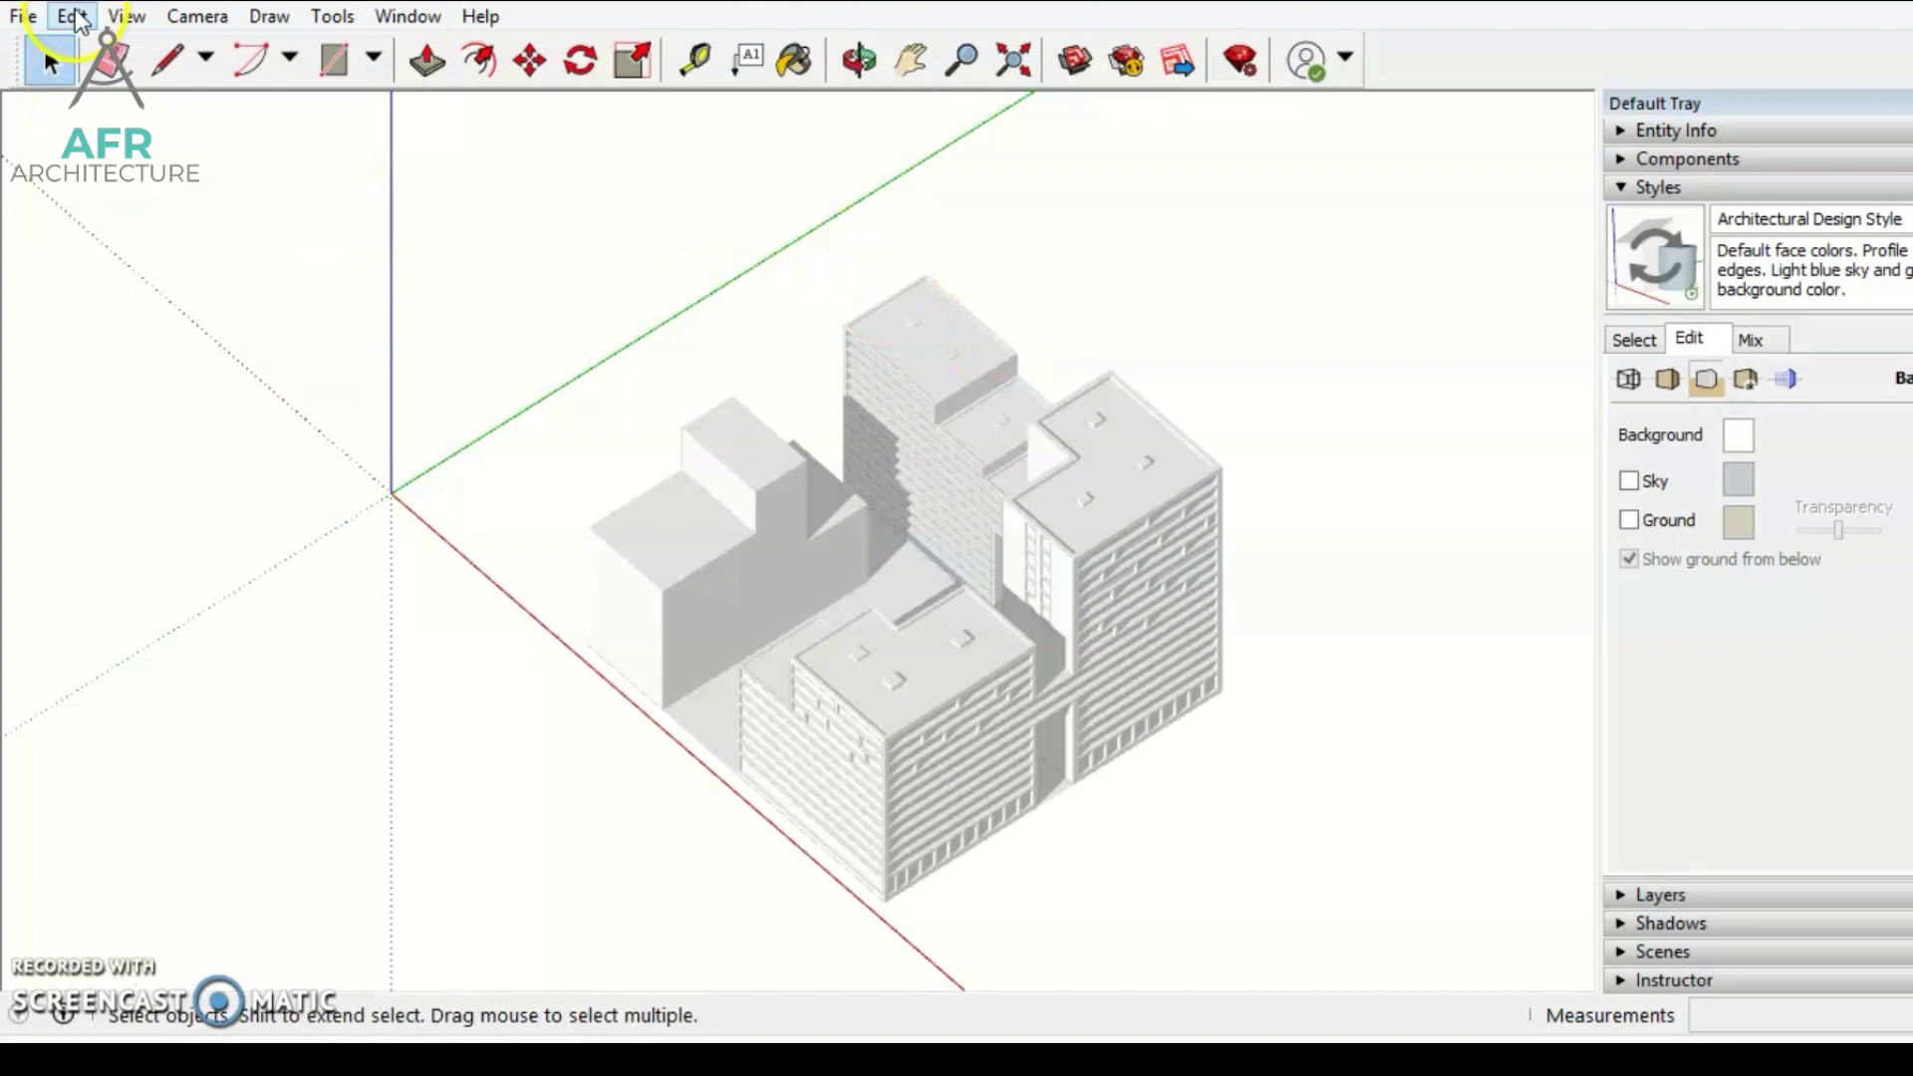
# Export the edgeless shaded view as a 2D graphic PDF named 2.
pyautogui.click(24, 16)
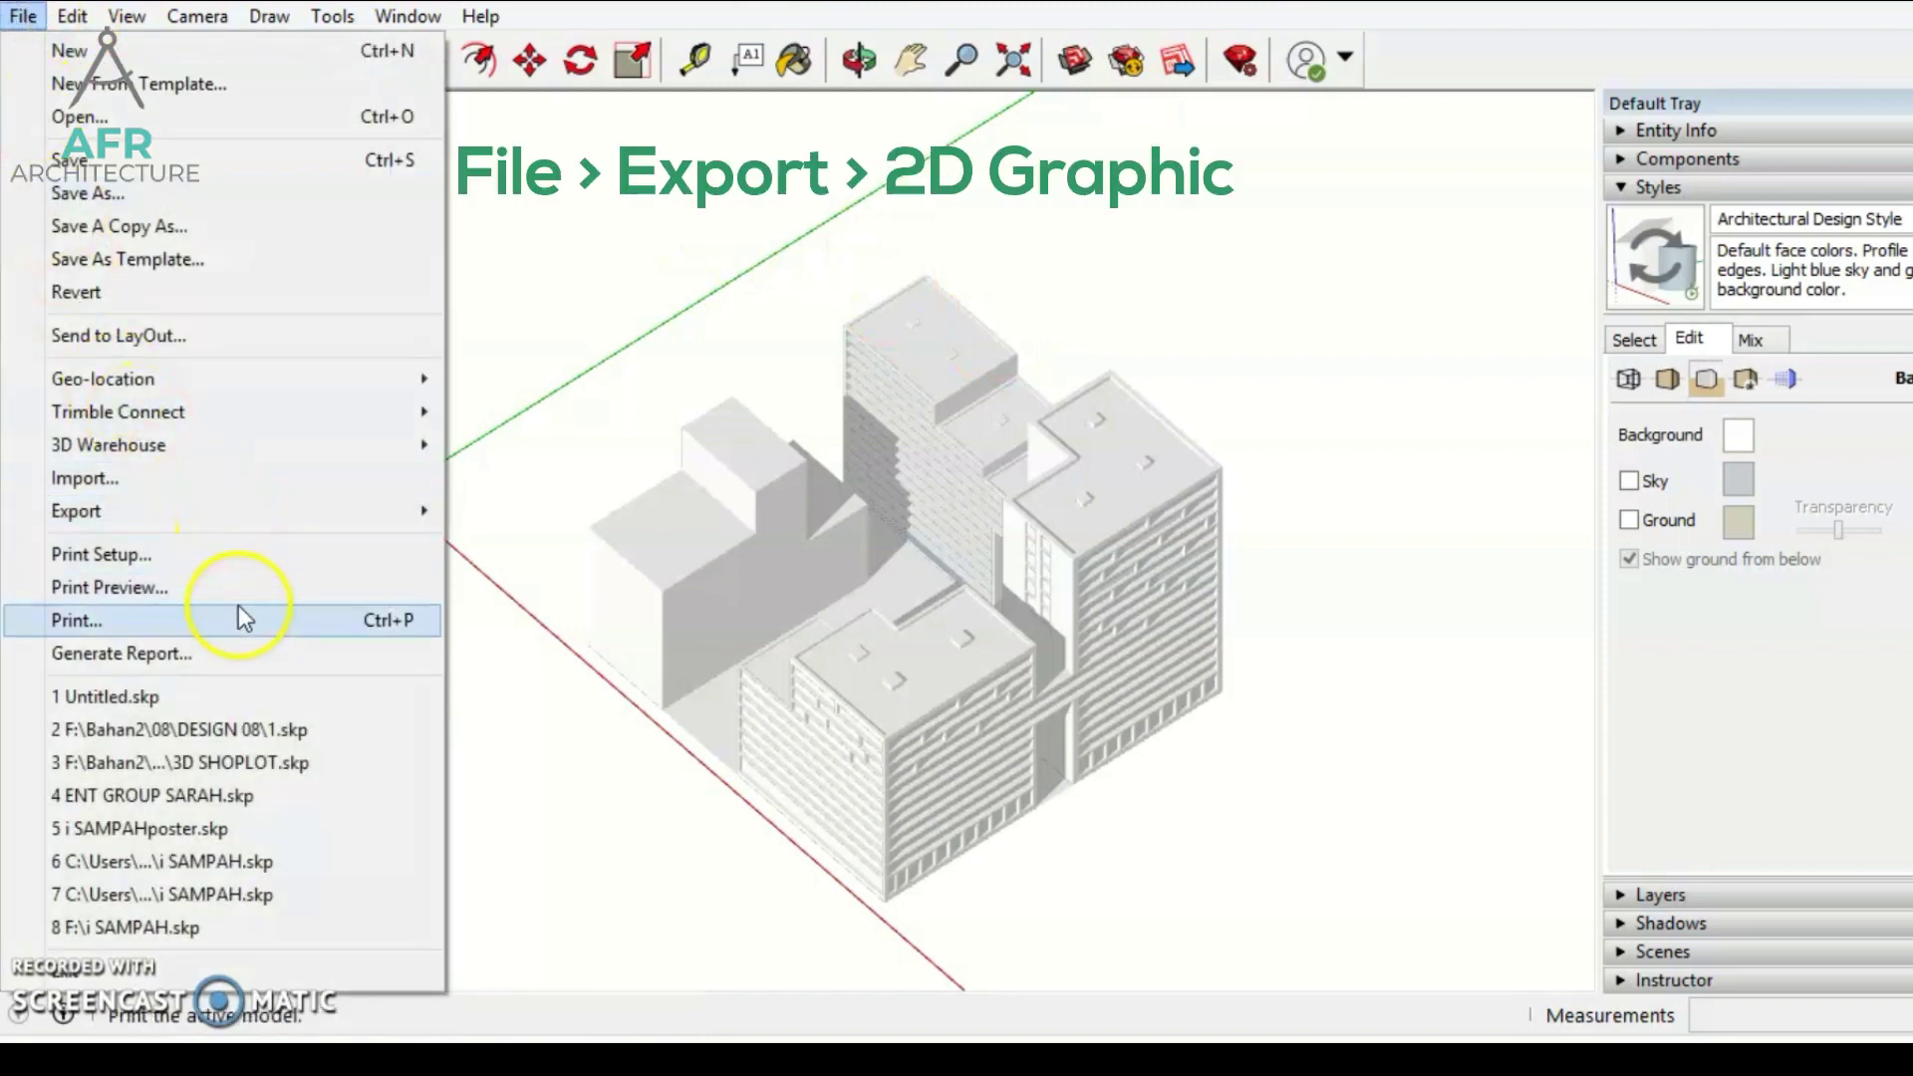
pyautogui.moveTo(368, 506)
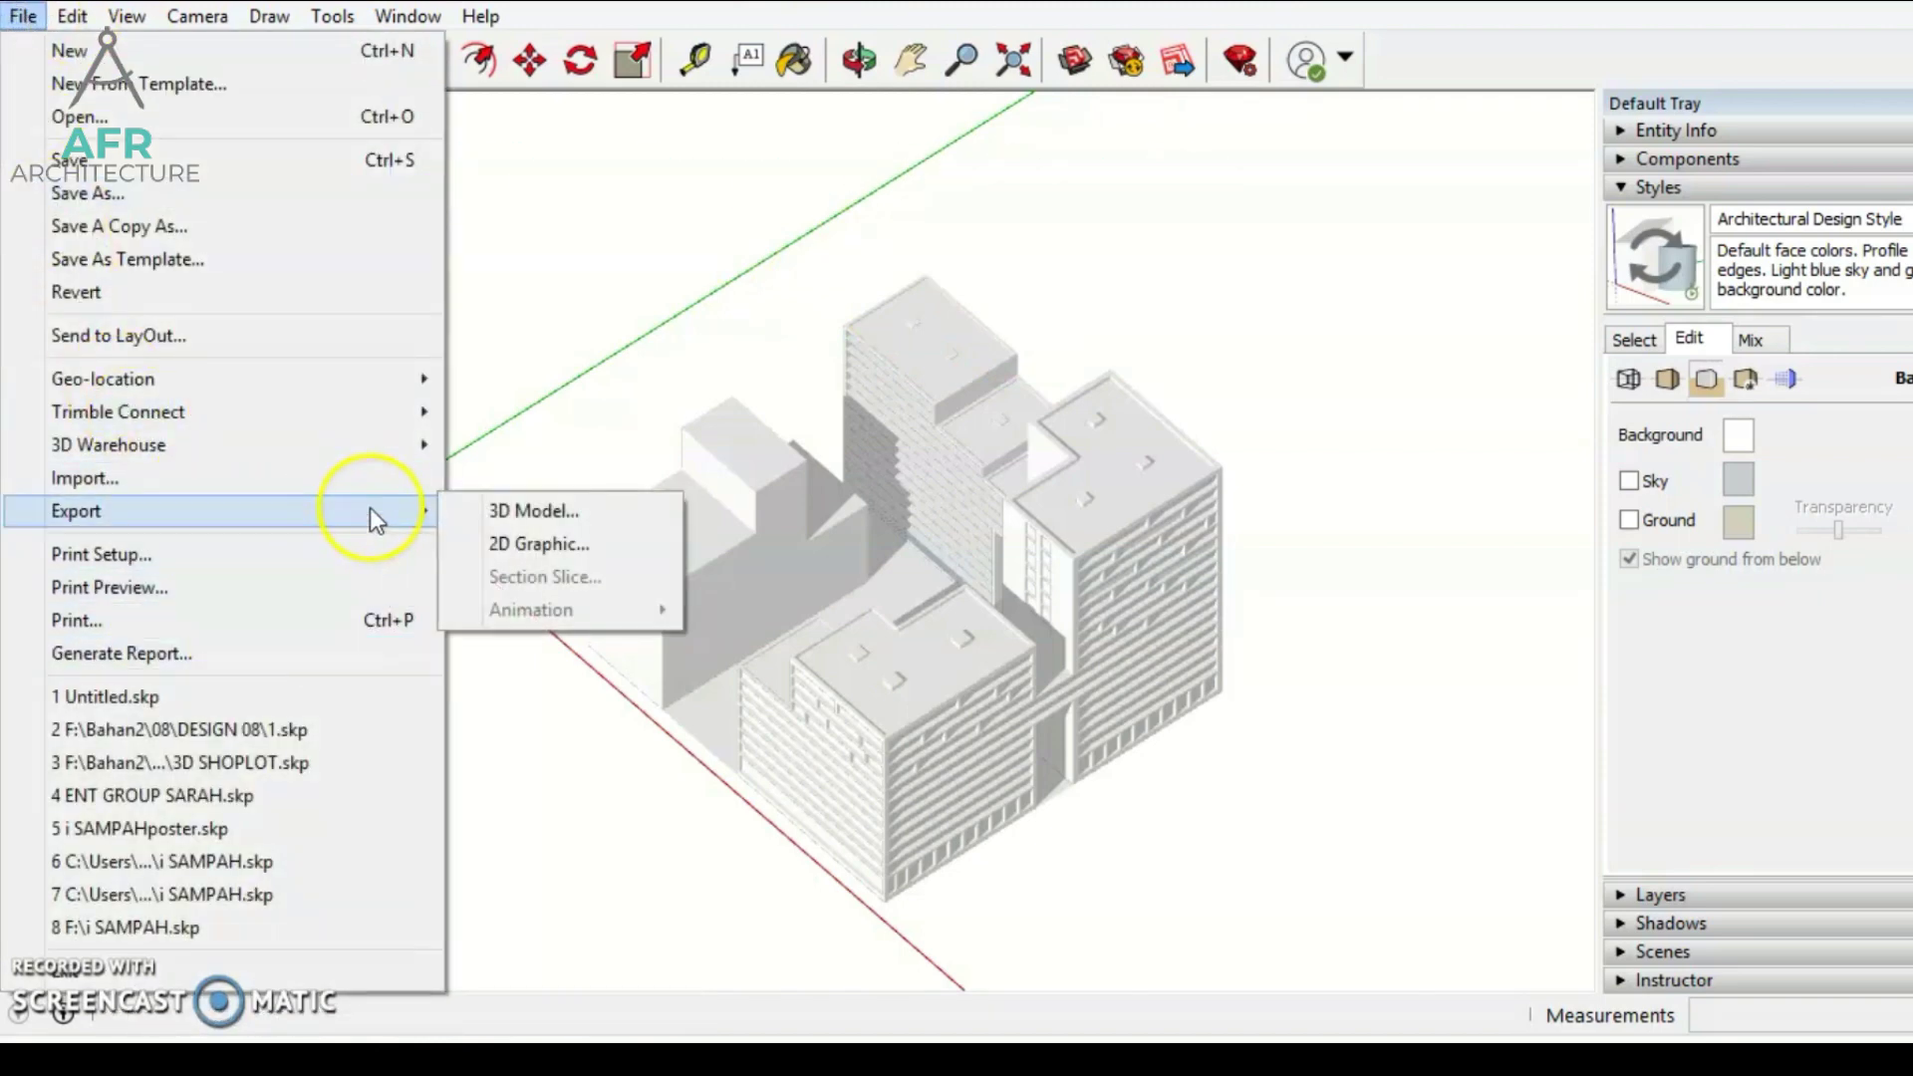
pyautogui.click(530, 538)
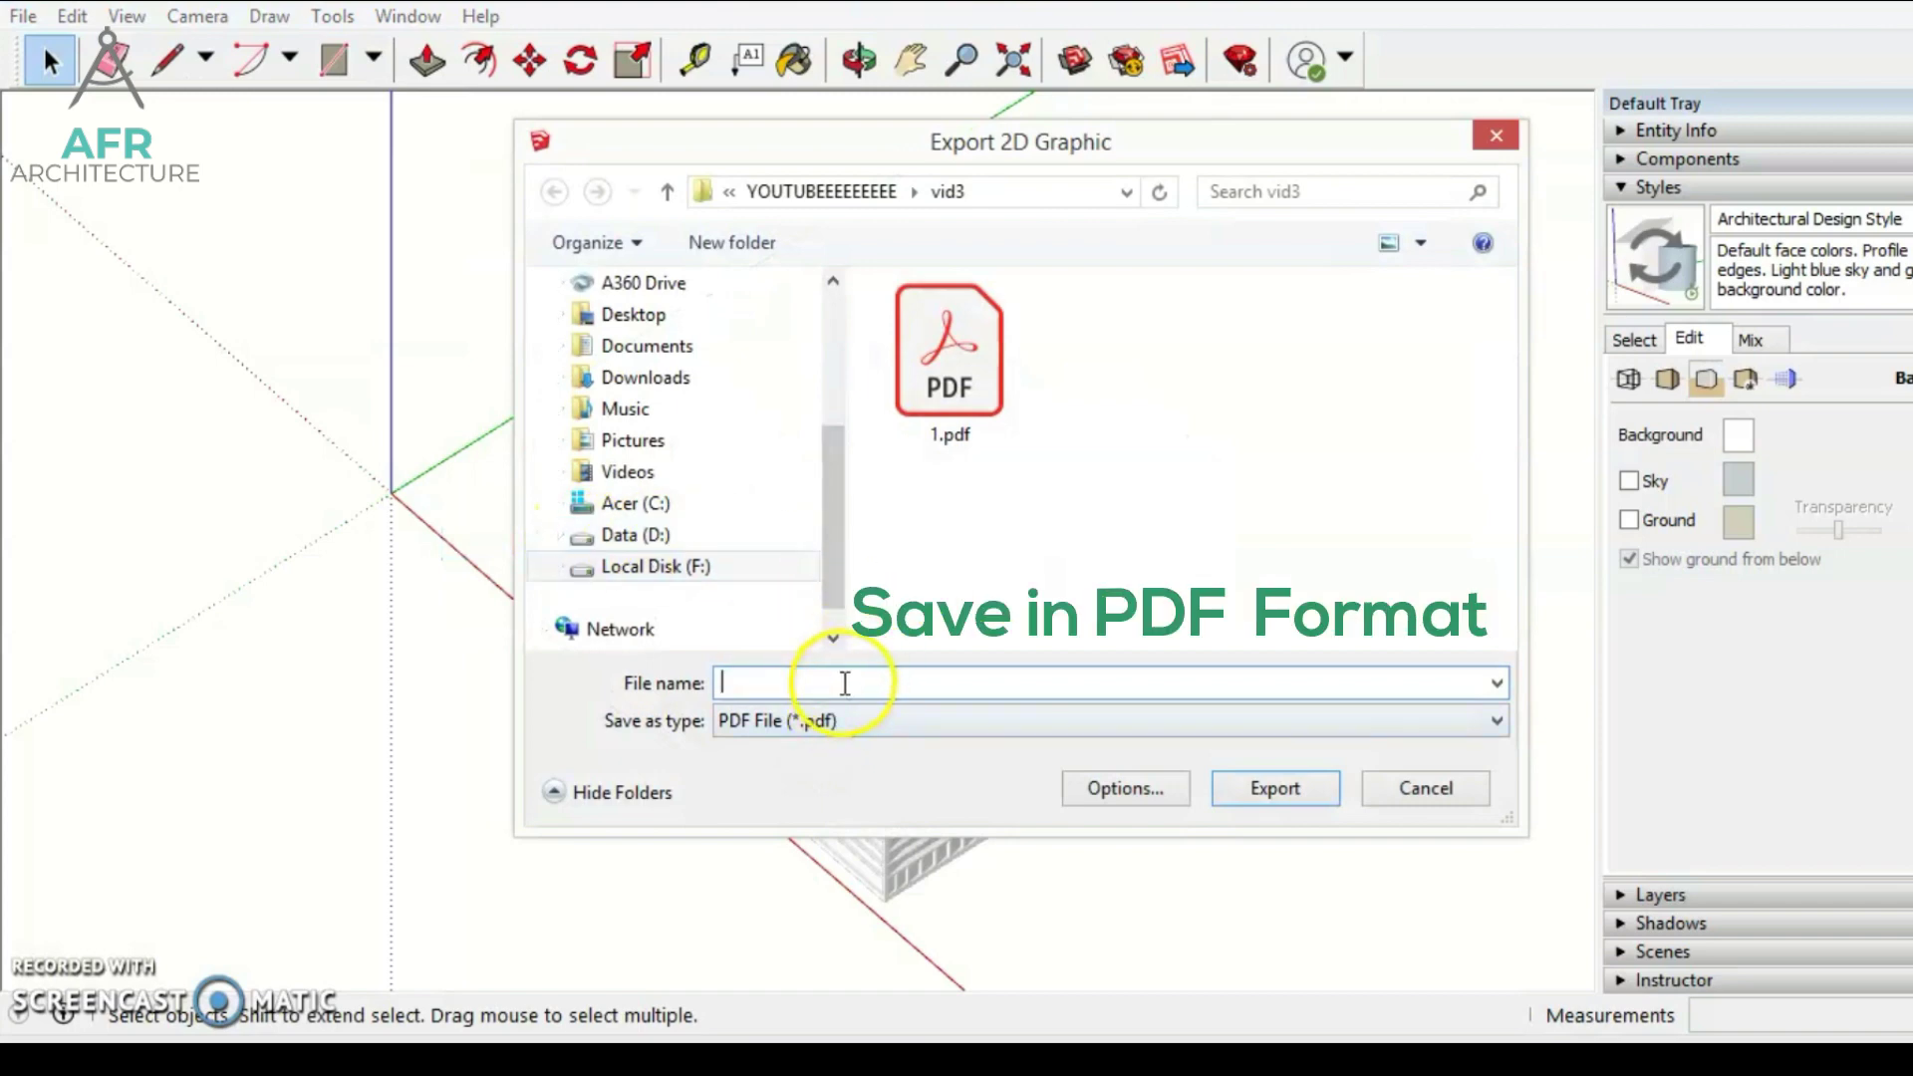
pyautogui.write('2')
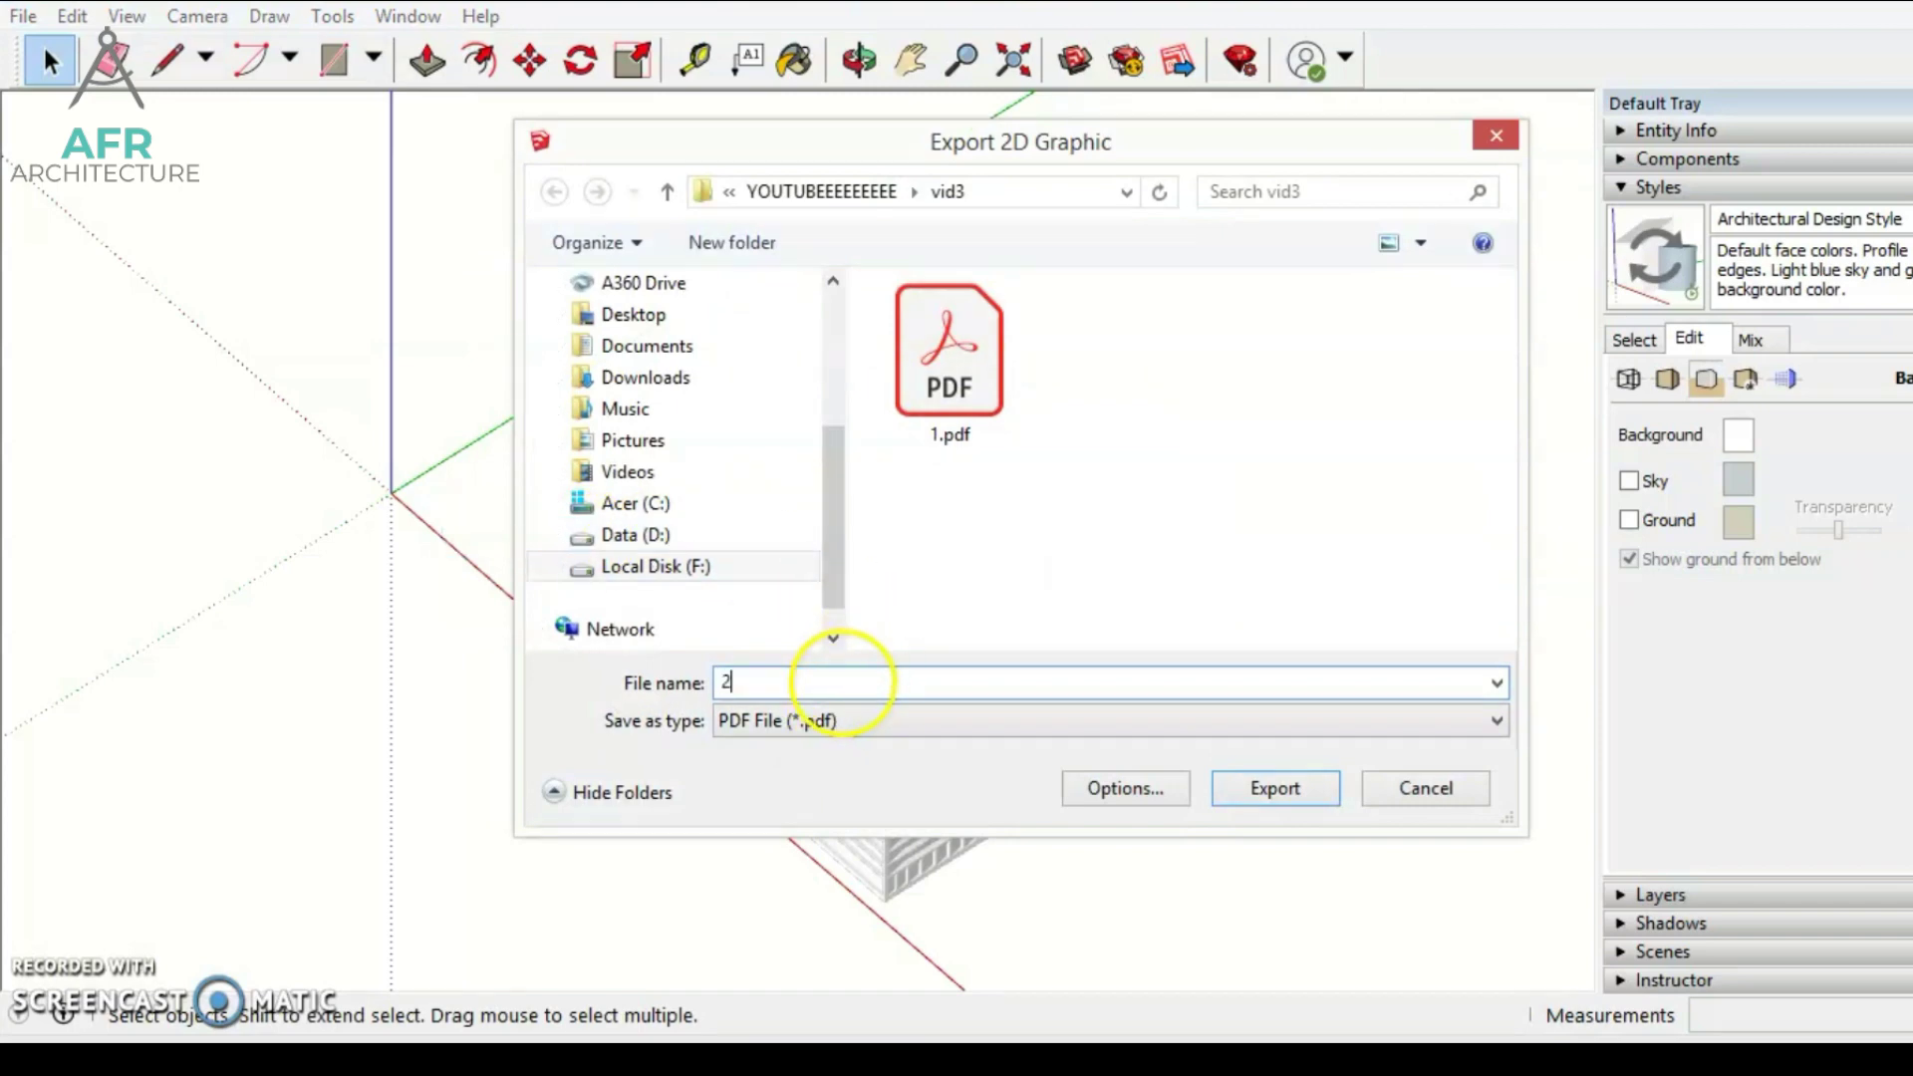
pyautogui.click(1273, 790)
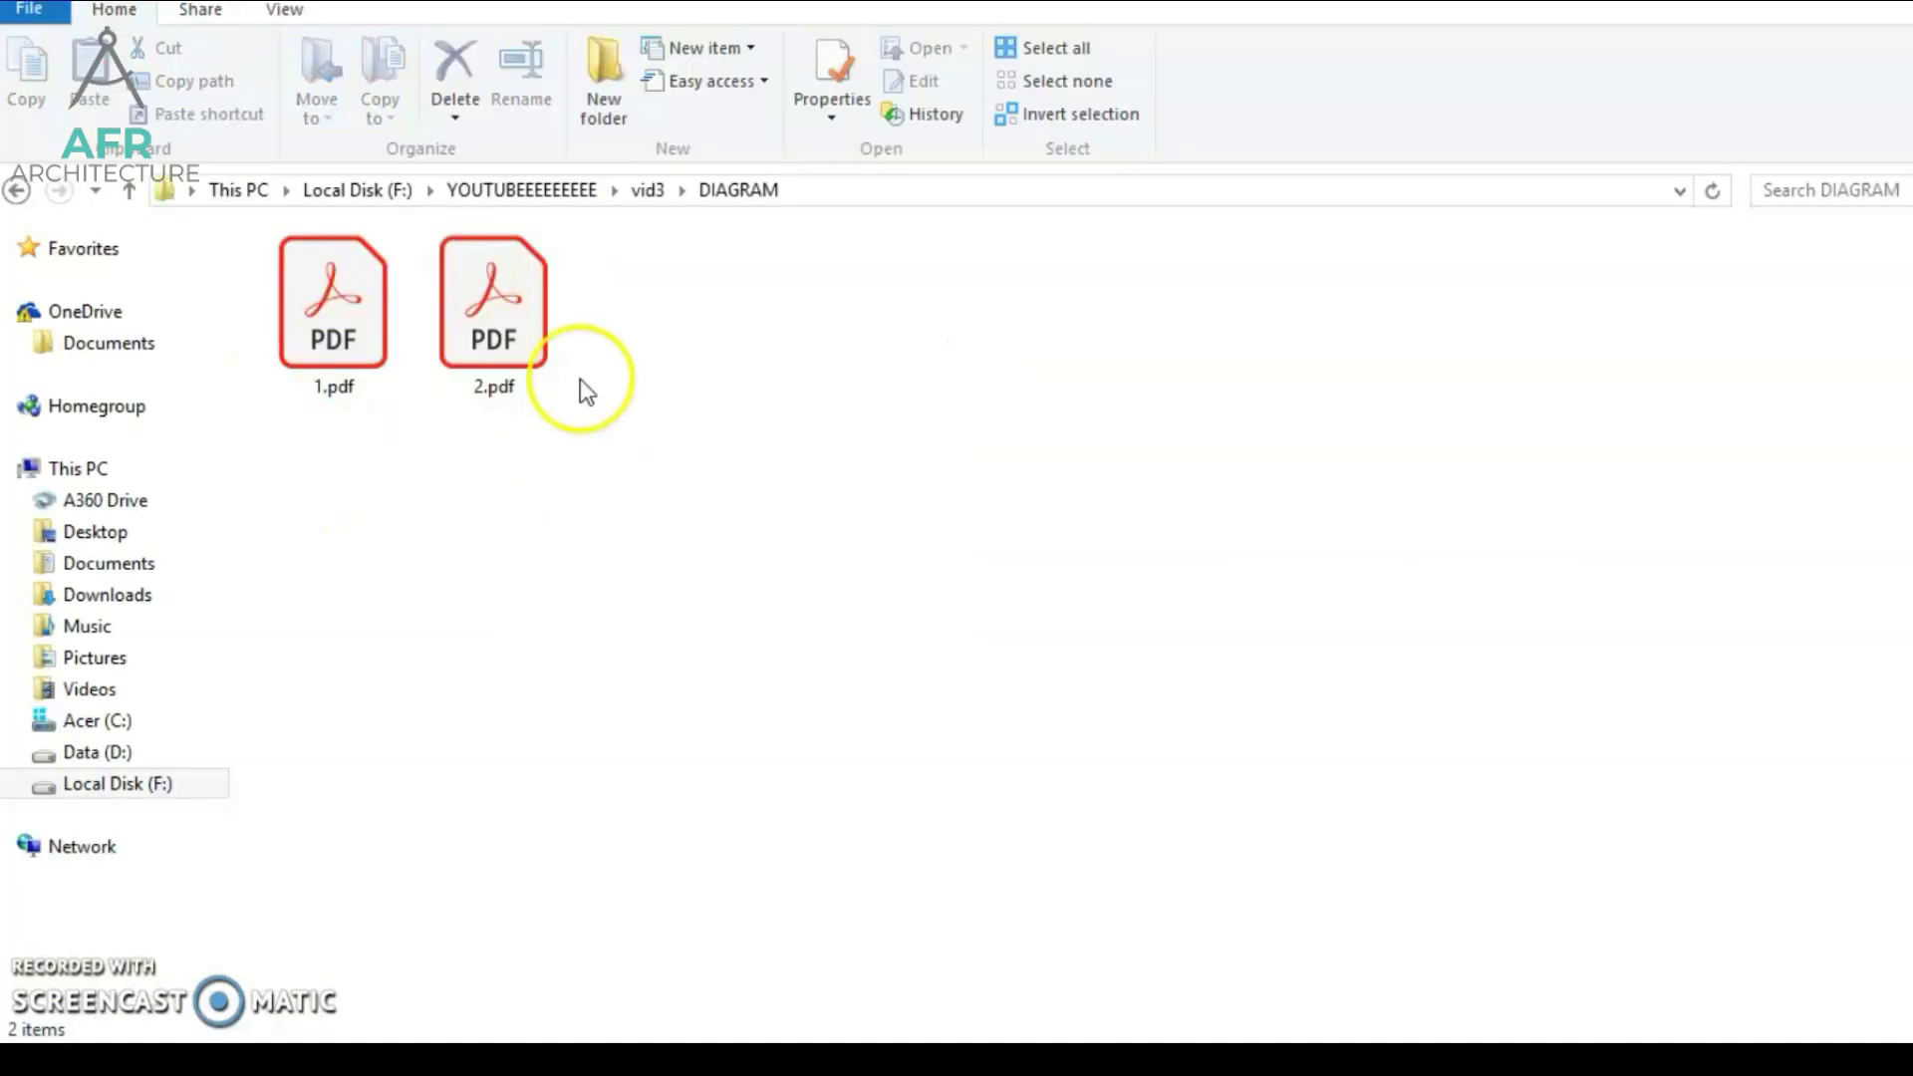
# Open 1.pdf from the DIAGRAM folder in Photoshop, importing its page at 300 pixels/inch in RGB Color.
pyautogui.rightClick(339, 348)
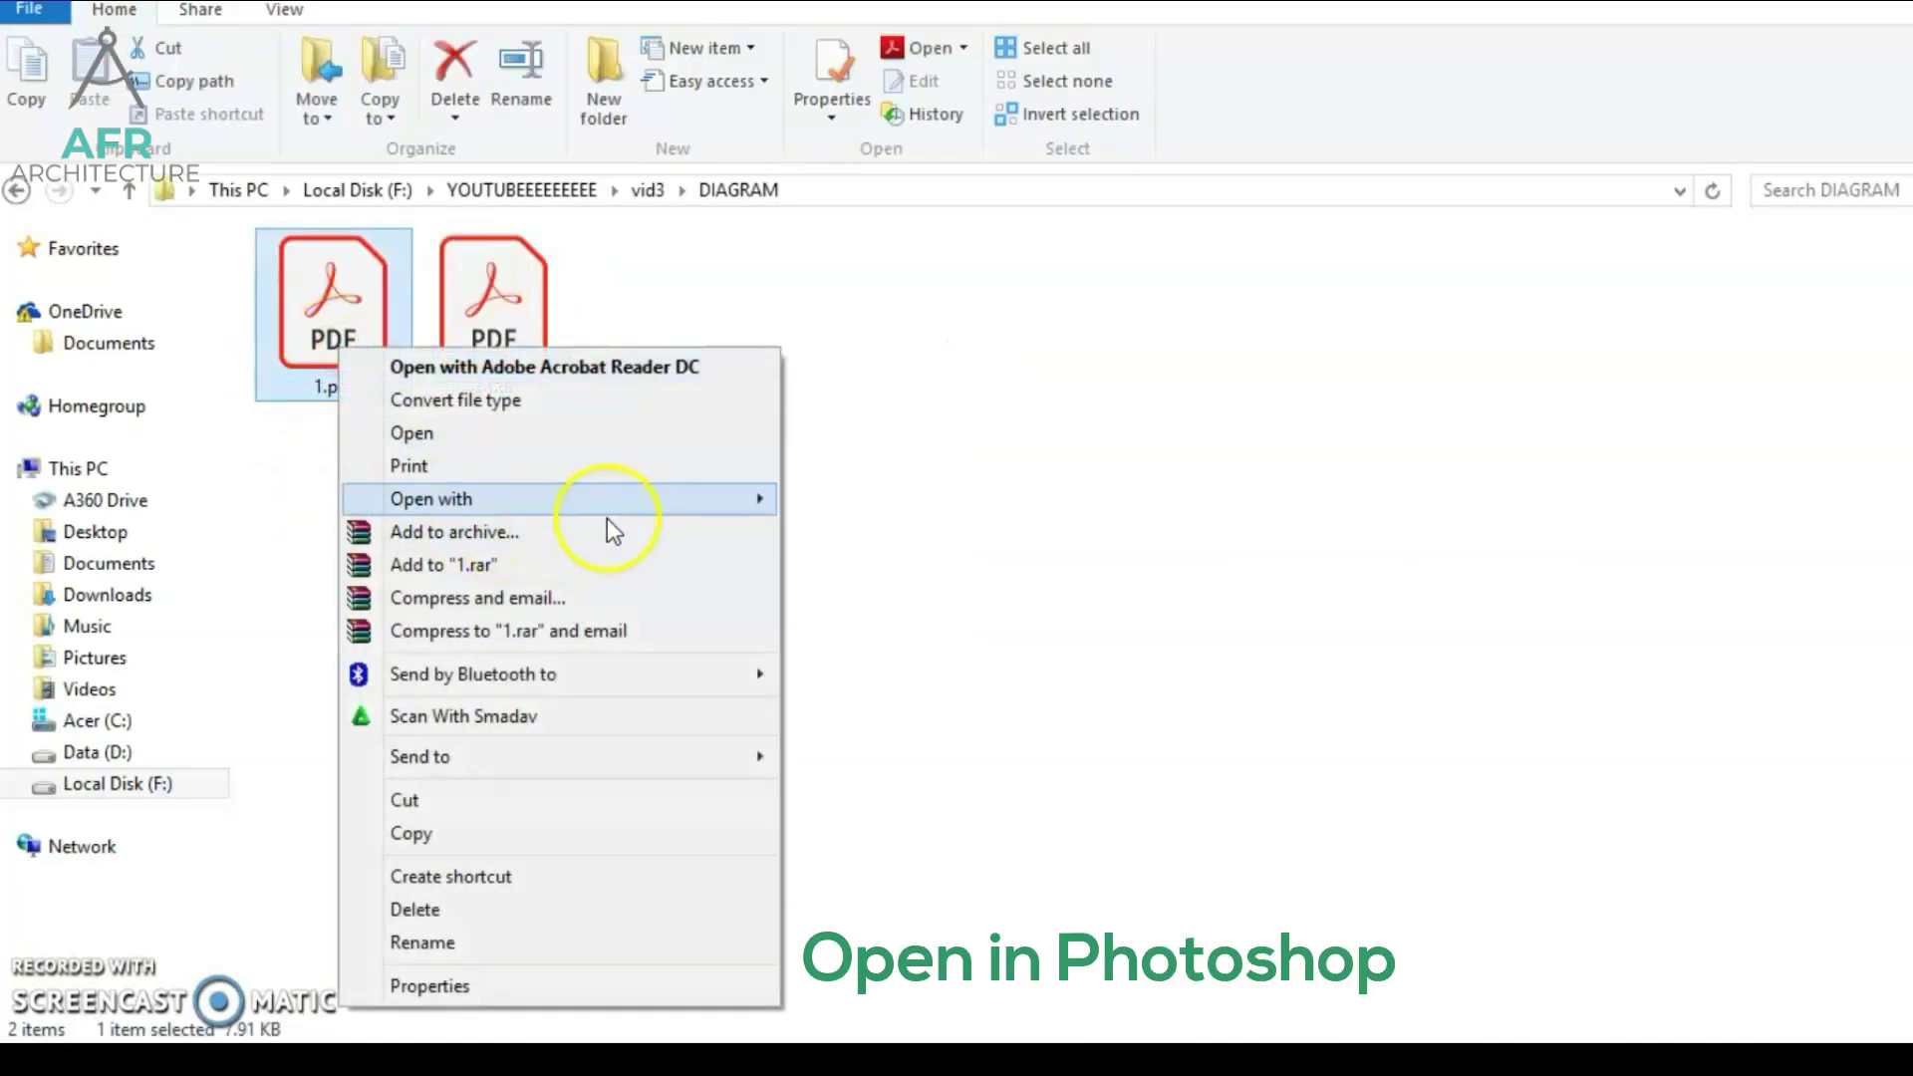
pyautogui.moveTo(738, 494)
pyautogui.click(865, 531)
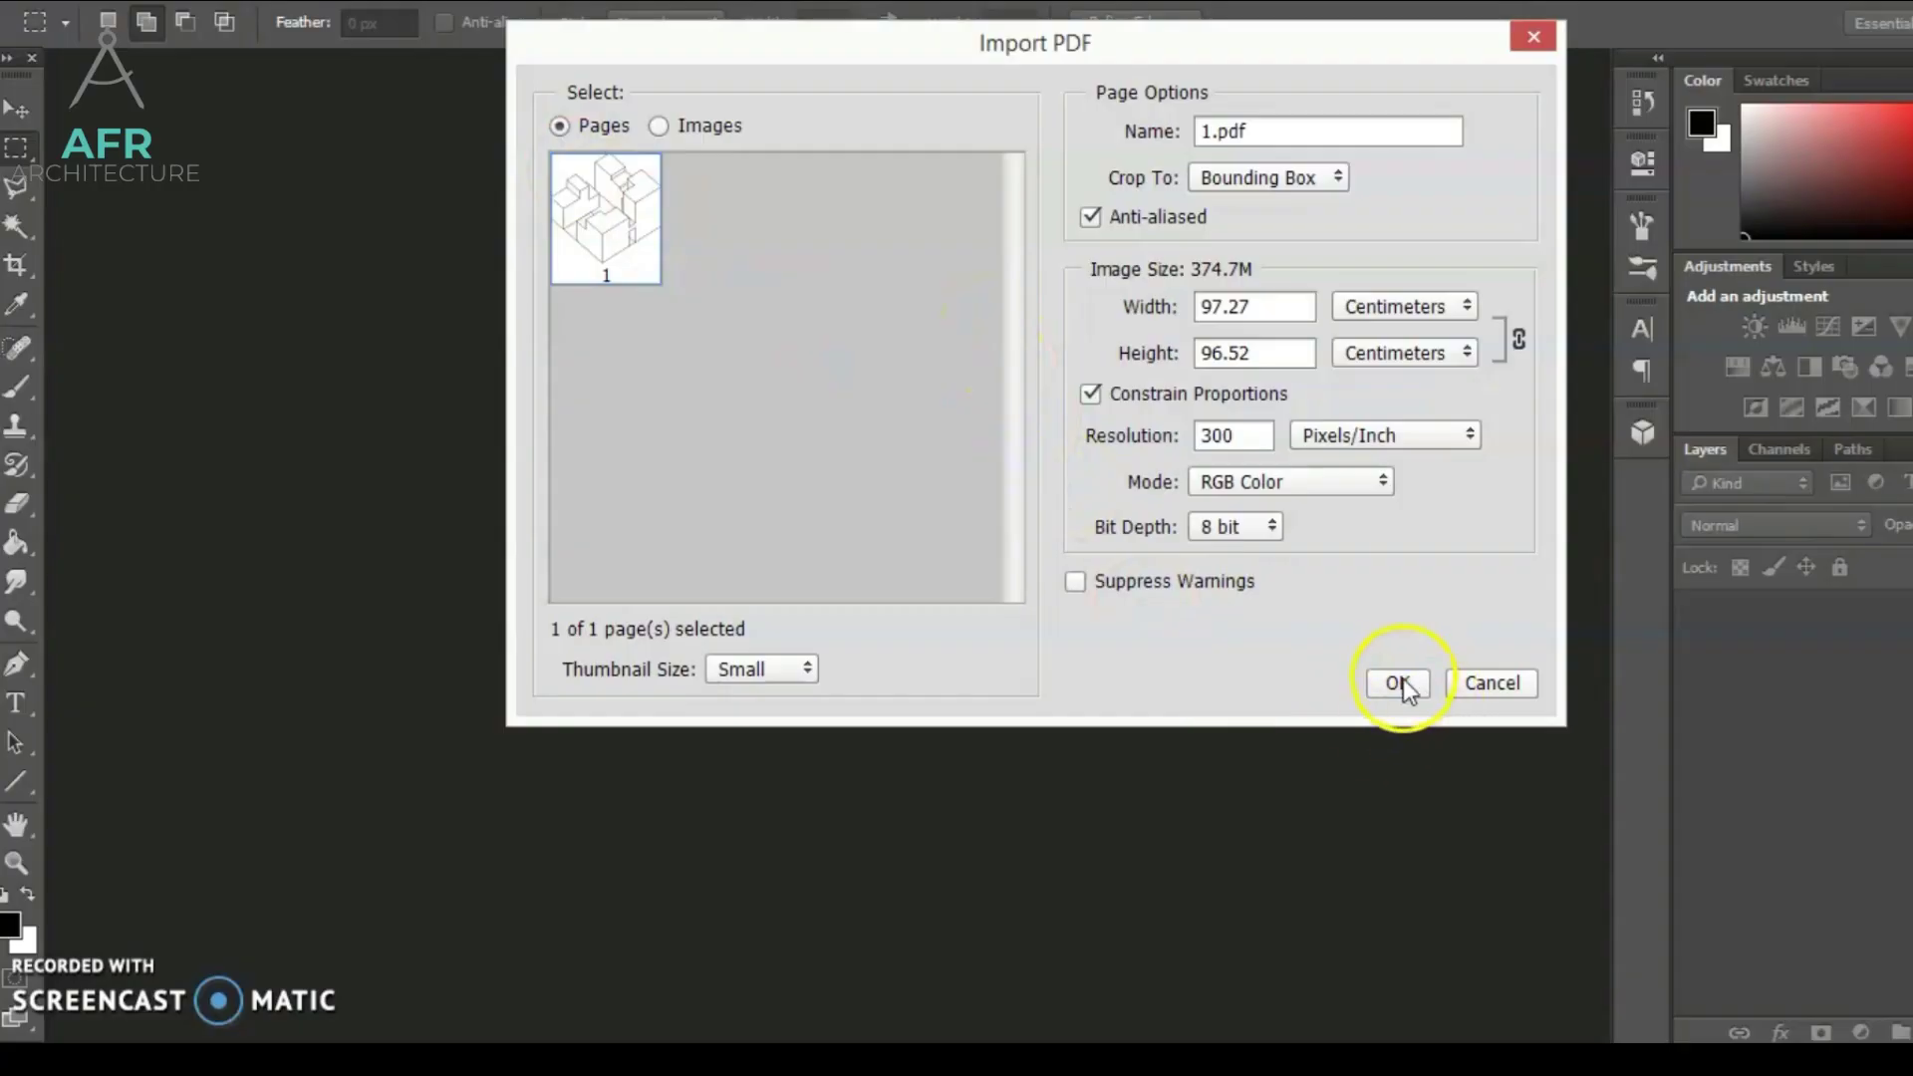
pyautogui.click(1399, 682)
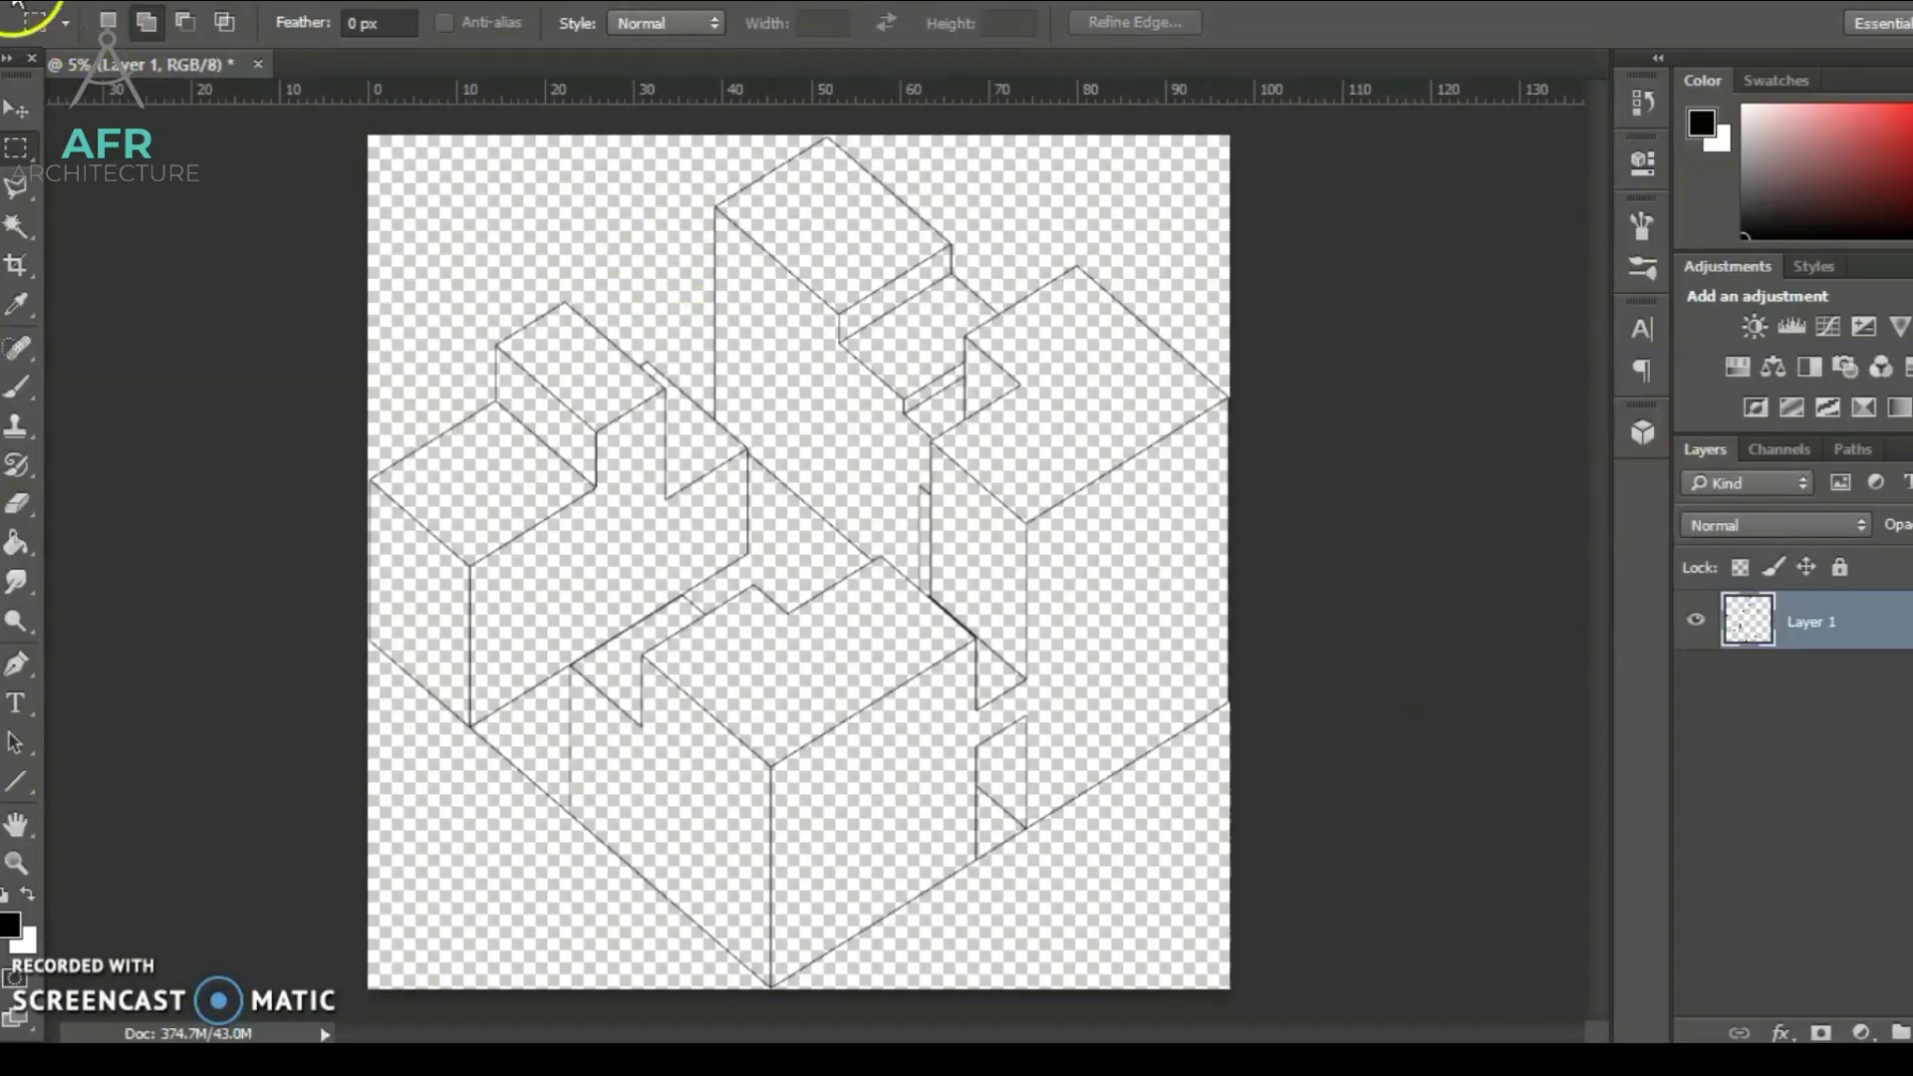
# Open 2.pdf from the DIAGRAM folder as well, importing its page at 300 pixels/inch in RGB Color.
pyautogui.click(15, 4)
pyautogui.click(95, 16)
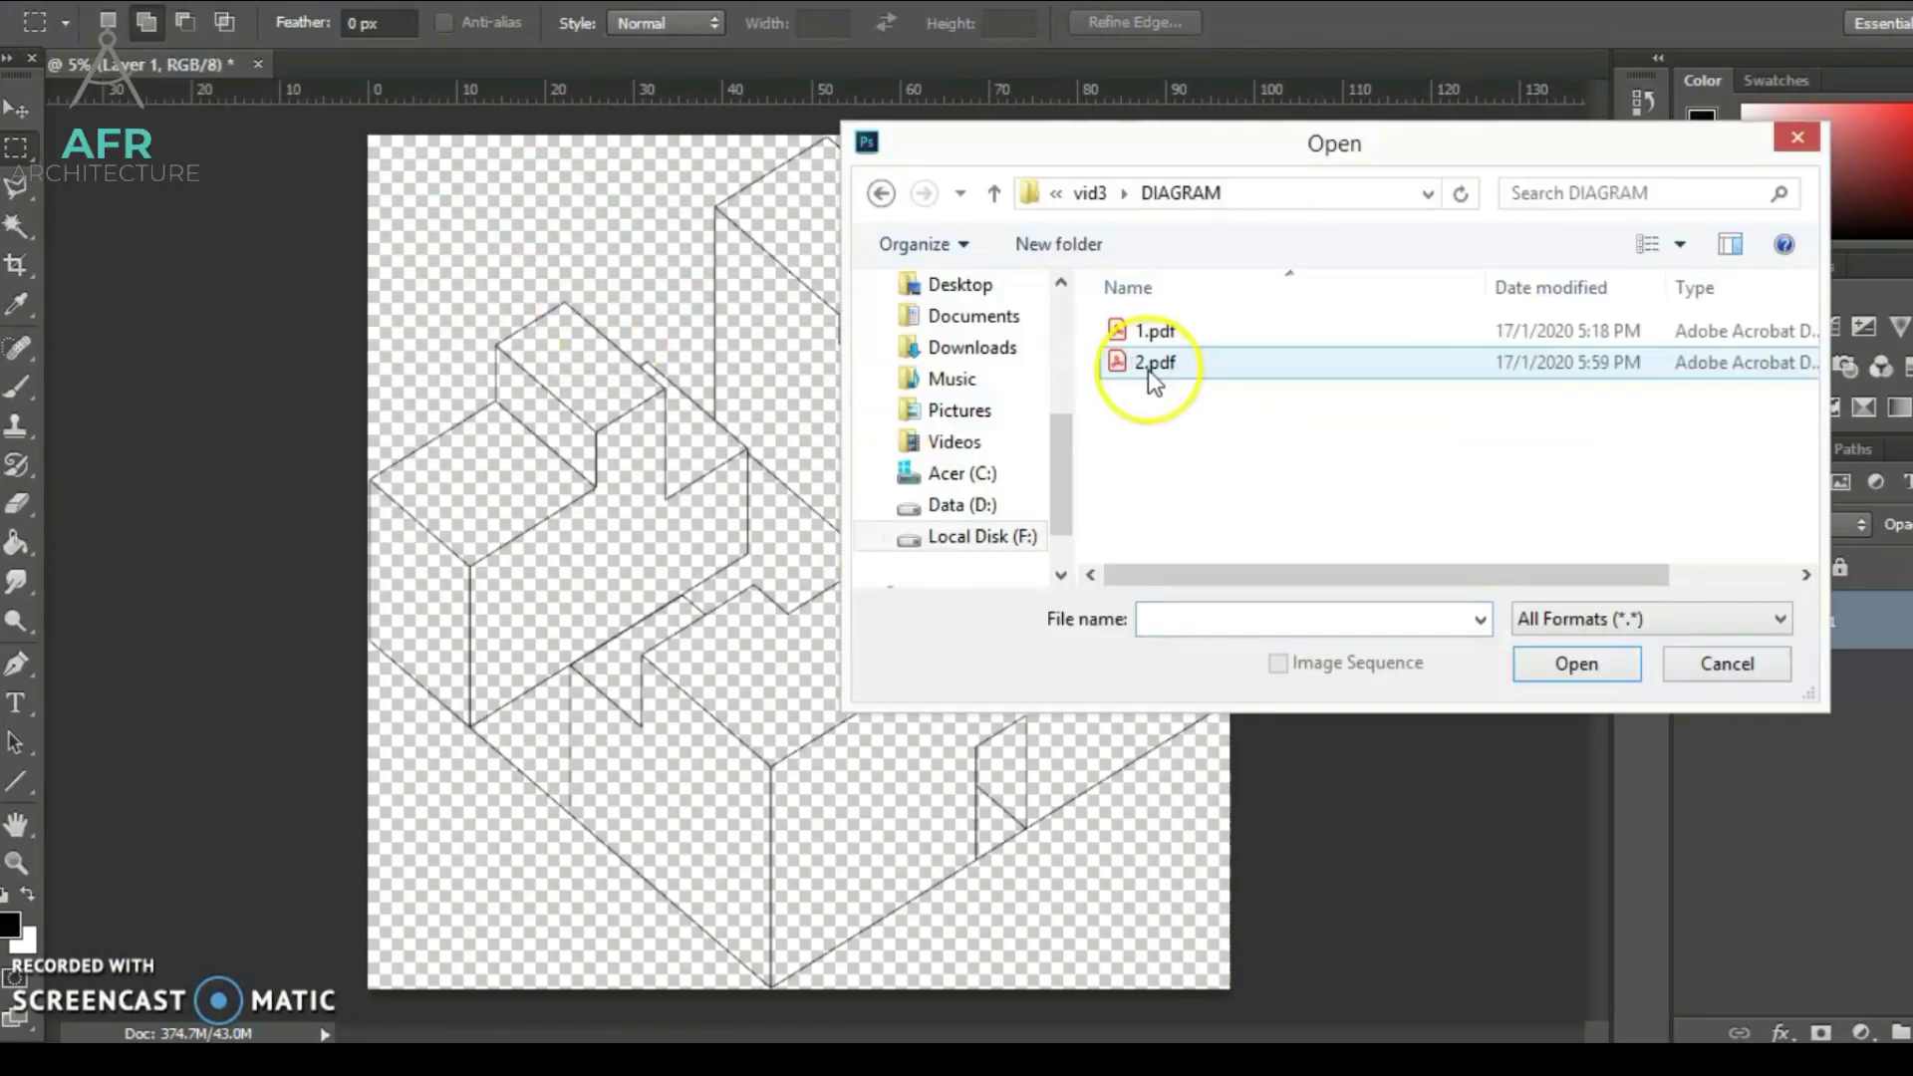
pyautogui.click(1151, 367)
pyautogui.click(1576, 664)
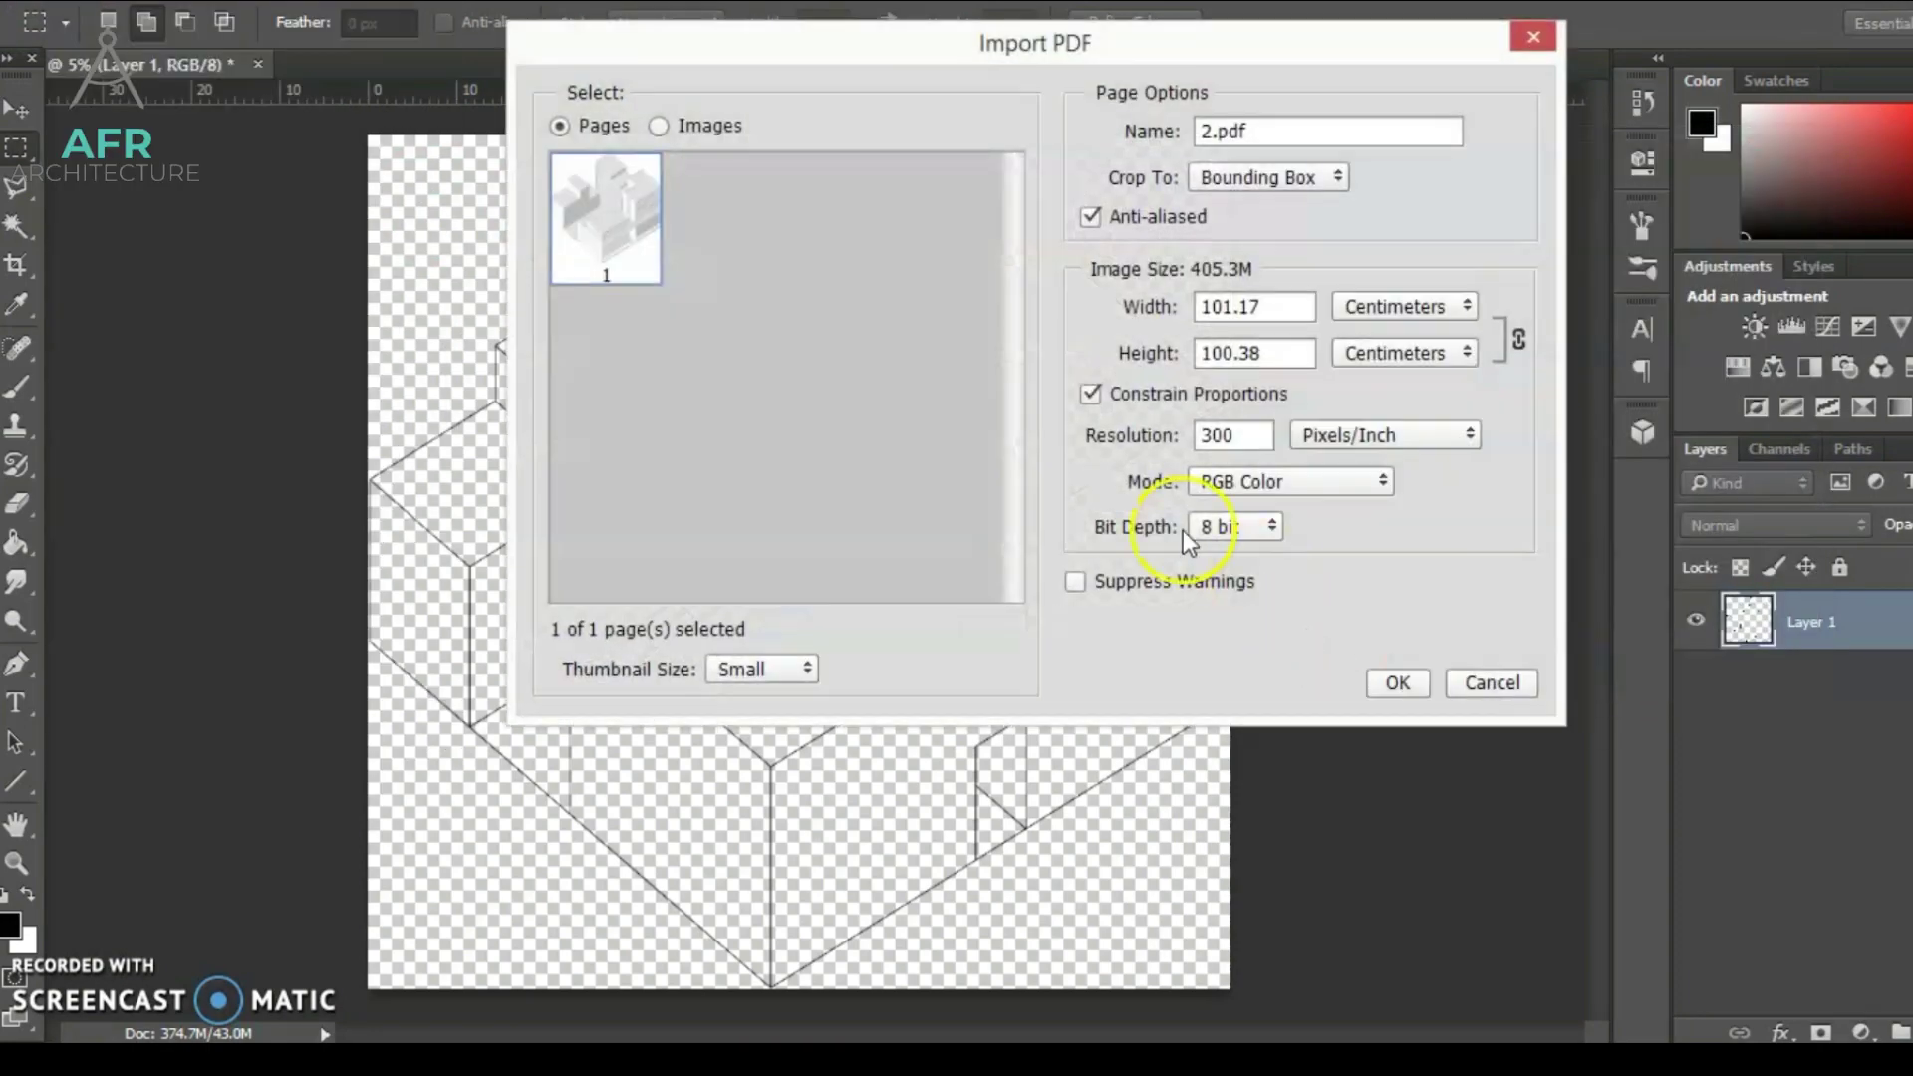
pyautogui.click(1396, 682)
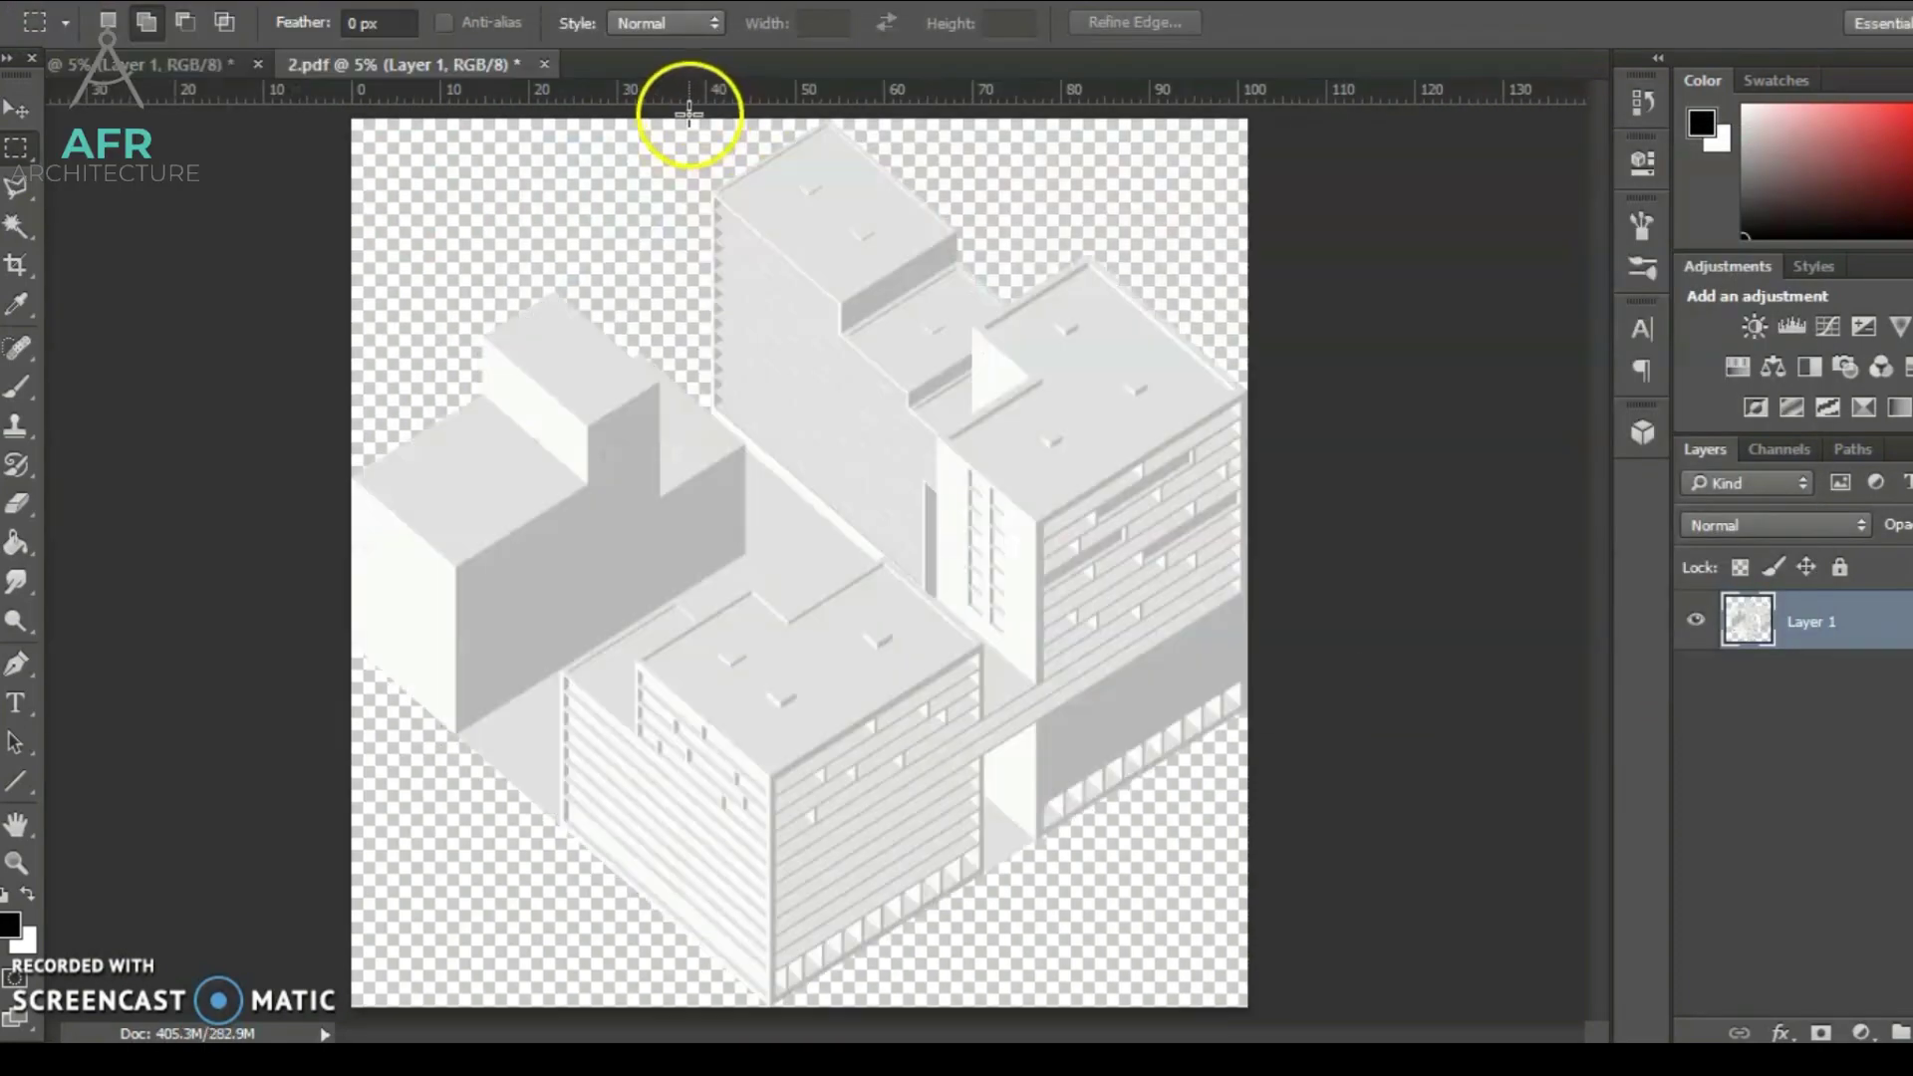
pyautogui.click(199, 64)
pyautogui.click(363, 65)
# Create a new document named diagram, 297.01 × 209.97 mm at 300 pixels/inch with a white background.
pyautogui.click(78, 4)
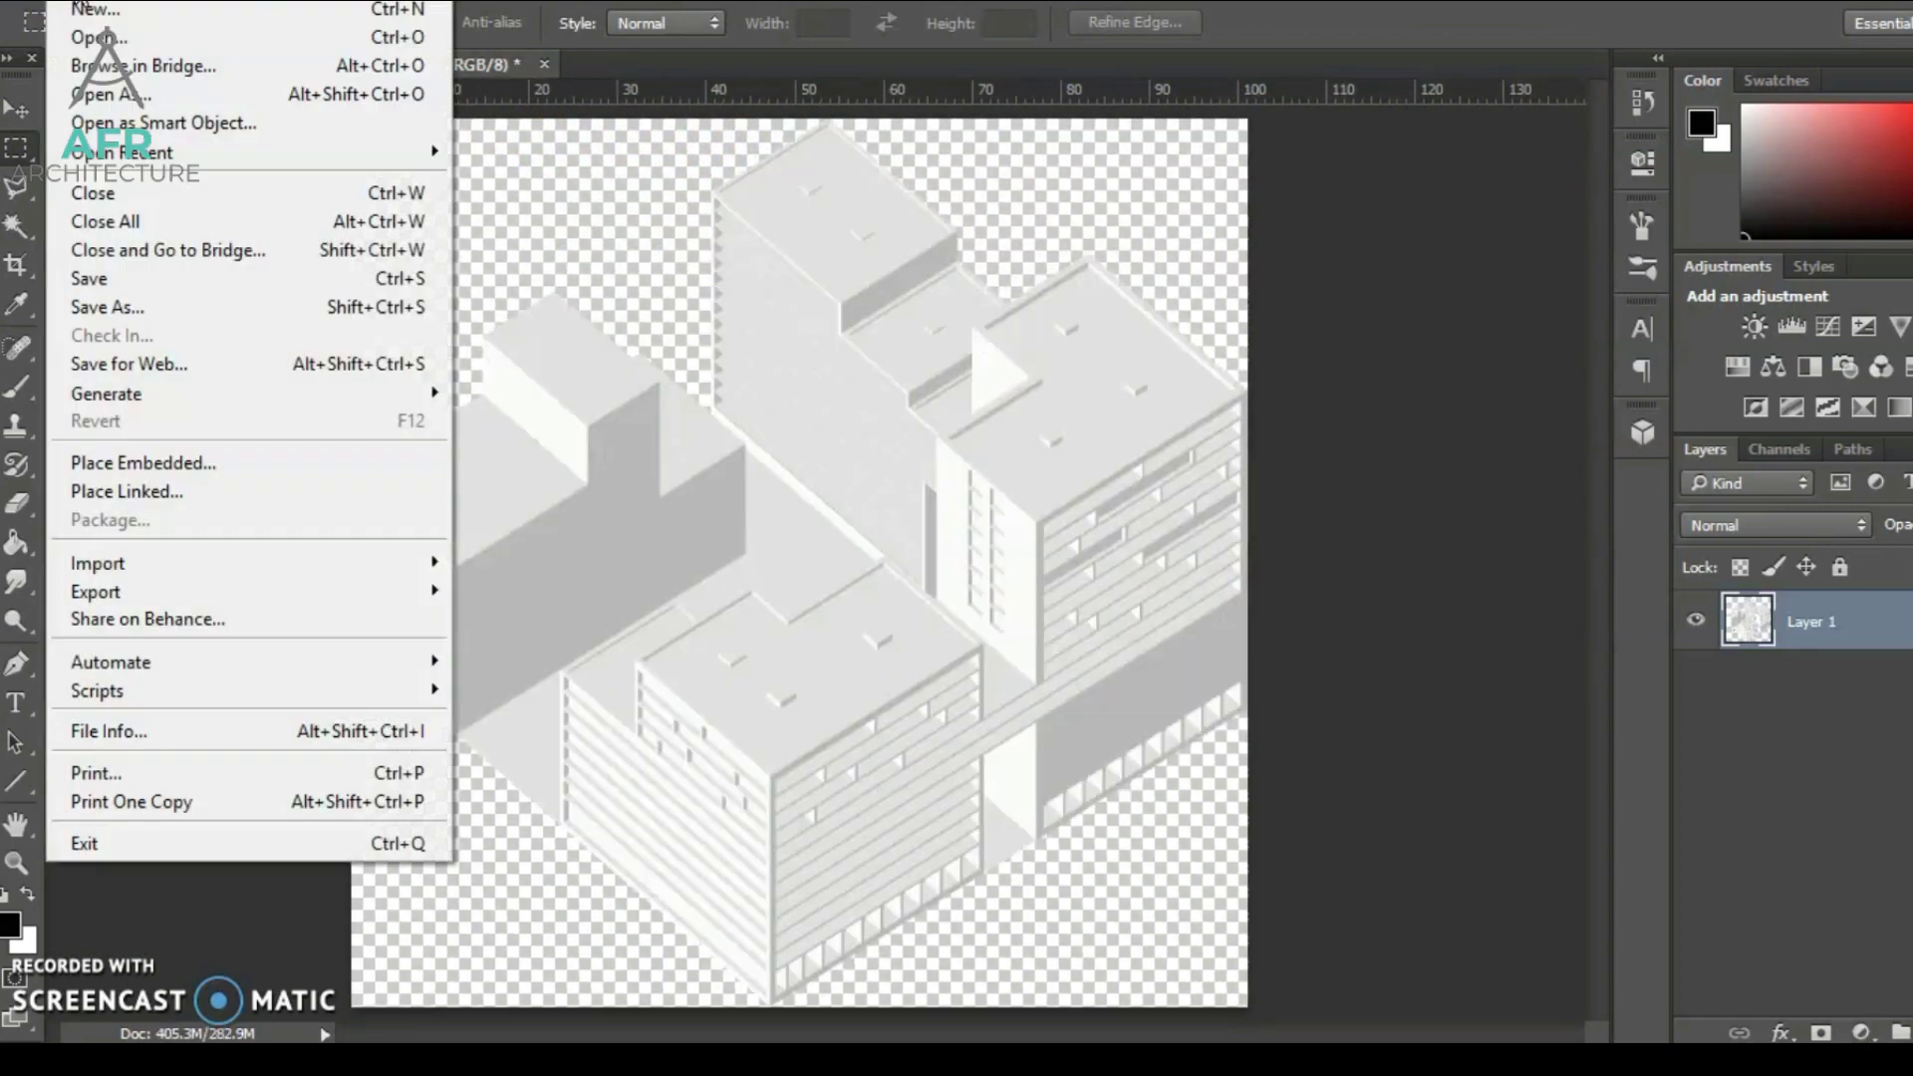
pyautogui.click(97, 12)
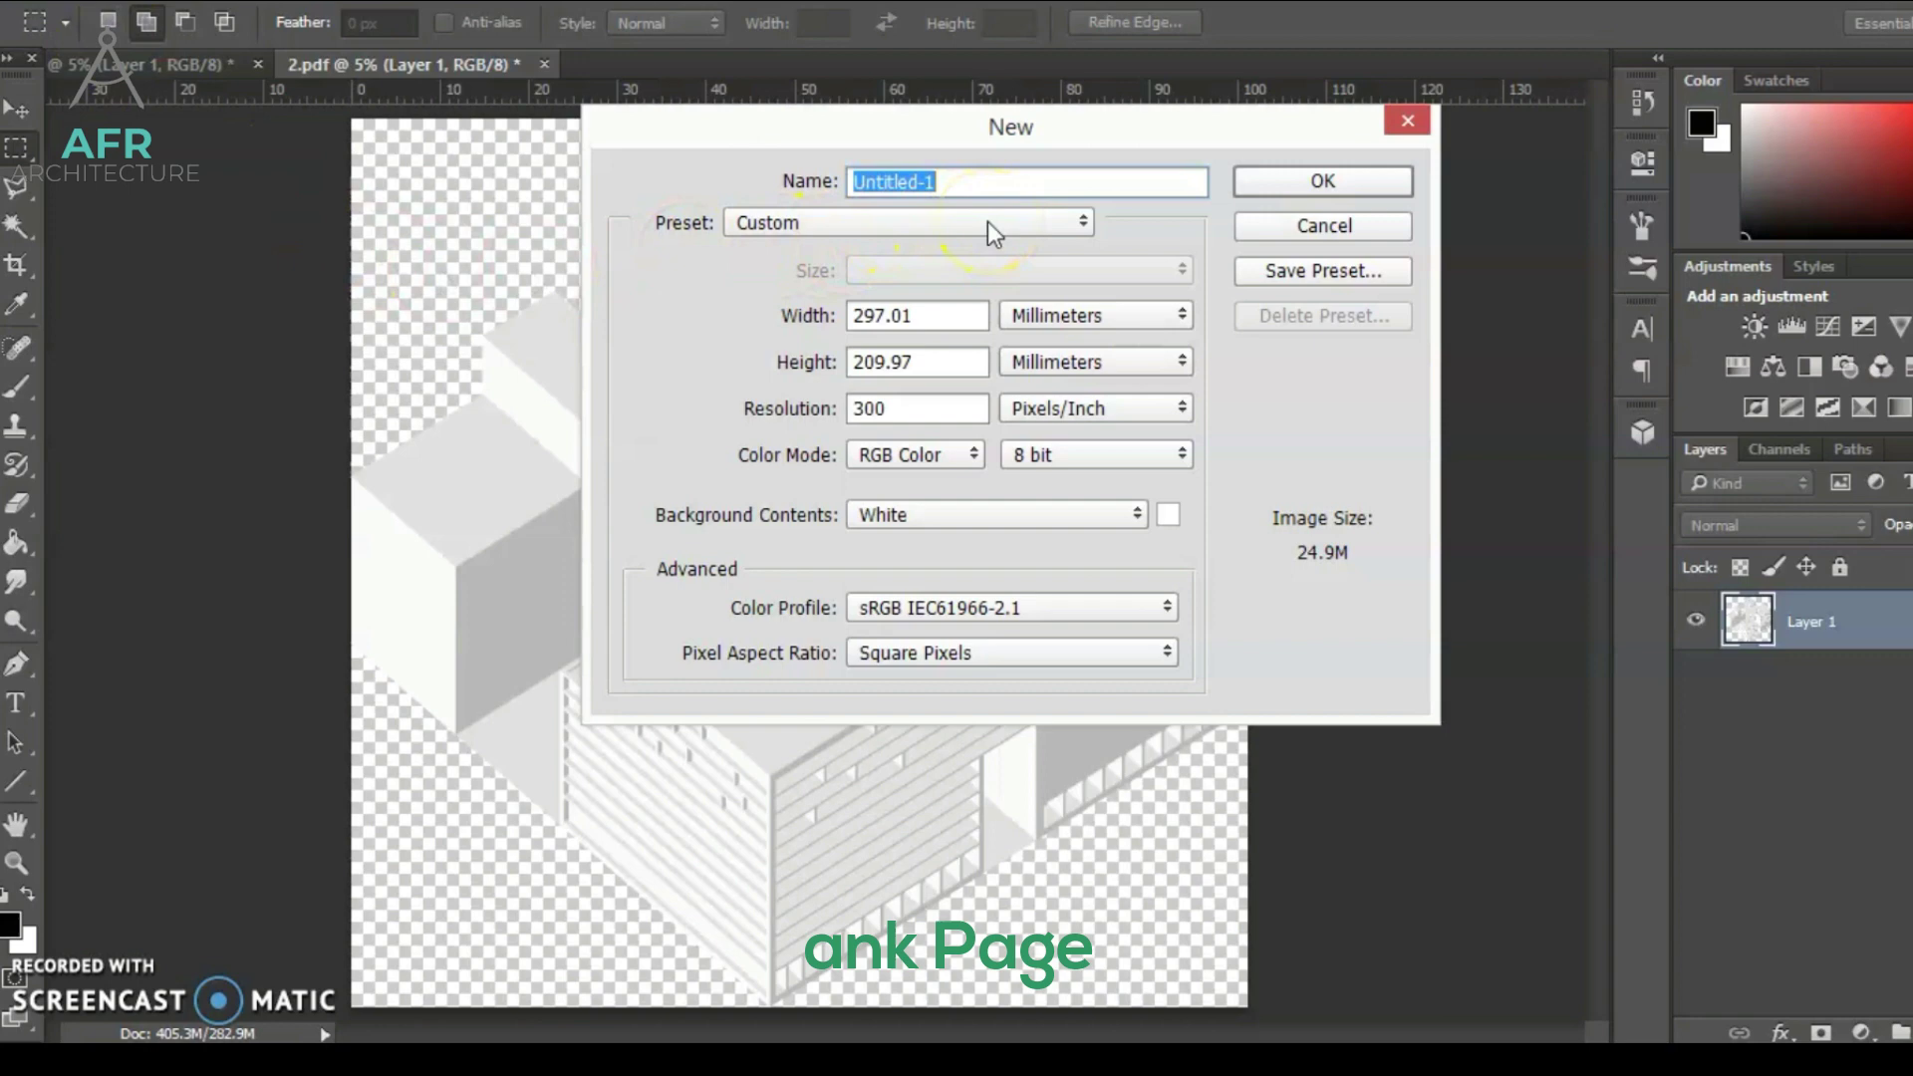
pyautogui.write('diagram')
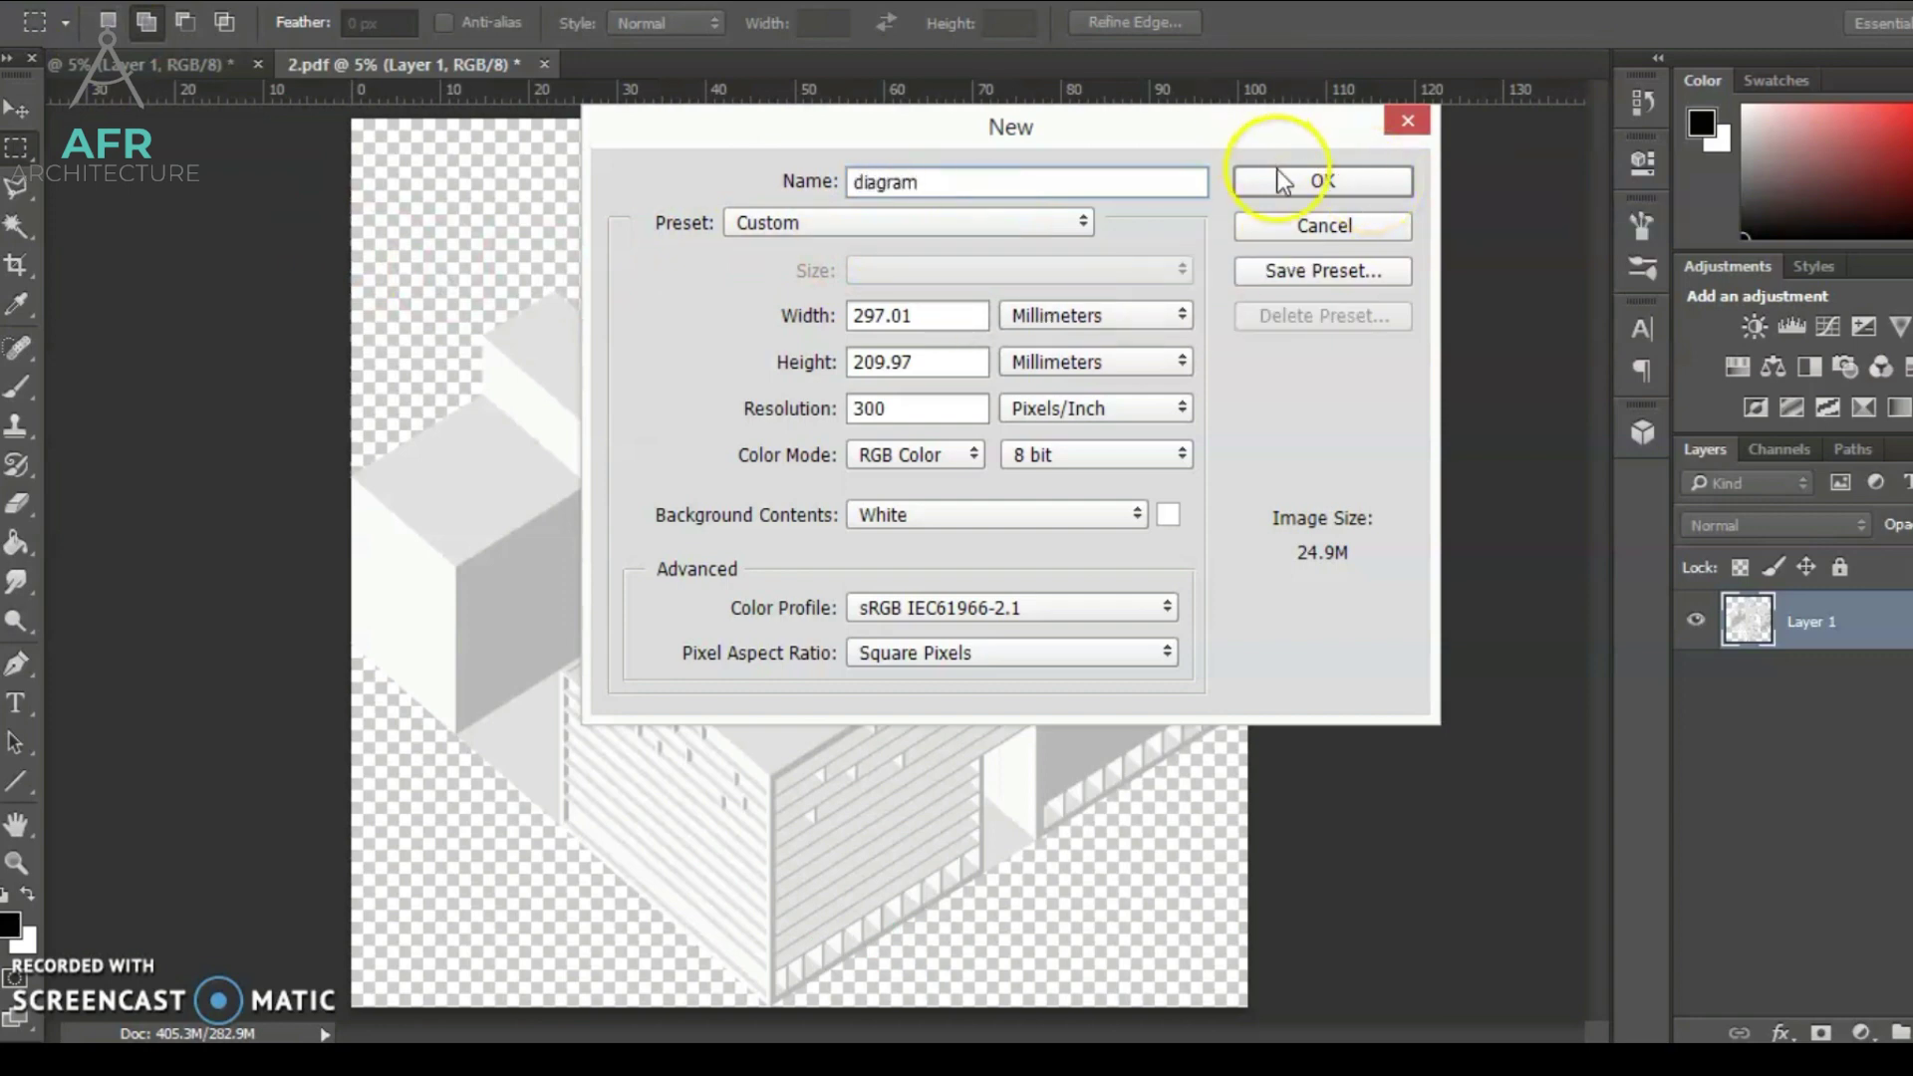
pyautogui.click(1283, 182)
# Bring the line drawing from 1.pdf into the blank diagram document with the Move tool.
pyautogui.click(225, 64)
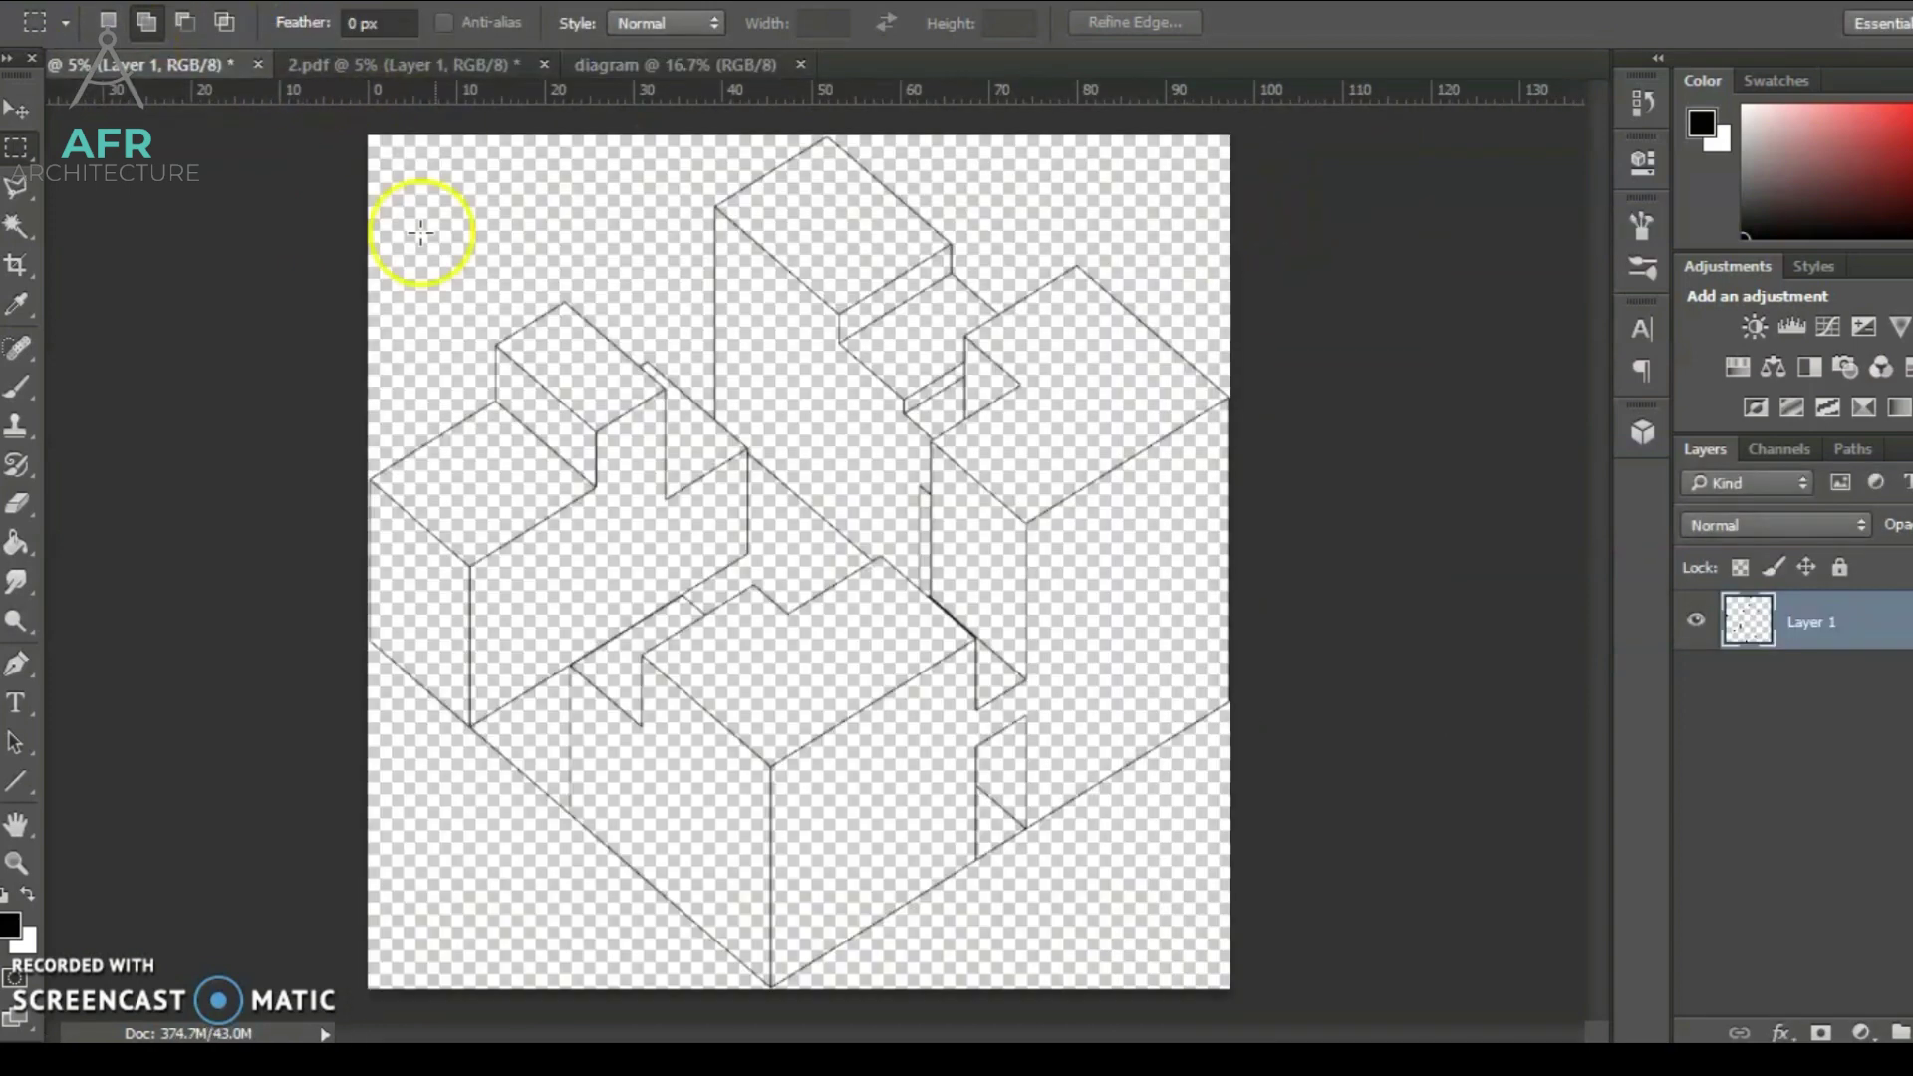
pyautogui.click(17, 107)
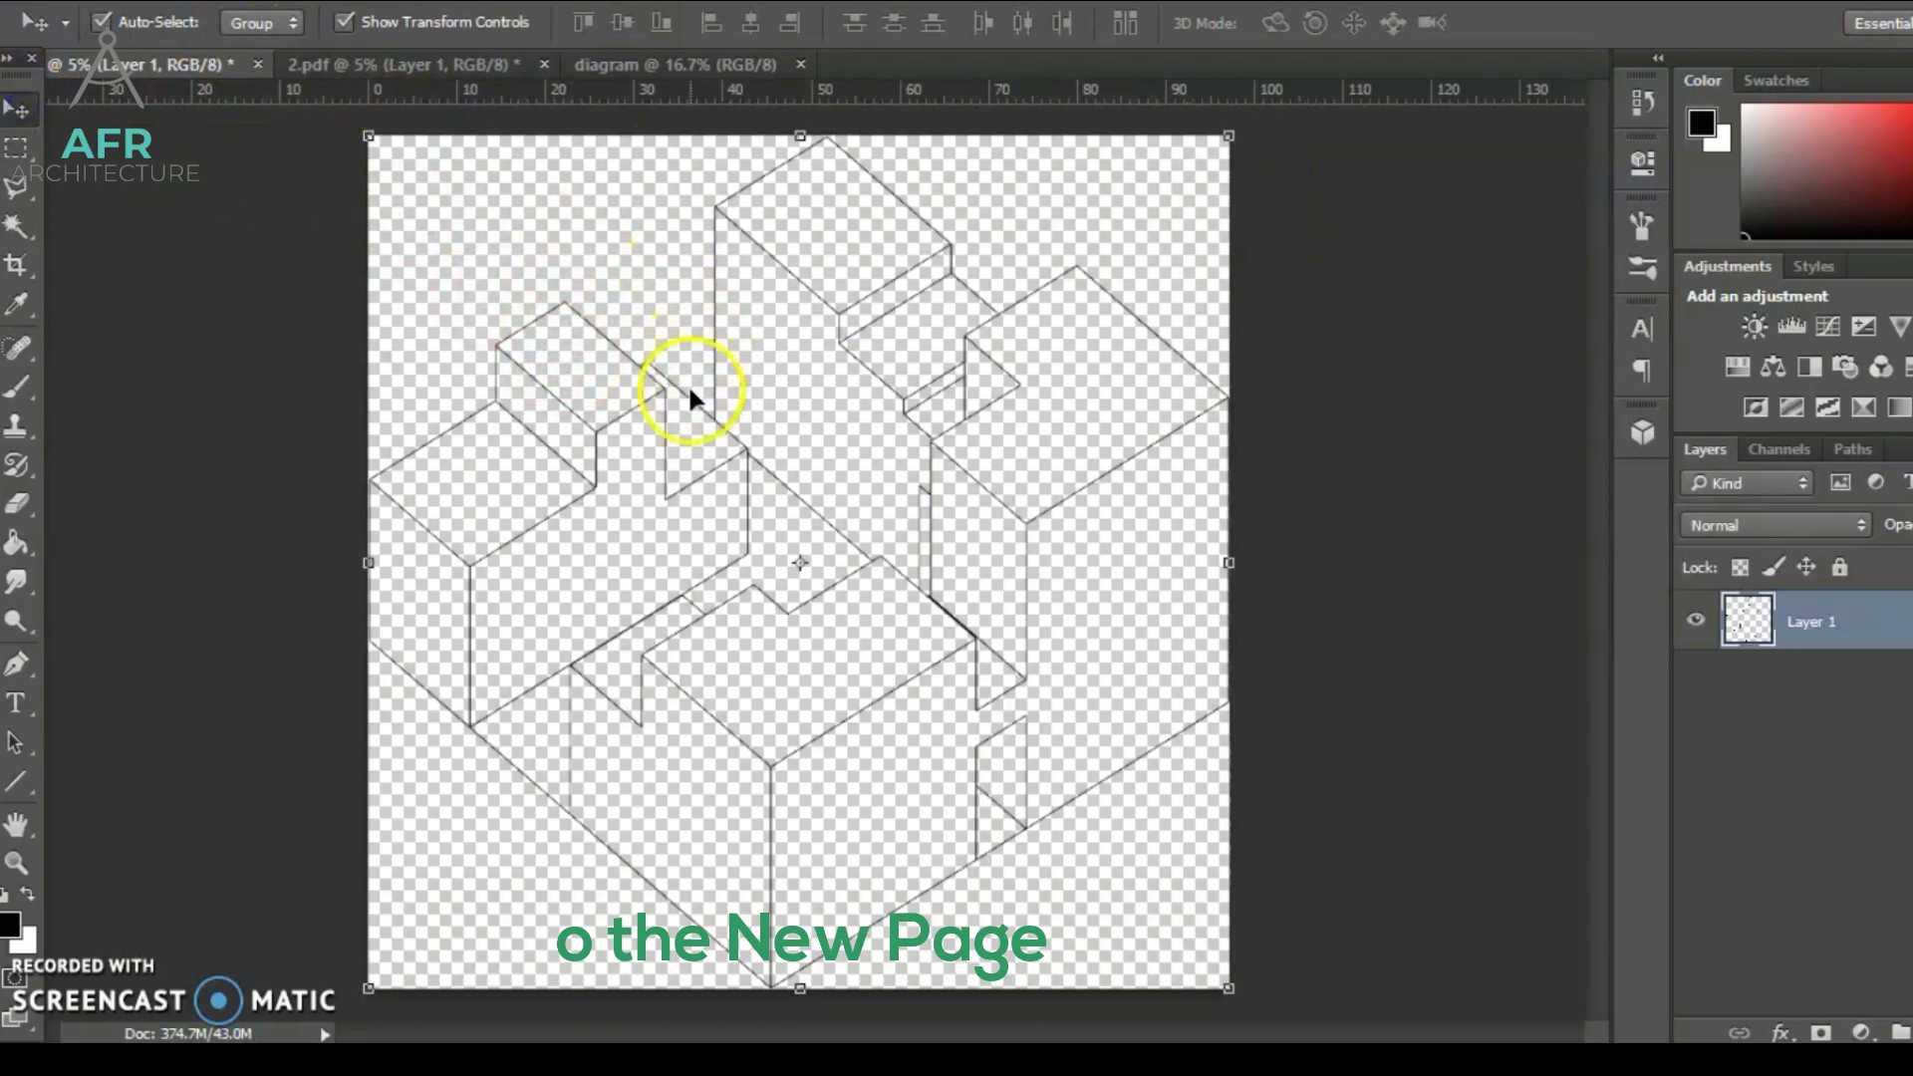
pyautogui.moveTo(690, 396)
pyautogui.mouseDown()
pyautogui.moveTo(714, 314)
pyautogui.moveTo(680, 75)
pyautogui.moveTo(771, 462)
pyautogui.mouseUp()
# Scale the line drawing down to fit the diagram page and place it near the page's center.
pyautogui.scroll(-8, 863, 480)
pyautogui.moveTo(1140, 995)
pyautogui.mouseDown()
pyautogui.moveTo(918, 635)
pyautogui.moveTo(763, 506)
pyautogui.mouseUp()
pyautogui.moveTo(561, 417); pyautogui.dragTo(628, 482)
pyautogui.moveTo(685, 550); pyautogui.dragTo(864, 596)
pyautogui.scroll(8, 811, 588)
pyautogui.scroll(1, 864, 596)
pyautogui.press('Return')
pyautogui.click(1182, 496)
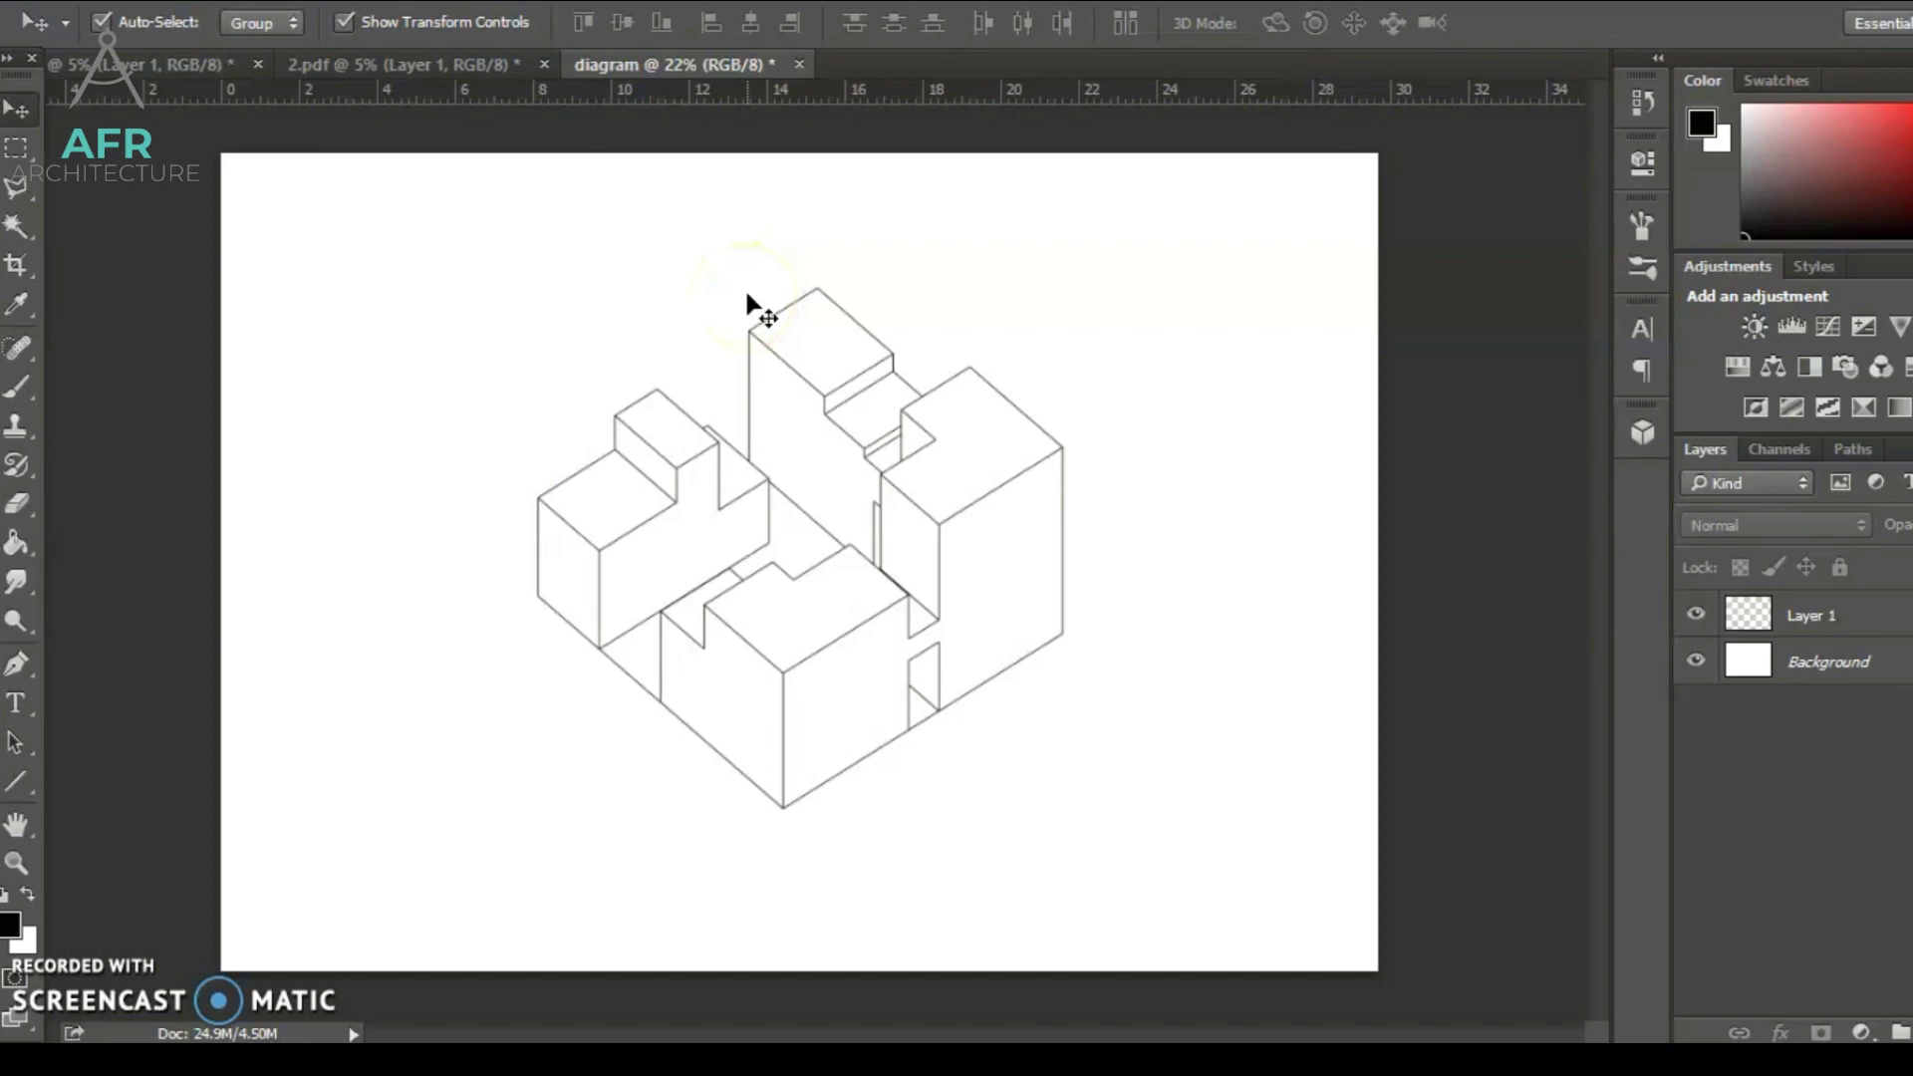
# Bring the shaded building drawing from 2.pdf into the diagram document with the Move tool.
pyautogui.click(337, 57)
pyautogui.moveTo(506, 156); pyautogui.dragTo(840, 503)
pyautogui.scroll(-5, 840, 503)
# Scale the shaded drawing down to about 15.6% so that it fits on the diagram page.
pyautogui.moveTo(327, 203); pyautogui.dragTo(710, 585)
pyautogui.scroll(-2, 1319, 768)
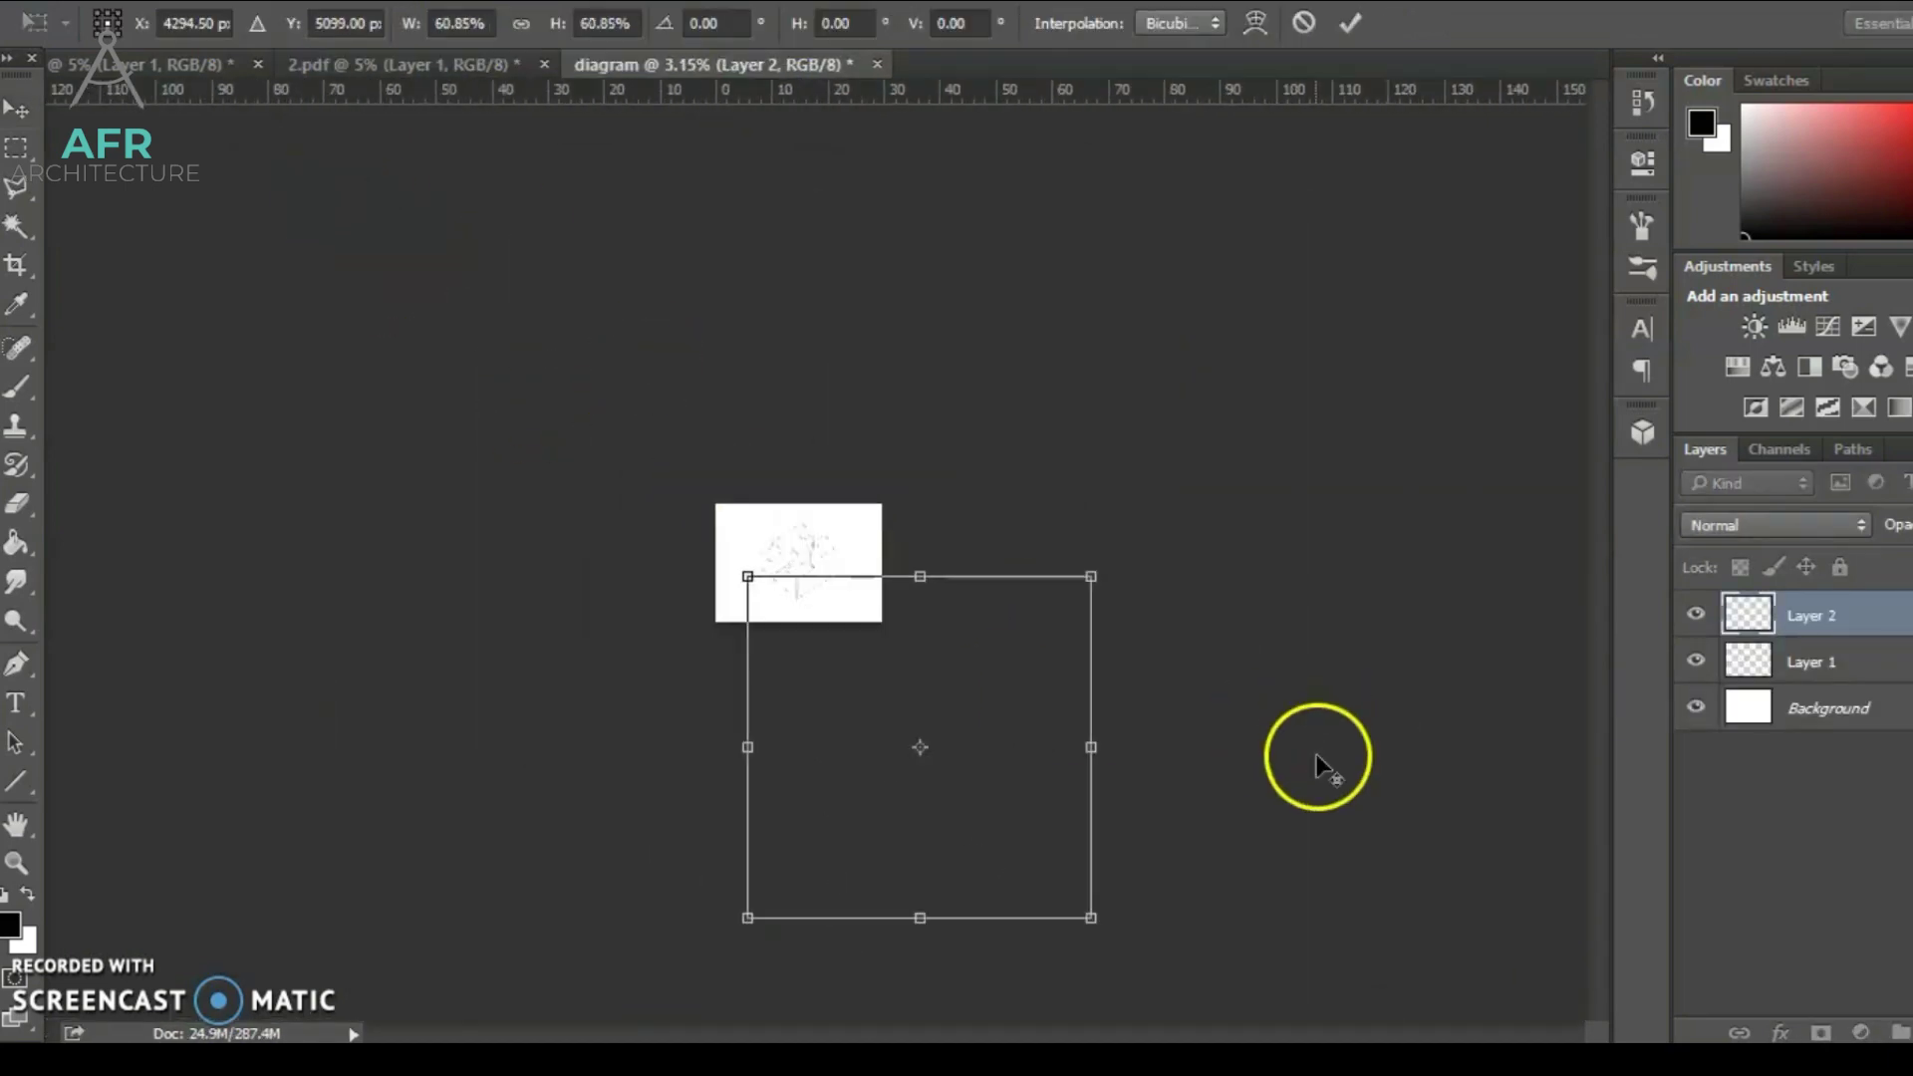
pyautogui.moveTo(1093, 917); pyautogui.dragTo(829, 604)
pyautogui.scroll(6, 831, 608)
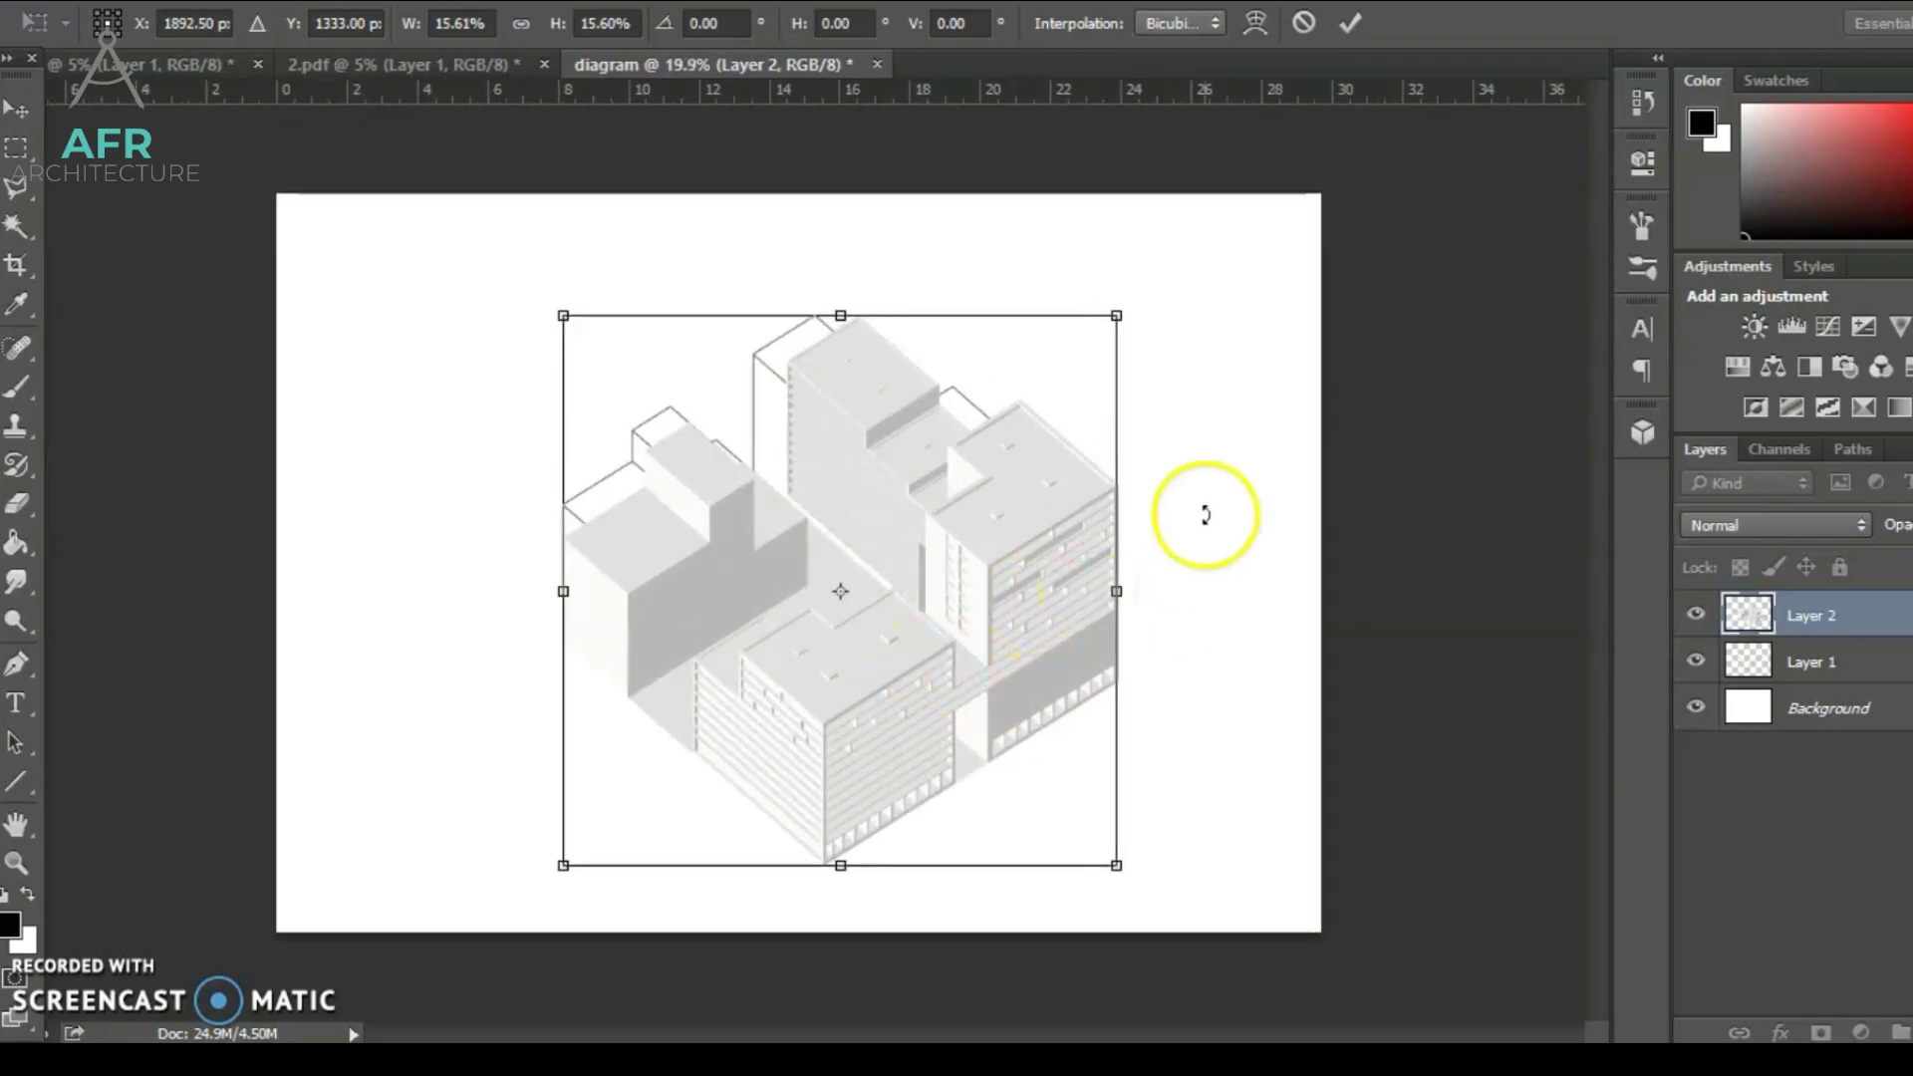
pyautogui.click(1354, 28)
# Shift the shaded drawing over the line drawing and move its layer below Layer 1.
pyautogui.moveTo(1023, 592)
pyautogui.mouseDown()
pyautogui.moveTo(990, 577)
pyautogui.moveTo(986, 598)
pyautogui.mouseUp()
pyautogui.moveTo(1811, 615); pyautogui.dragTo(1827, 677)
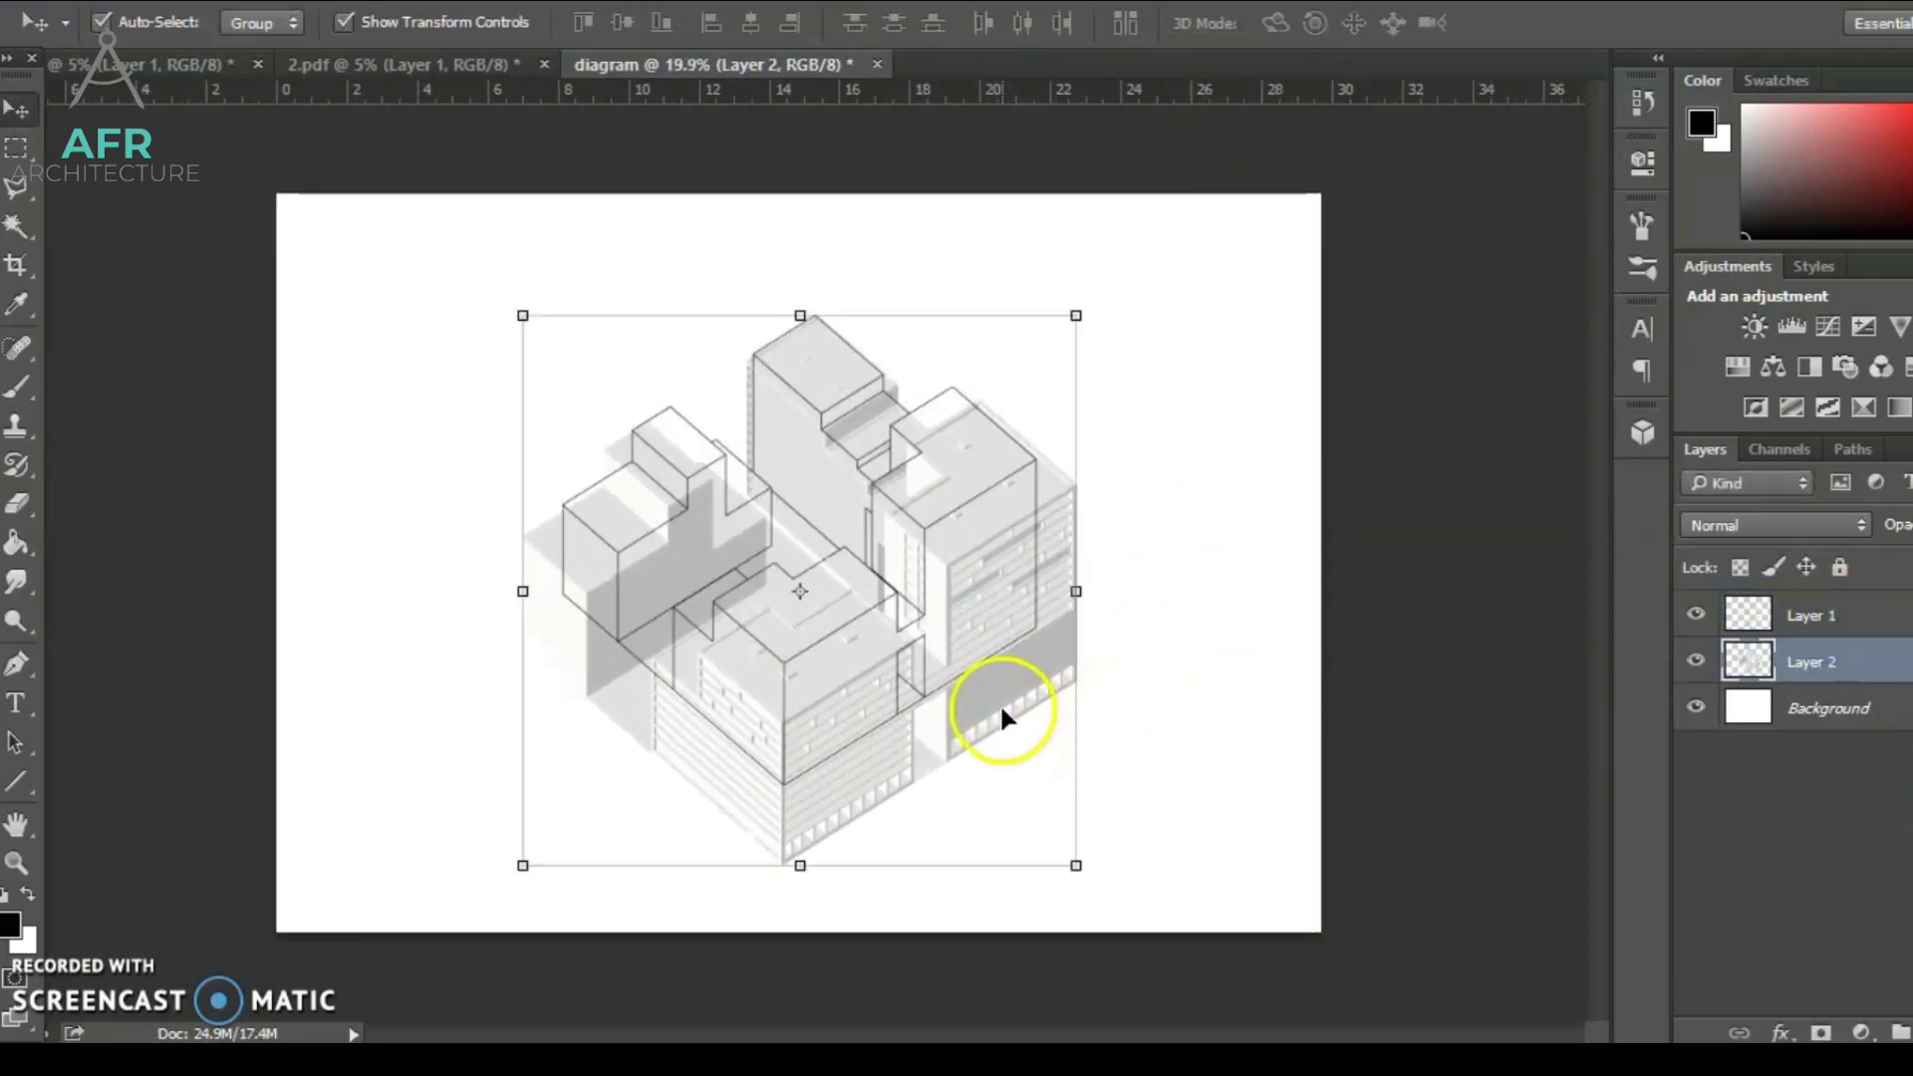
pyautogui.moveTo(1016, 698); pyautogui.dragTo(1020, 696)
# Scale the shaded drawing to about 84.8% and nudge it until it lines up with the line drawing.
pyautogui.moveTo(1076, 866); pyautogui.dragTo(978, 767)
pyautogui.moveTo(823, 613); pyautogui.dragTo(866, 604)
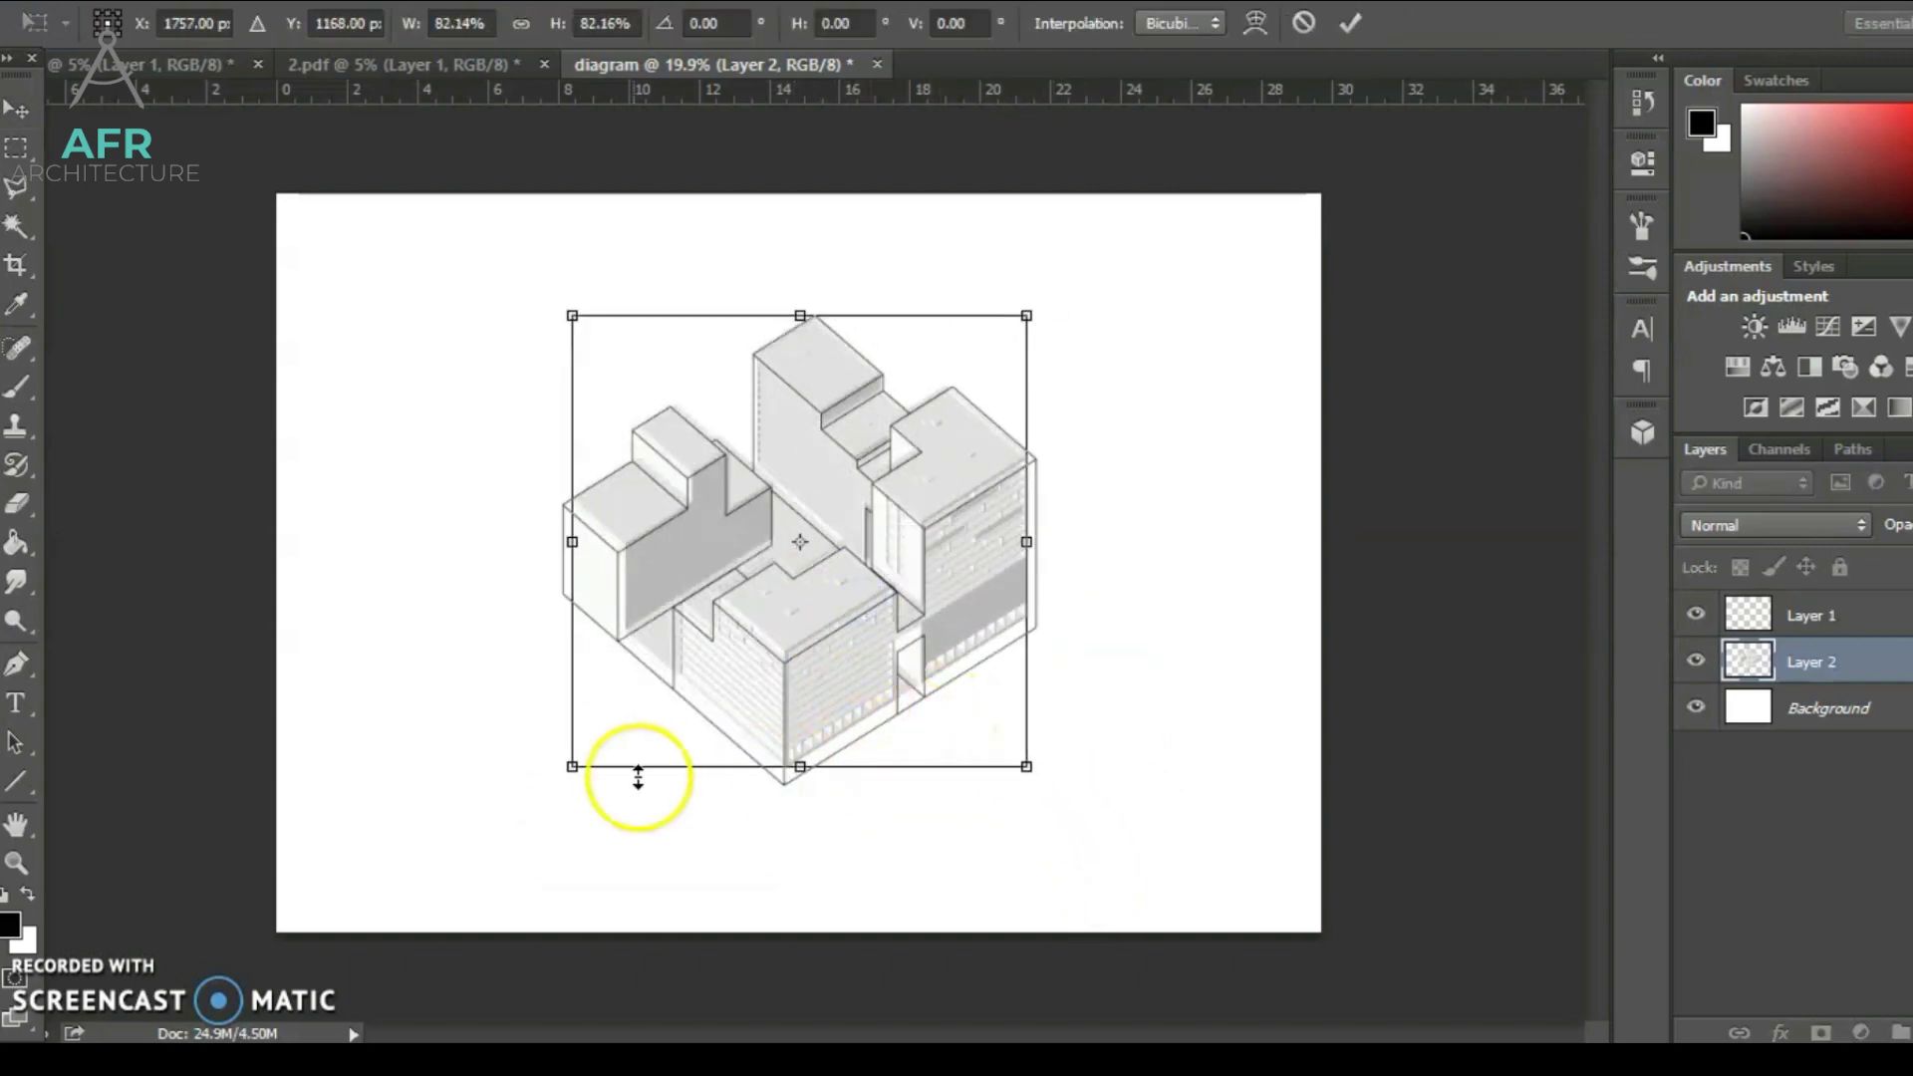
pyautogui.moveTo(637, 777); pyautogui.dragTo(580, 790)
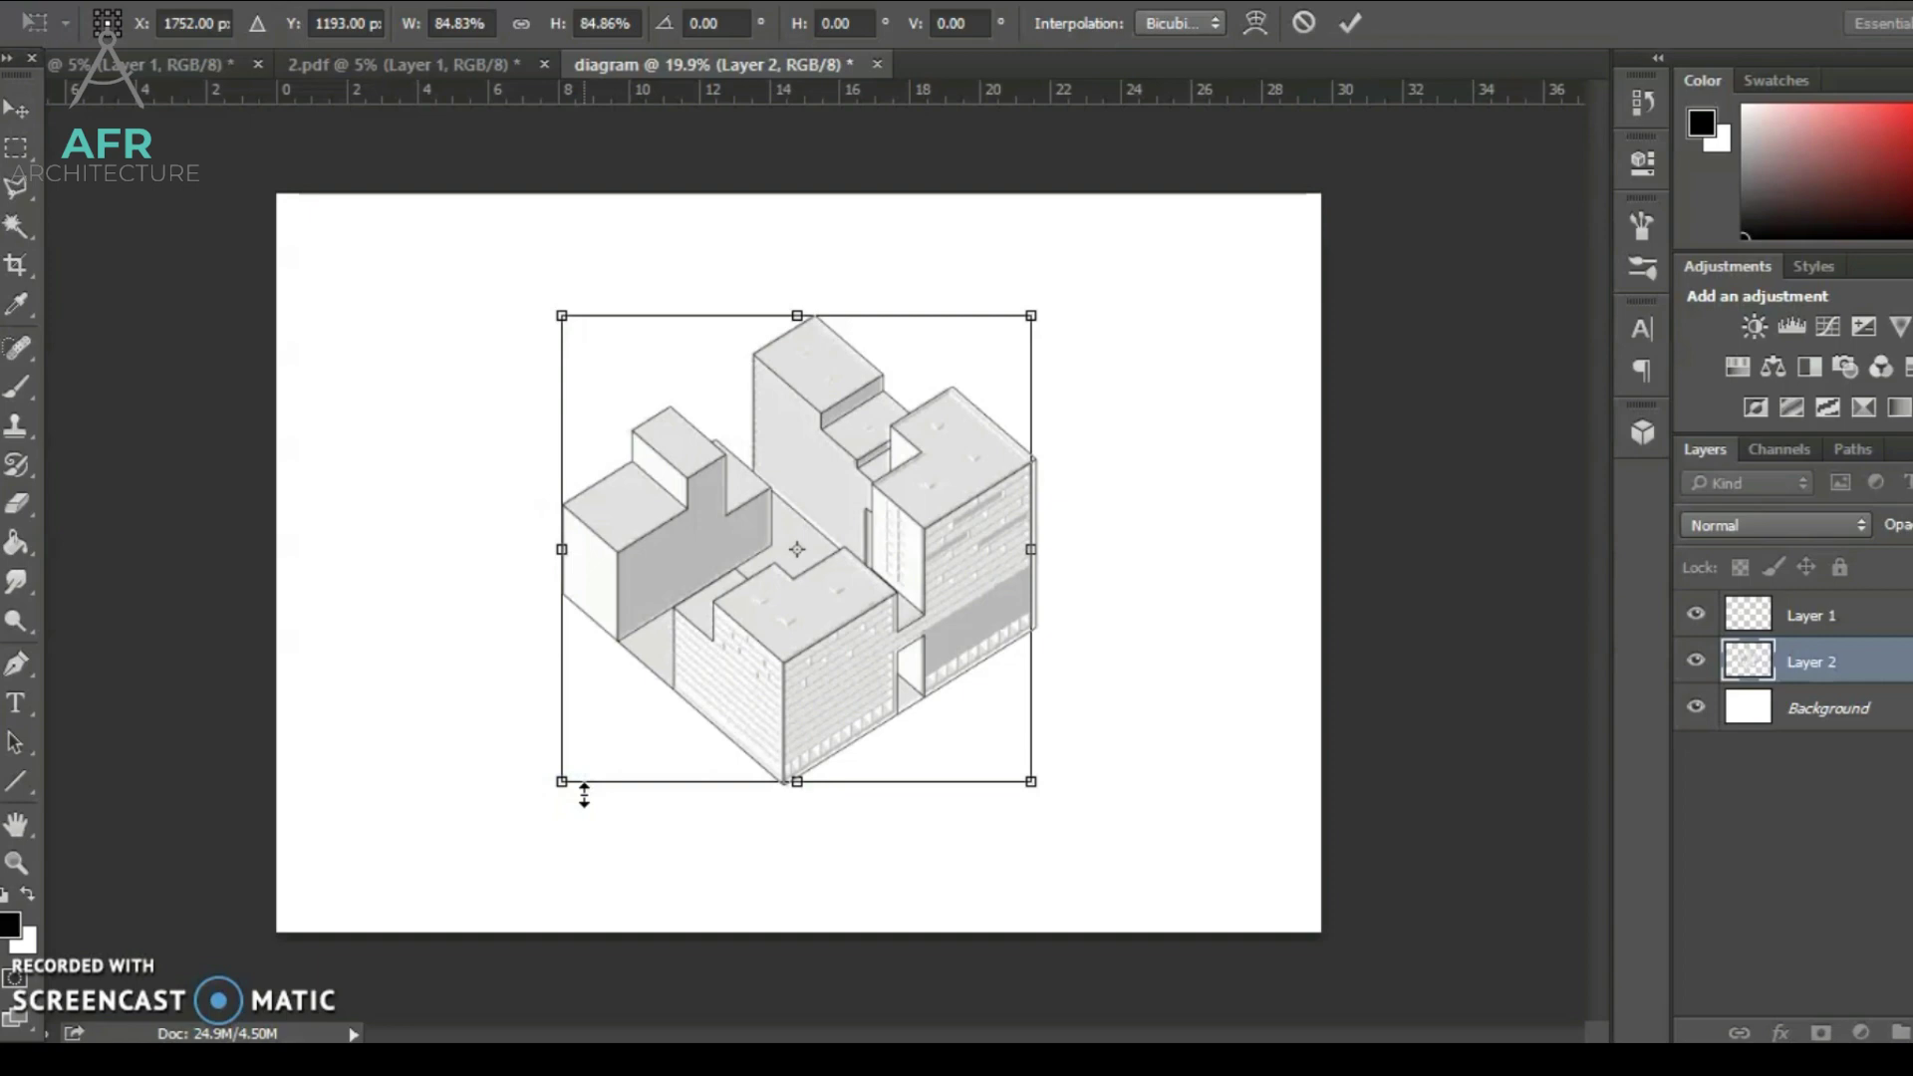
pyautogui.press('Right')
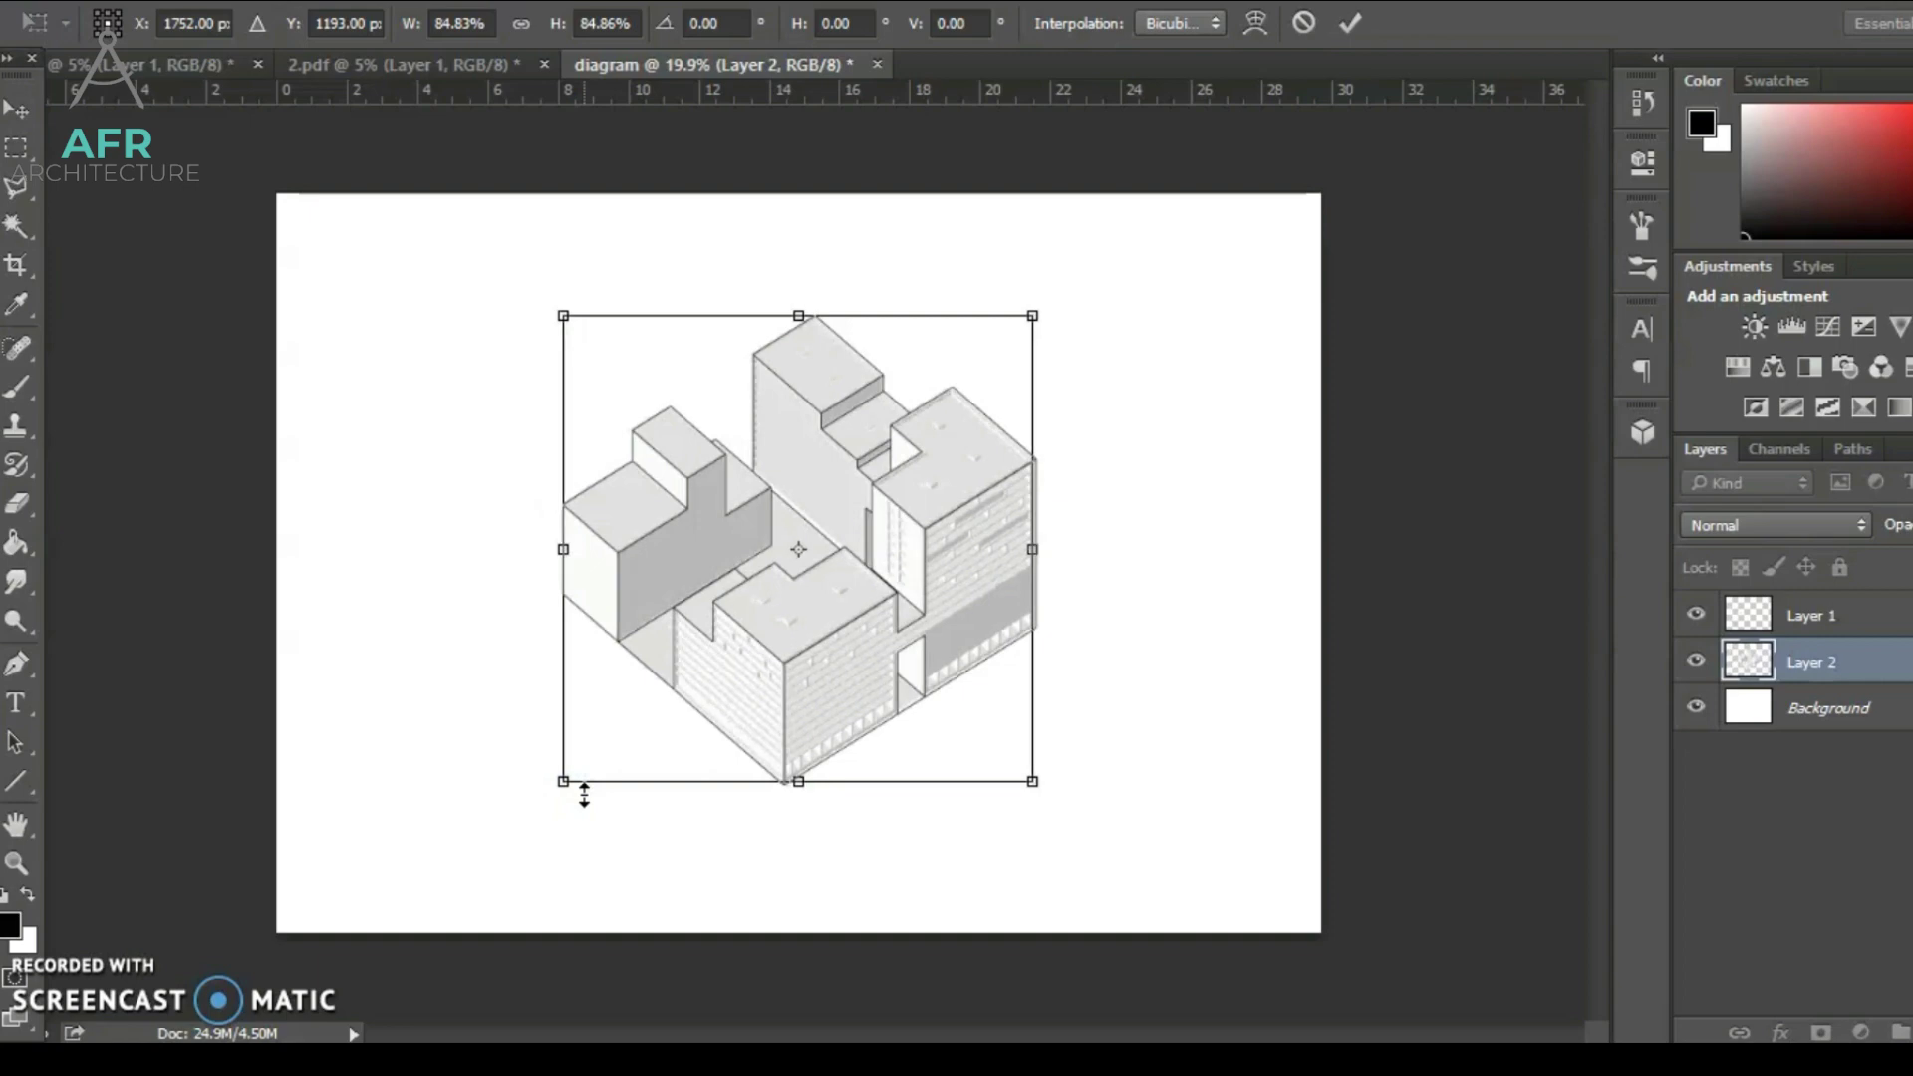
pyautogui.click(1350, 22)
pyautogui.click(1144, 653)
pyautogui.scroll(3, 918, 534)
pyautogui.scroll(2, 919, 534)
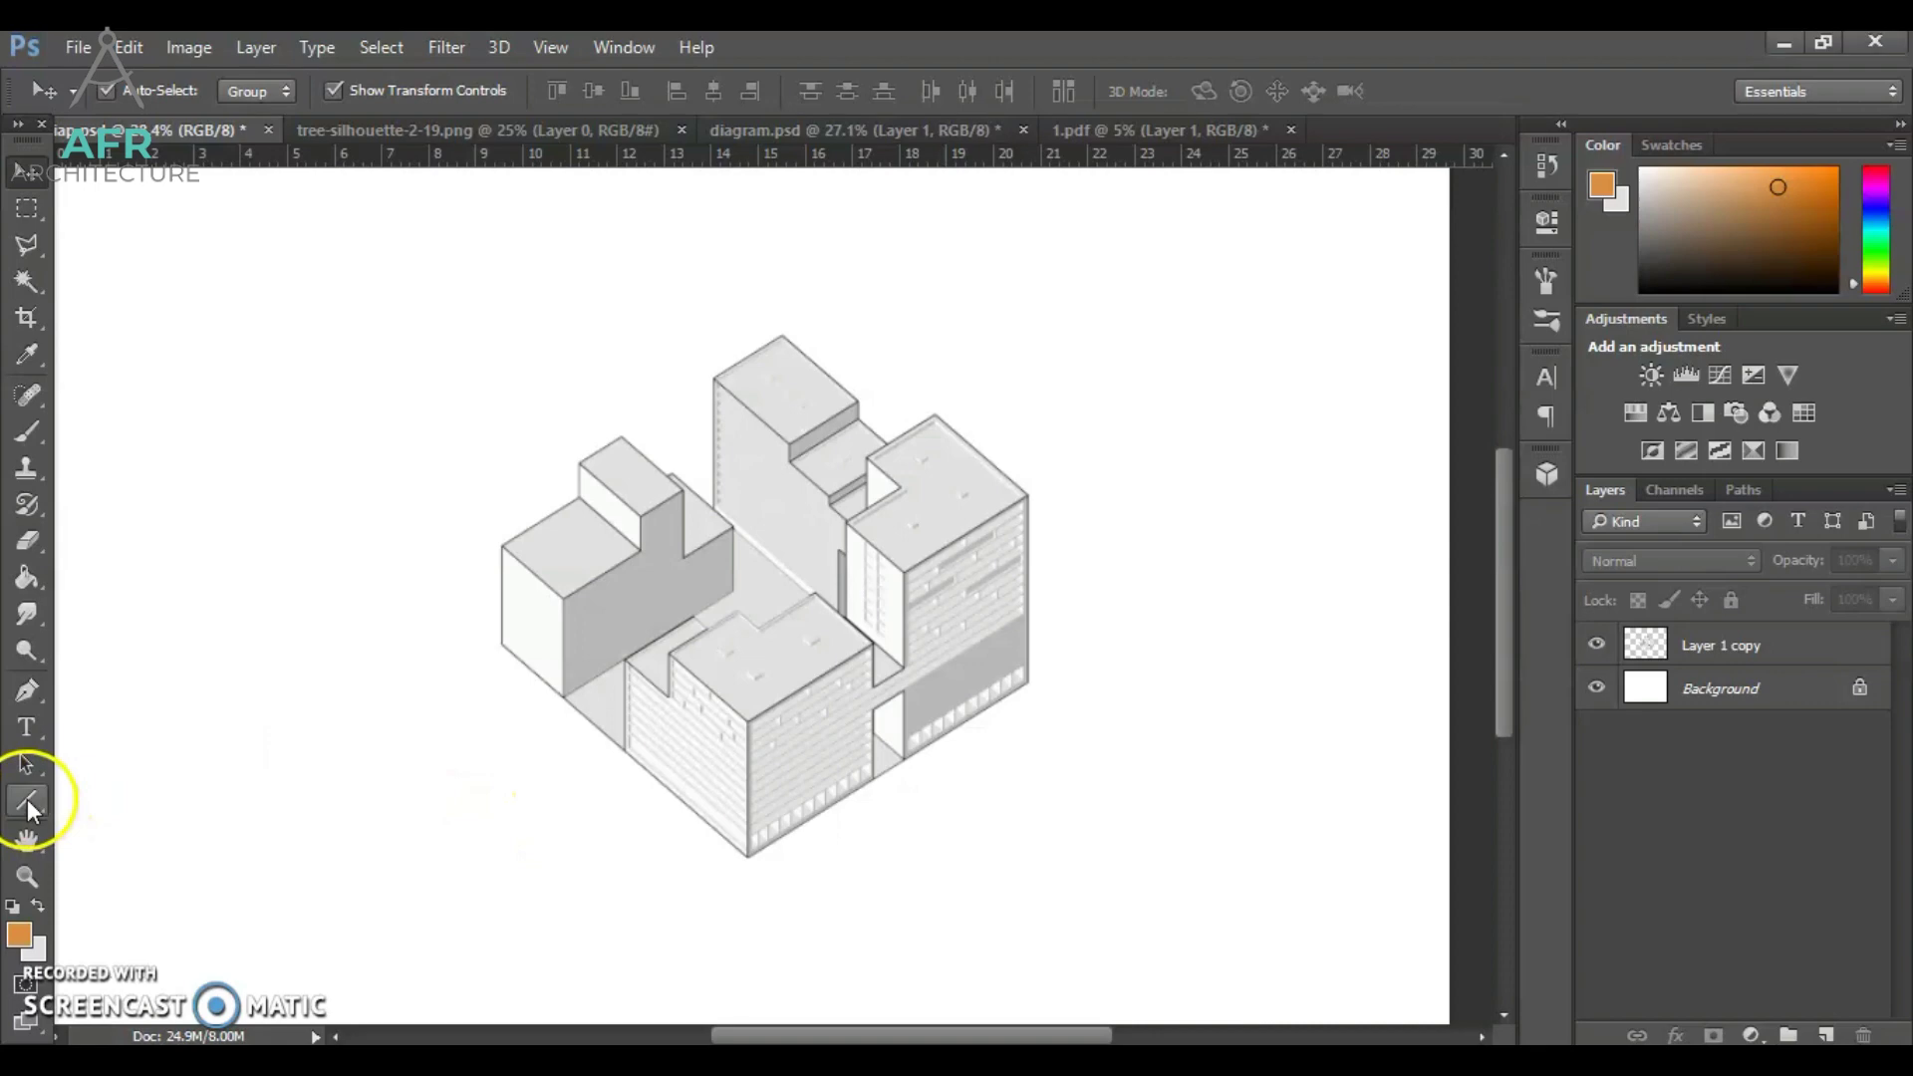
# Trace thick black outlines around the rear tower, the tall block and the front block with the Line tool.
pyautogui.click(33, 795)
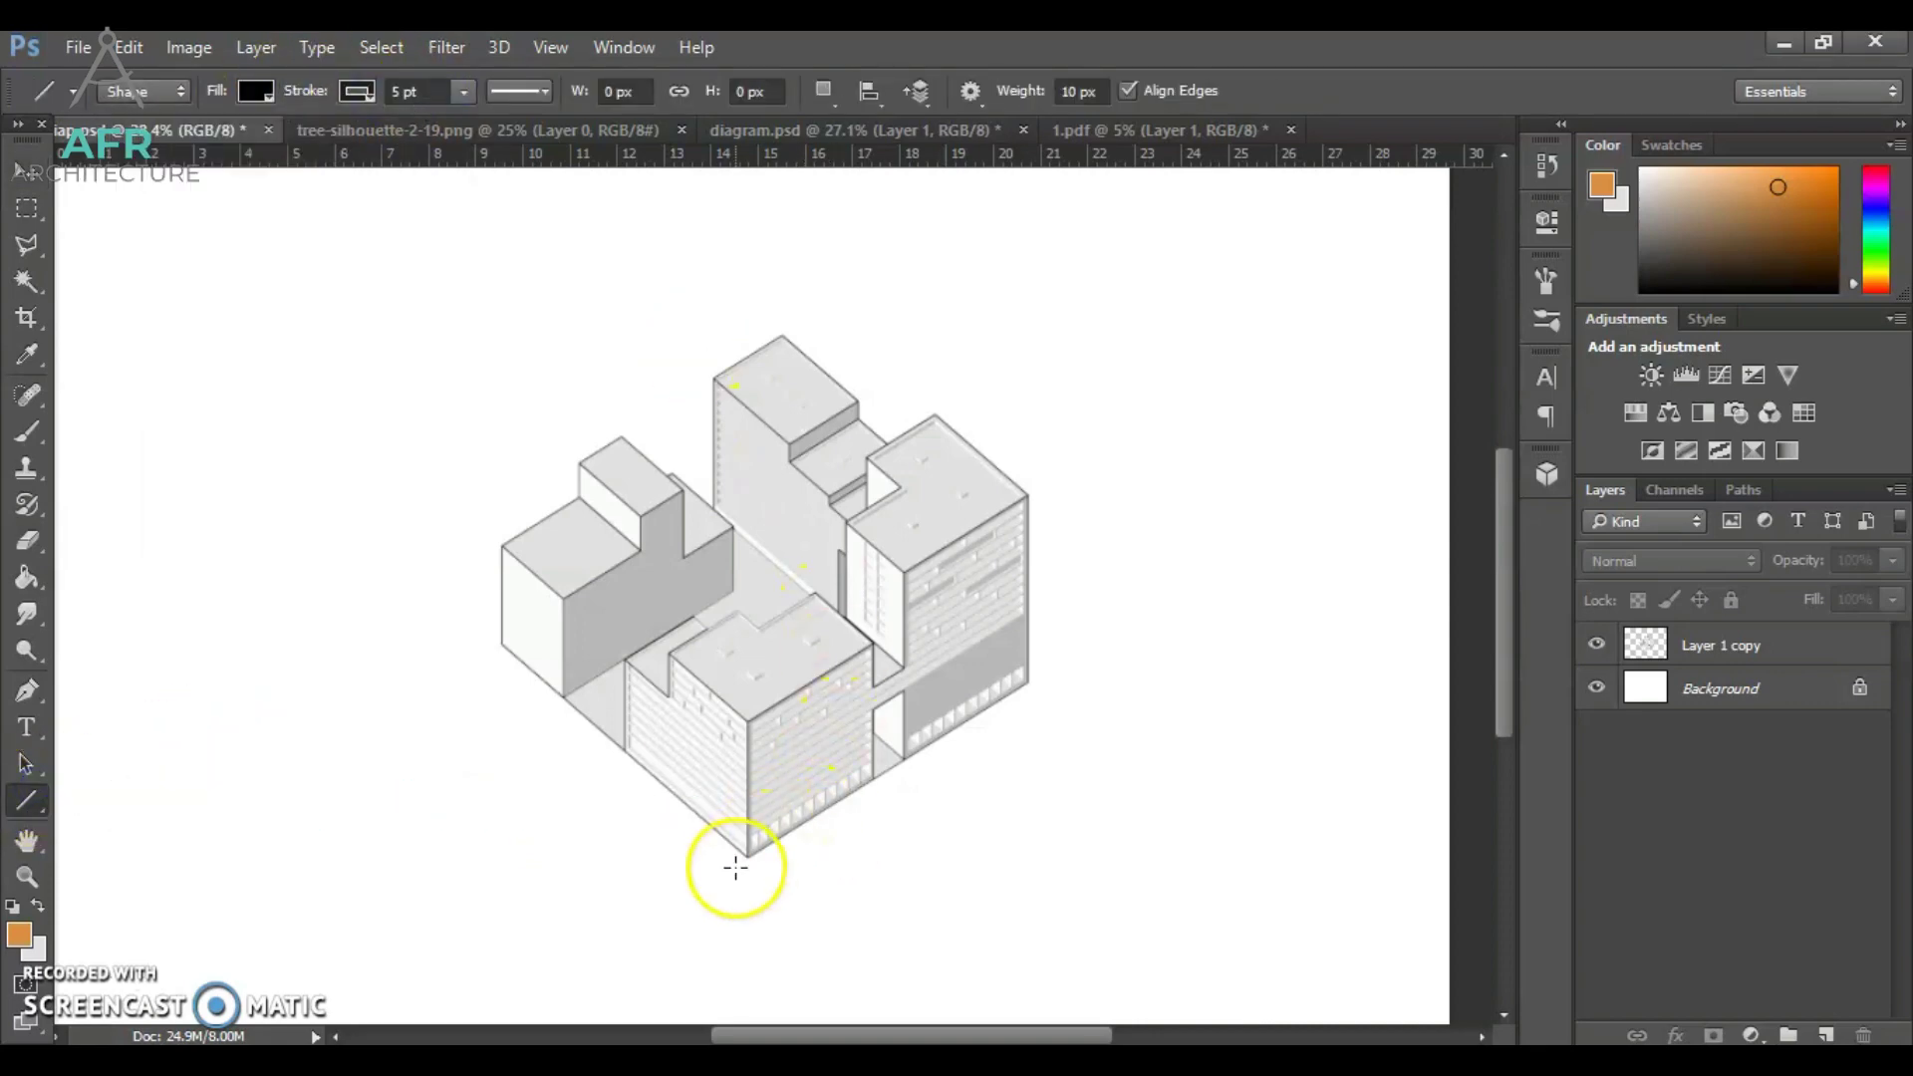
pyautogui.scroll(4, 770, 858)
pyautogui.moveTo(770, 859)
pyautogui.mouseDown()
pyautogui.moveTo(448, 579)
pyautogui.moveTo(449, 348)
pyautogui.moveTo(631, 237)
pyautogui.moveTo(663, 267)
pyautogui.mouseUp()
pyautogui.moveTo(663, 267); pyautogui.dragTo(744, 223)
pyautogui.moveTo(743, 223); pyautogui.dragTo(798, 269)
pyautogui.moveTo(798, 269)
pyautogui.mouseDown()
pyautogui.moveTo(888, 223)
pyautogui.moveTo(935, 159)
pyautogui.moveTo(935, 560)
pyautogui.moveTo(679, 335)
pyautogui.mouseUp()
pyautogui.moveTo(679, 336); pyautogui.dragTo(863, 227)
pyautogui.moveTo(863, 228); pyautogui.dragTo(1058, 395)
pyautogui.moveTo(1057, 396); pyautogui.dragTo(1058, 448)
pyautogui.moveTo(1058, 448); pyautogui.dragTo(1134, 508)
pyautogui.moveTo(1133, 508); pyautogui.dragTo(1257, 430)
pyautogui.moveTo(1257, 430)
pyautogui.mouseDown()
pyautogui.moveTo(1499, 677)
pyautogui.moveTo(1320, 640)
pyautogui.mouseUp()
pyautogui.hotkey('ctrl', 'z')
pyautogui.moveTo(1081, 431); pyautogui.dragTo(1322, 641)
pyautogui.moveTo(1322, 642); pyautogui.dragTo(1321, 738)
pyautogui.moveTo(1321, 738); pyautogui.dragTo(924, 872)
pyautogui.moveTo(924, 873); pyautogui.dragTo(921, 989)
pyautogui.moveTo(922, 988); pyautogui.dragTo(595, 971)
pyautogui.scroll(-5, 953, 908)
pyautogui.click(26, 172)
pyautogui.click(558, 399)
pyautogui.scroll(1, 994, 679)
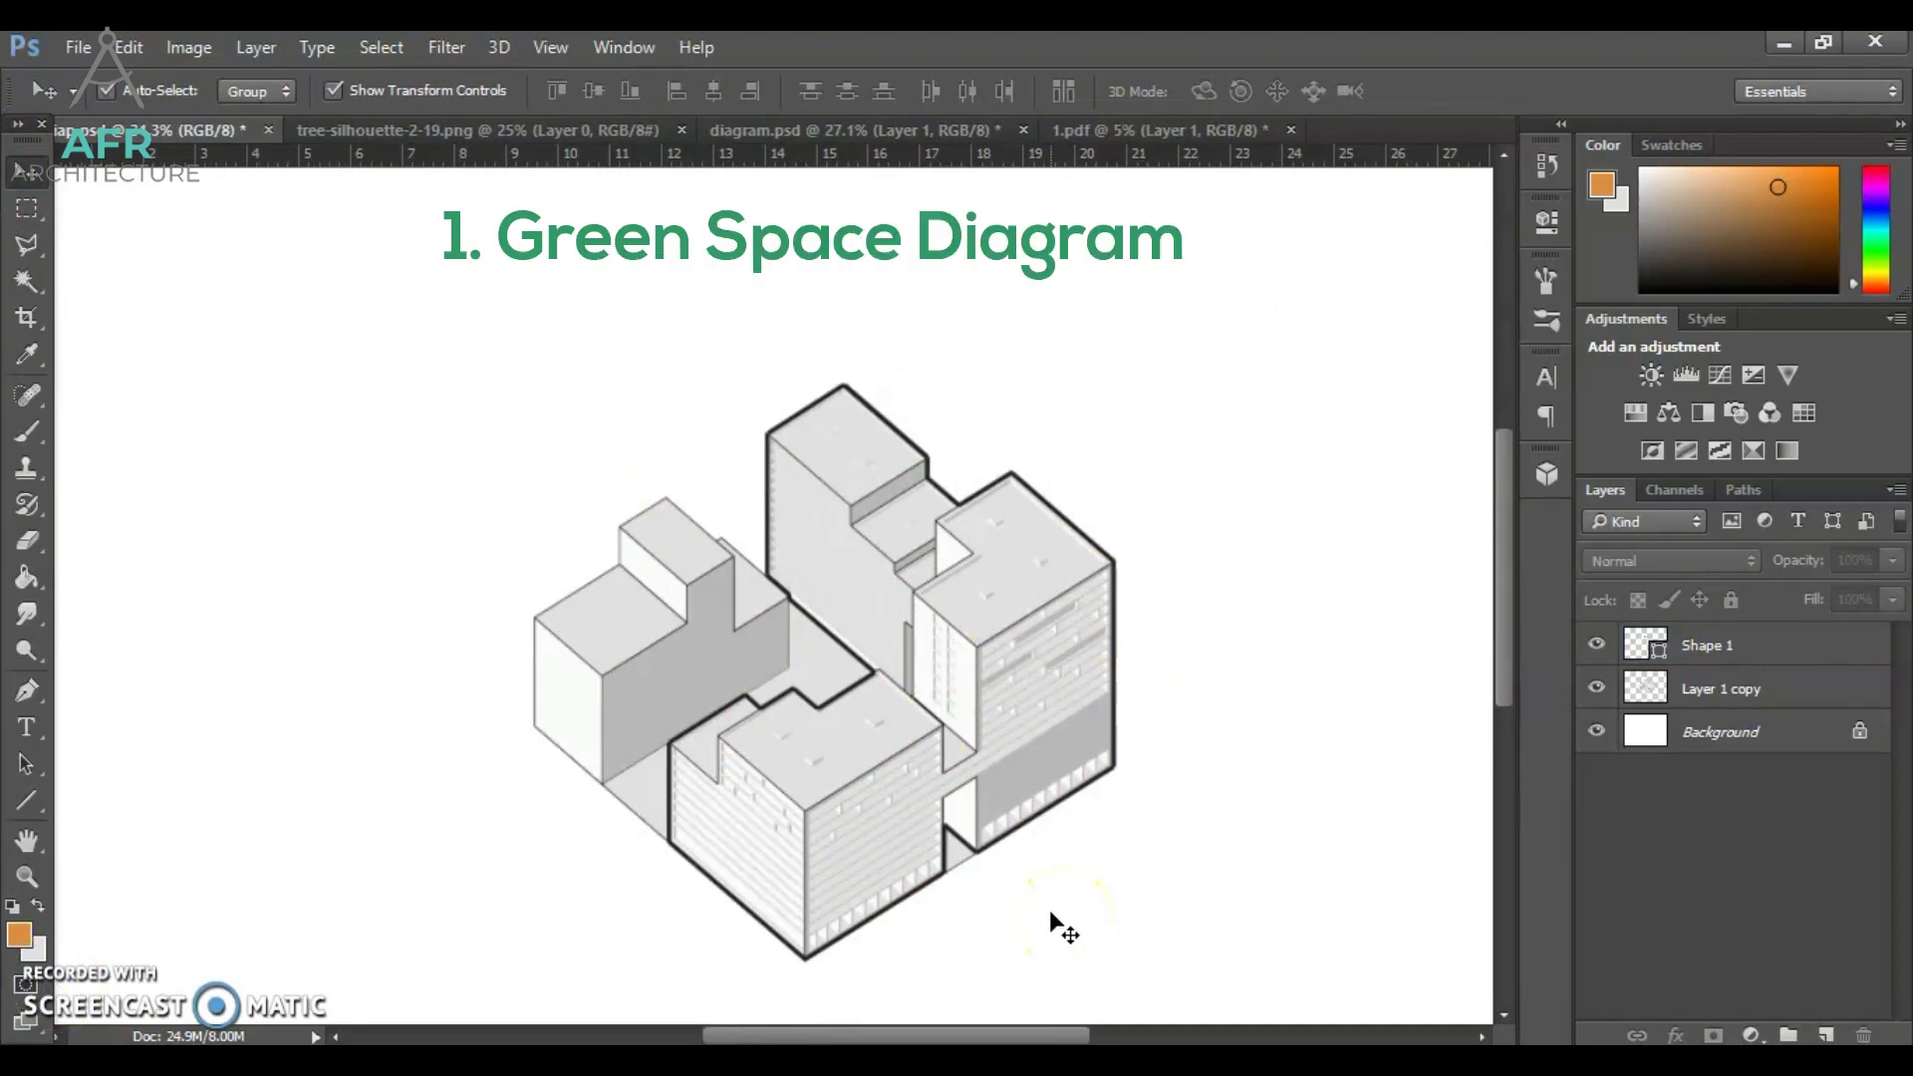
# Set the foreground color to green 4ba61a.
pyautogui.click(18, 934)
pyautogui.click(1552, 797)
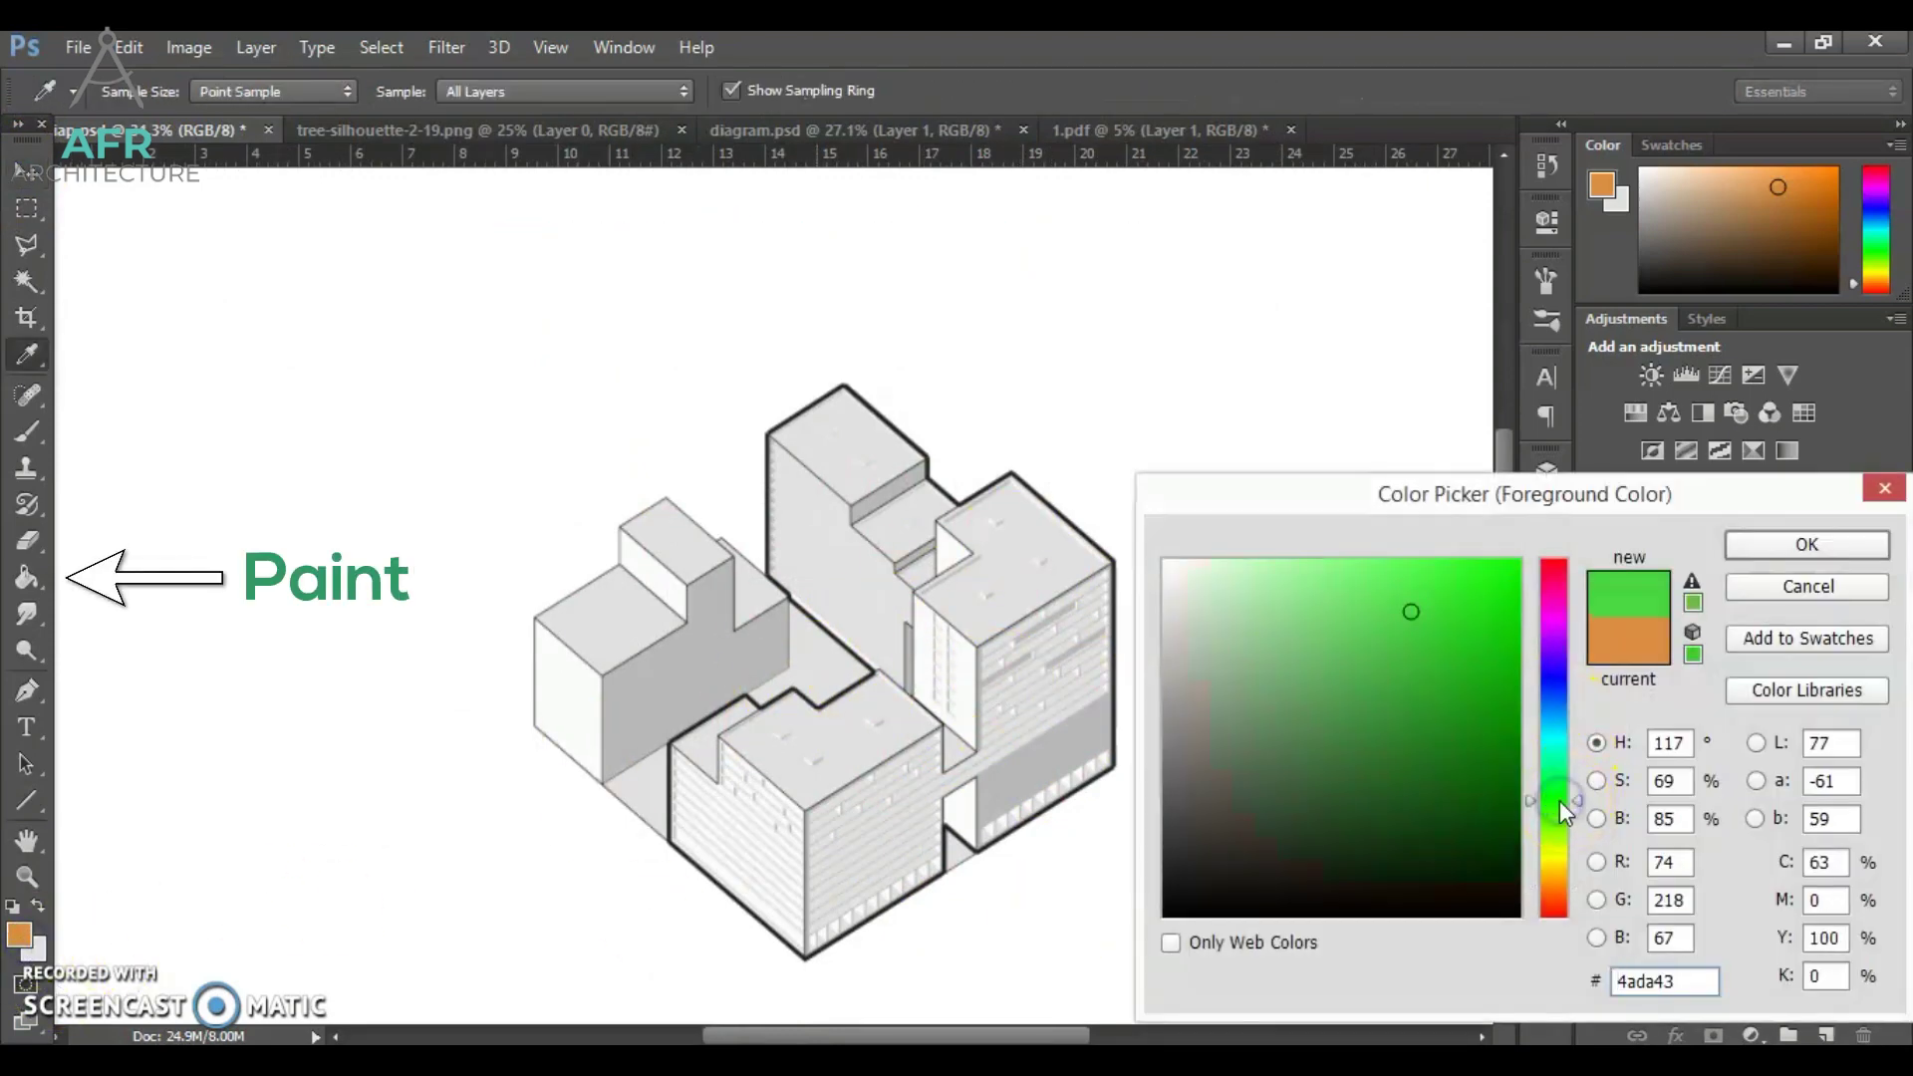
pyautogui.click(1431, 660)
pyautogui.click(1552, 818)
pyautogui.click(1464, 675)
pyautogui.click(1806, 545)
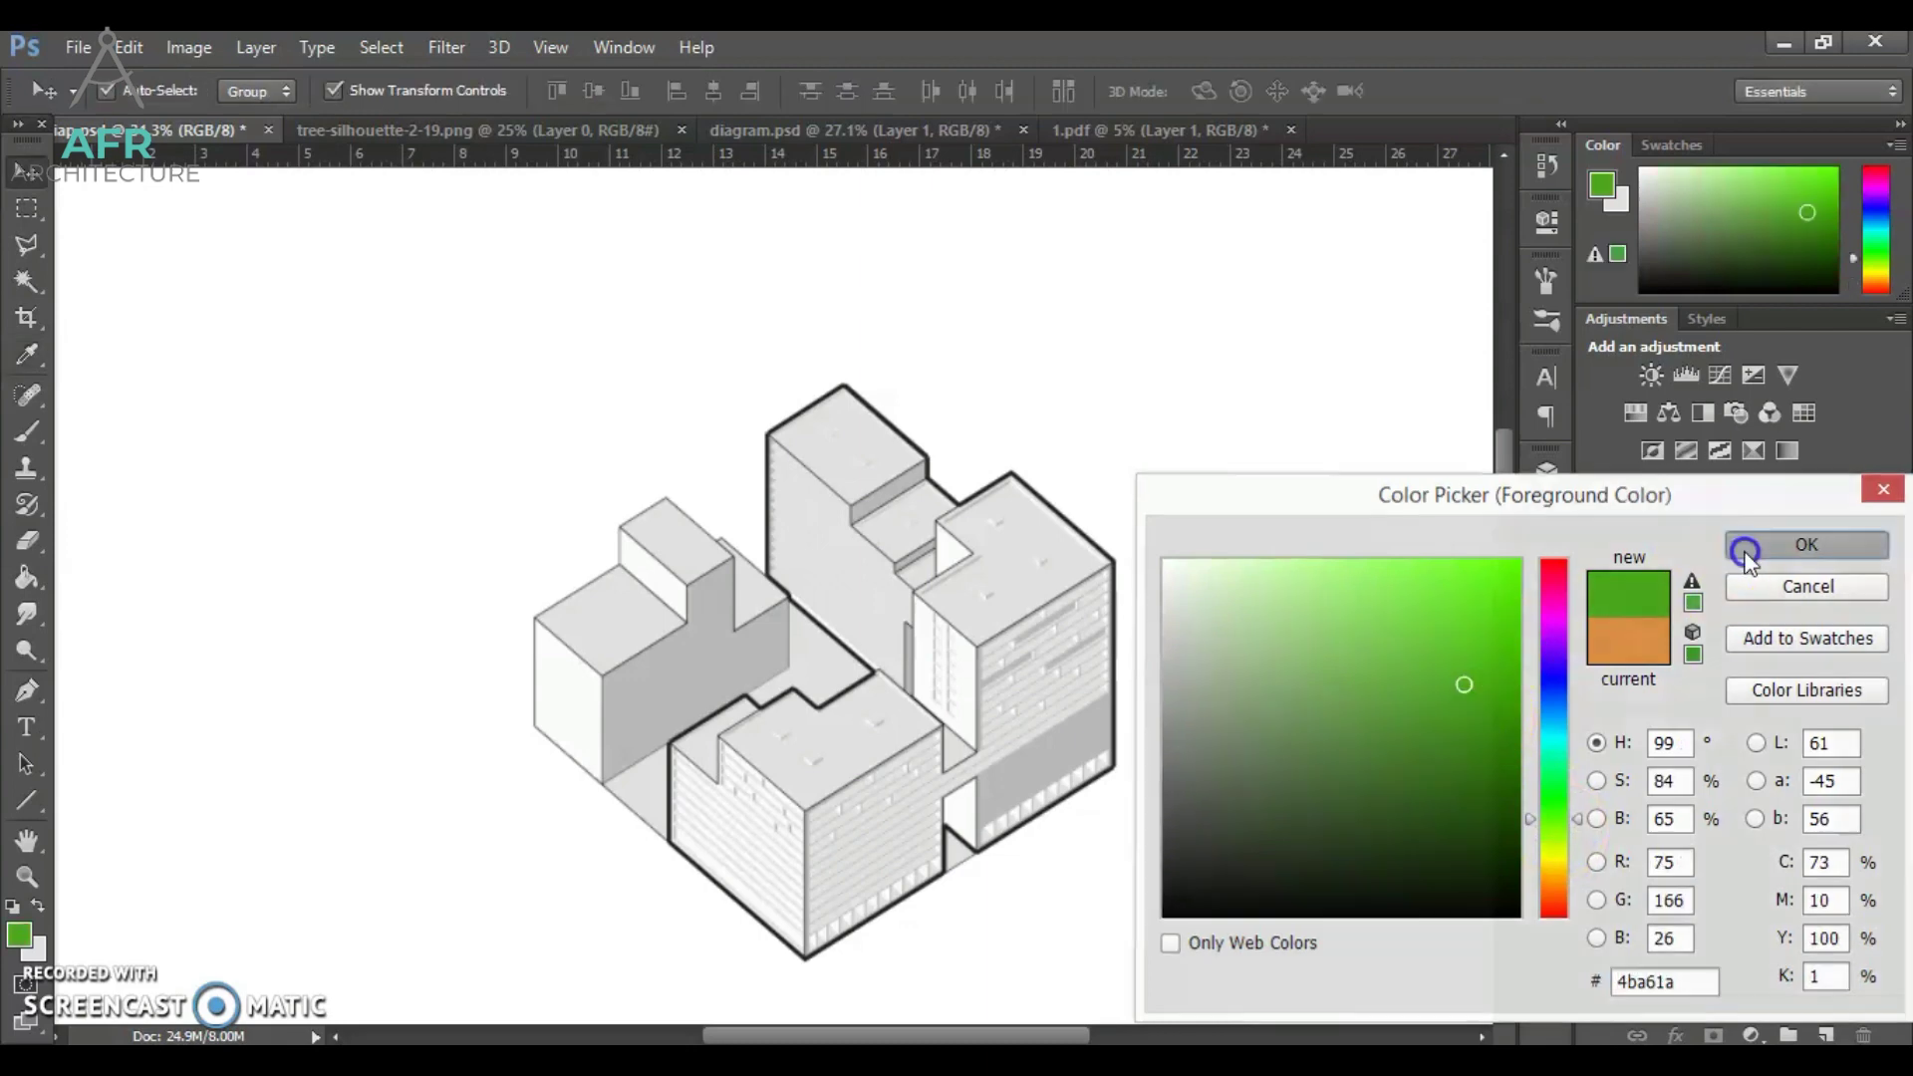
# Fill the courtyard and the small ground areas between the buildings with green on Layer 1 copy using the Paint Bucket.
pyautogui.click(28, 576)
pyautogui.click(1694, 688)
pyautogui.click(812, 658)
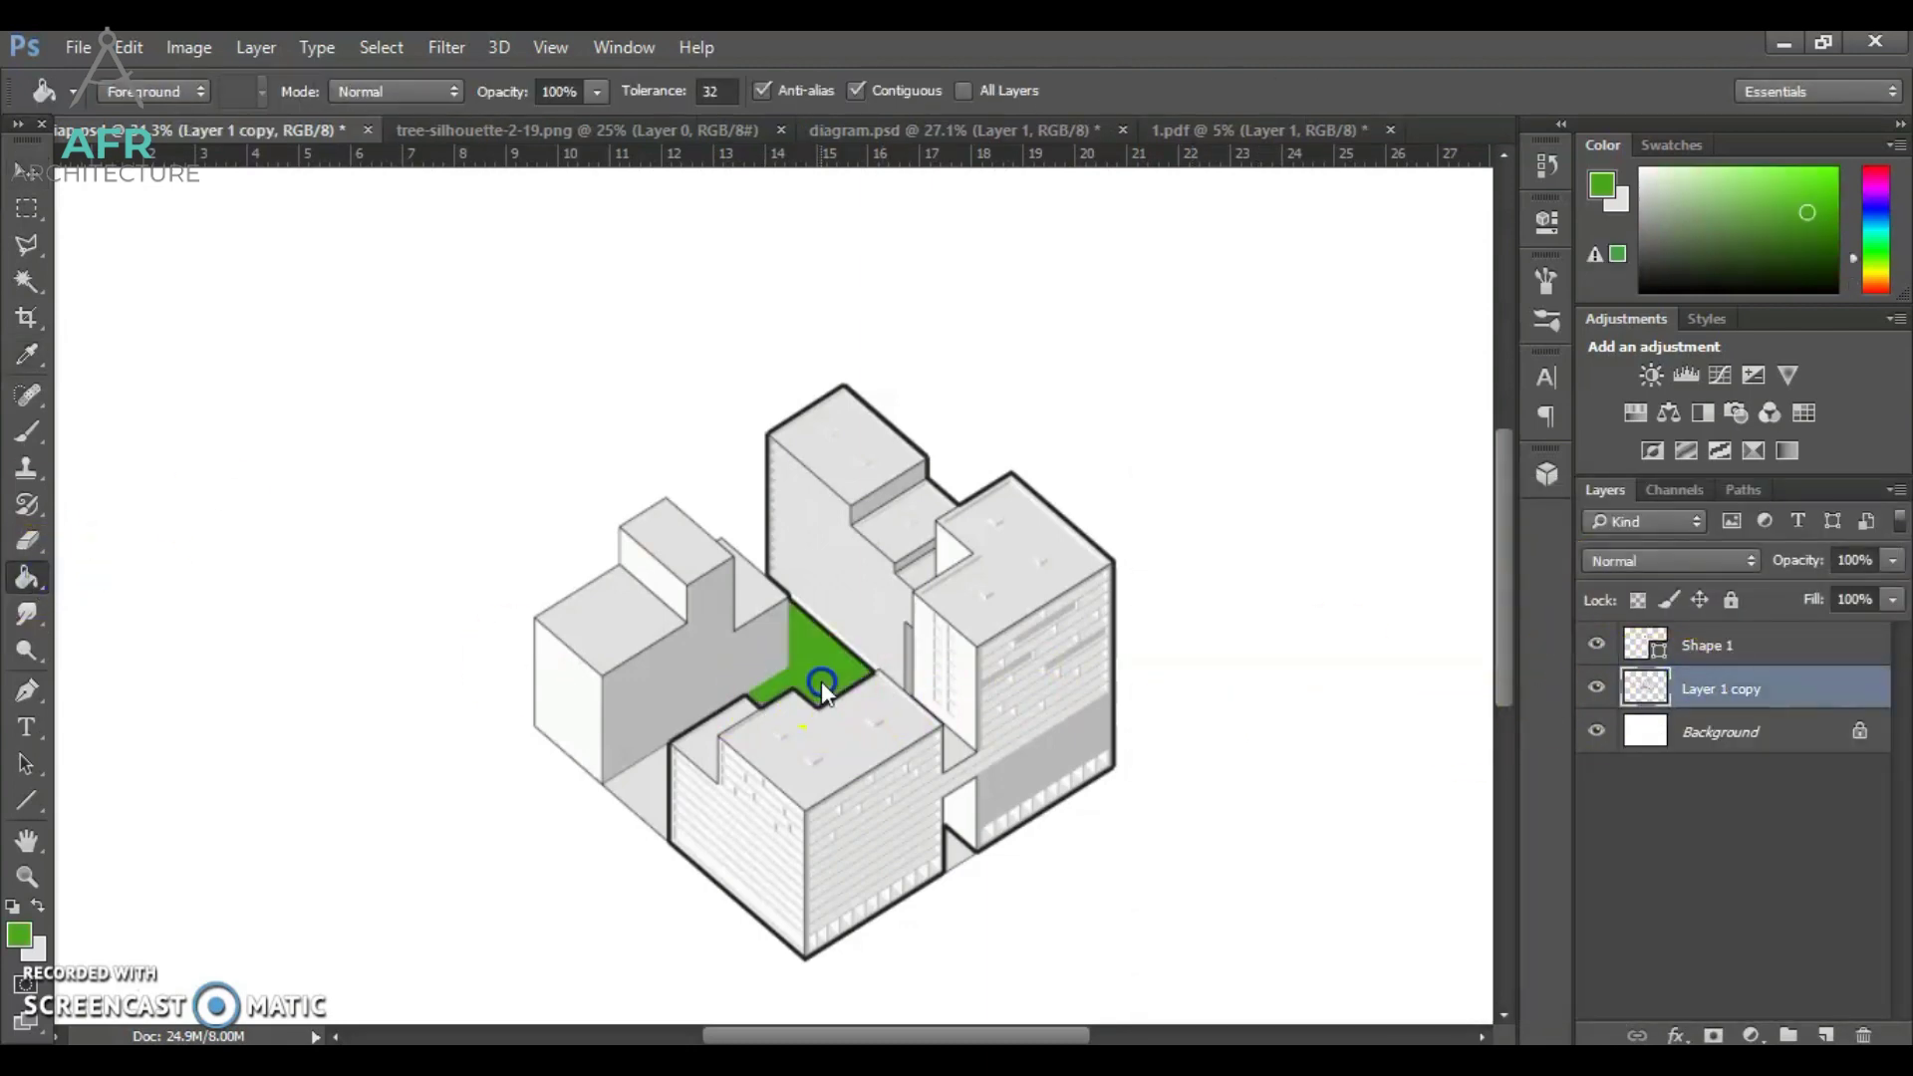
pyautogui.click(636, 792)
pyautogui.click(975, 845)
# Add a new layer and select the main rooftops of the front block, tall block and rear tower with the Polygonal Lasso.
pyautogui.click(1825, 1034)
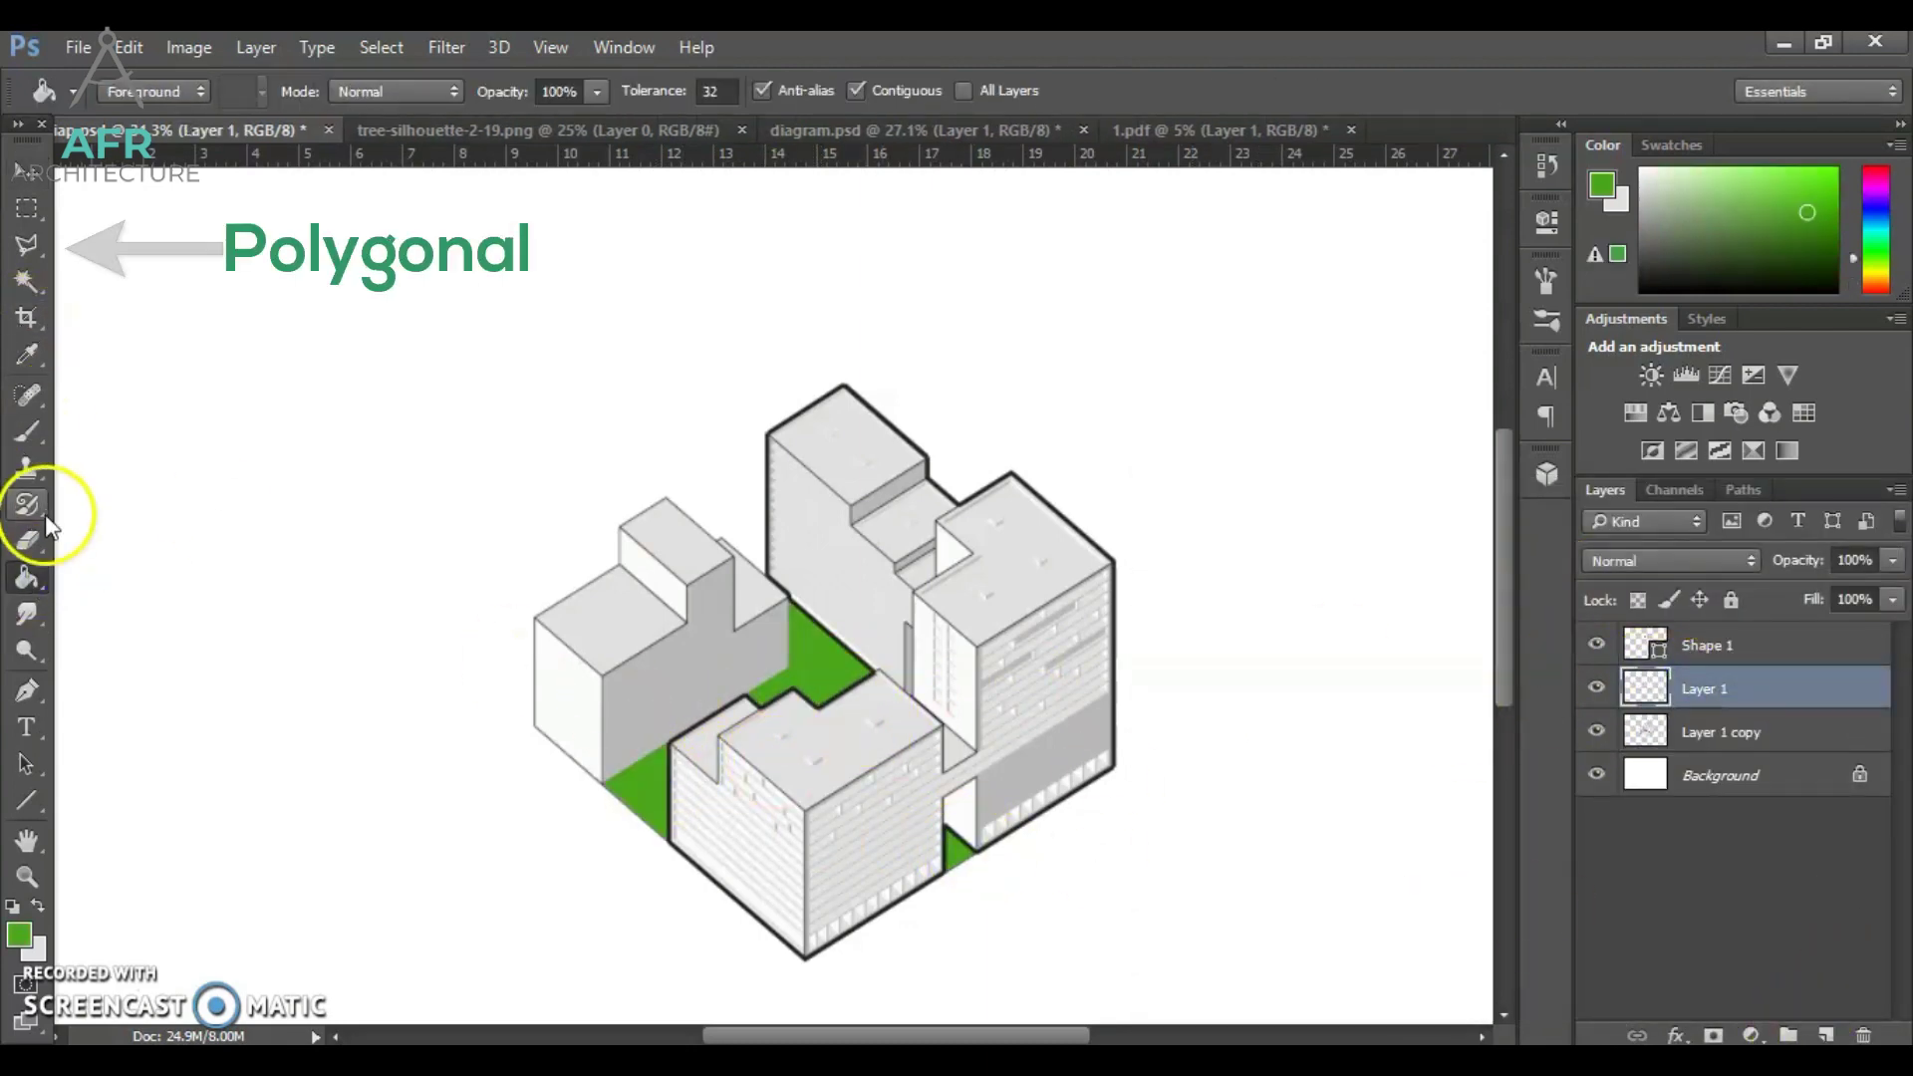
pyautogui.click(28, 244)
pyautogui.scroll(2, 867, 755)
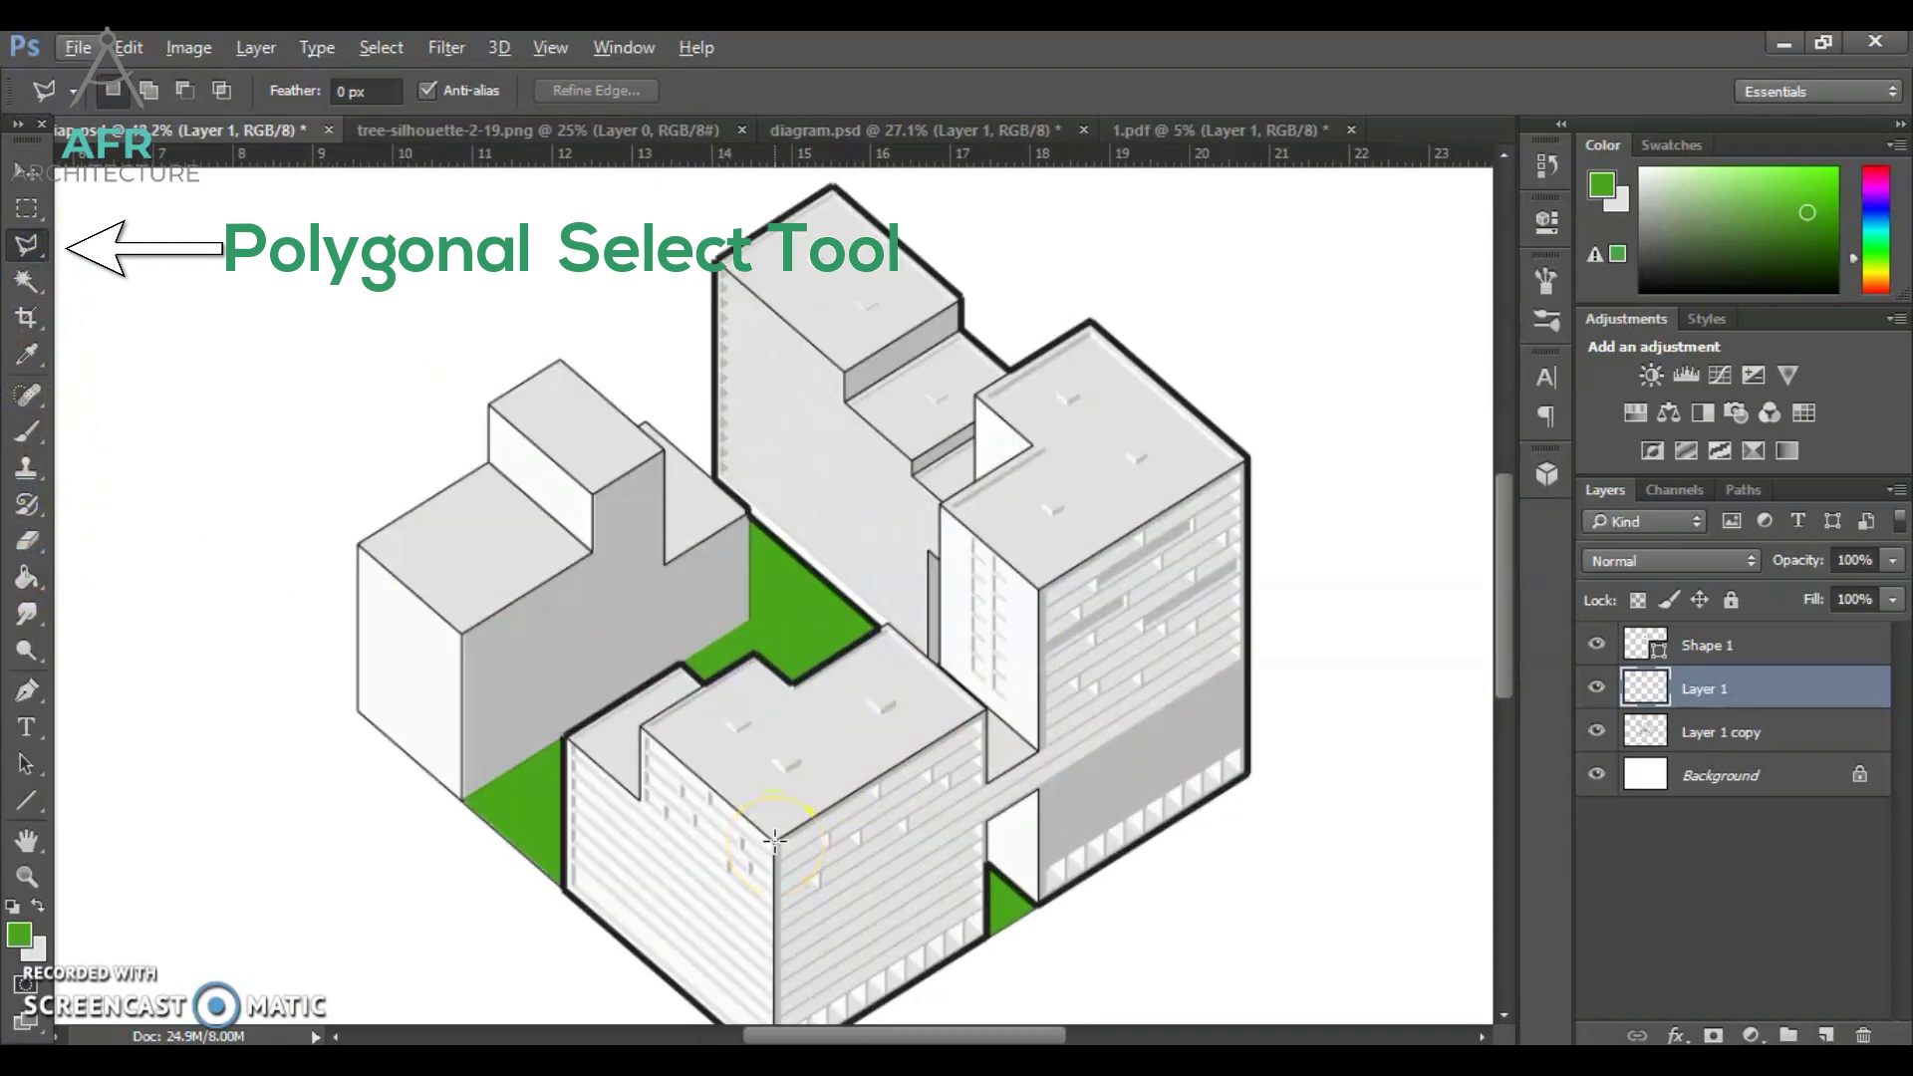
pyautogui.click(774, 840)
pyautogui.click(986, 709)
pyautogui.click(879, 625)
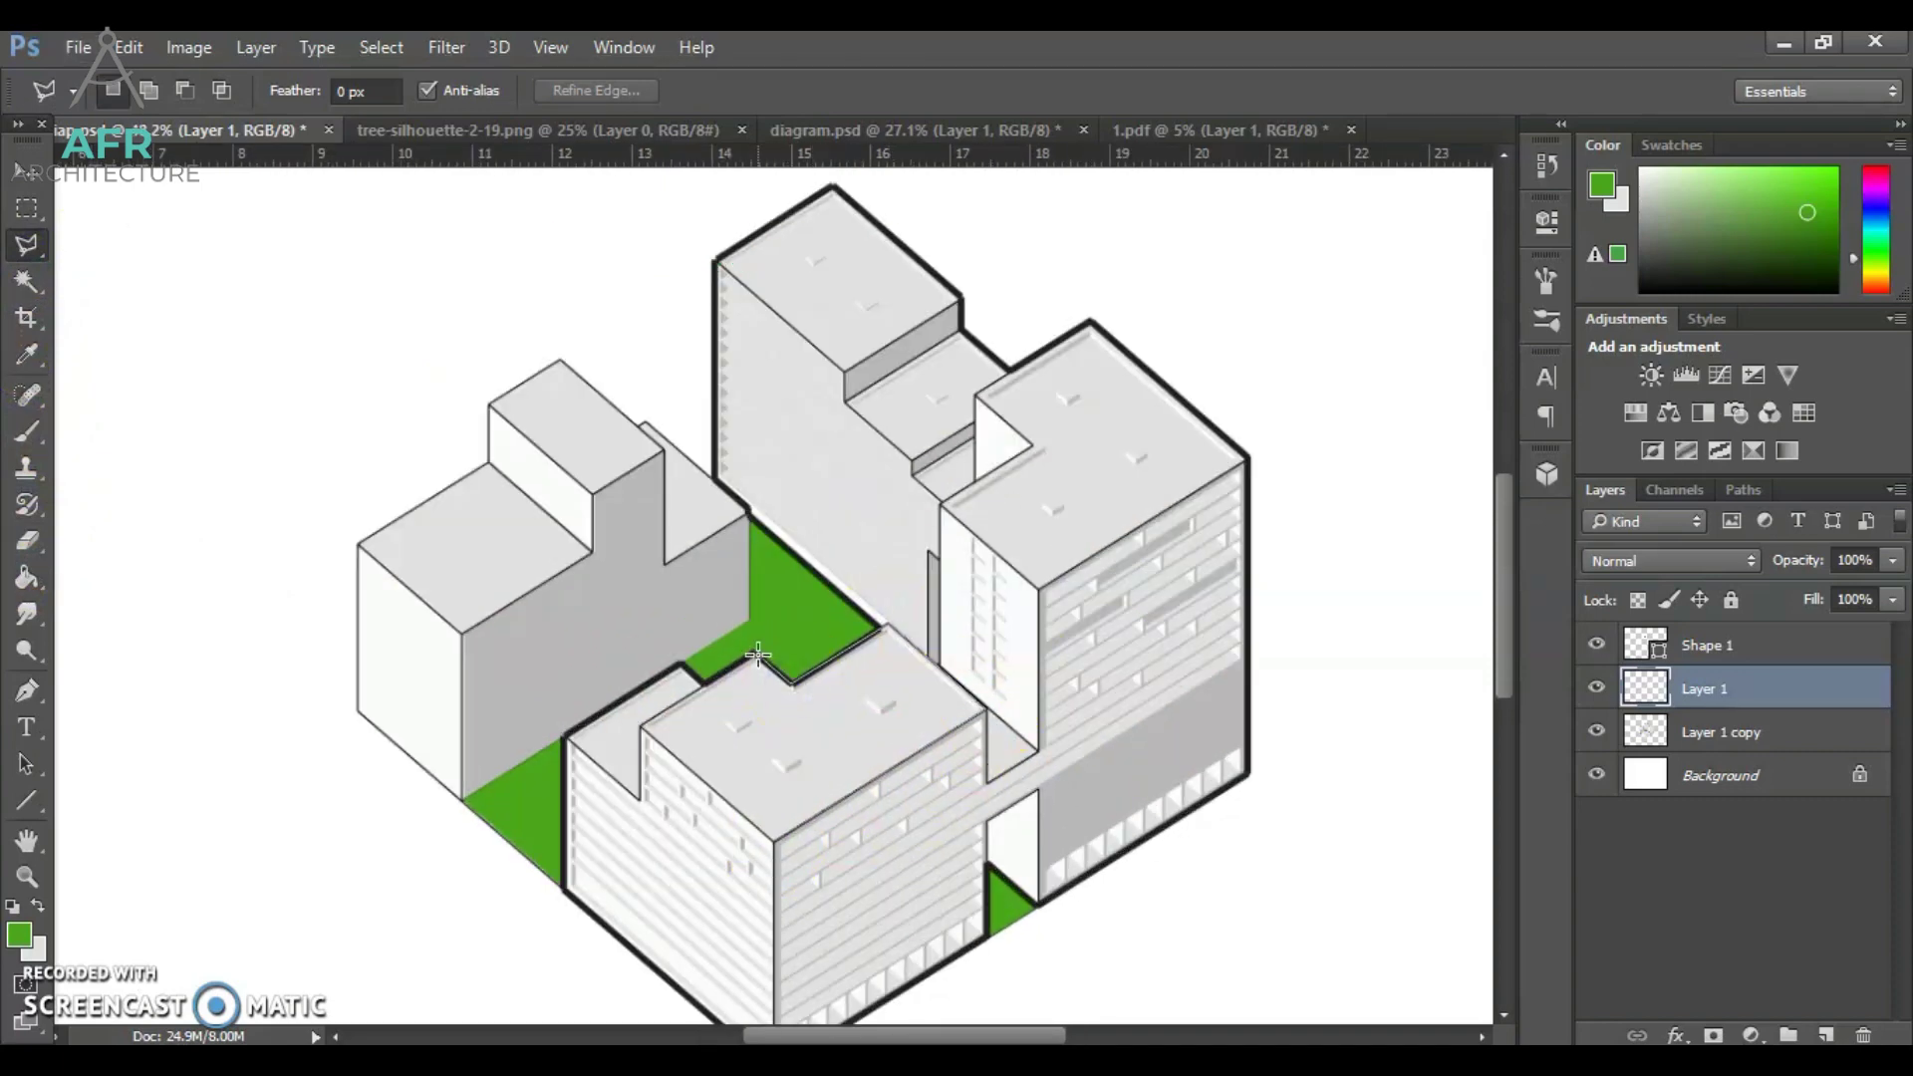
pyautogui.click(775, 843)
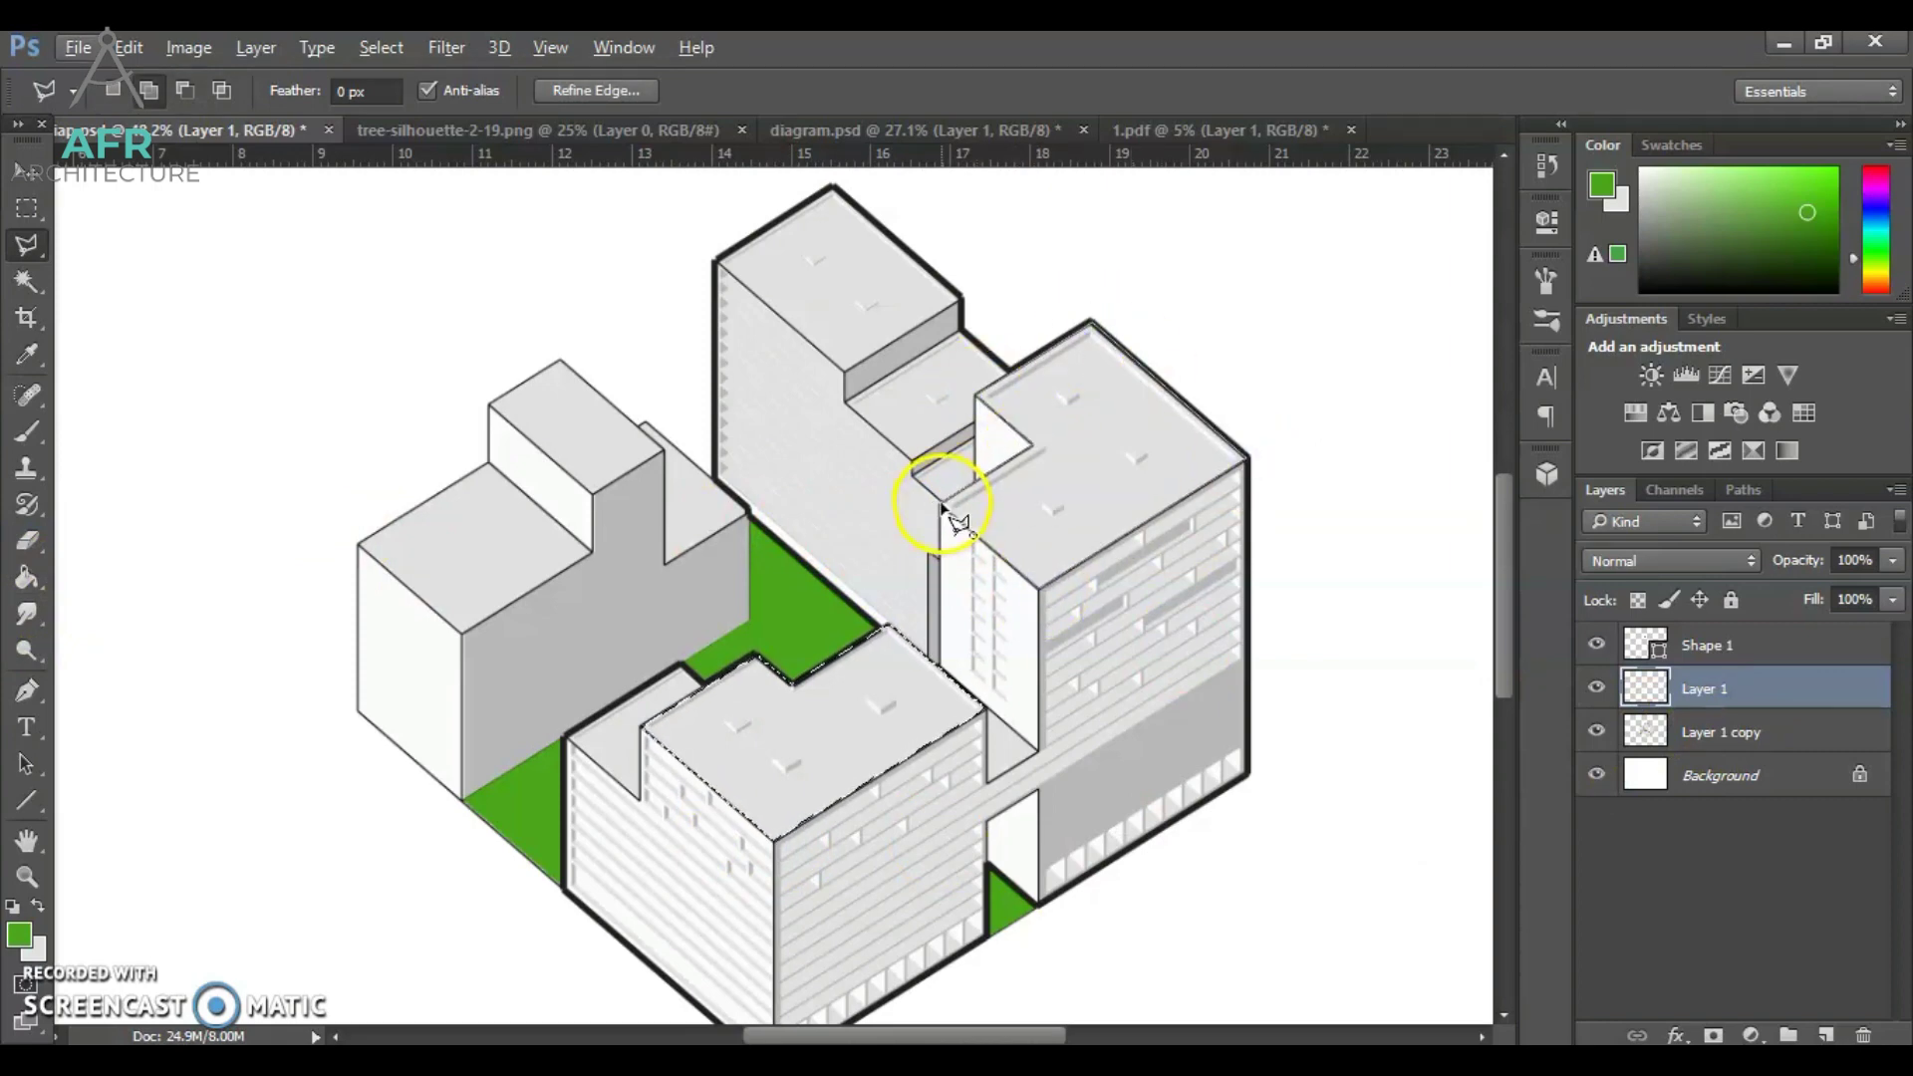
pyautogui.scroll(3, 833, 344)
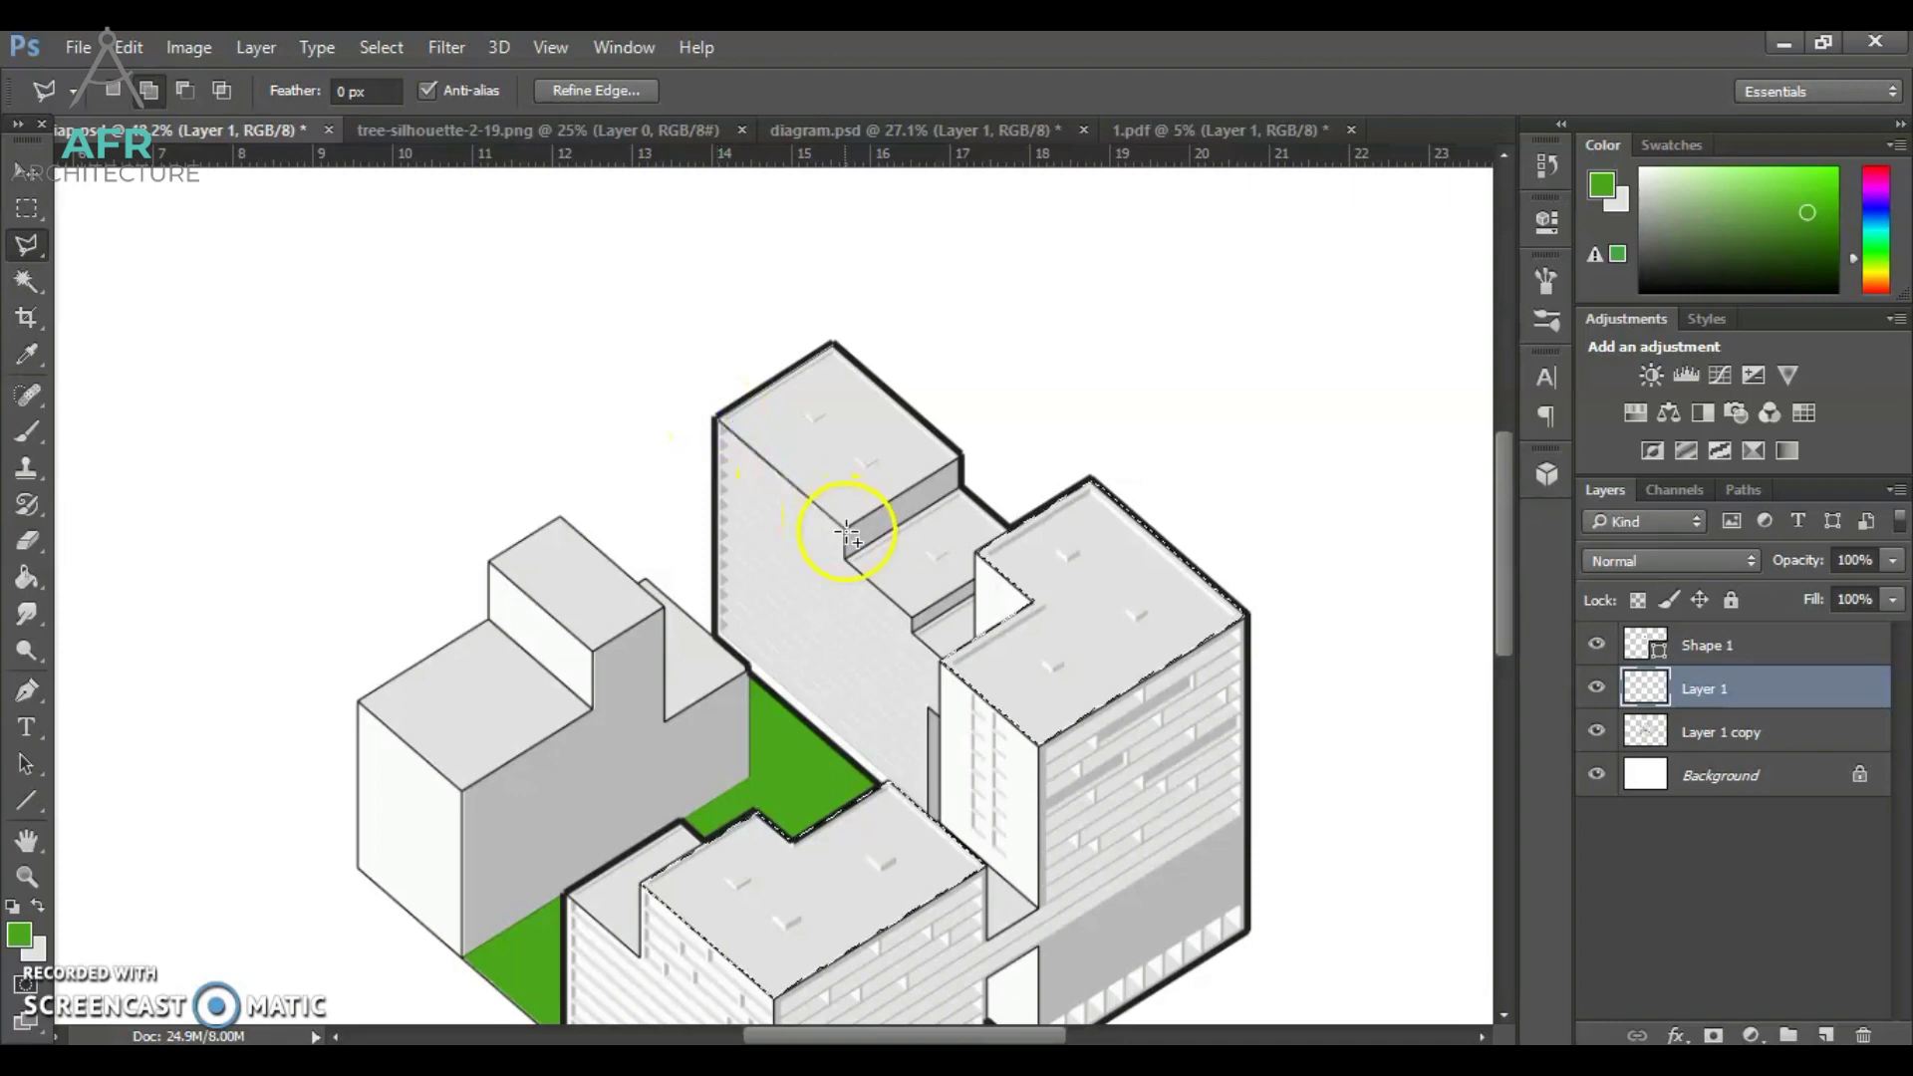
pyautogui.click(833, 350)
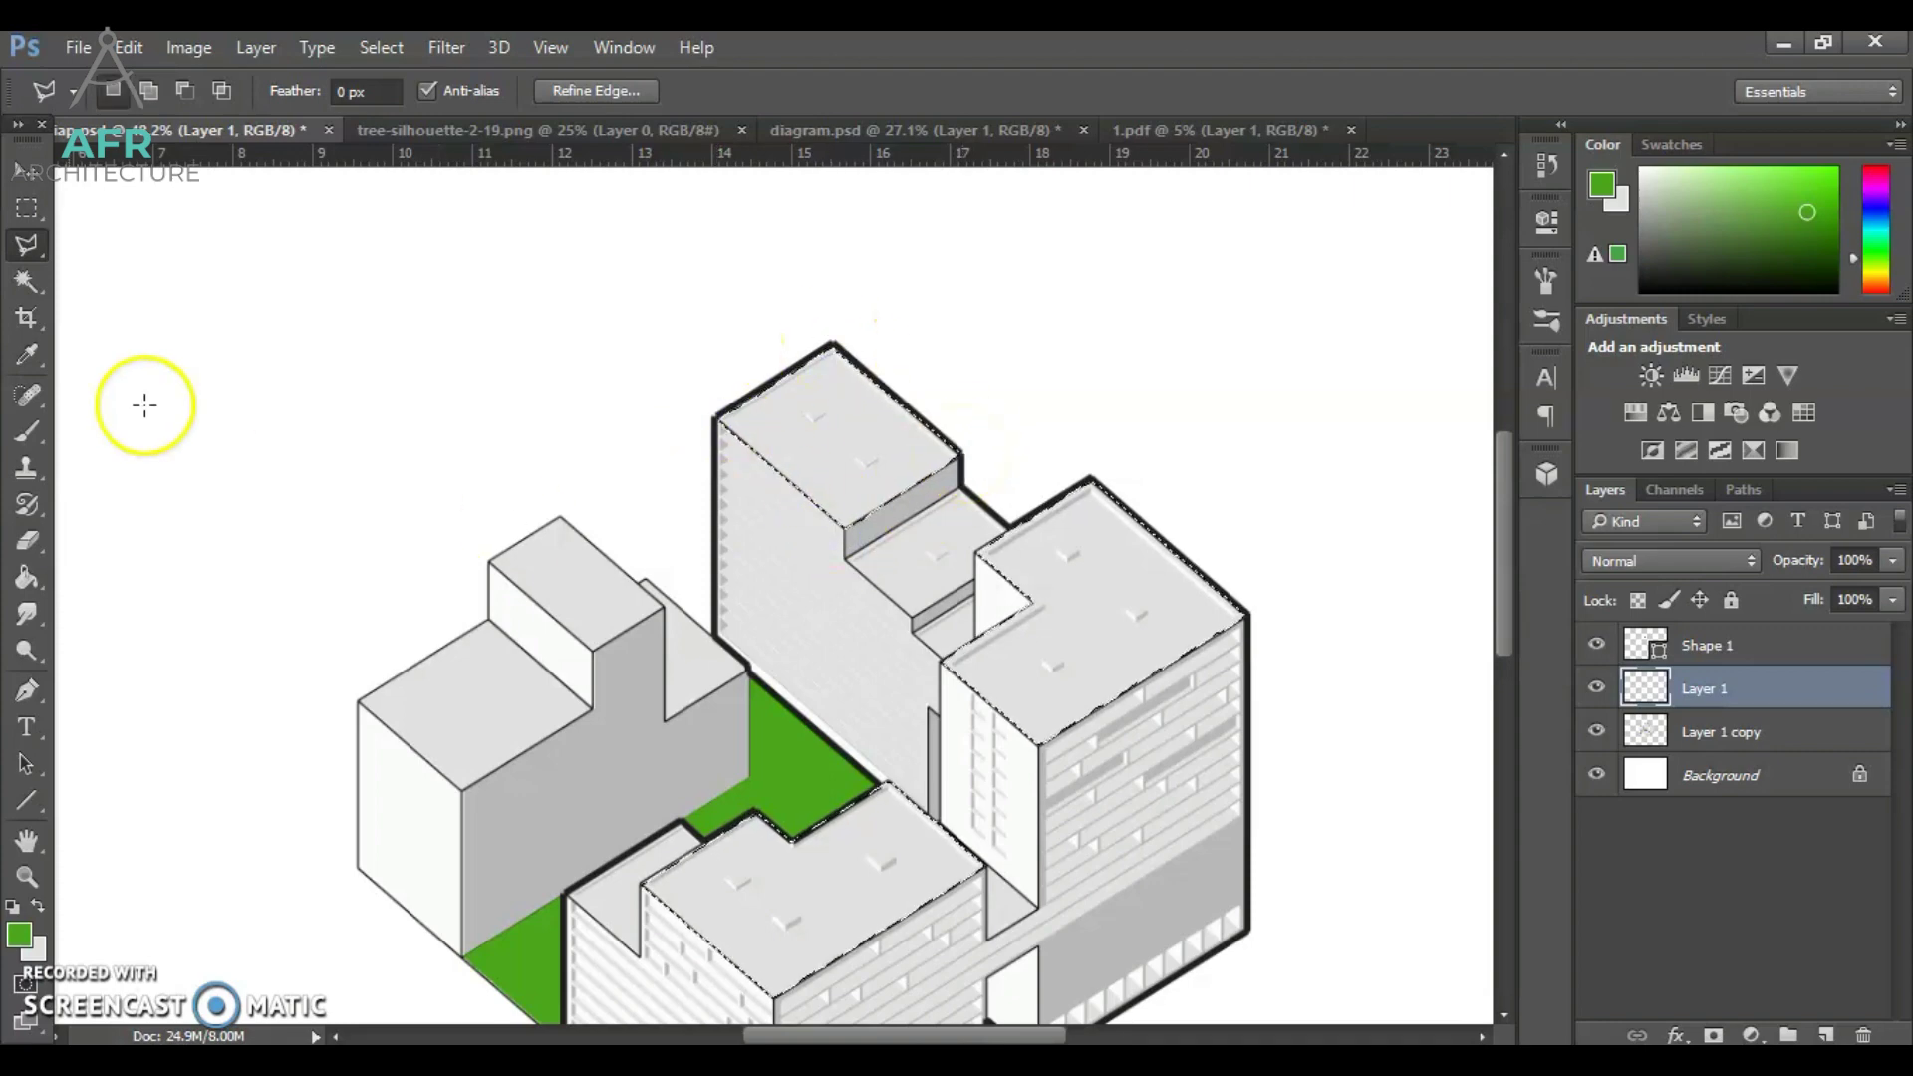
# Fill the selected rooftops with green at a slightly reduced layer opacity and clear the selection.
pyautogui.press('g')
pyautogui.click(1080, 640)
pyautogui.hotkey('ctrl', '-')
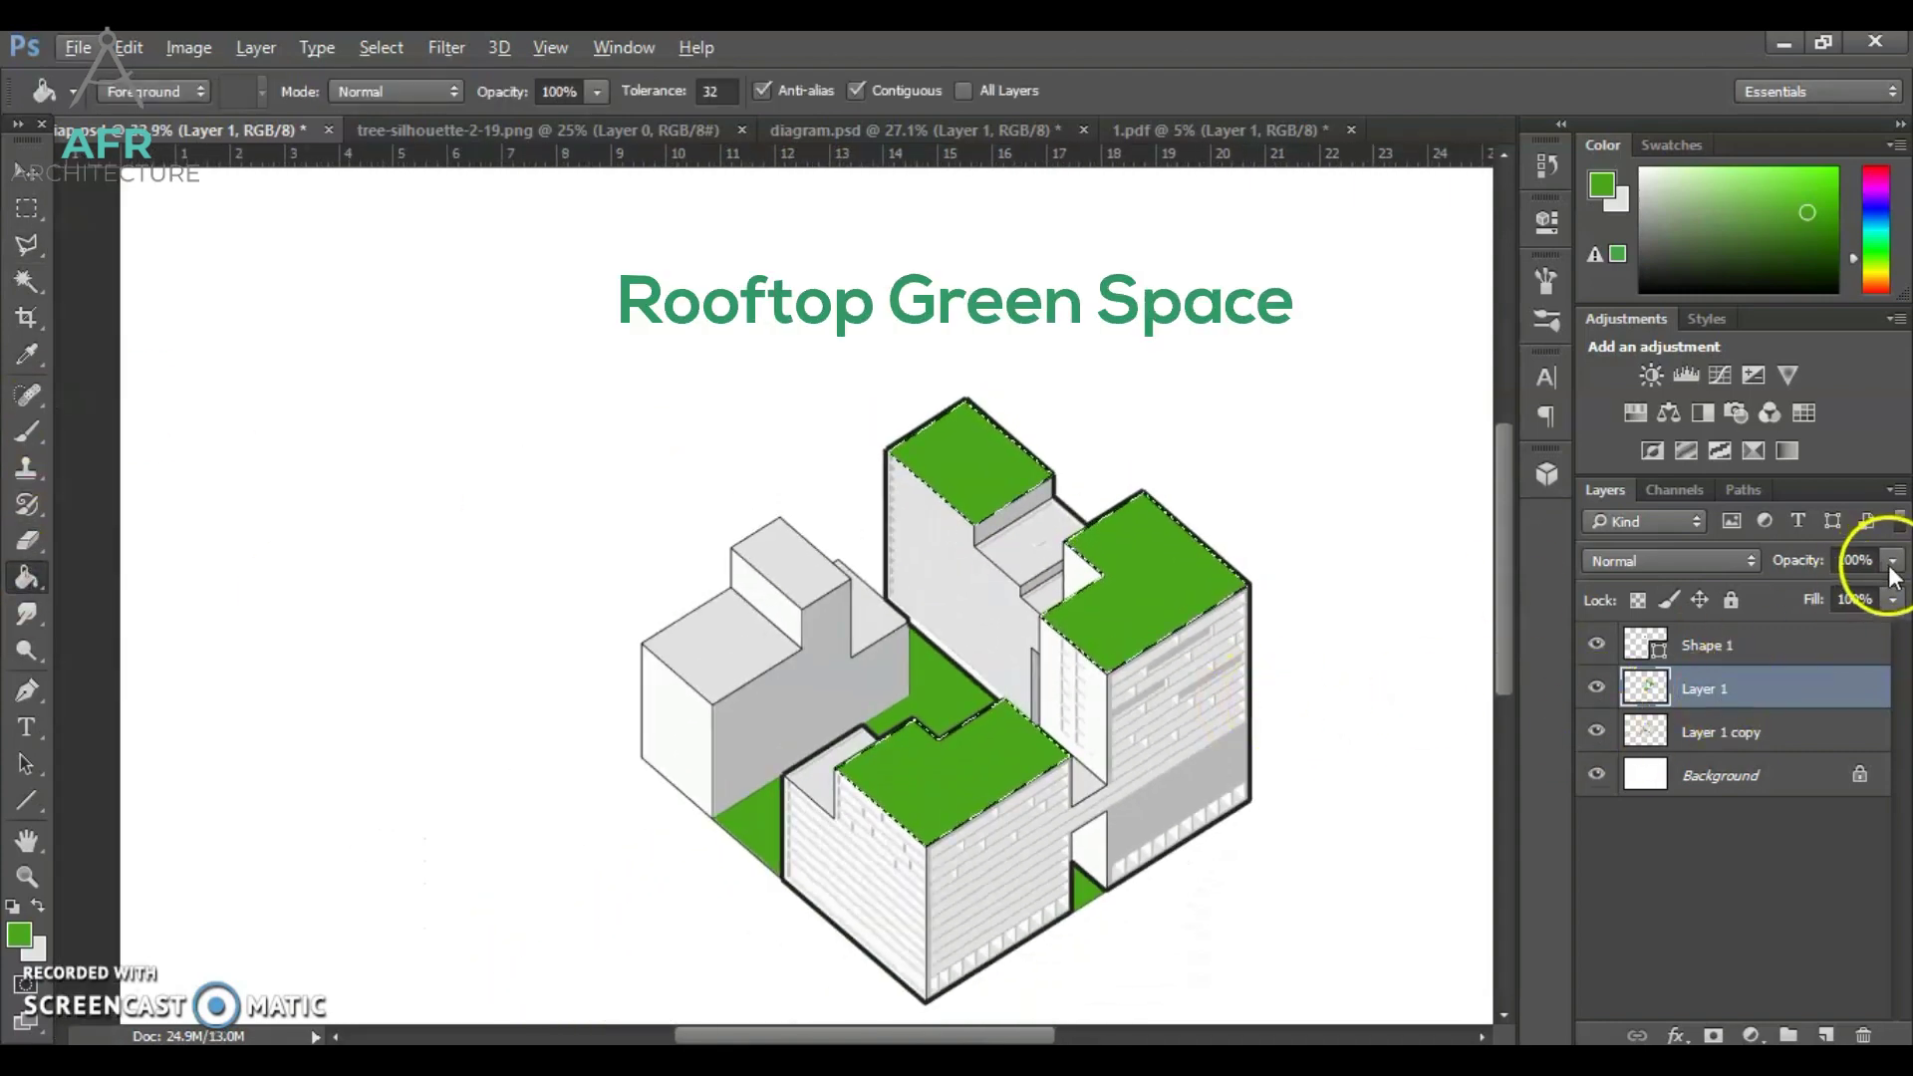
pyautogui.press('v')
pyautogui.click(466, 401)
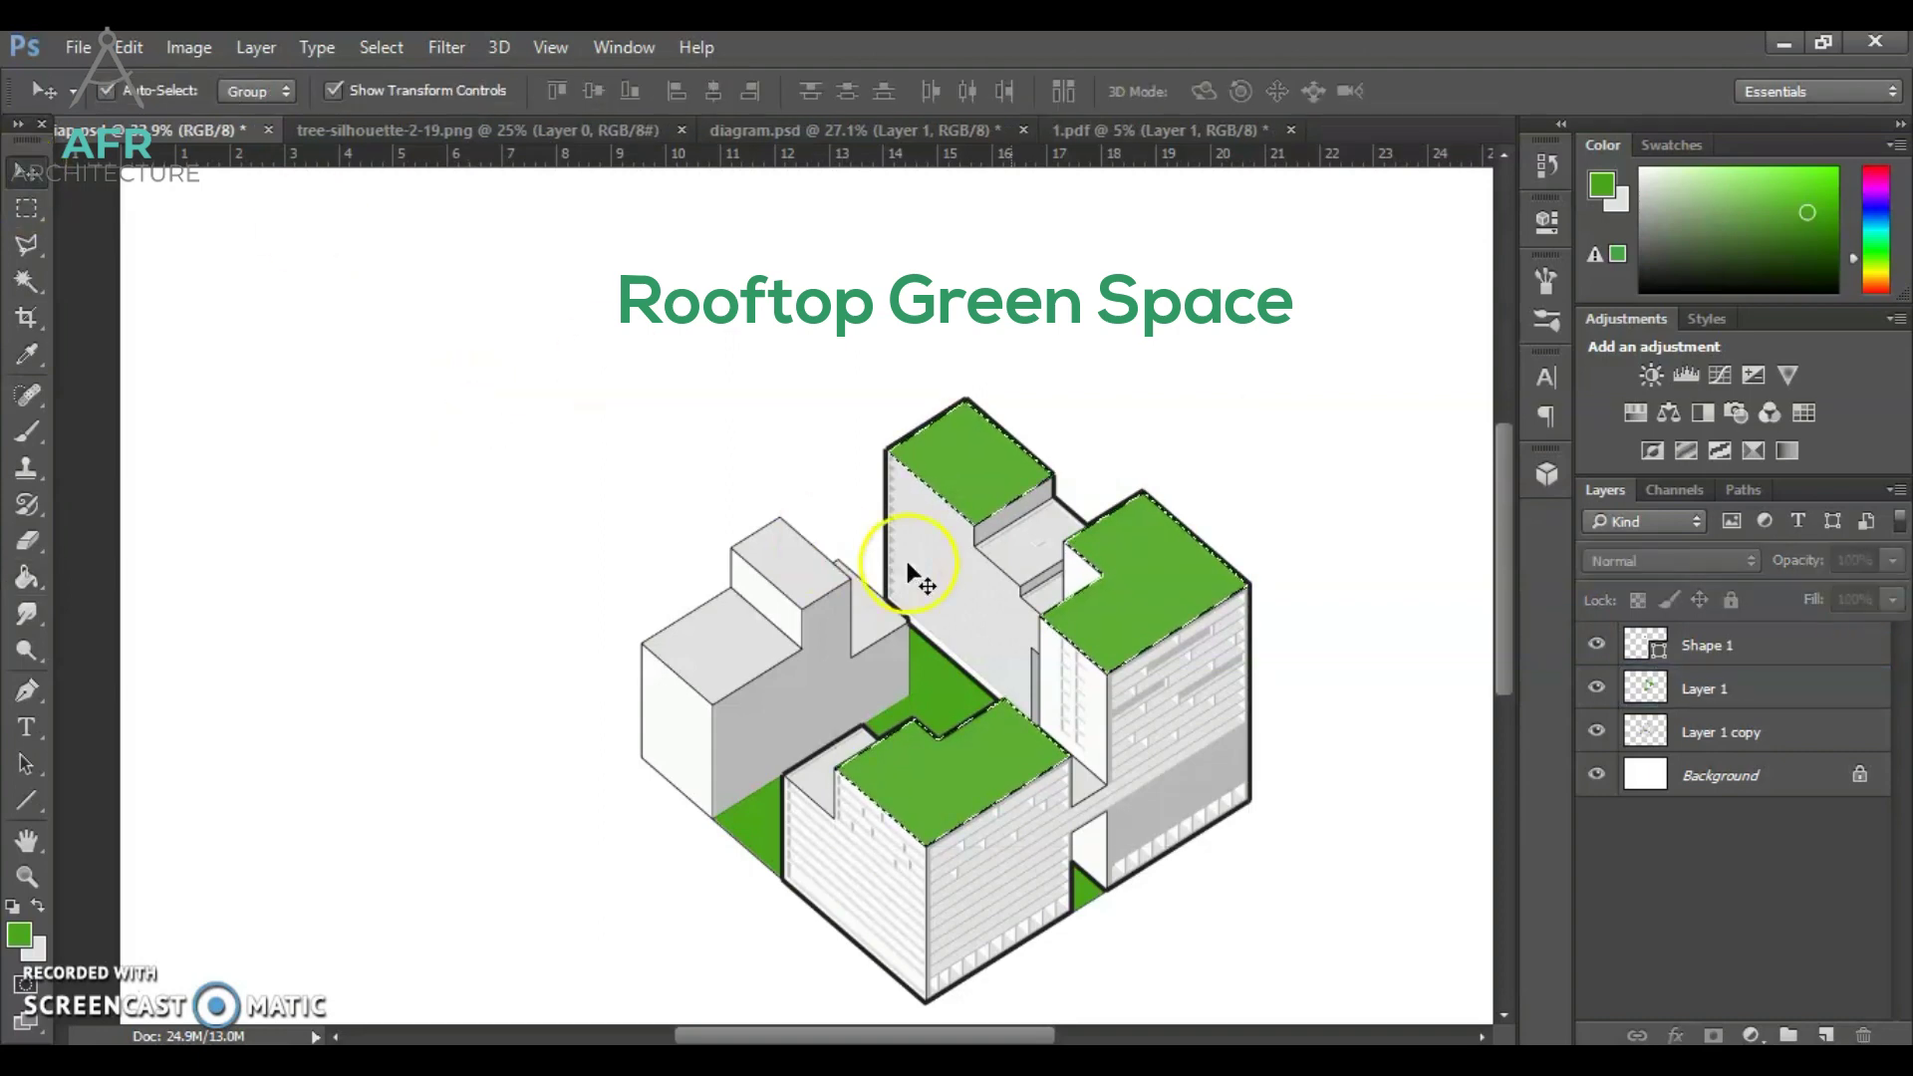
pyautogui.hotkey('ctrl', 'd')
pyautogui.scroll(2, 1335, 757)
pyautogui.moveTo(1506, 517); pyautogui.dragTo(1511, 533)
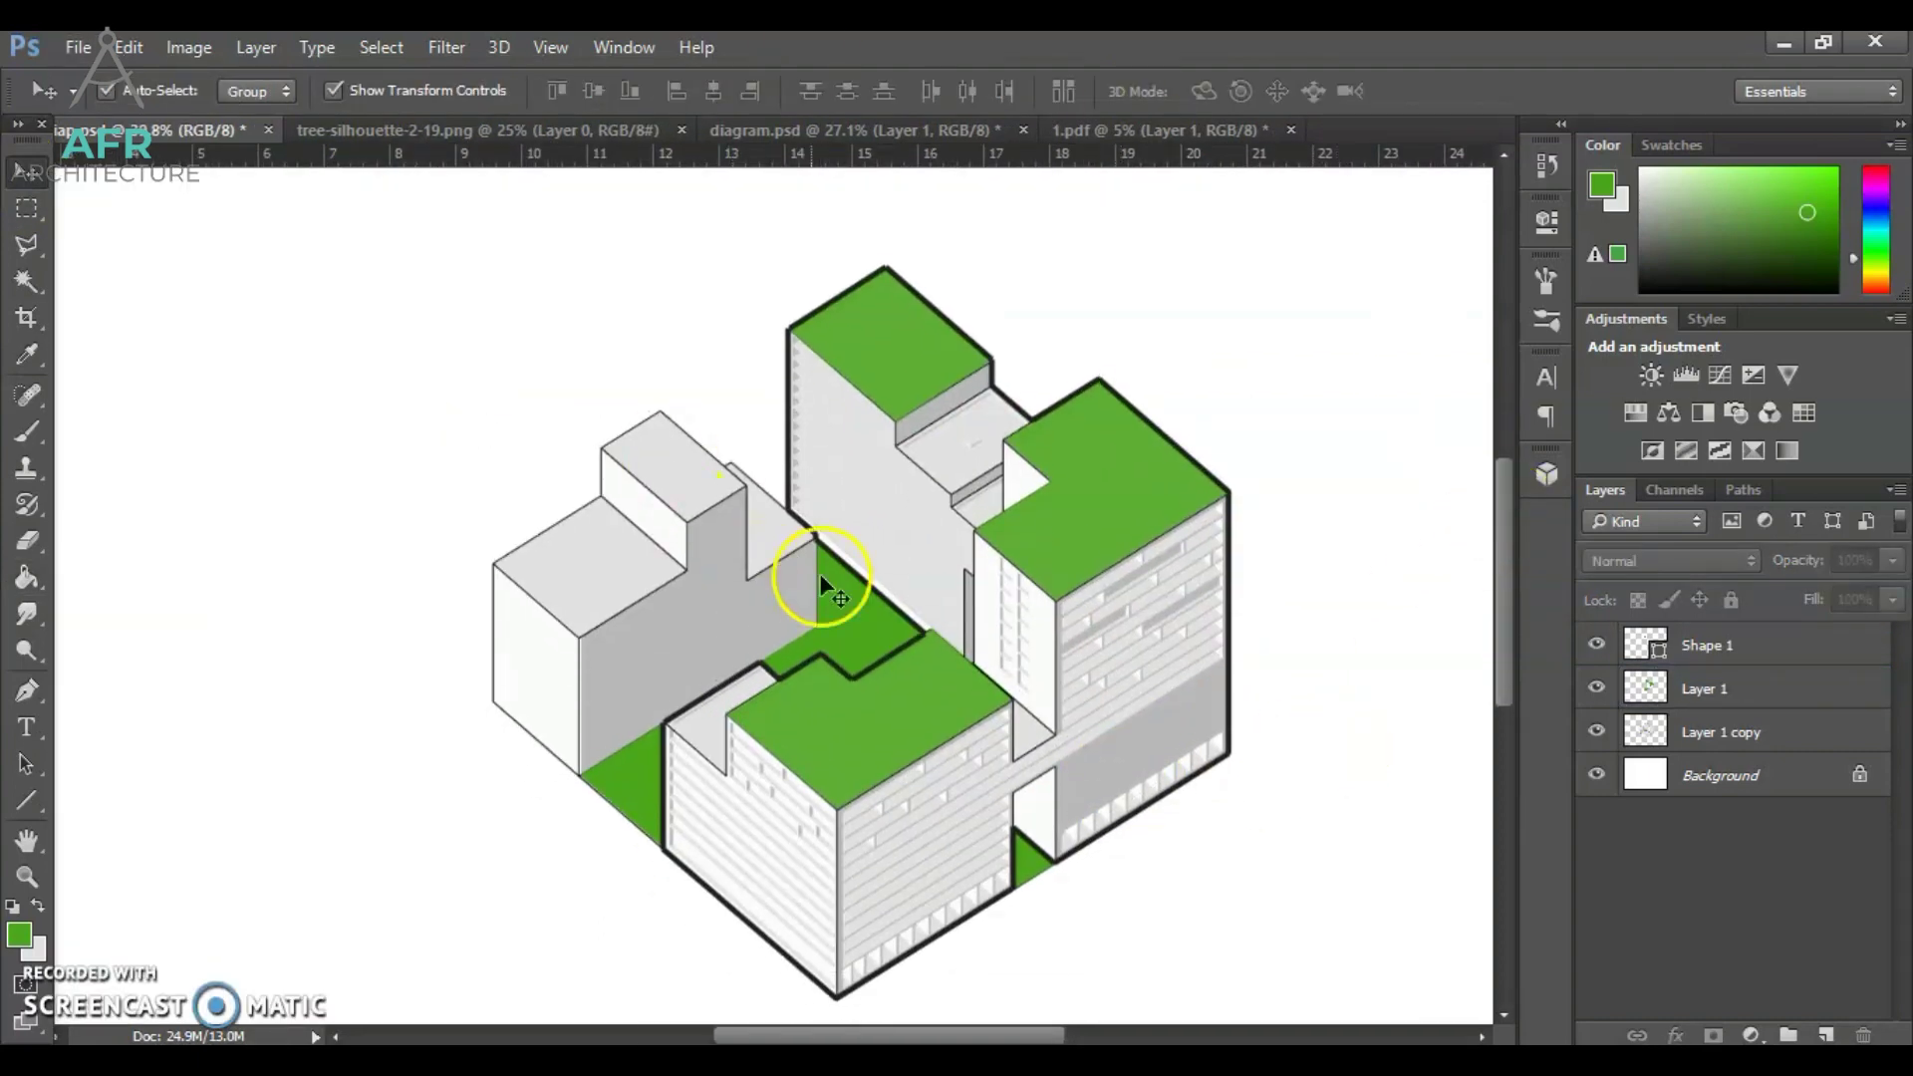
# Bring the tree from tree-silhouette-2-19.png into the building diagram and scale it down to a small tree.
pyautogui.click(584, 127)
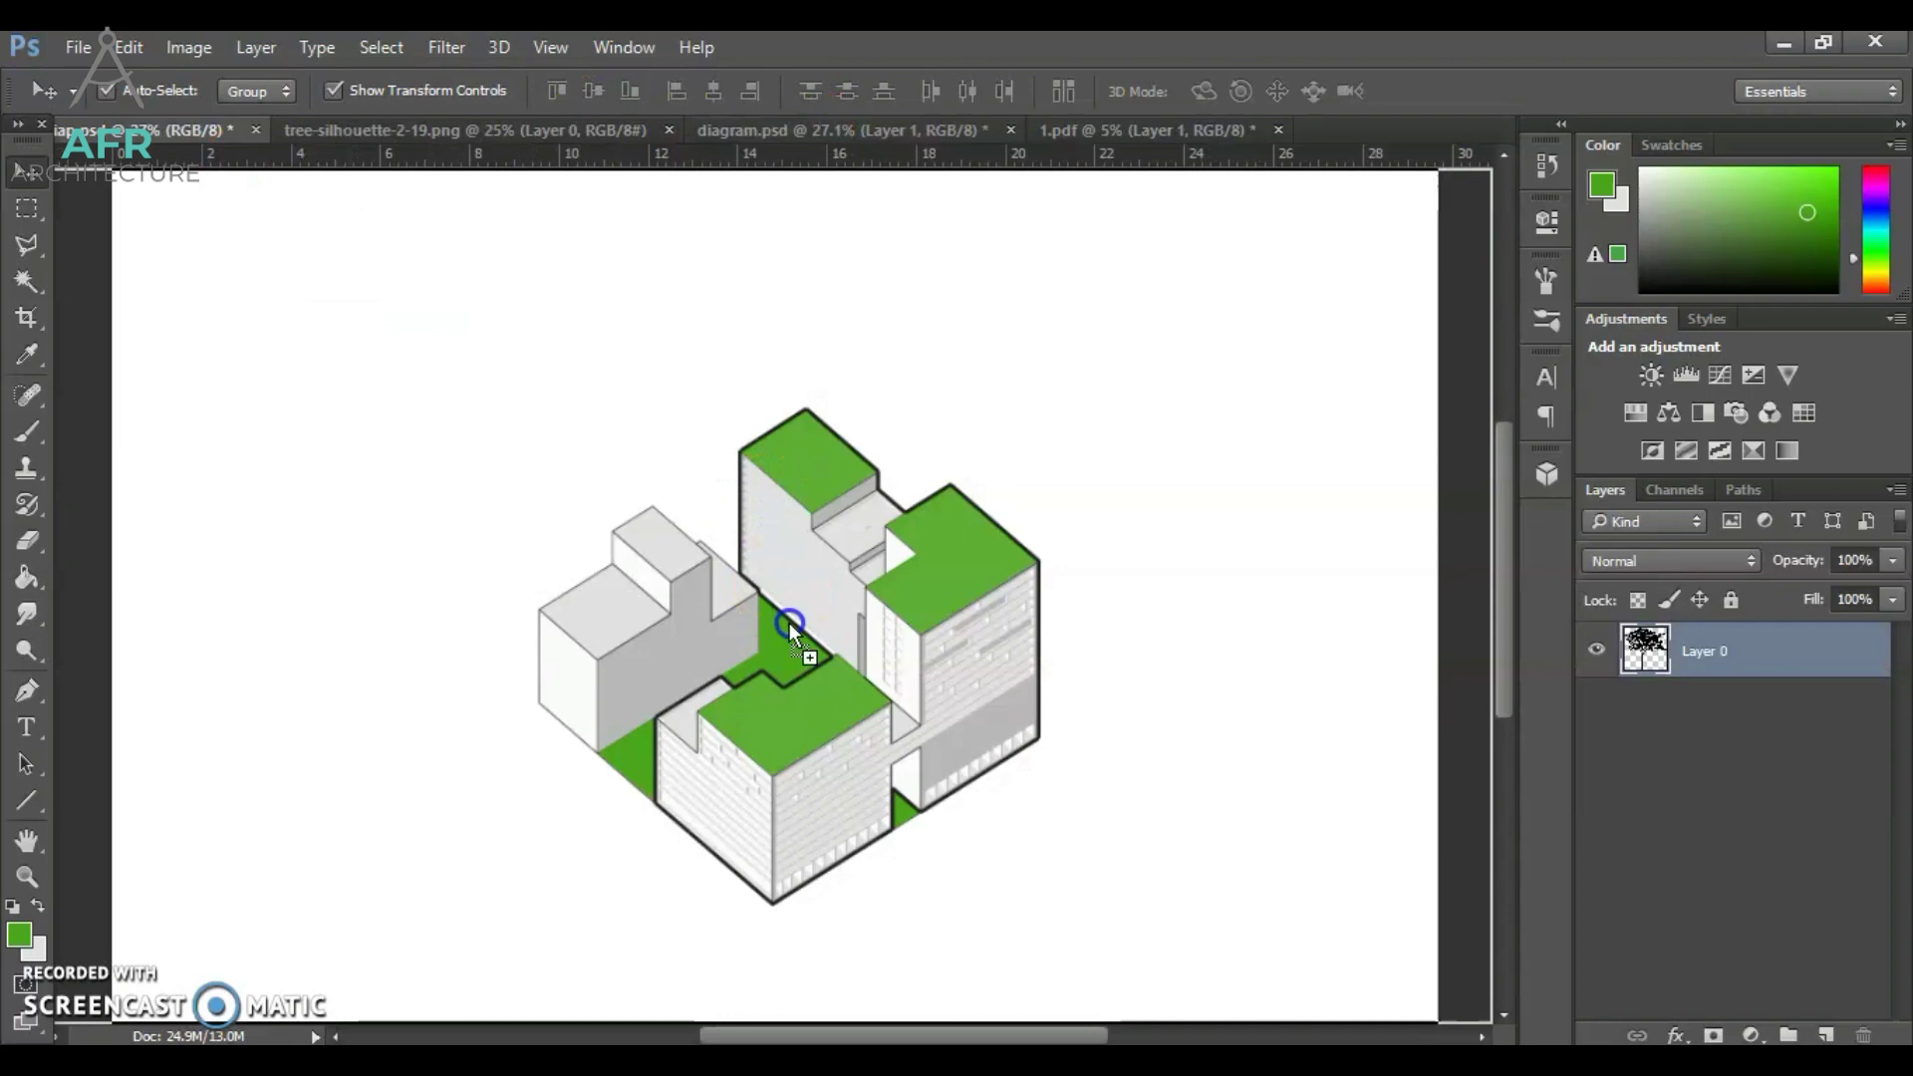
pyautogui.hotkey('ctrl', 't')
pyautogui.moveTo(1193, 598); pyautogui.dragTo(832, 862)
pyautogui.moveTo(710, 924); pyautogui.dragTo(906, 383)
pyautogui.moveTo(995, 299); pyautogui.dragTo(756, 661)
pyautogui.press('Return')
# Place the tree in the green courtyard scaled to about 64%, and set its layer opacity to 73%.
pyautogui.scroll(6, 790, 689)
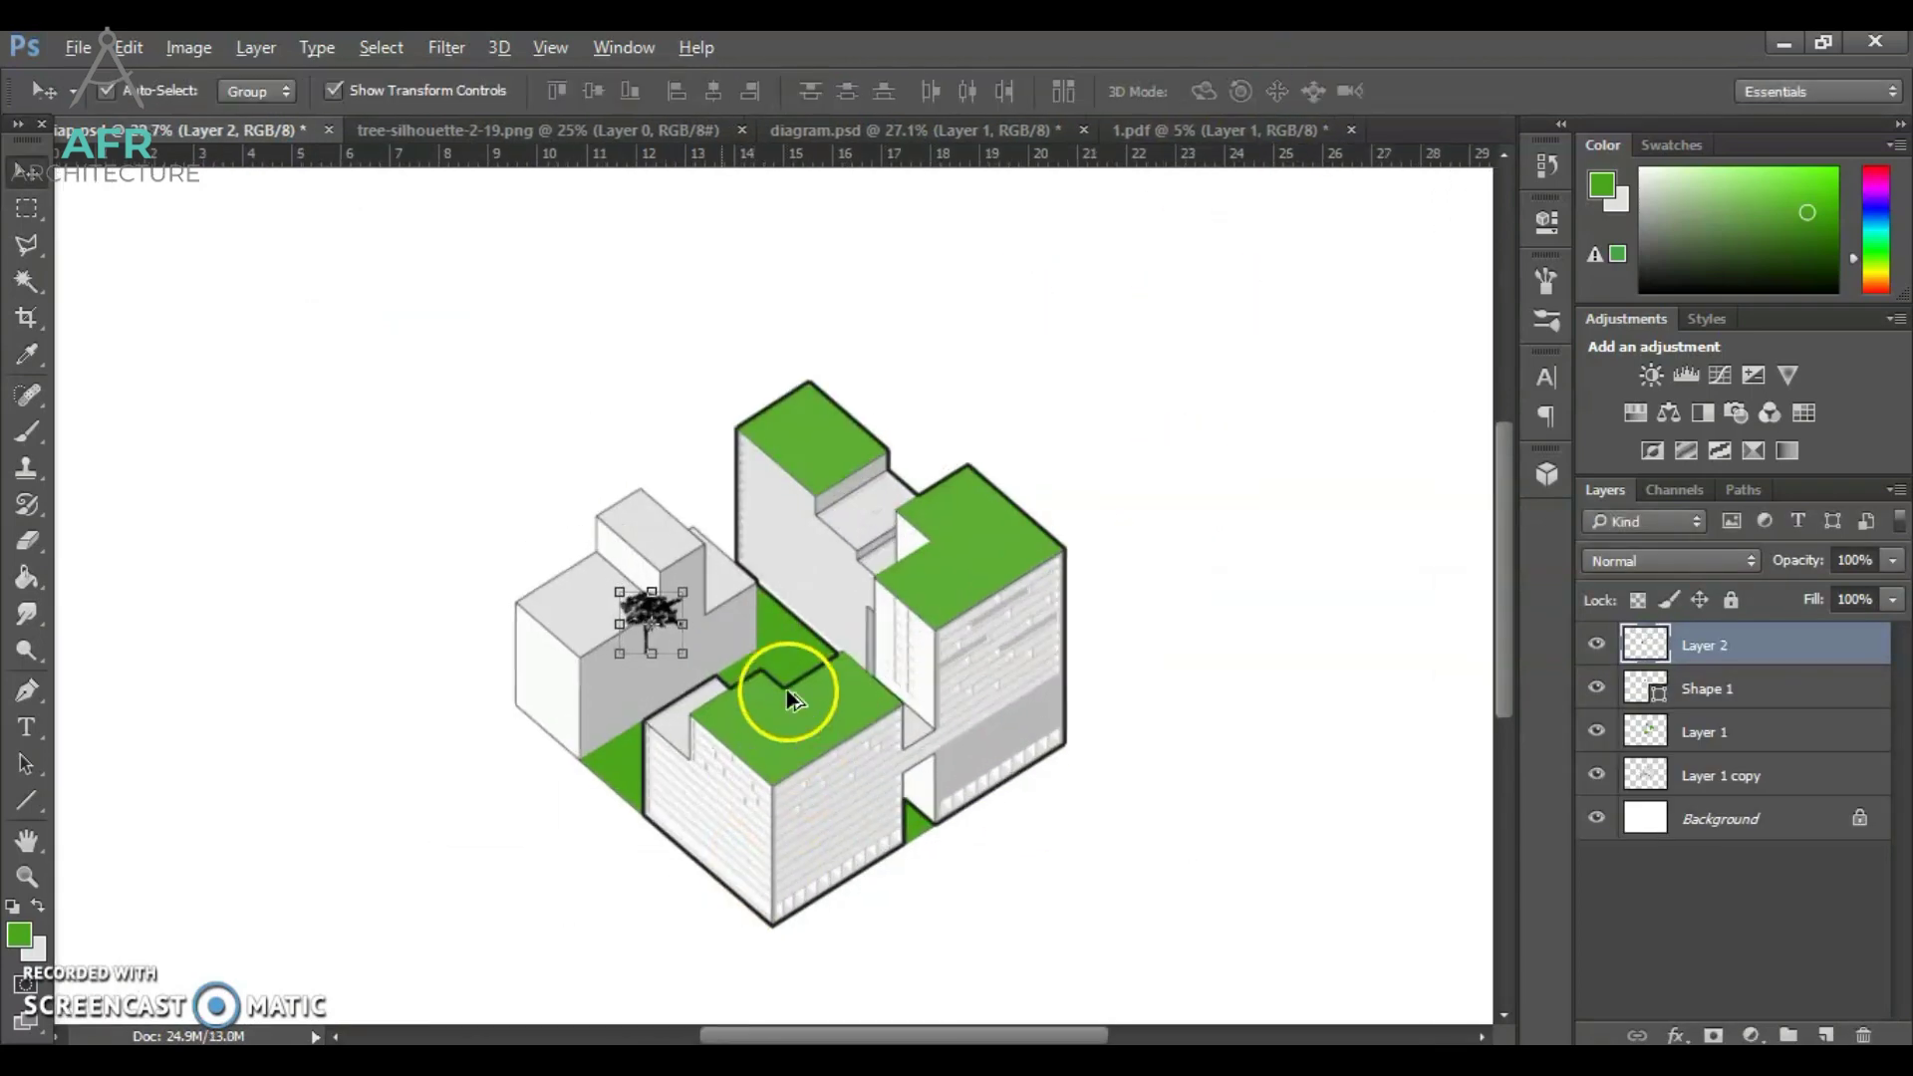
pyautogui.moveTo(574, 563); pyautogui.dragTo(809, 535)
pyautogui.moveTo(866, 511); pyautogui.dragTo(800, 570)
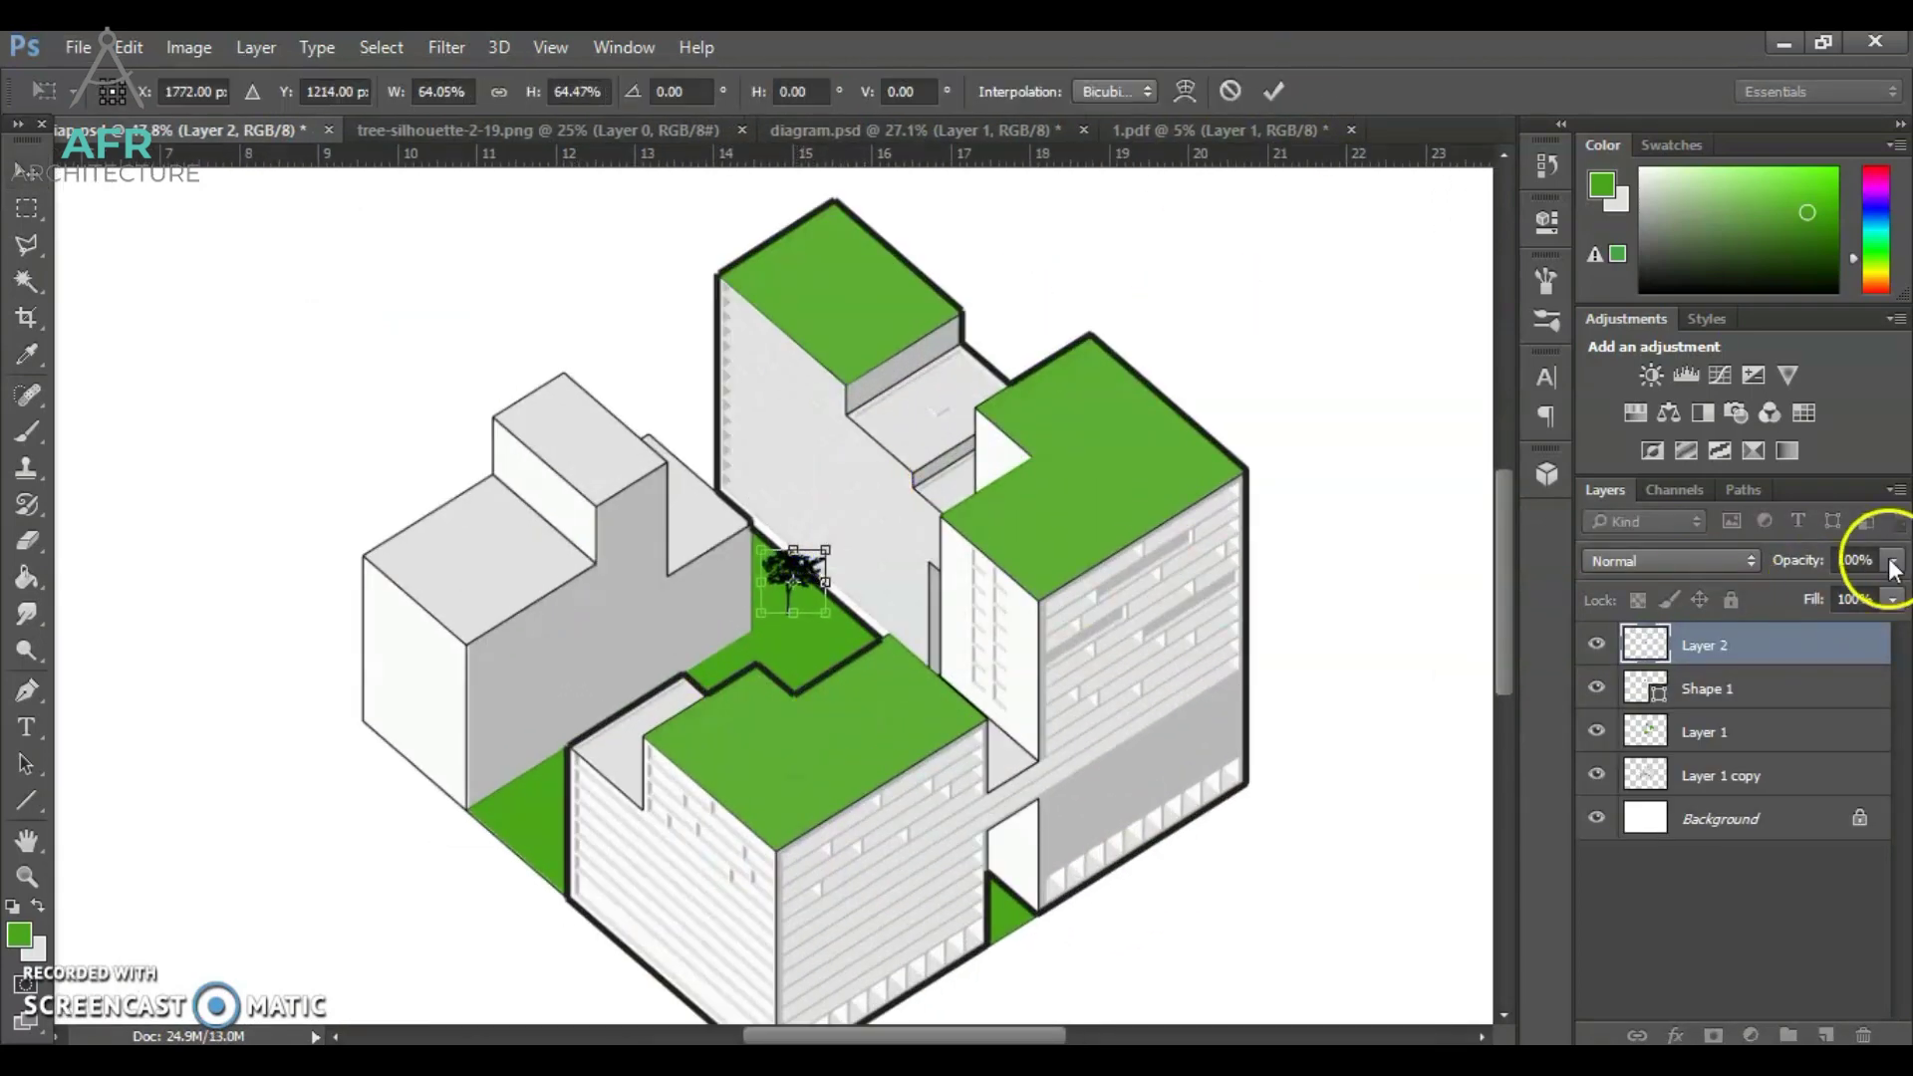
pyautogui.press('Return')
pyautogui.moveTo(1714, 650); pyautogui.dragTo(1731, 712)
# Make four copies of the tree across the courtyard and the front green strip, resizing the frontmost copy.
pyautogui.keyDown('alt'); pyautogui.moveTo(809, 583); pyautogui.dragTo(534, 840); pyautogui.keyUp('alt')
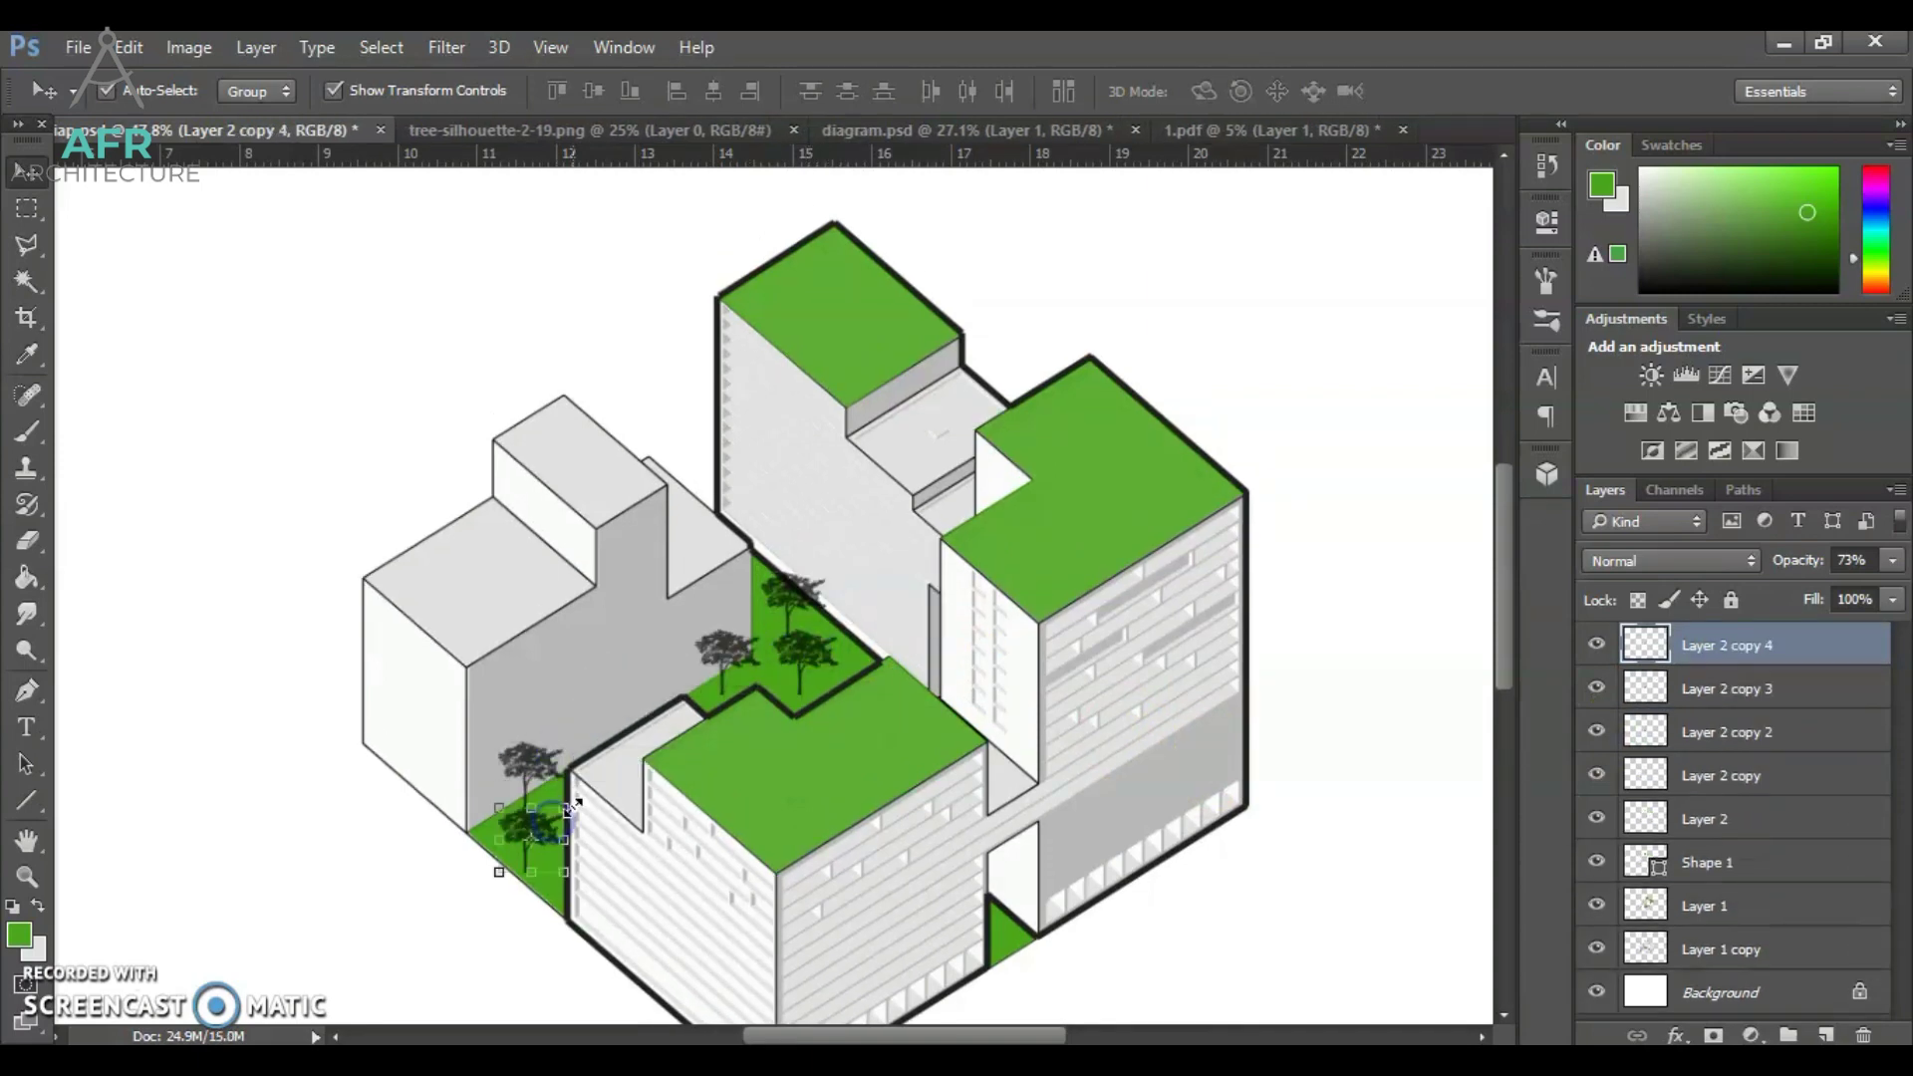
pyautogui.hotkey('ctrl', 't')
pyautogui.press('Return')
# Scale each of the three courtyard trees down slightly.
pyautogui.scroll(1, 884, 652)
pyautogui.click(884, 652)
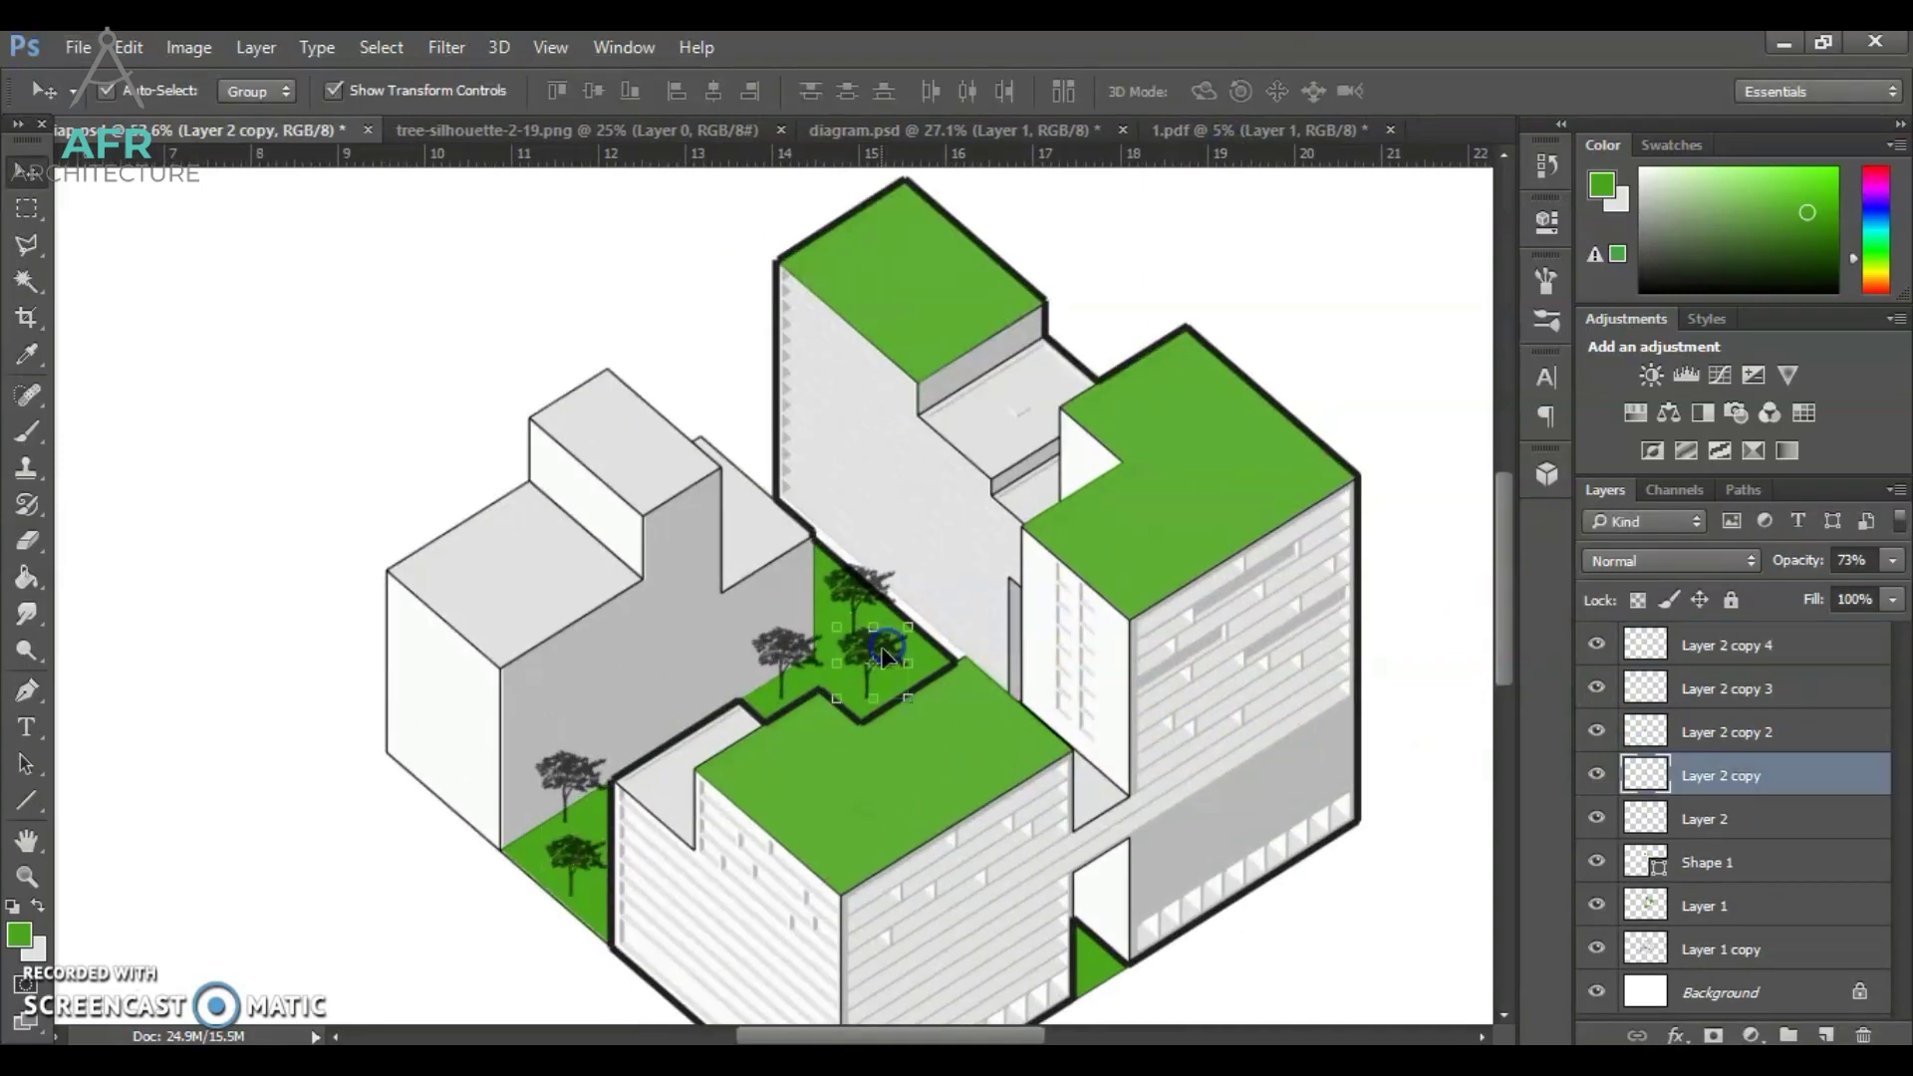
pyautogui.moveTo(907, 635); pyautogui.dragTo(897, 645)
pyautogui.click(1273, 91)
pyautogui.click(863, 584)
pyautogui.moveTo(894, 564); pyautogui.dragTo(886, 573)
pyautogui.click(1273, 90)
pyautogui.click(792, 652)
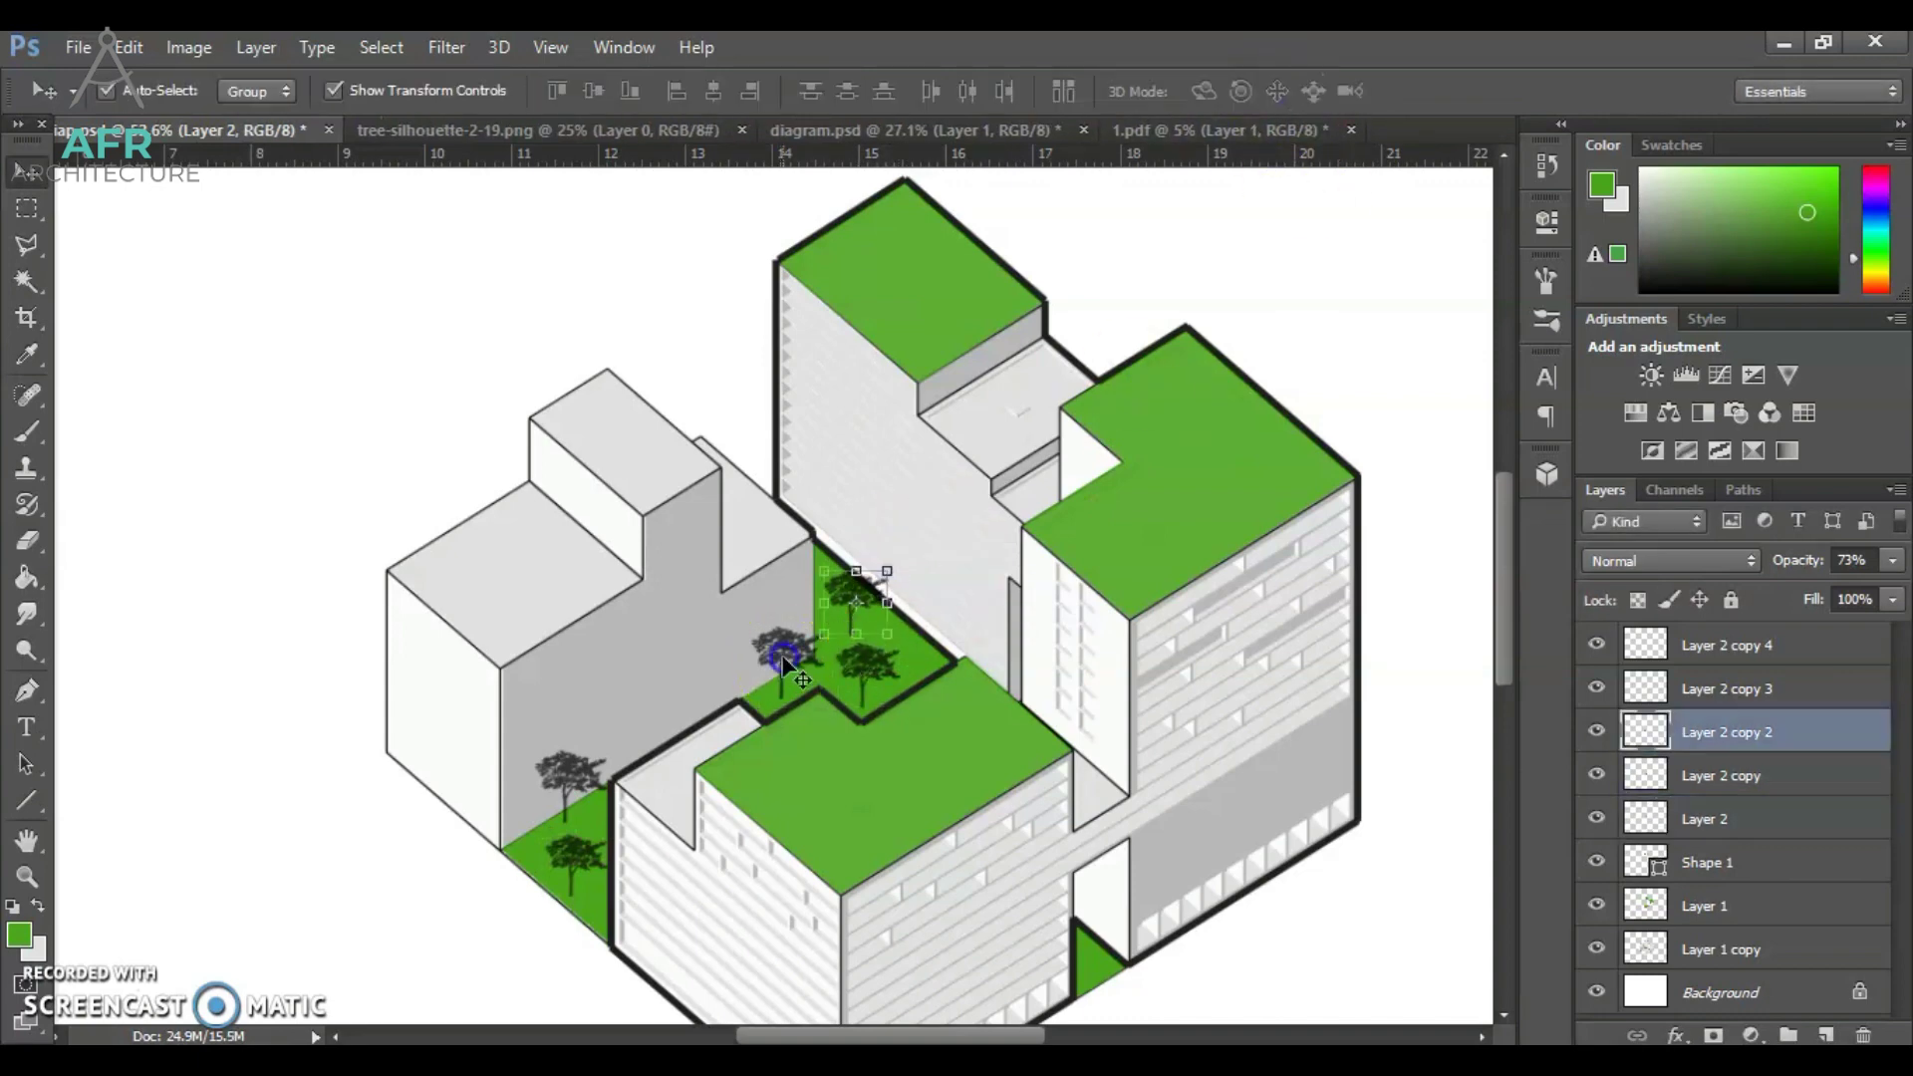
pyautogui.moveTo(821, 628); pyautogui.dragTo(810, 638)
pyautogui.click(1273, 91)
pyautogui.scroll(-5, 978, 1016)
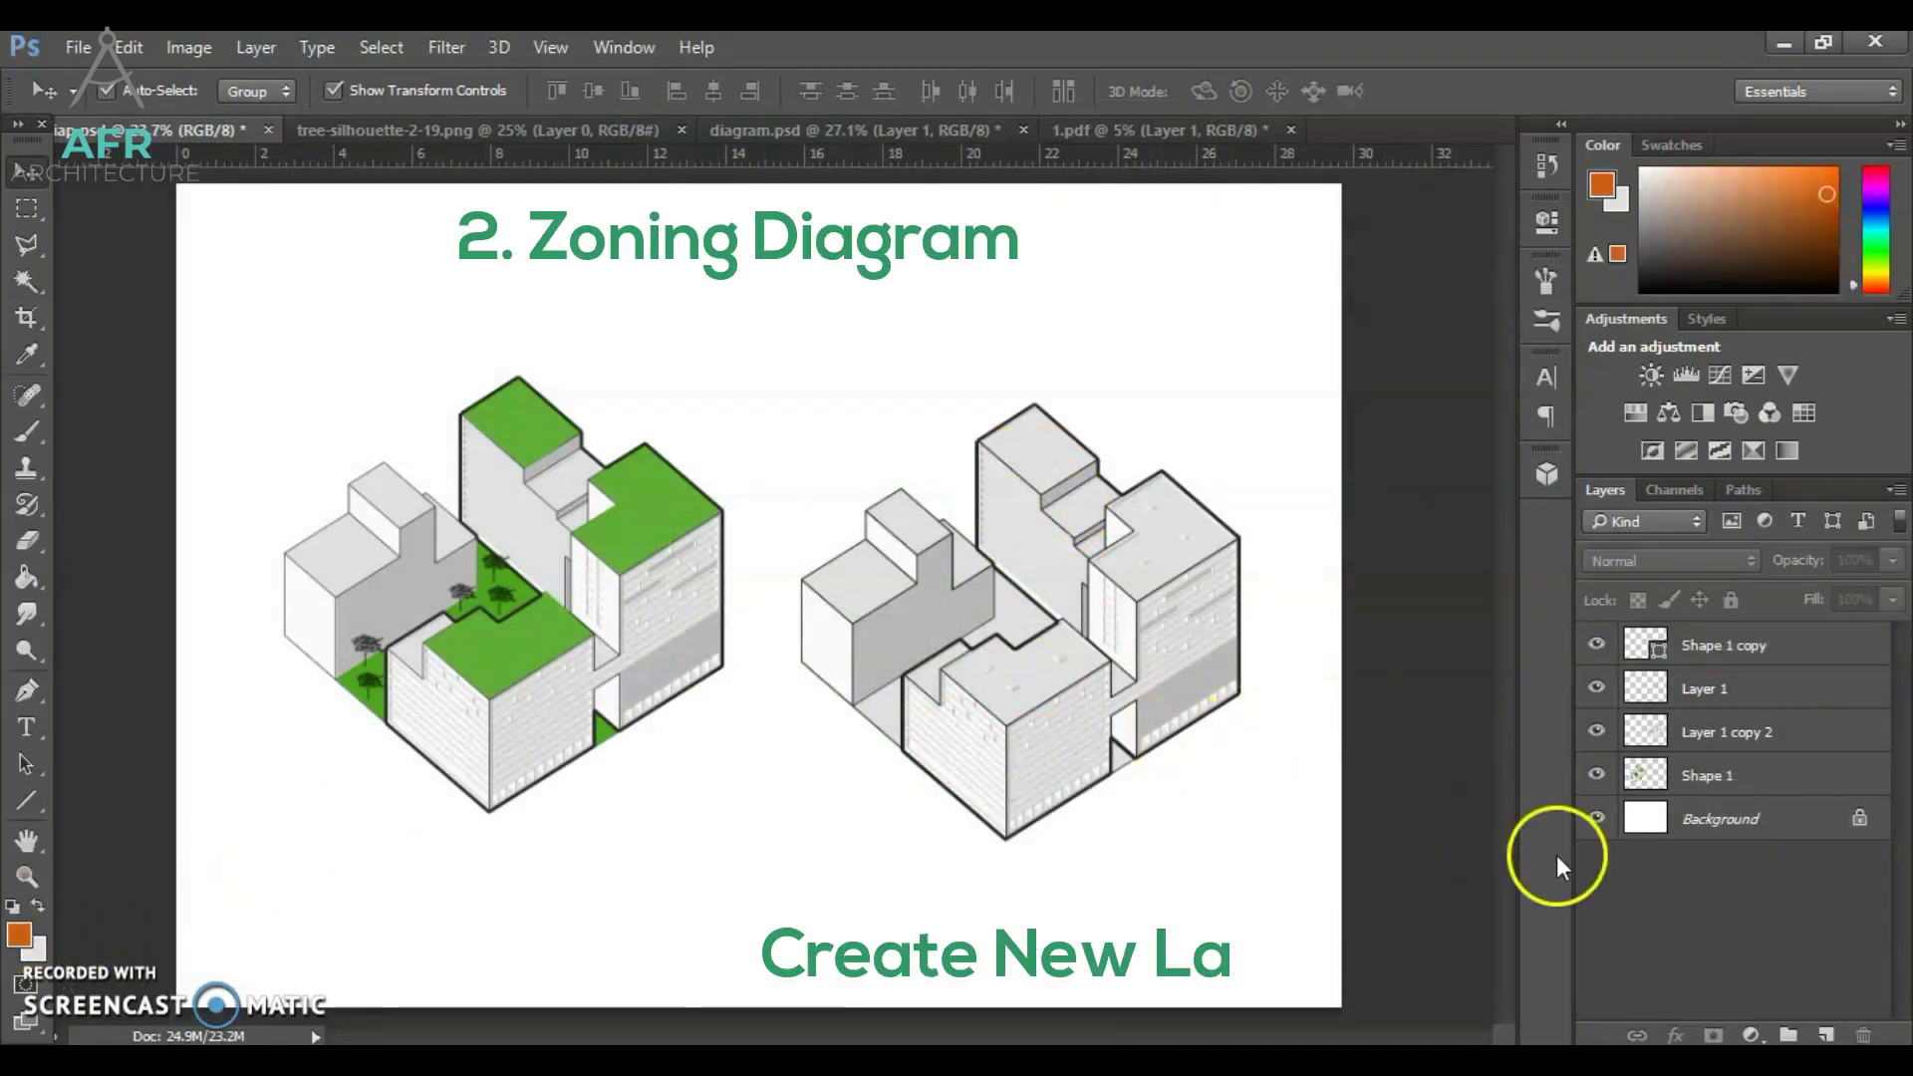
# On a new layer, select the connected right-facing facades of the second diagram's front and tall blocks with the Polygonal Lasso.
pyautogui.click(1825, 1036)
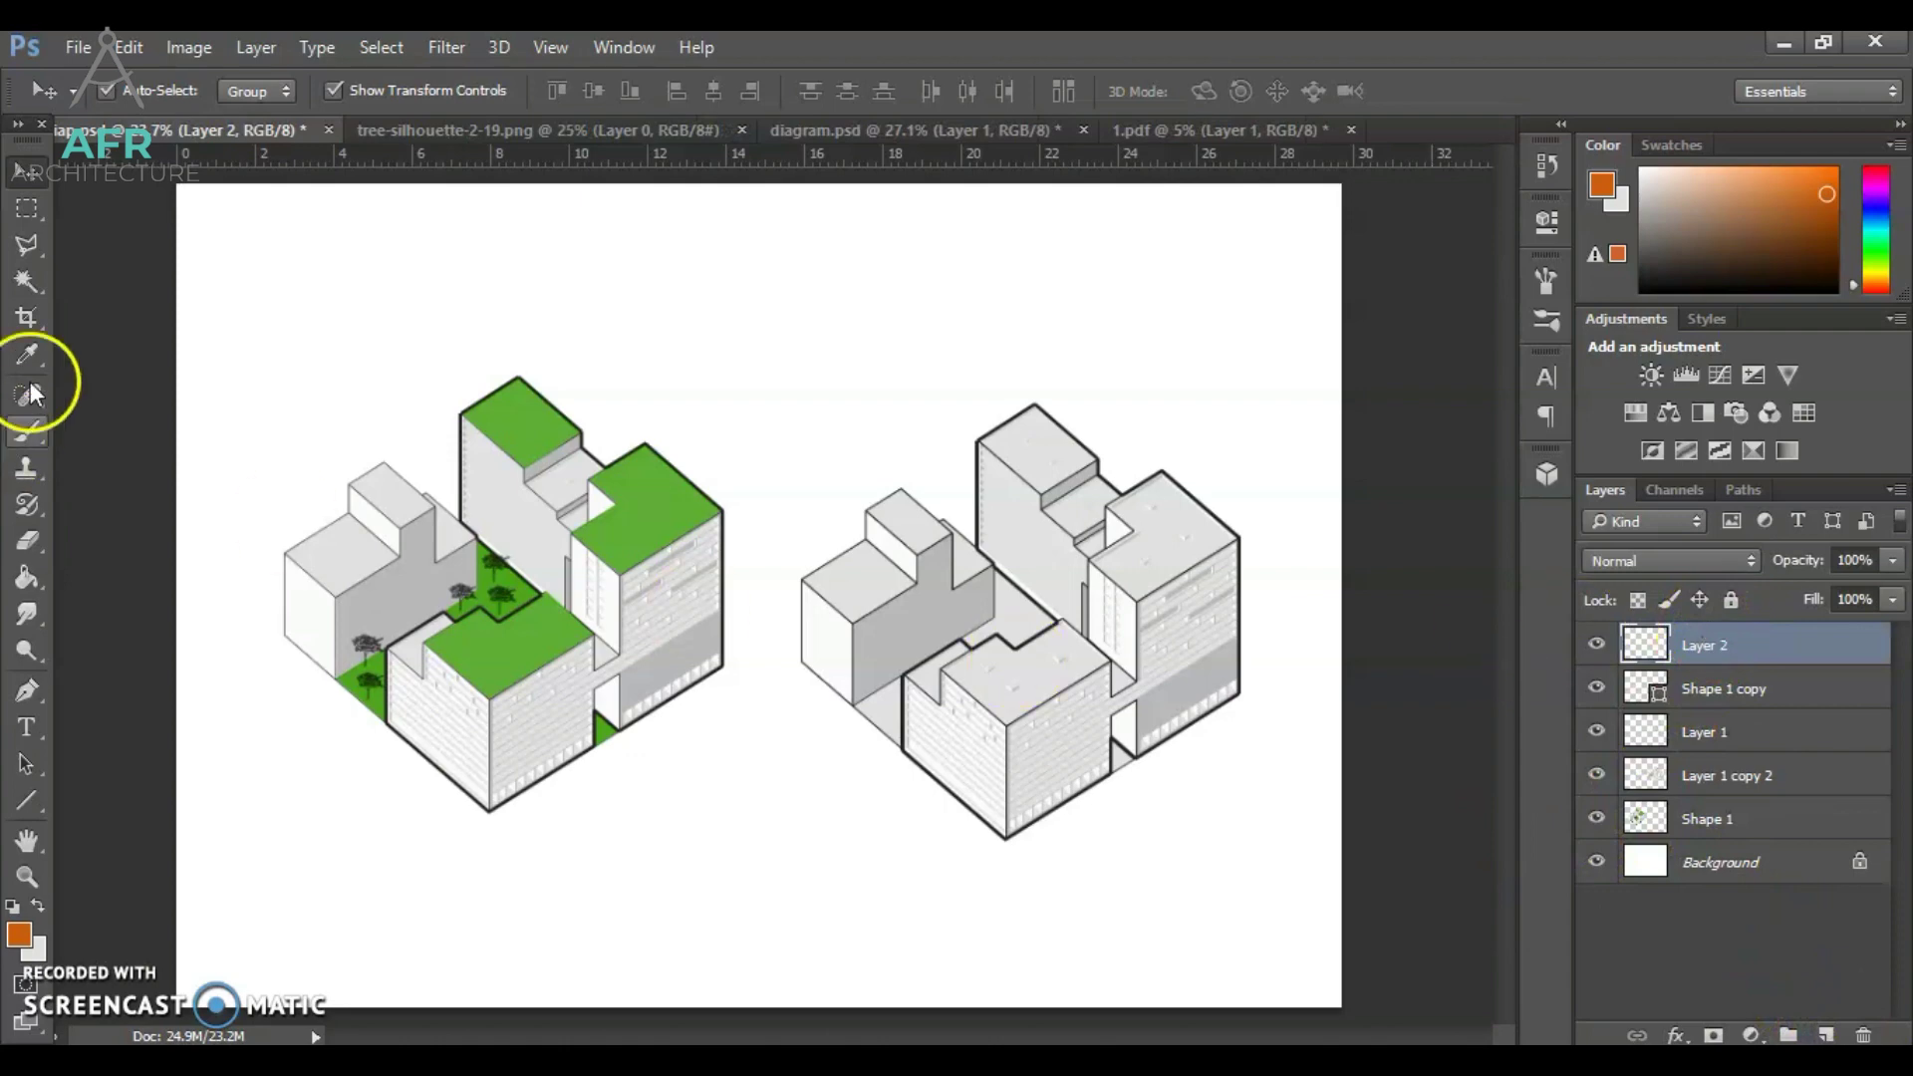
pyautogui.click(28, 249)
pyautogui.scroll(7, 1046, 797)
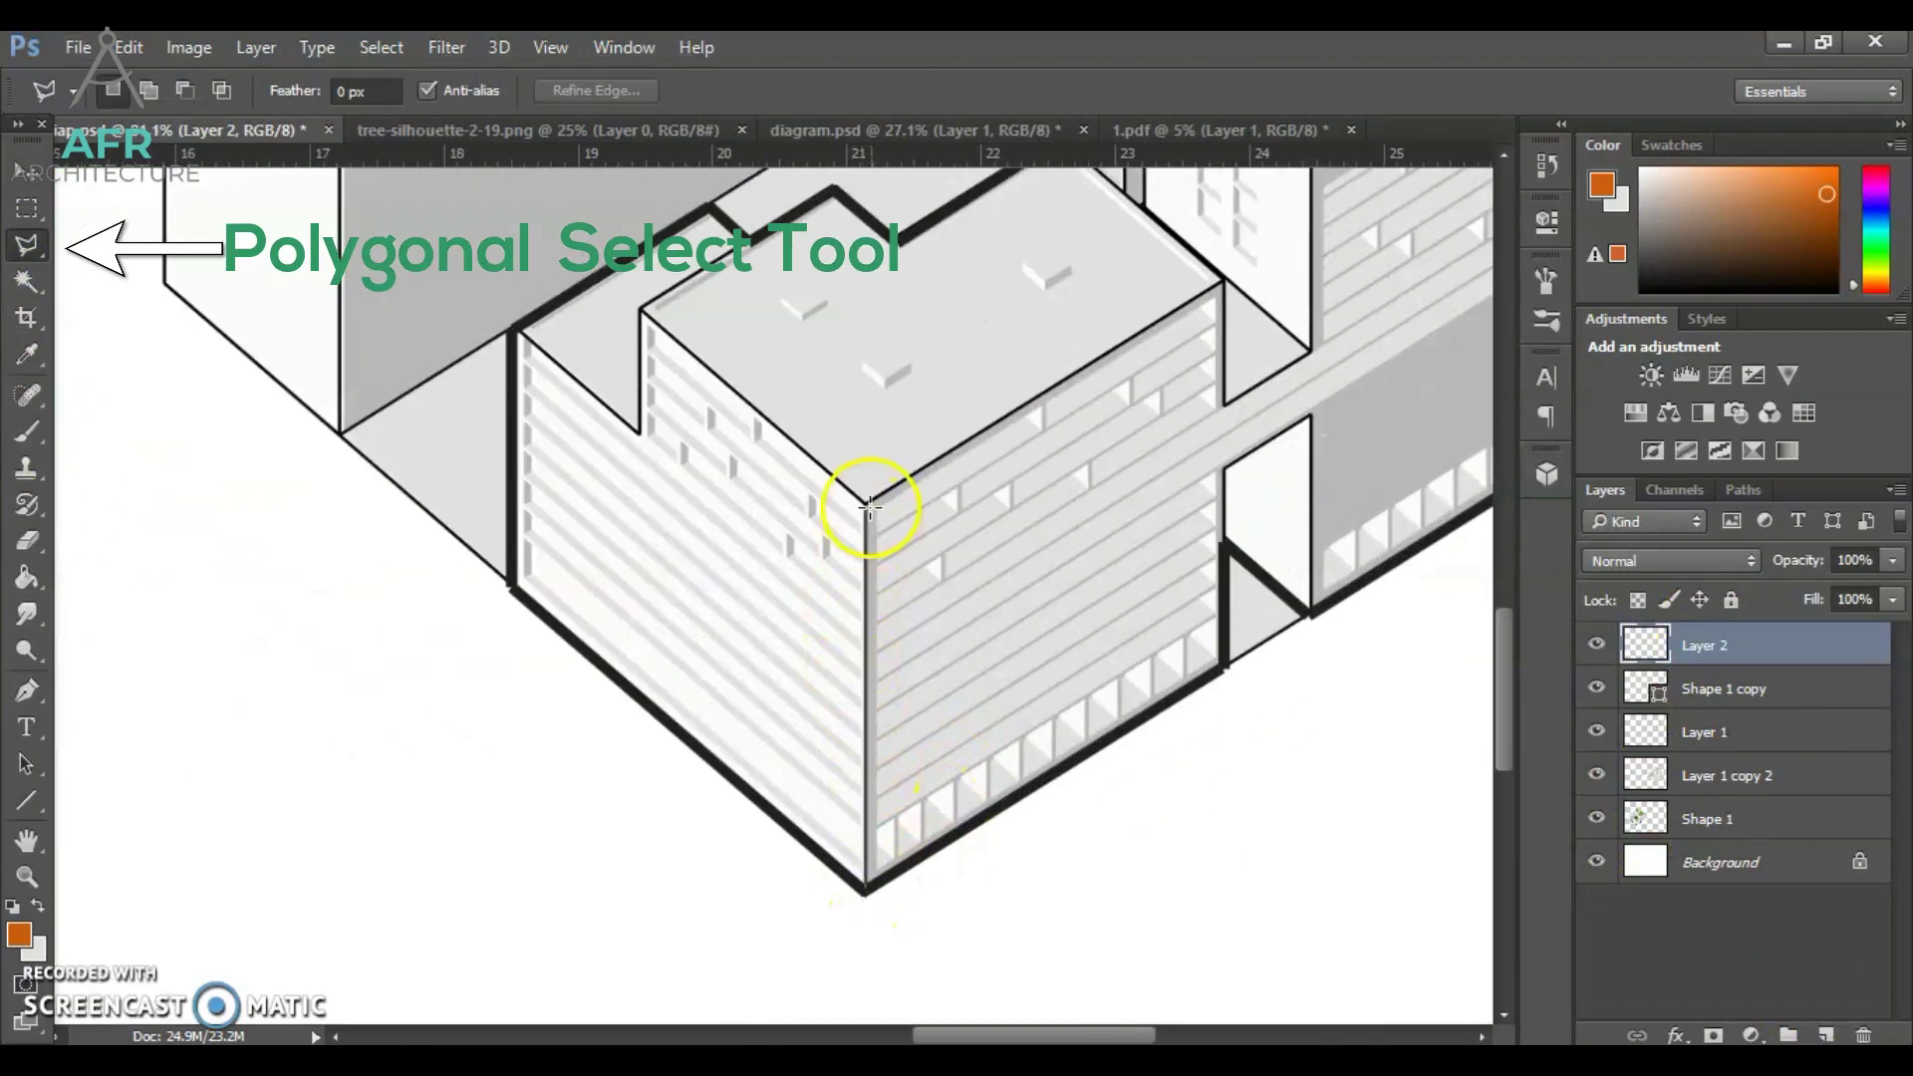
pyautogui.click(1226, 403)
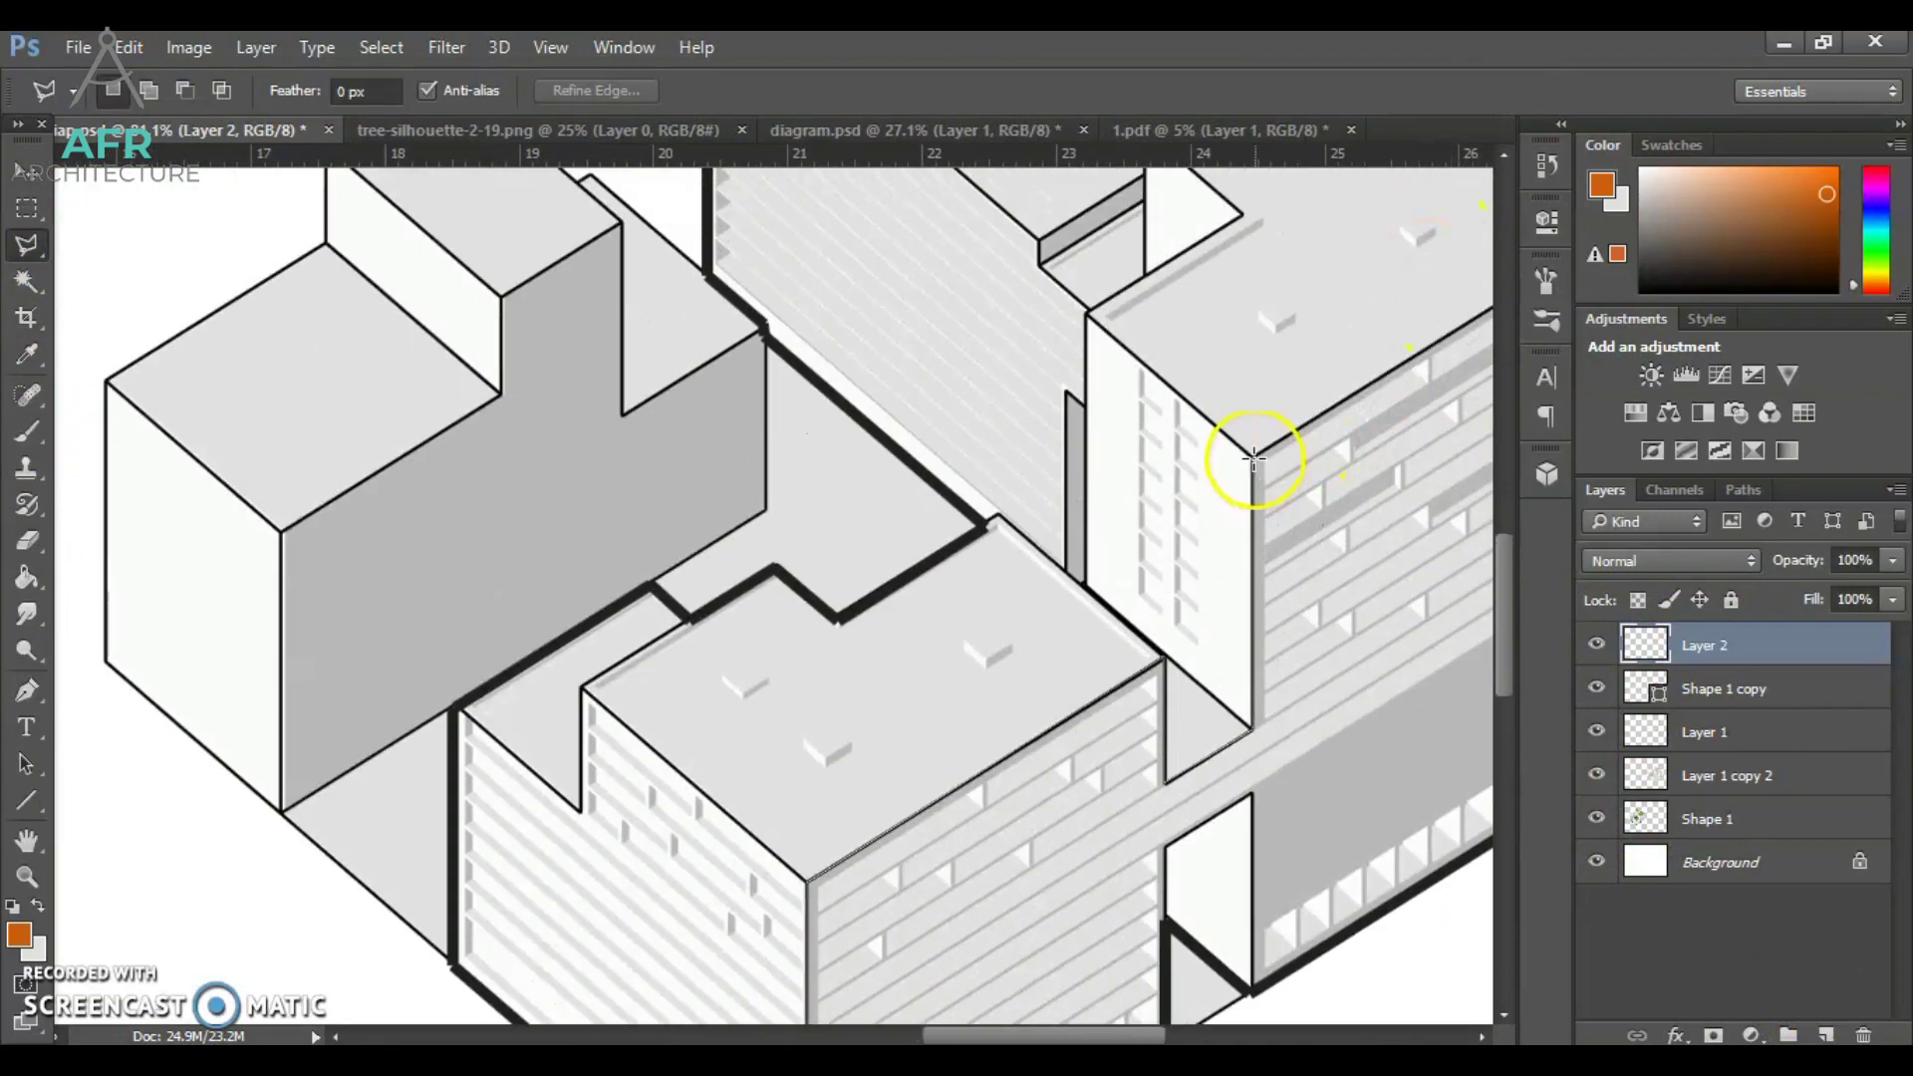
pyautogui.click(1255, 455)
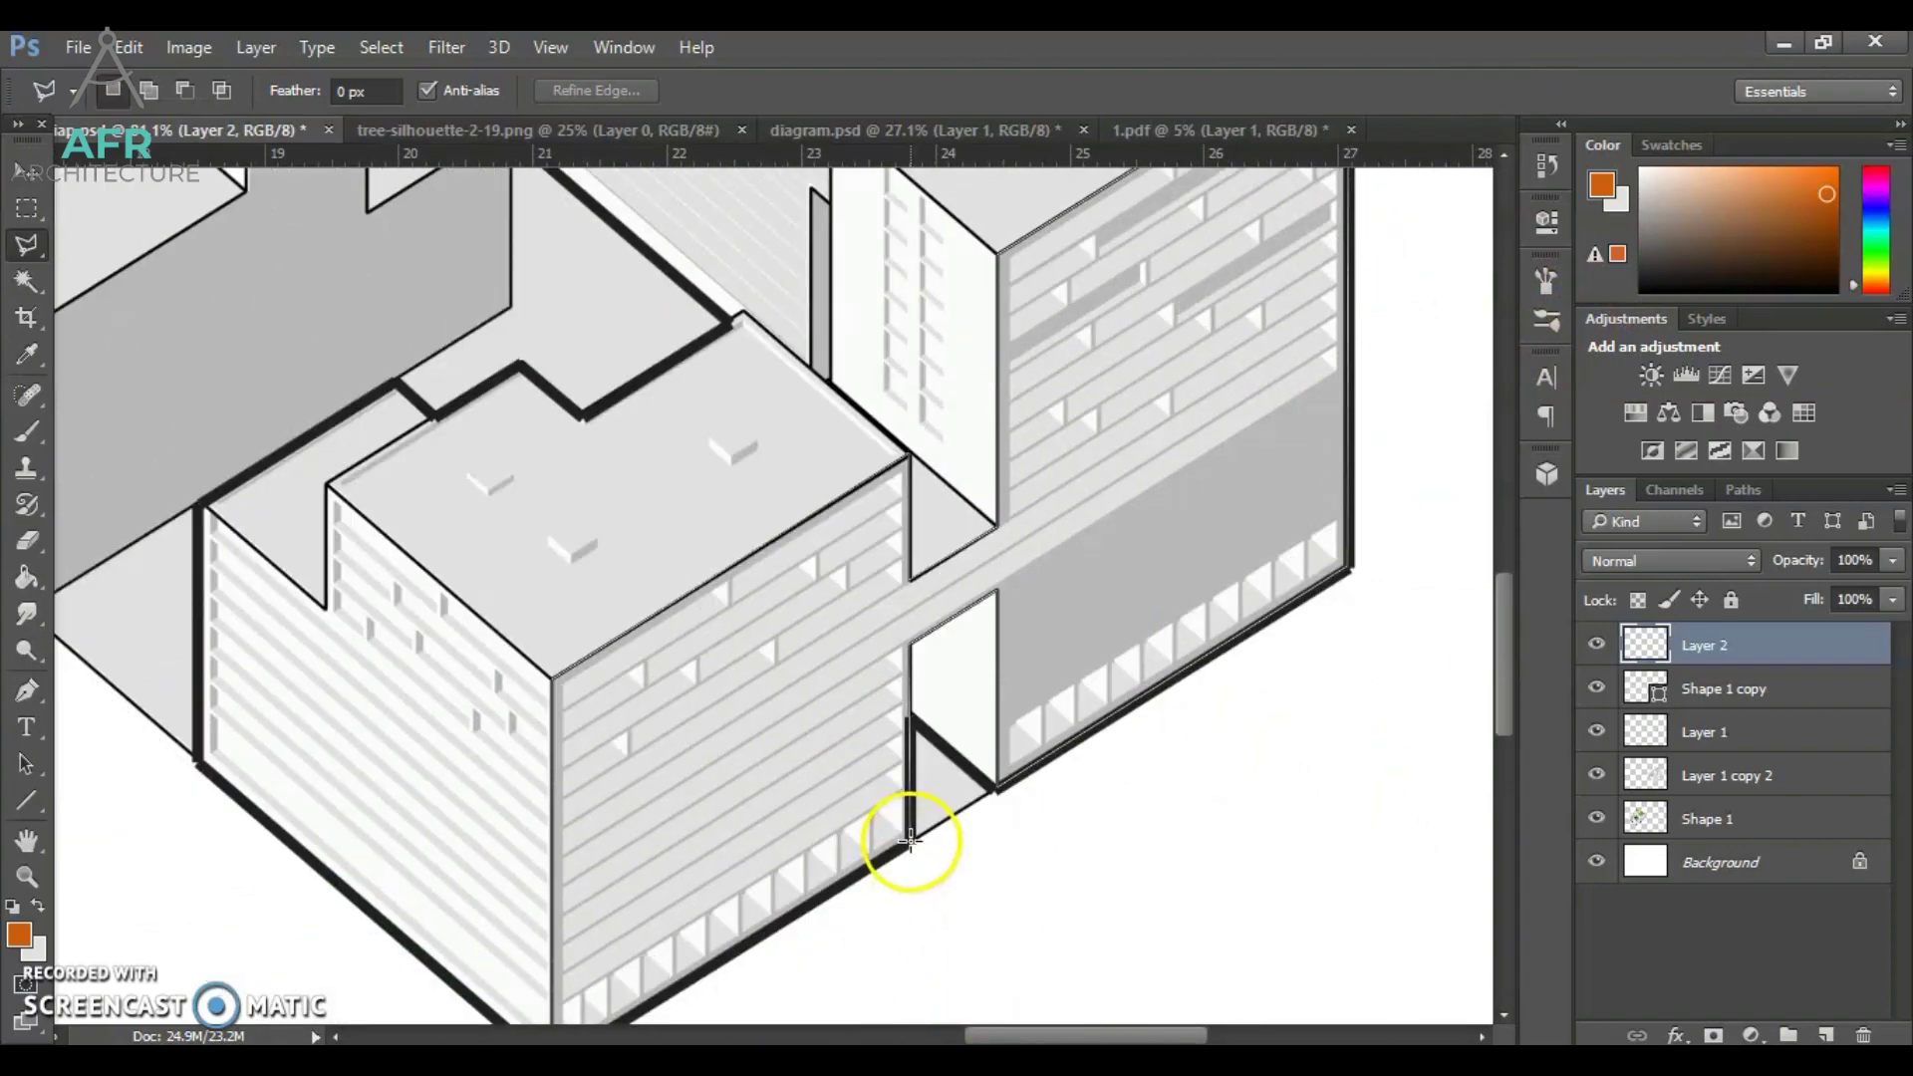
pyautogui.click(910, 841)
pyautogui.doubleClick(551, 956)
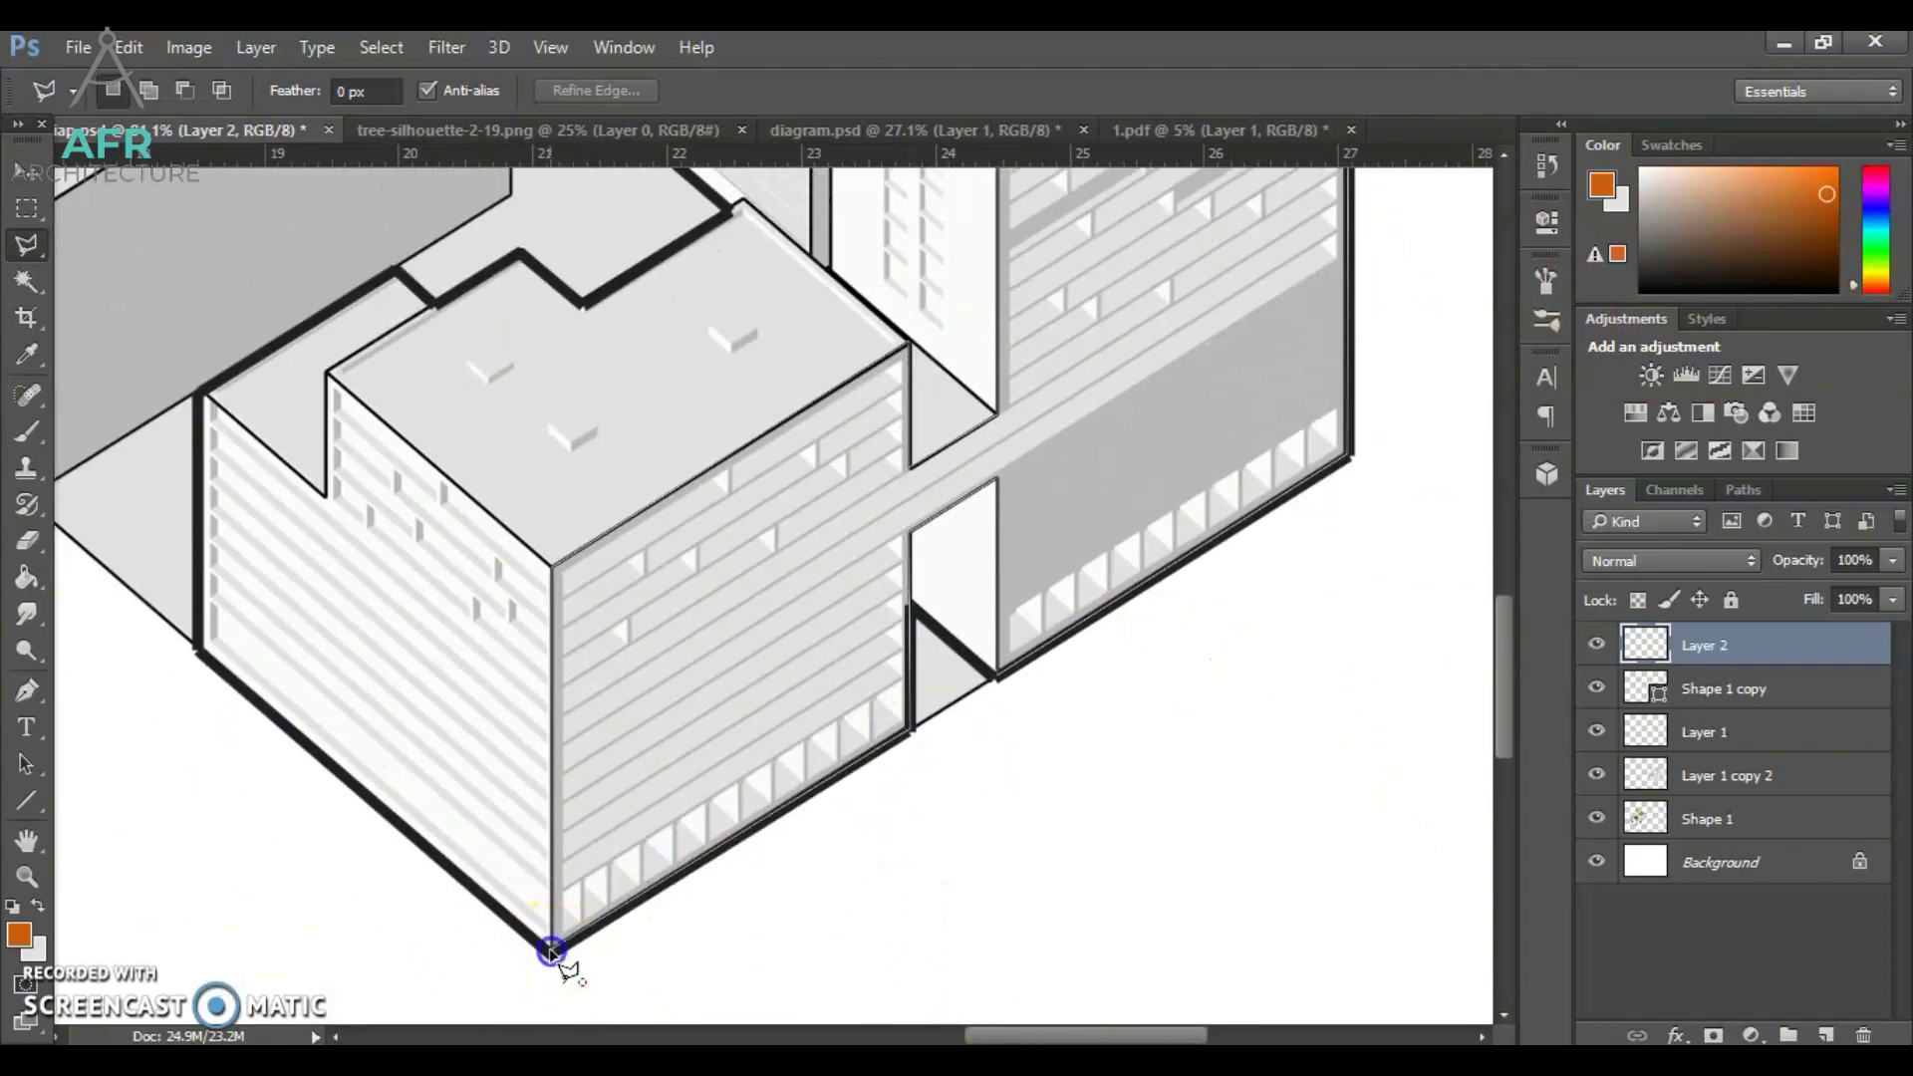
# Move Layer 2 between Layer 1 and Layer 1 copy 2, and fill the selected facades with orange.
pyautogui.scroll(-4, 688, 853)
pyautogui.moveTo(1735, 663); pyautogui.dragTo(1716, 737)
pyautogui.scroll(3, 649, 897)
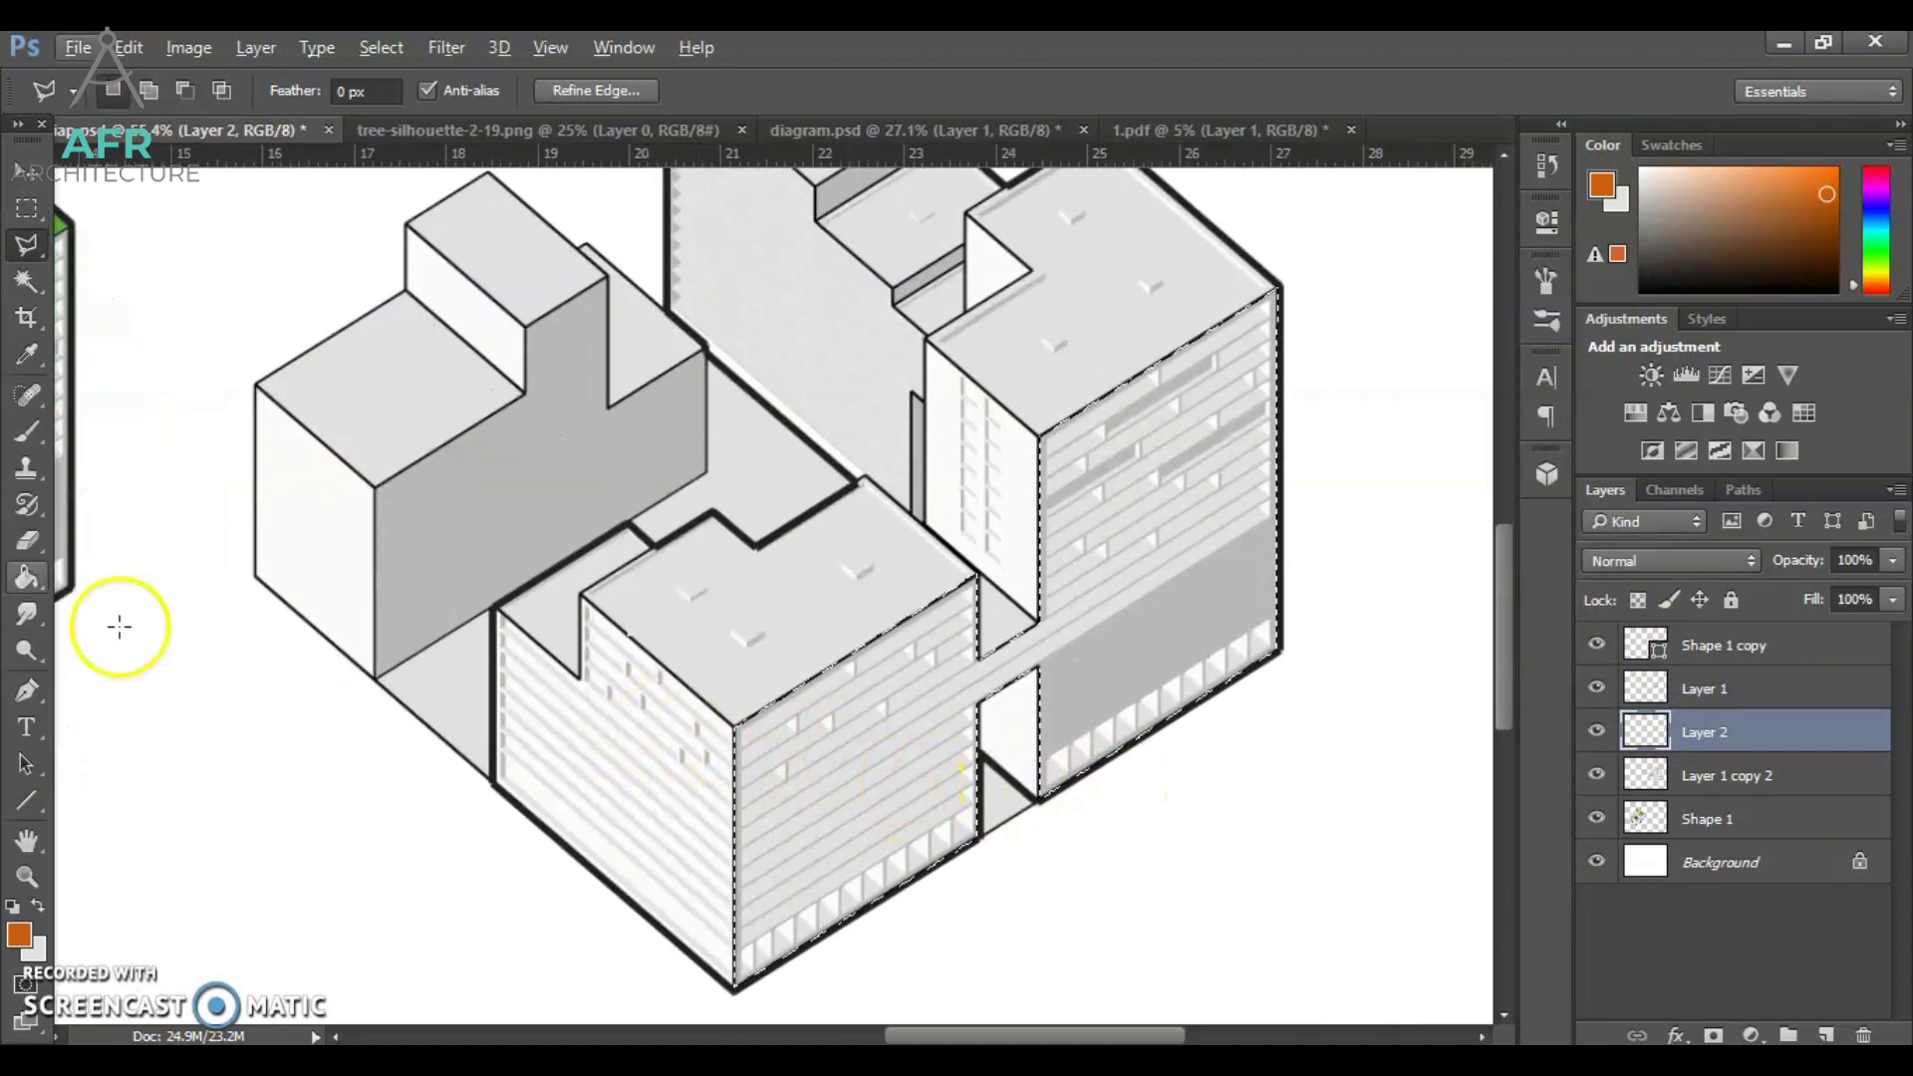
pyautogui.click(27, 577)
pyautogui.click(827, 757)
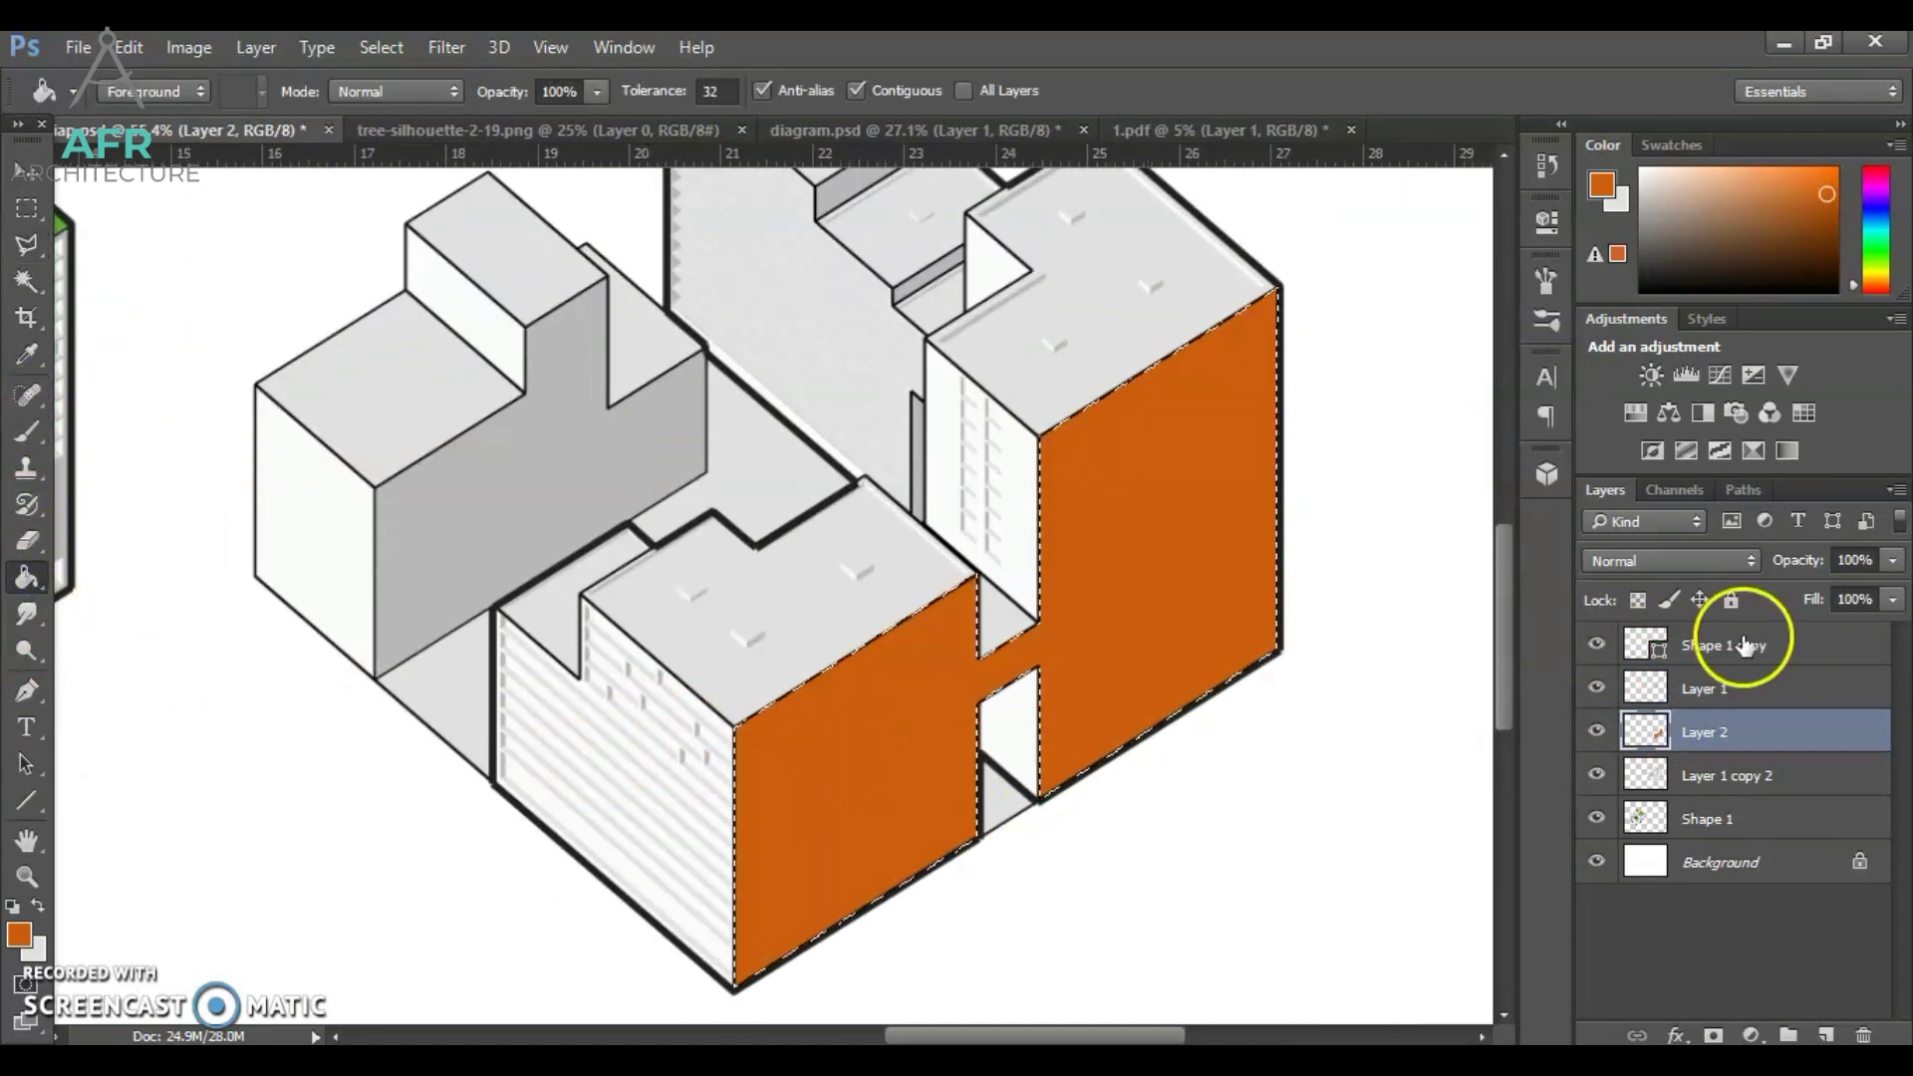
# Clear the selection and select all left-facing facades of the second diagram's front and tall blocks with the Polygonal Lasso.
pyautogui.click(27, 171)
pyautogui.click(1422, 747)
pyautogui.hotkey('ctrl', 'd')
pyautogui.scroll(-3, 1237, 703)
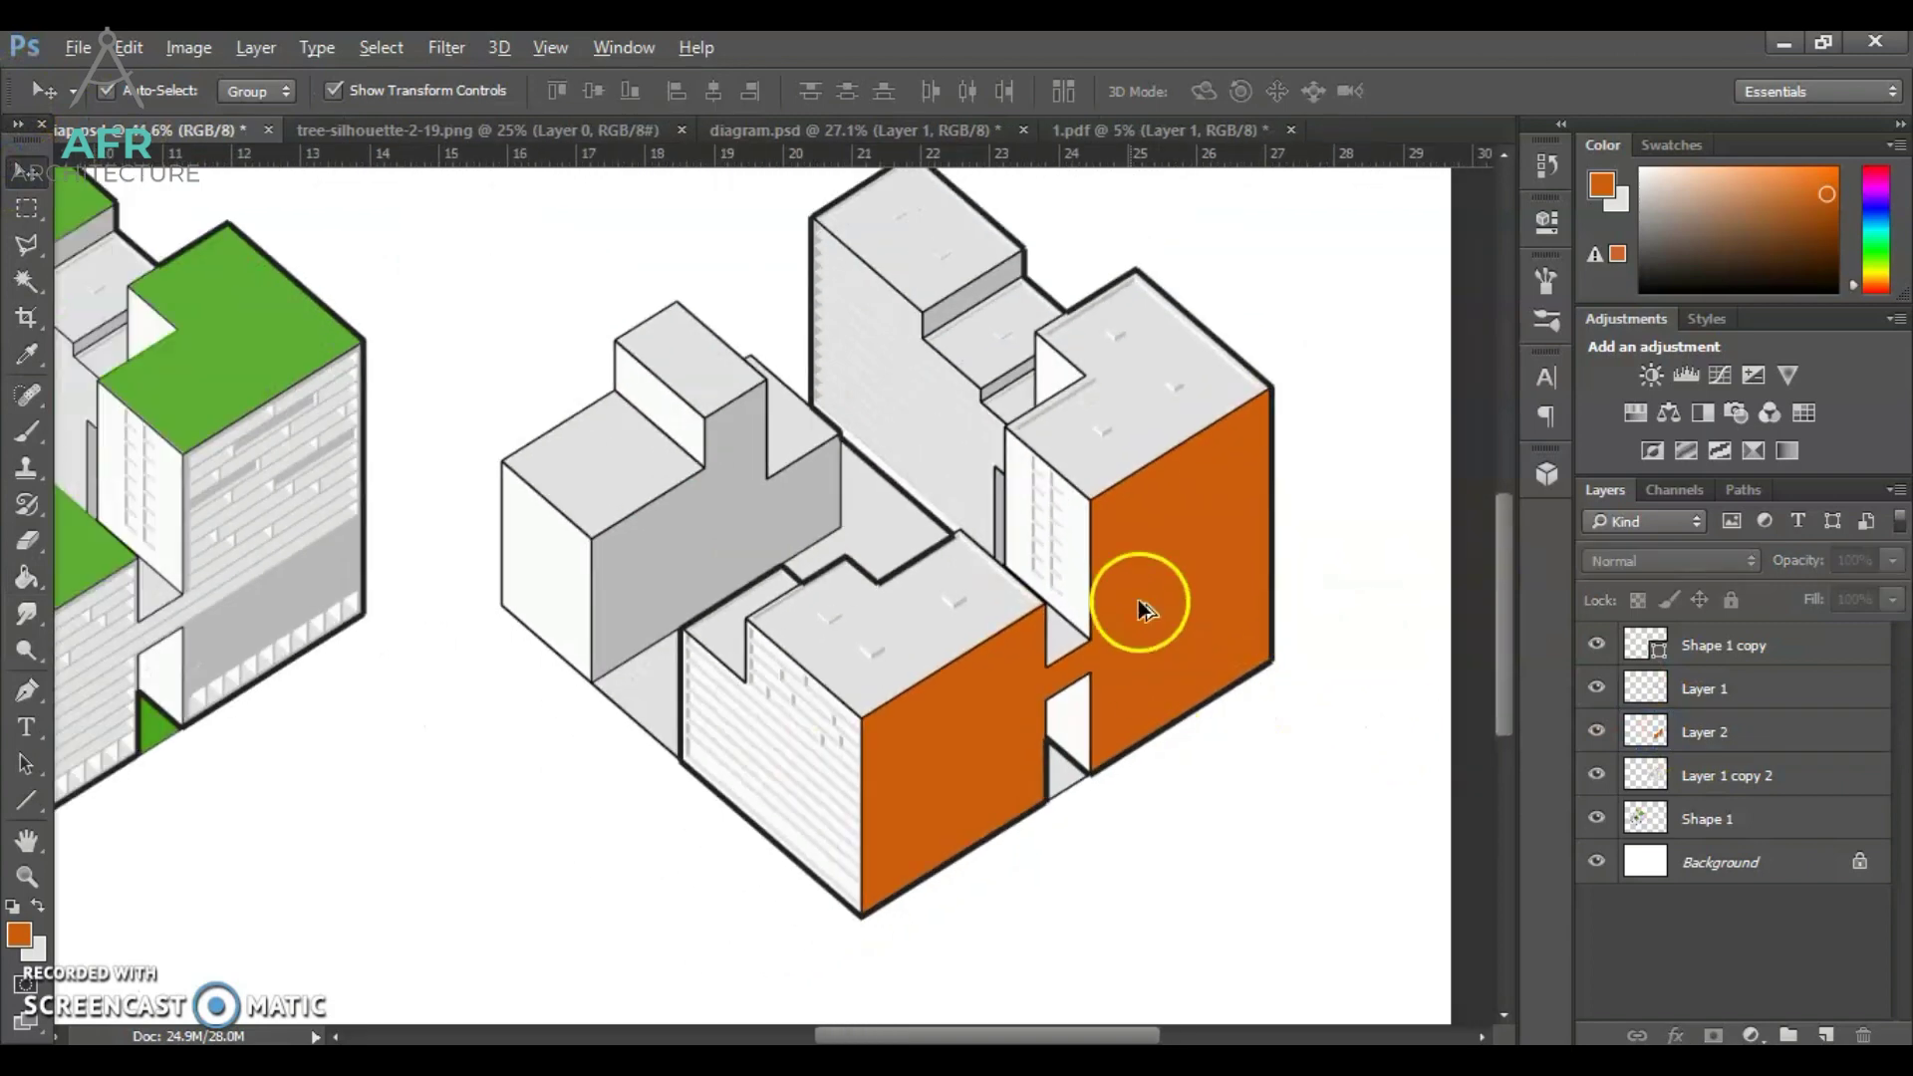
pyautogui.scroll(2, 1155, 618)
pyautogui.click(27, 244)
pyautogui.scroll(1, 827, 709)
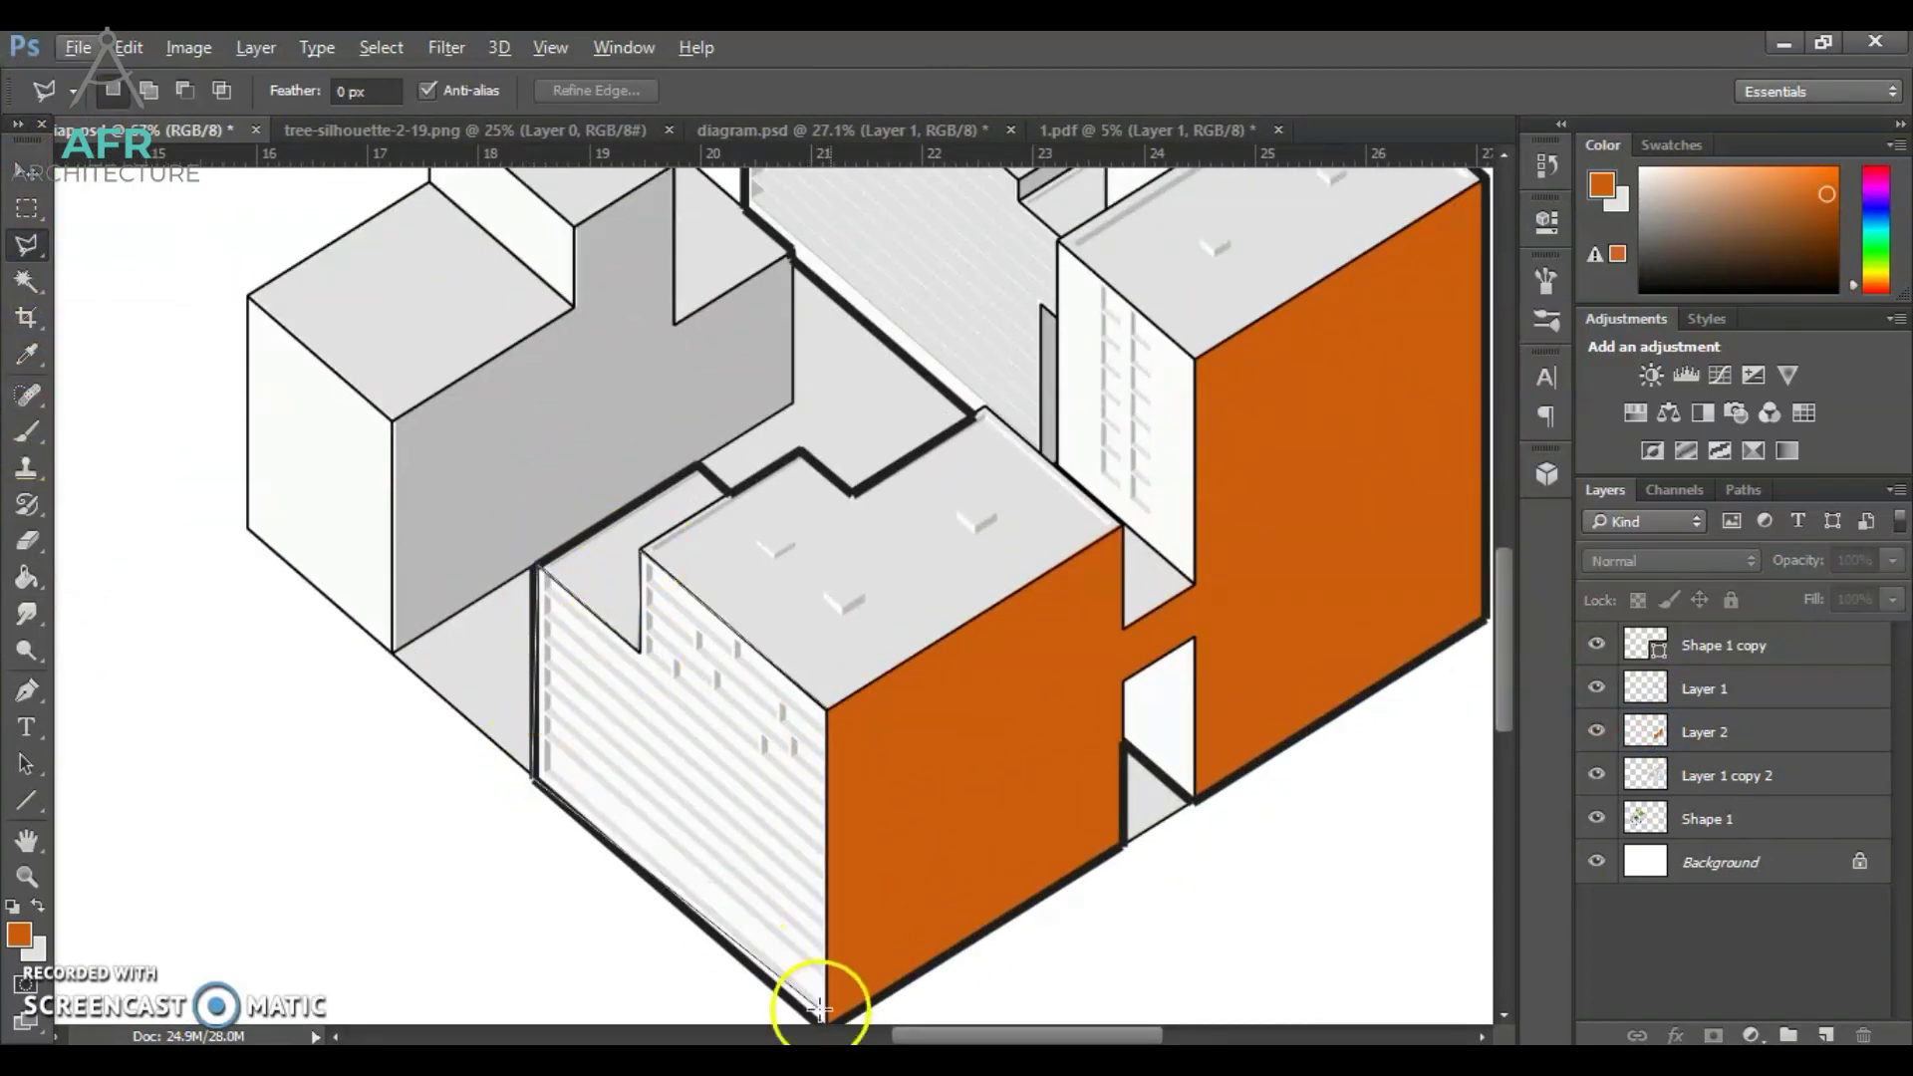
pyautogui.scroll(-1, 819, 896)
pyautogui.scroll(3, 887, 546)
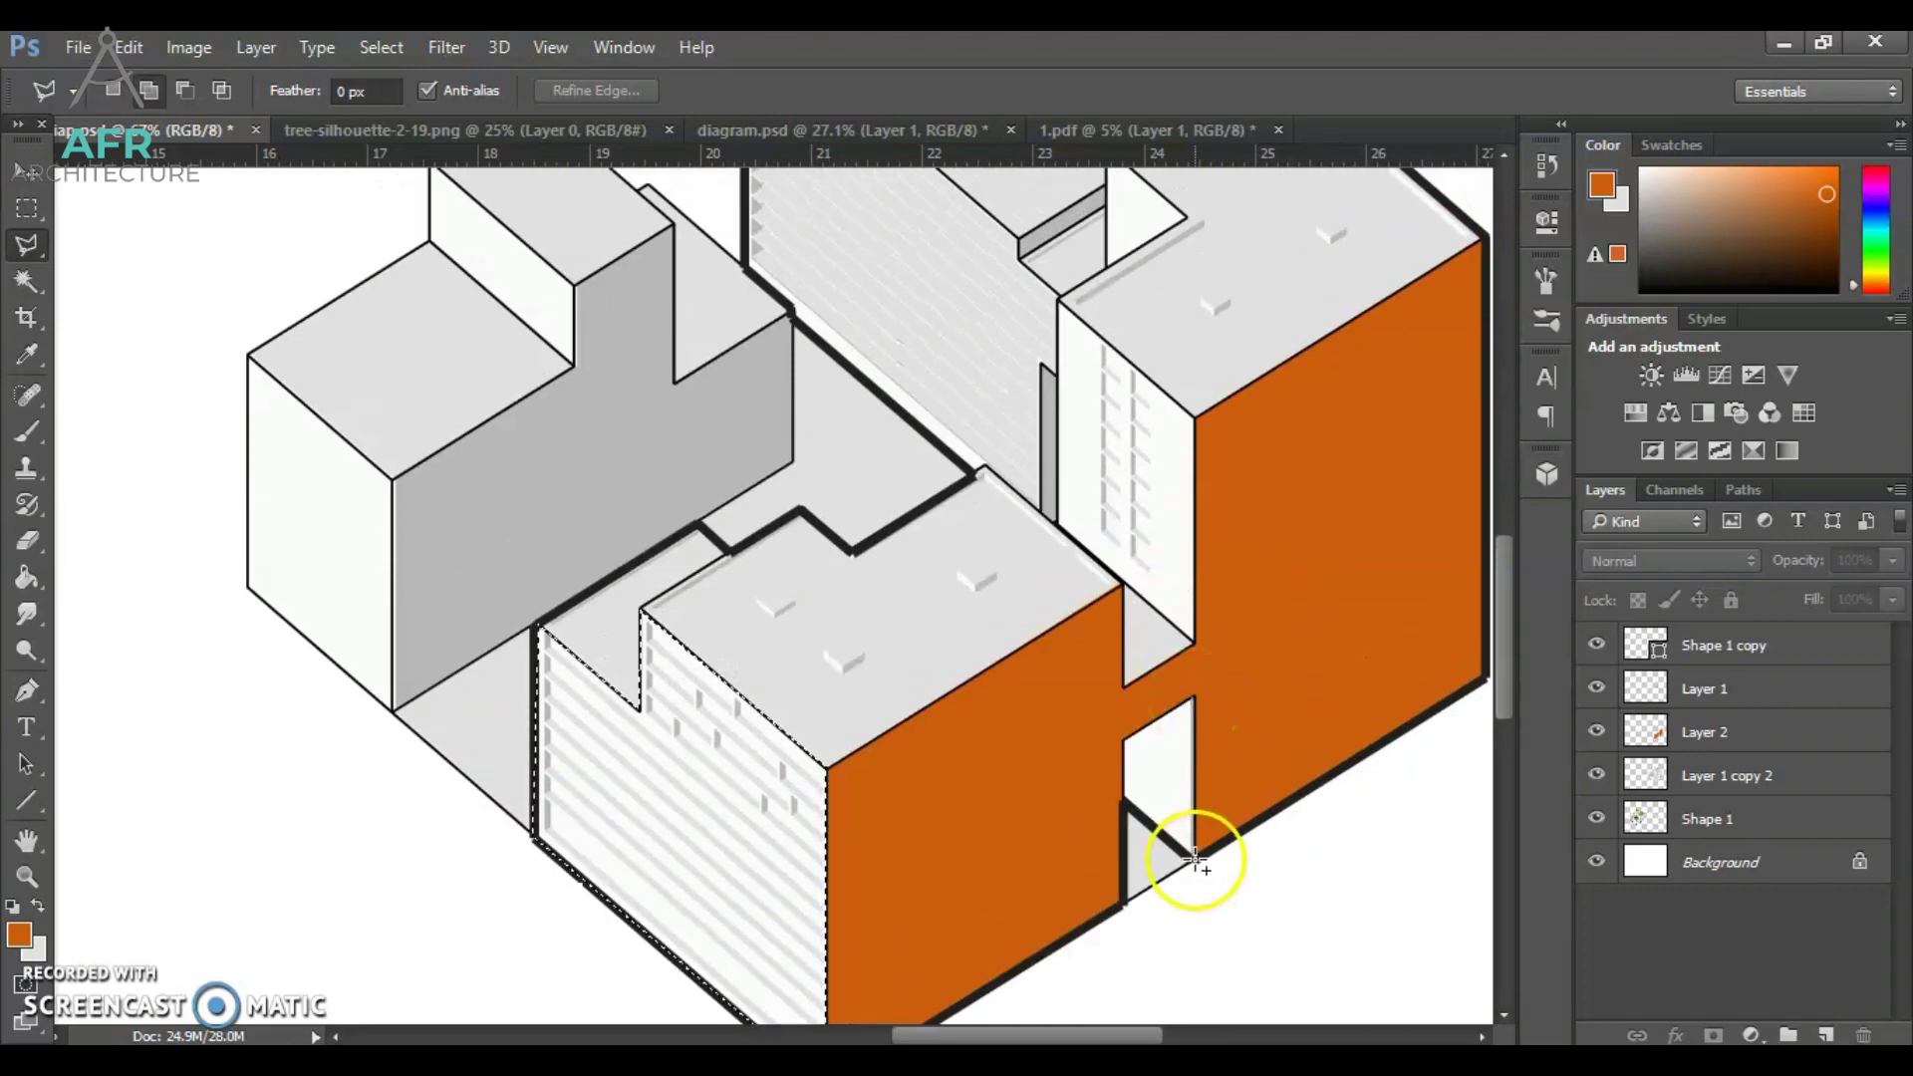
pyautogui.click(1123, 744)
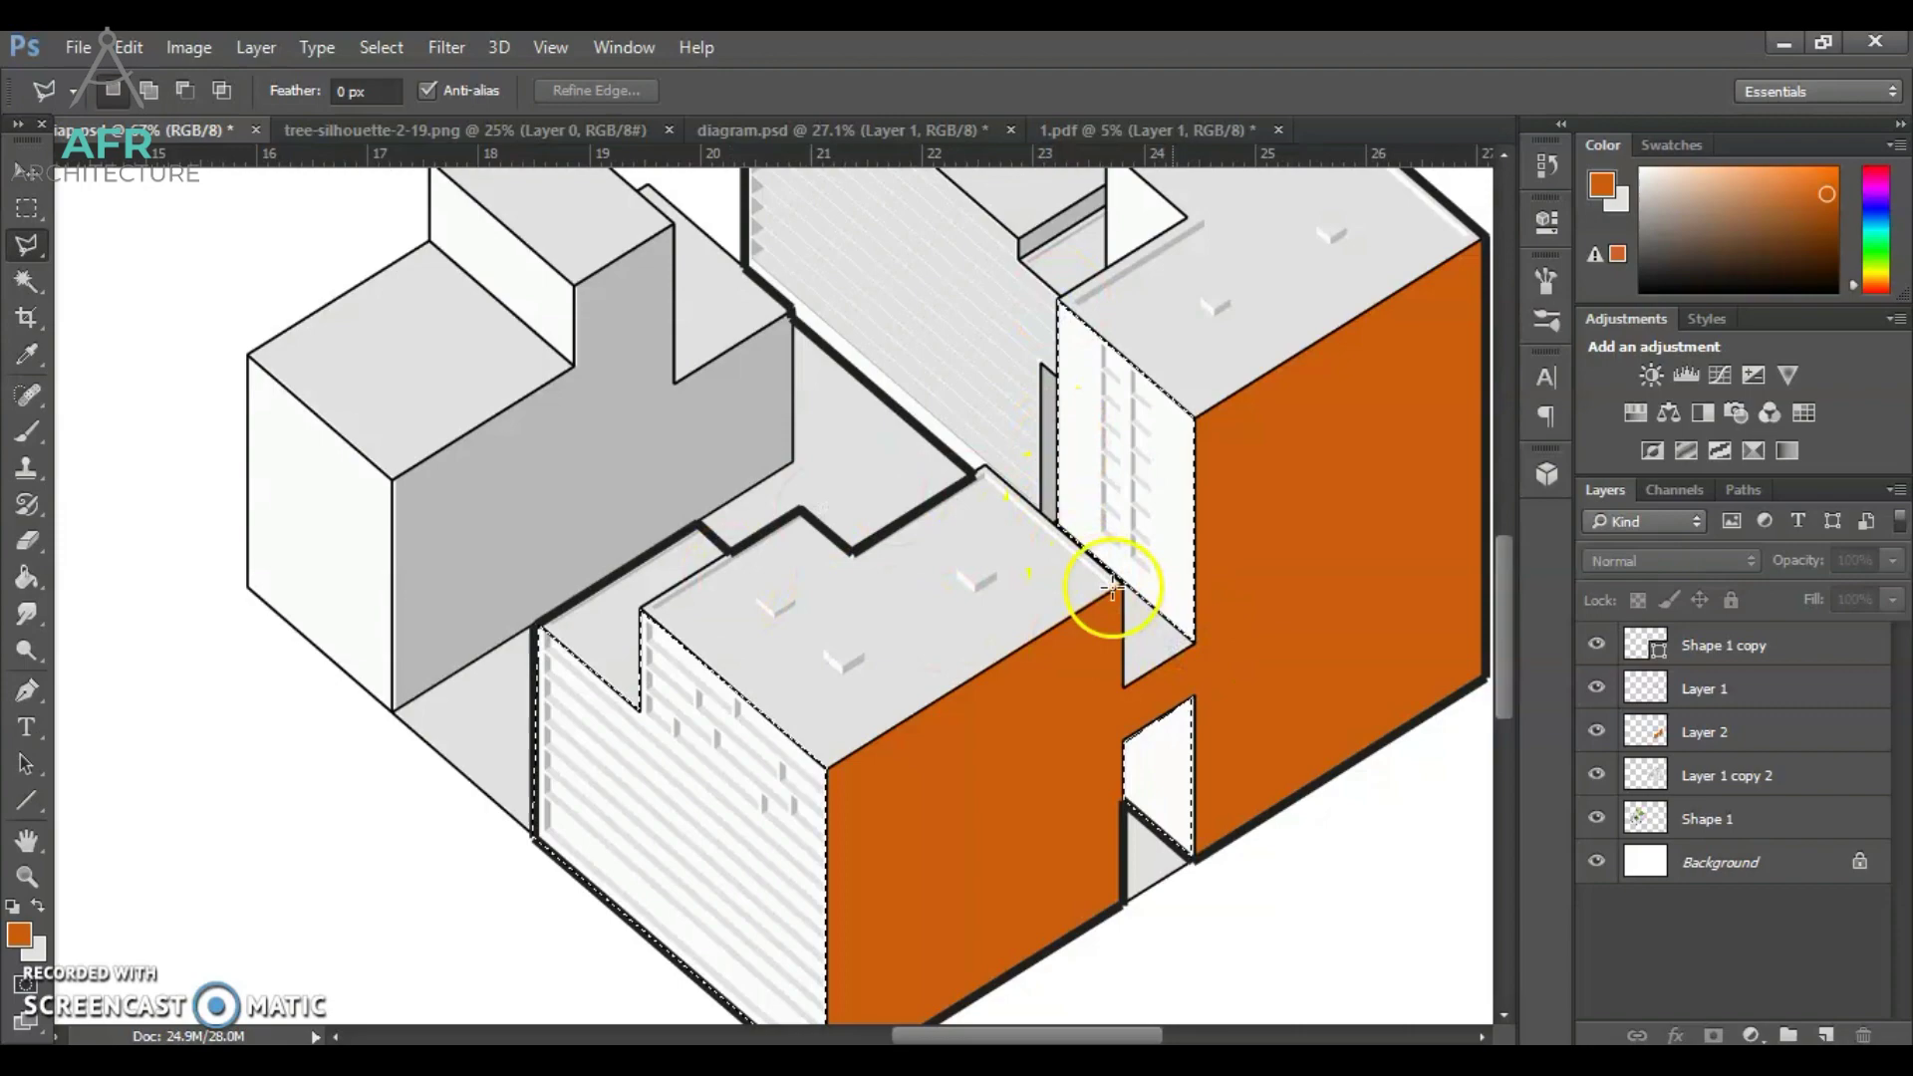
pyautogui.scroll(5, 1113, 587)
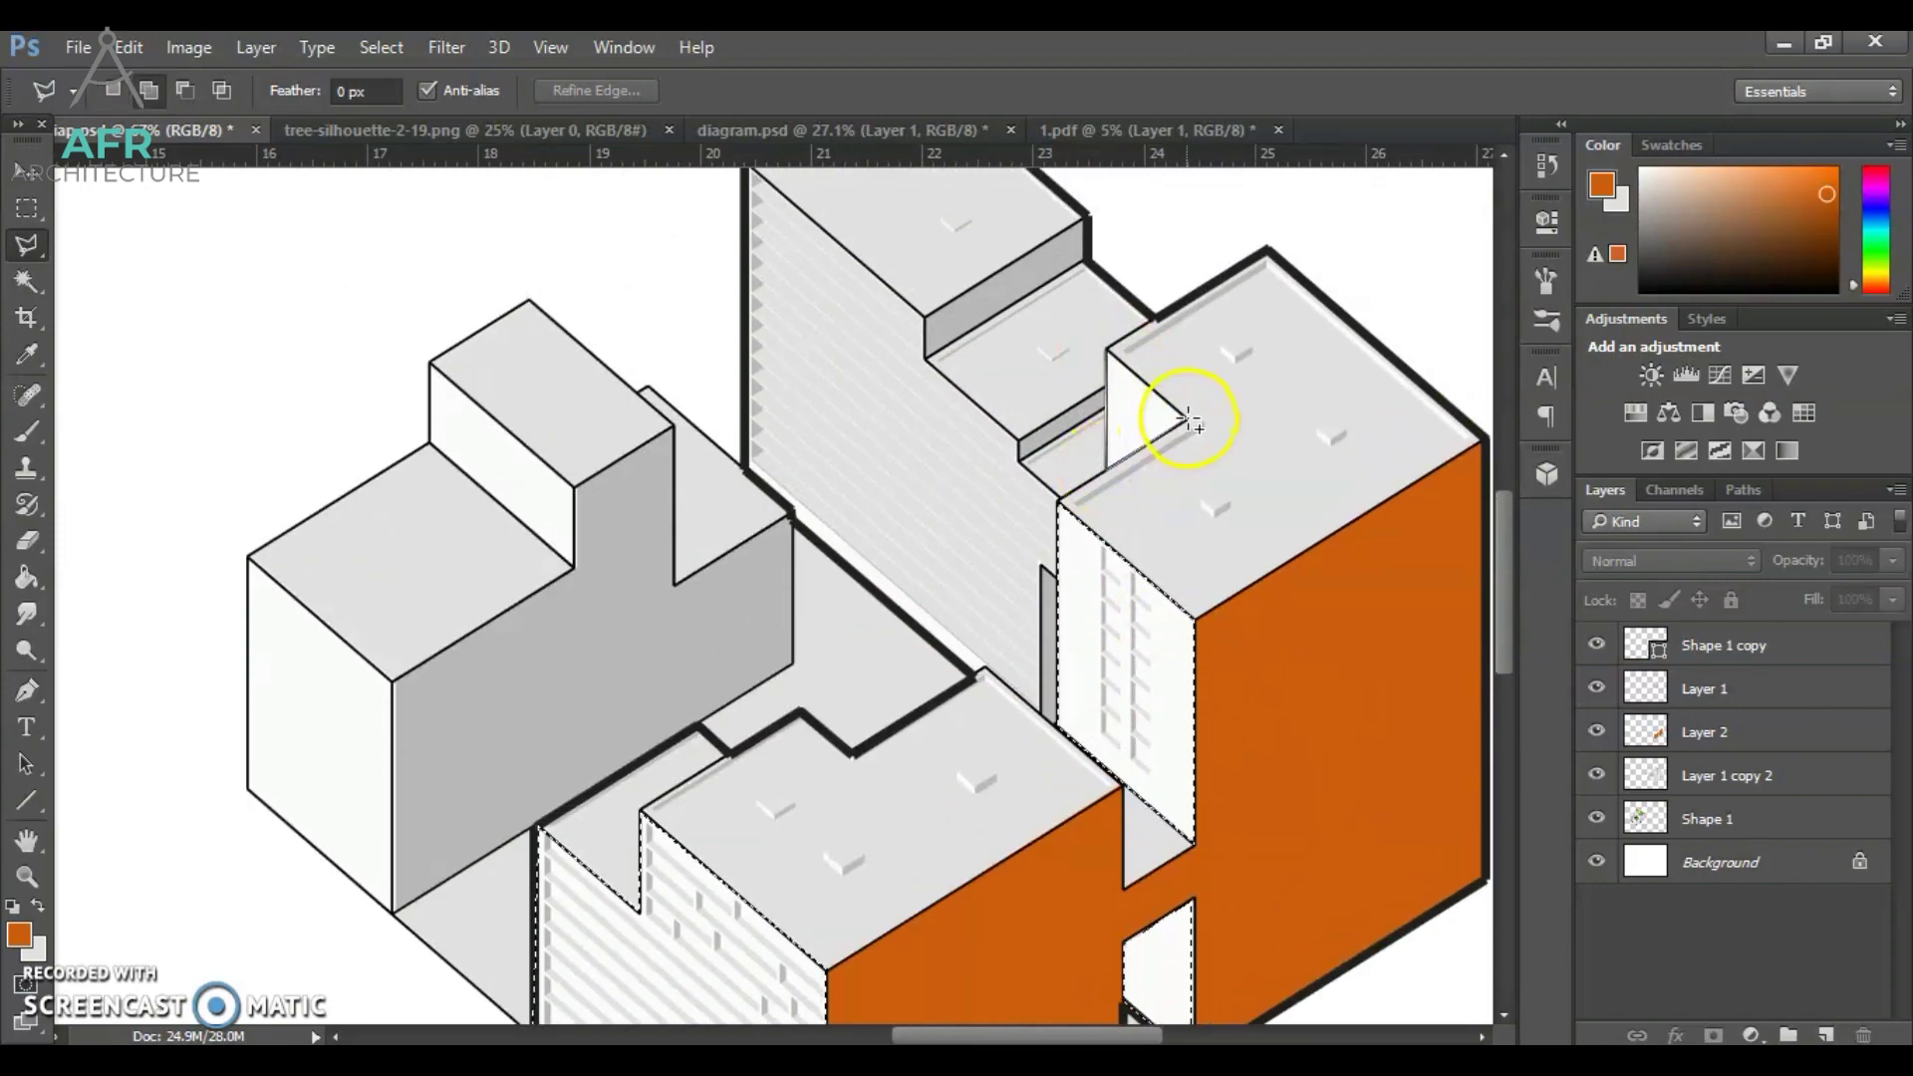
pyautogui.scroll(4, 1195, 787)
pyautogui.click(1183, 510)
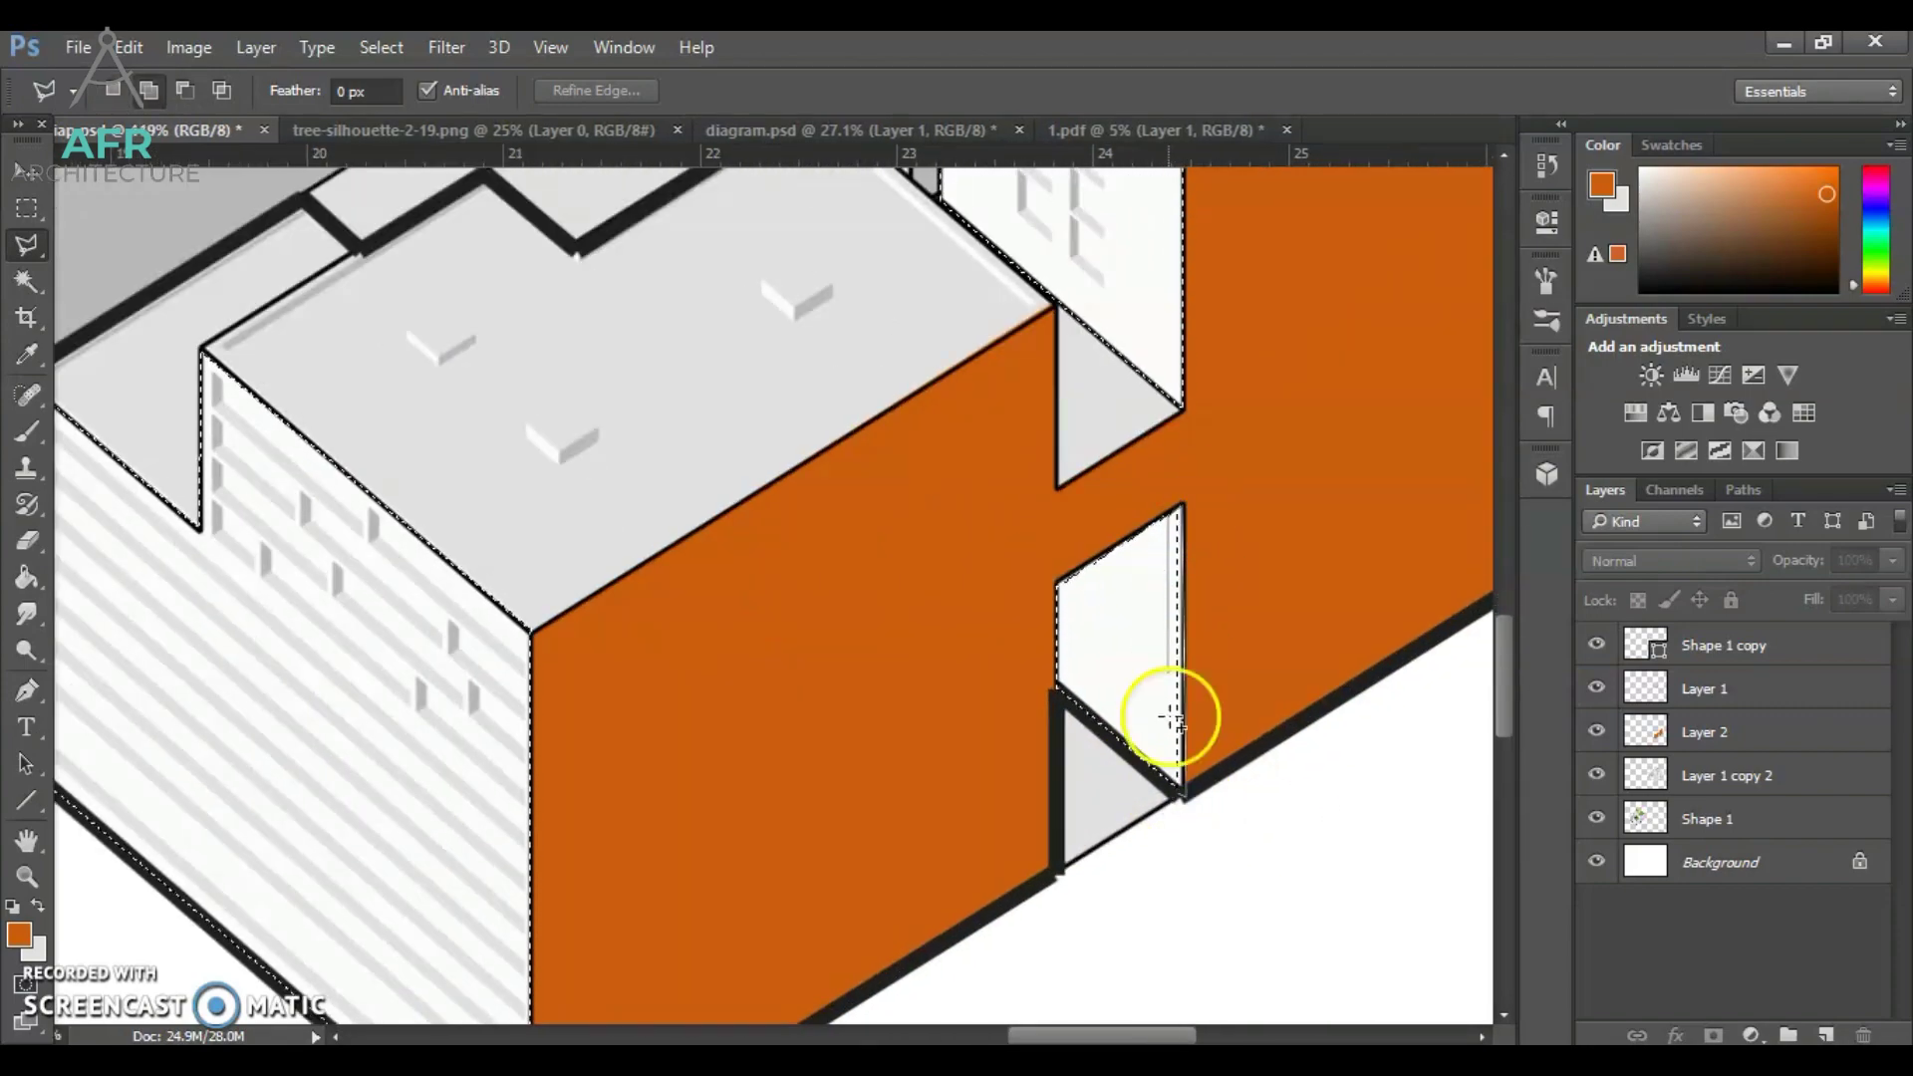
pyautogui.click(1175, 785)
# Fill the selected left-facing facades with a lighter orange on Layer 2 and deselect.
pyautogui.scroll(-5, 1122, 787)
pyautogui.click(30, 576)
pyautogui.click(19, 935)
pyautogui.click(1427, 635)
pyautogui.press('Return')
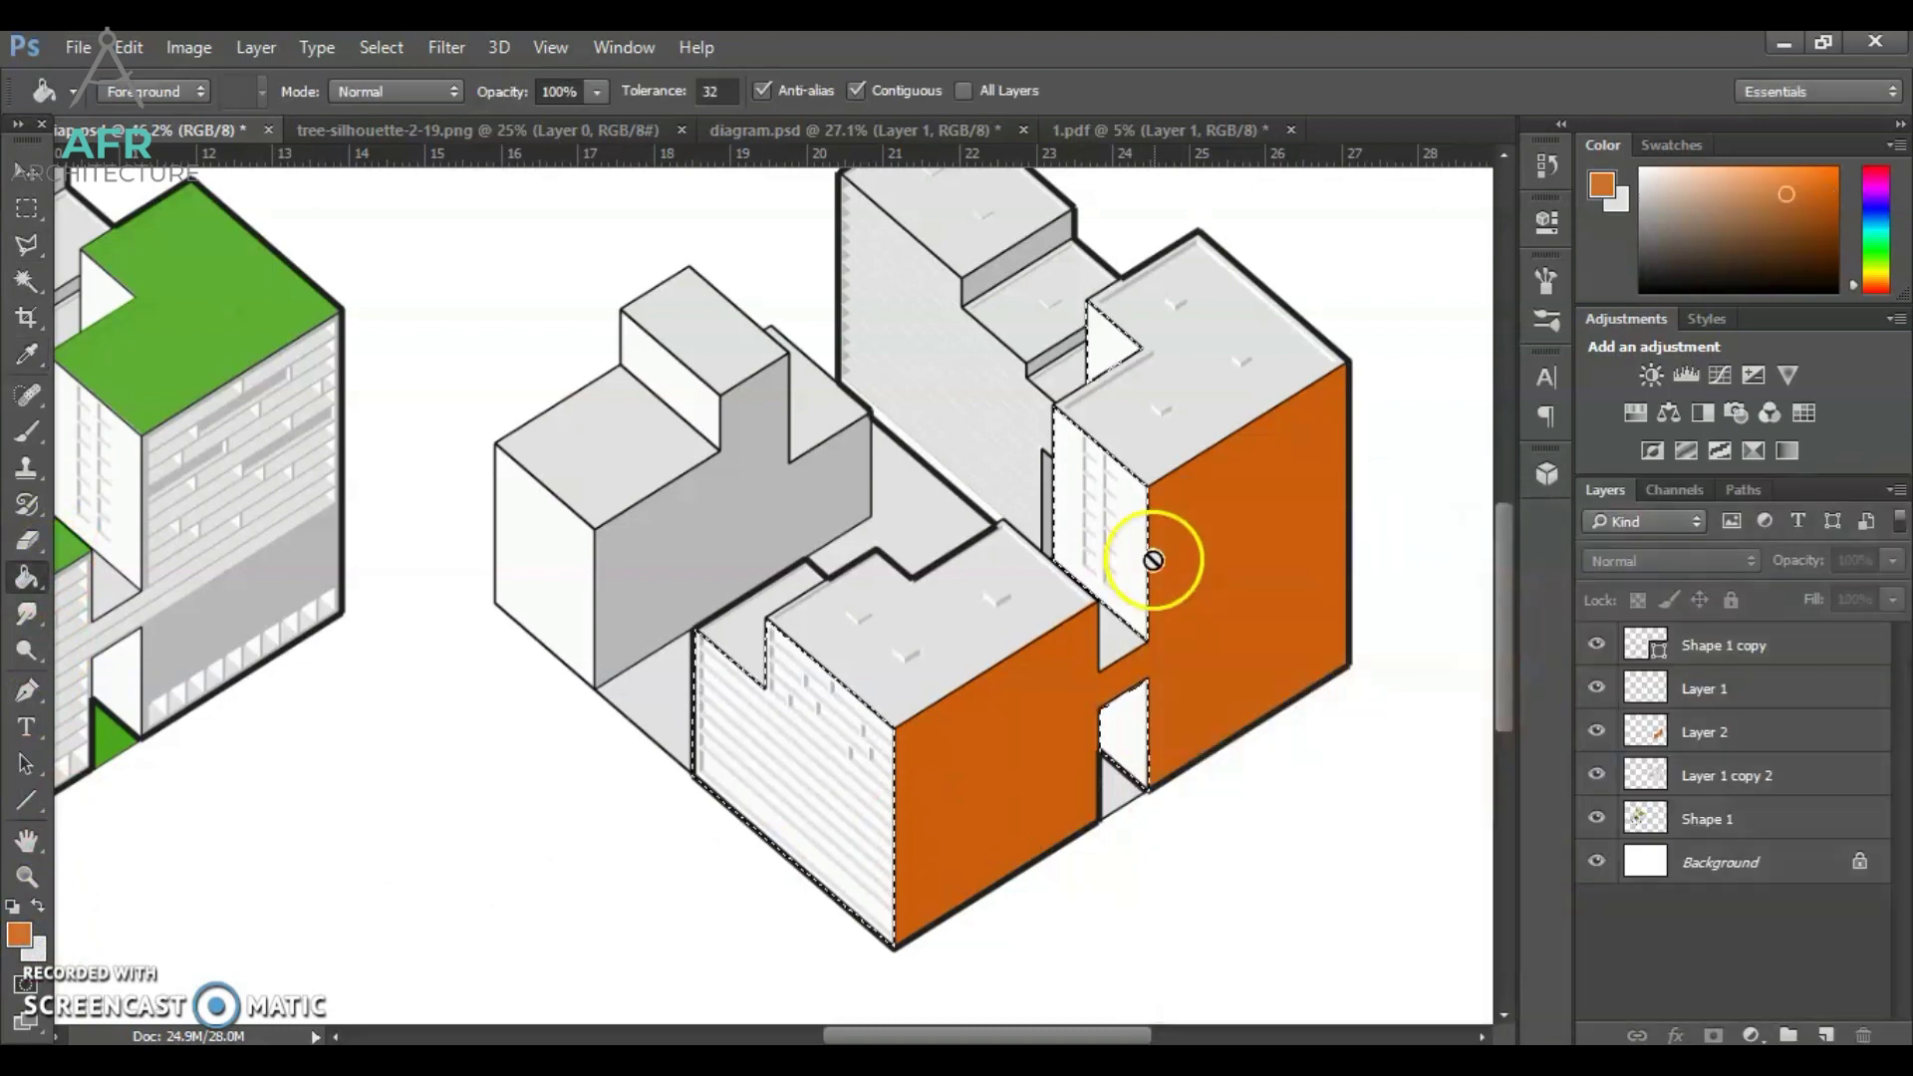
pyautogui.click(1722, 730)
pyautogui.click(1131, 549)
pyautogui.hotkey('ctrl', 'd')
# Select the roofs of the front and tall orange blocks and the small surface between them with the Polygonal Lasso.
pyautogui.press('l')
pyautogui.scroll(4, 821, 617)
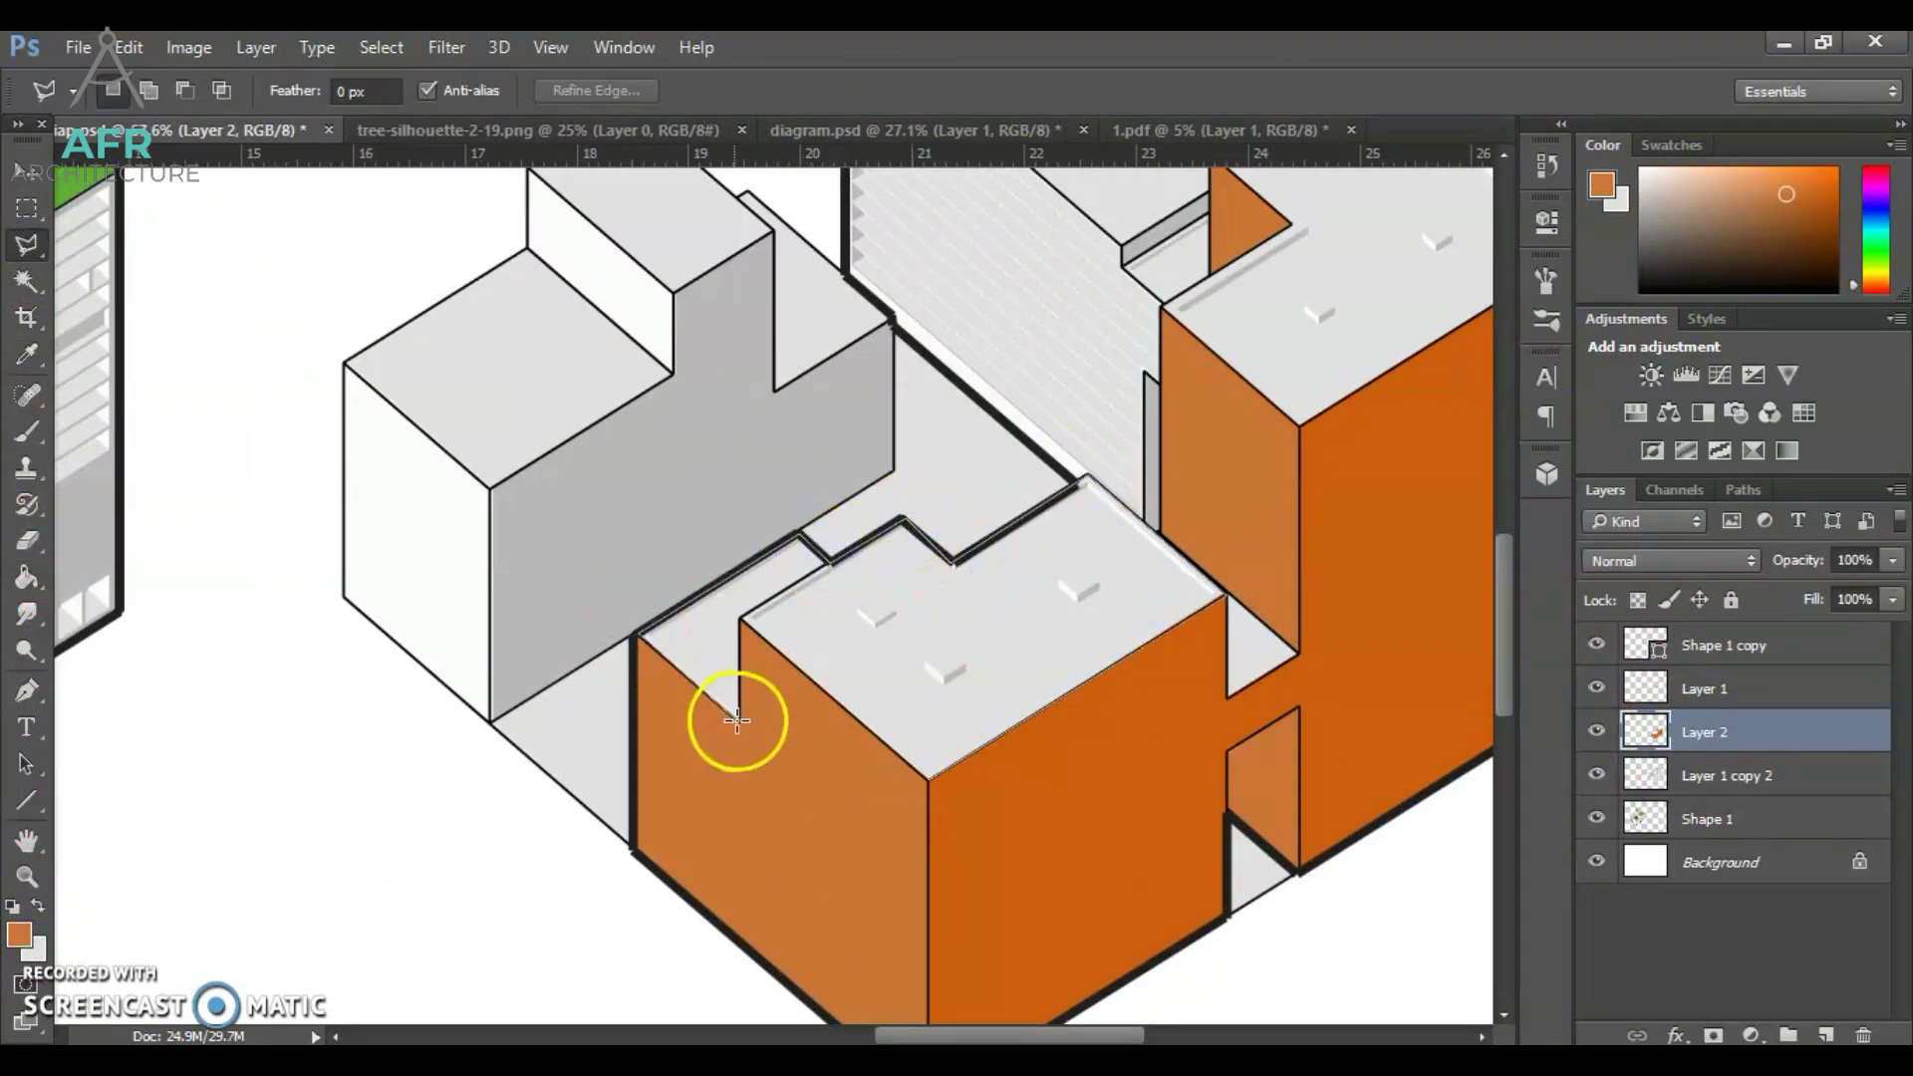
pyautogui.click(740, 618)
pyautogui.click(928, 780)
pyautogui.scroll(2, 1328, 894)
pyautogui.keyDown('shift'); pyautogui.click(1228, 809); pyautogui.keyUp('shift')
pyautogui.click(1224, 707)
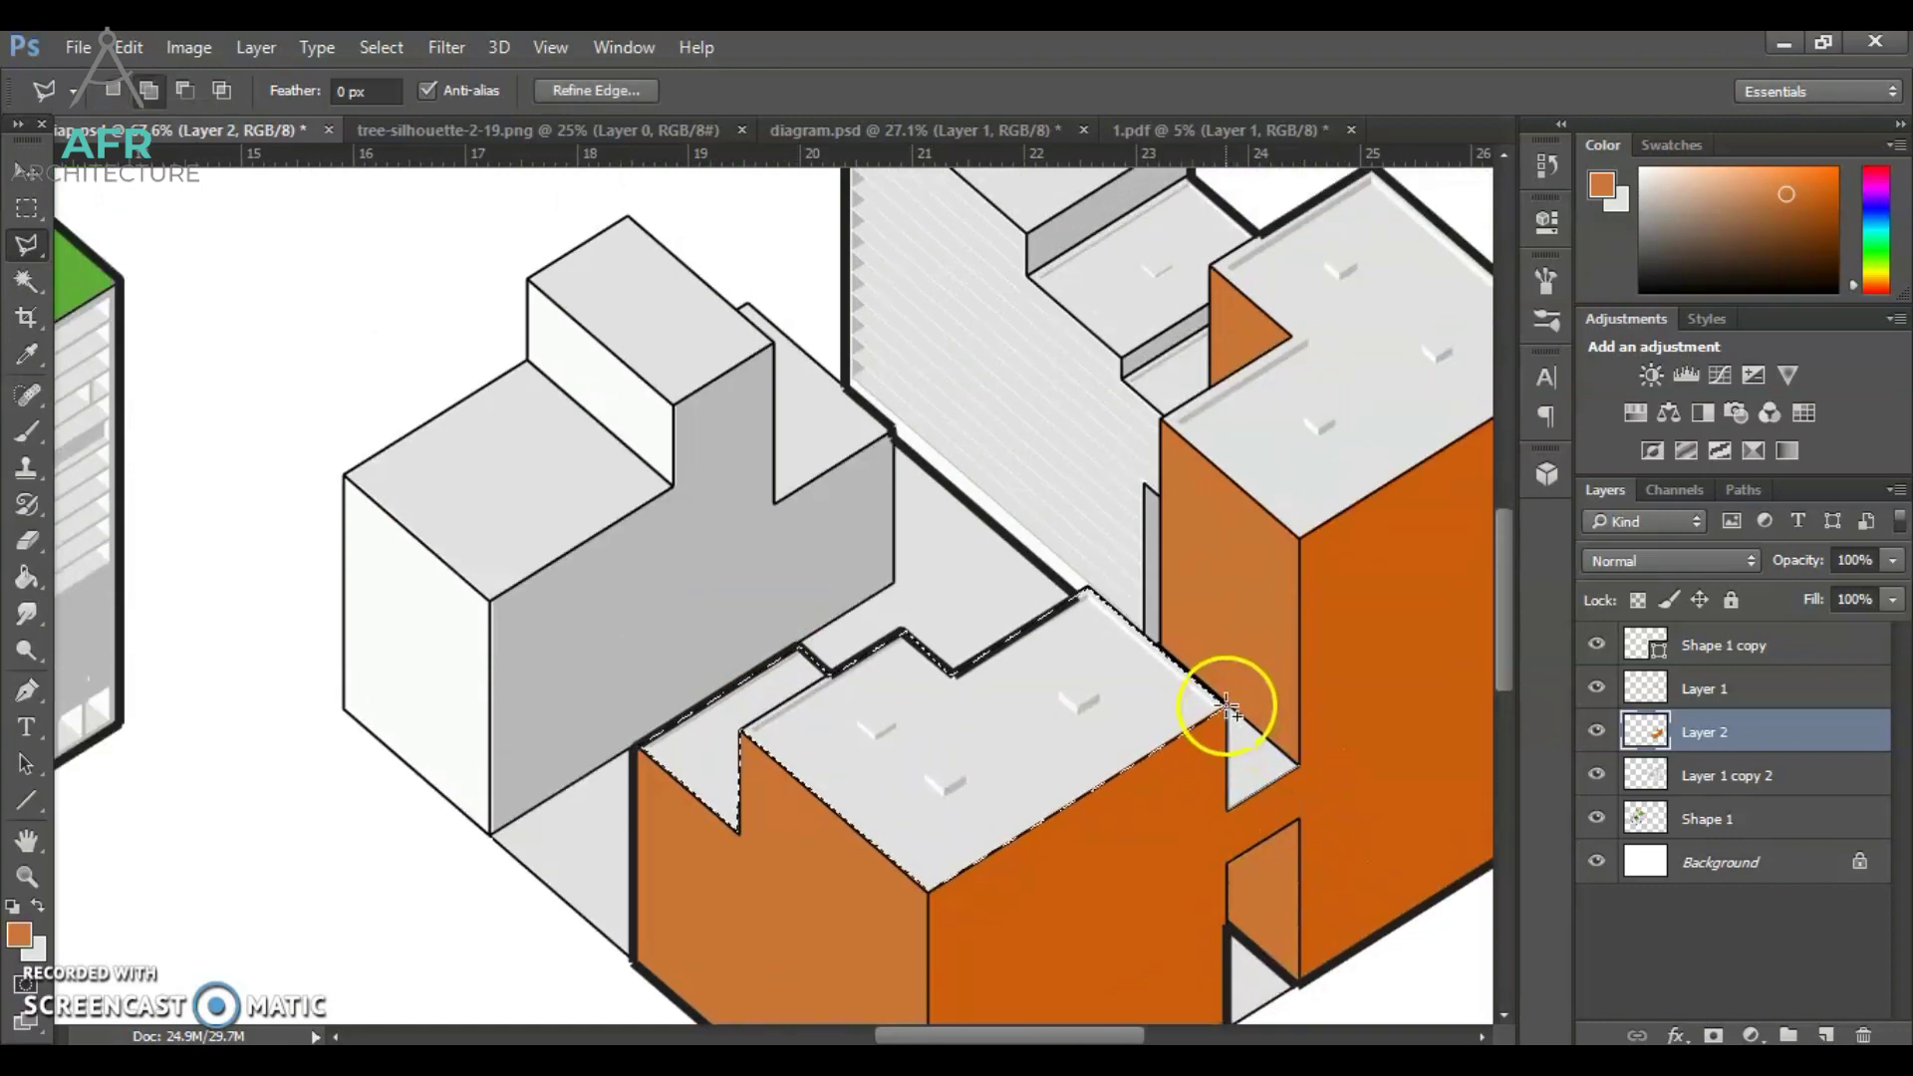
pyautogui.doubleClick(1299, 765)
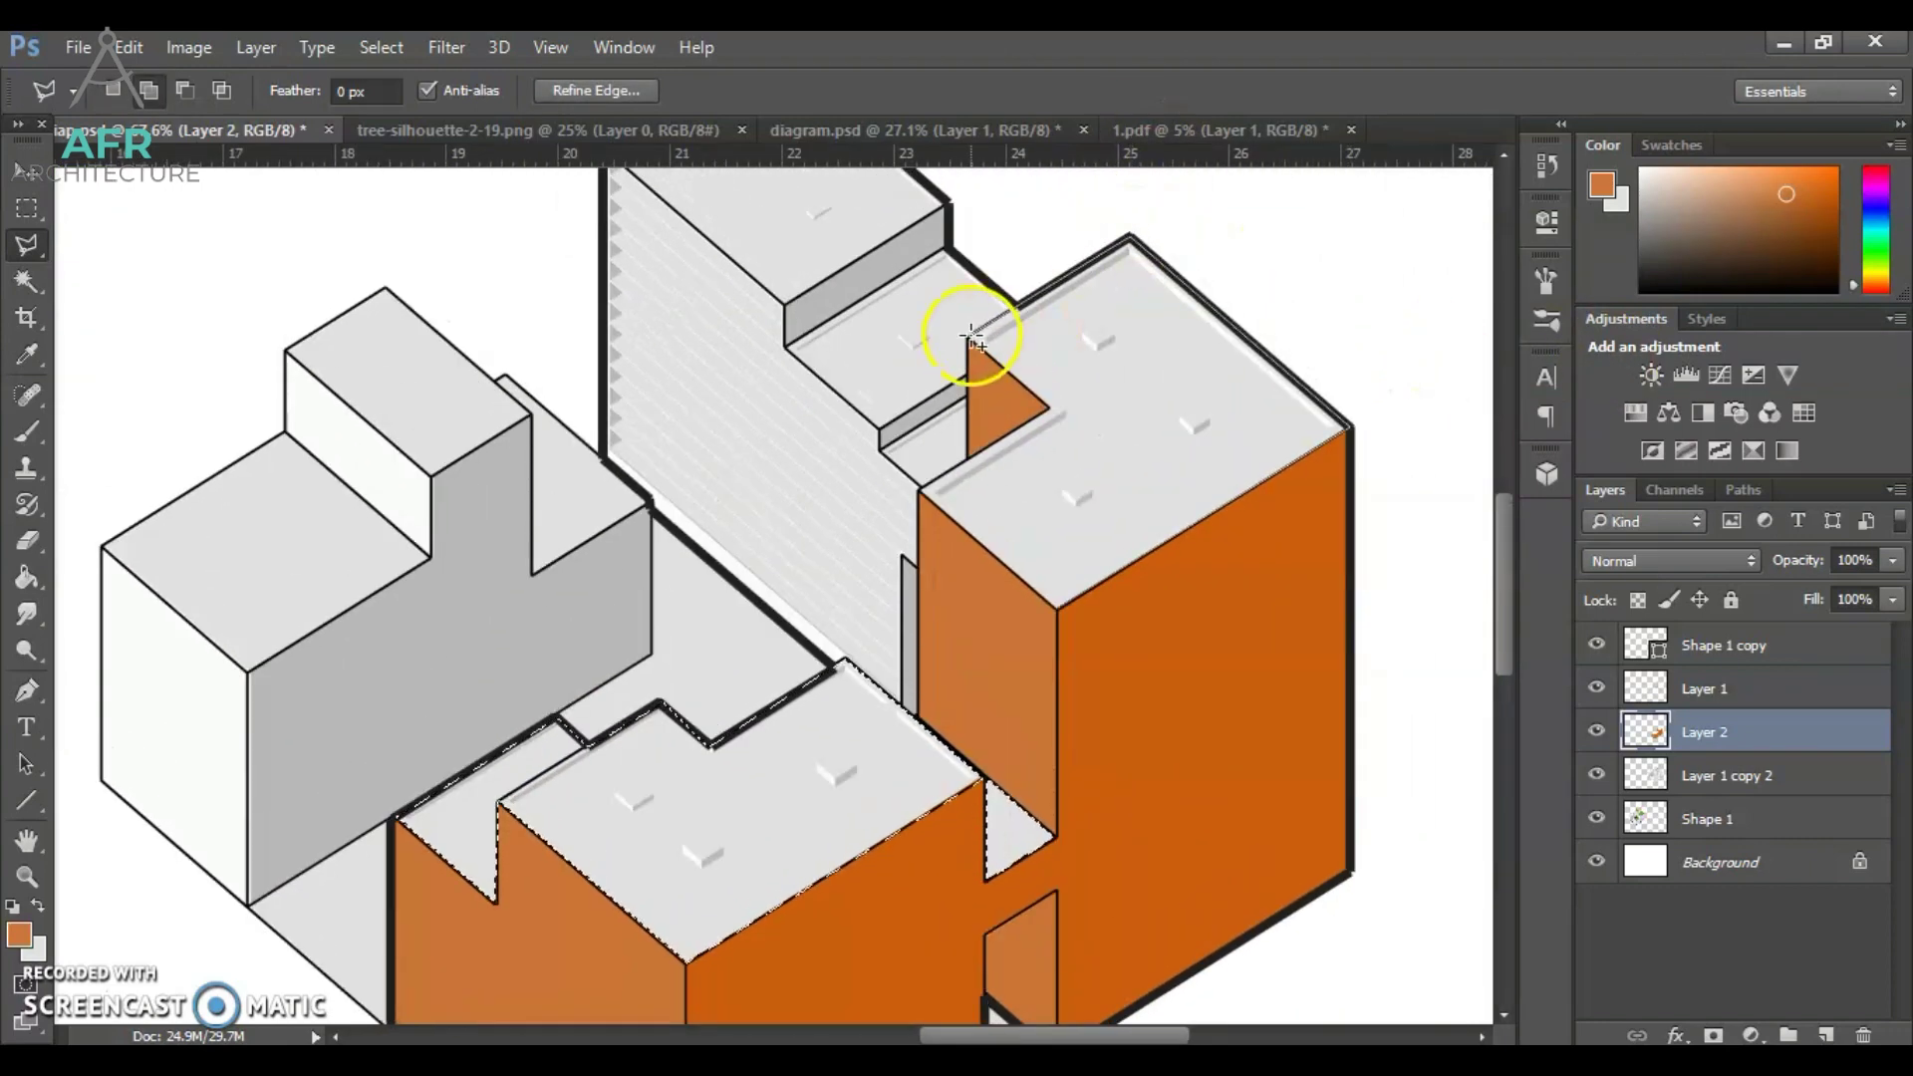
pyautogui.click(1057, 608)
# Fill the selected roof surfaces with a darker orange on Layer 2 and deselect.
pyautogui.scroll(-5, 1228, 817)
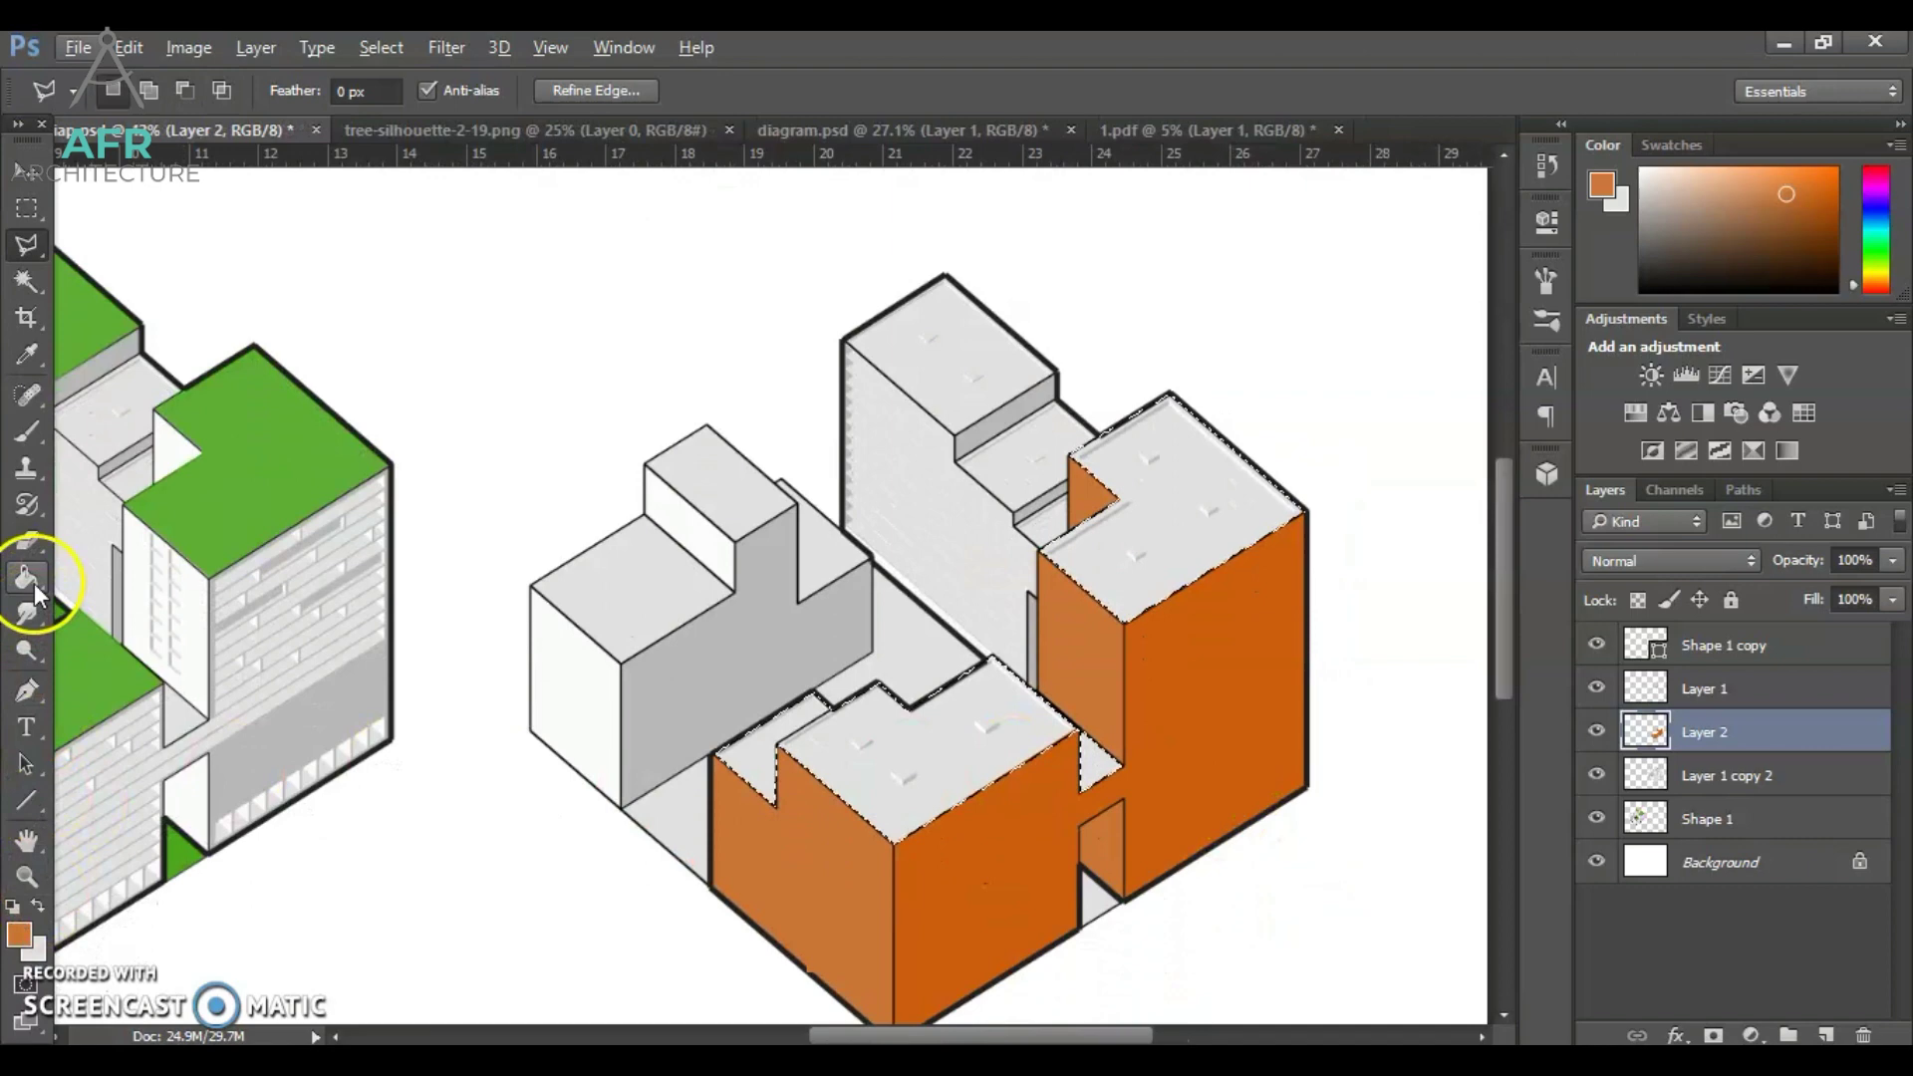
pyautogui.click(19, 935)
pyautogui.moveTo(1435, 674)
pyautogui.mouseDown()
pyautogui.moveTo(1486, 710)
pyautogui.moveTo(1499, 680)
pyautogui.mouseUp()
pyautogui.click(1775, 547)
pyautogui.click(1150, 445)
pyautogui.click(1006, 727)
pyautogui.scroll(-2, 1101, 781)
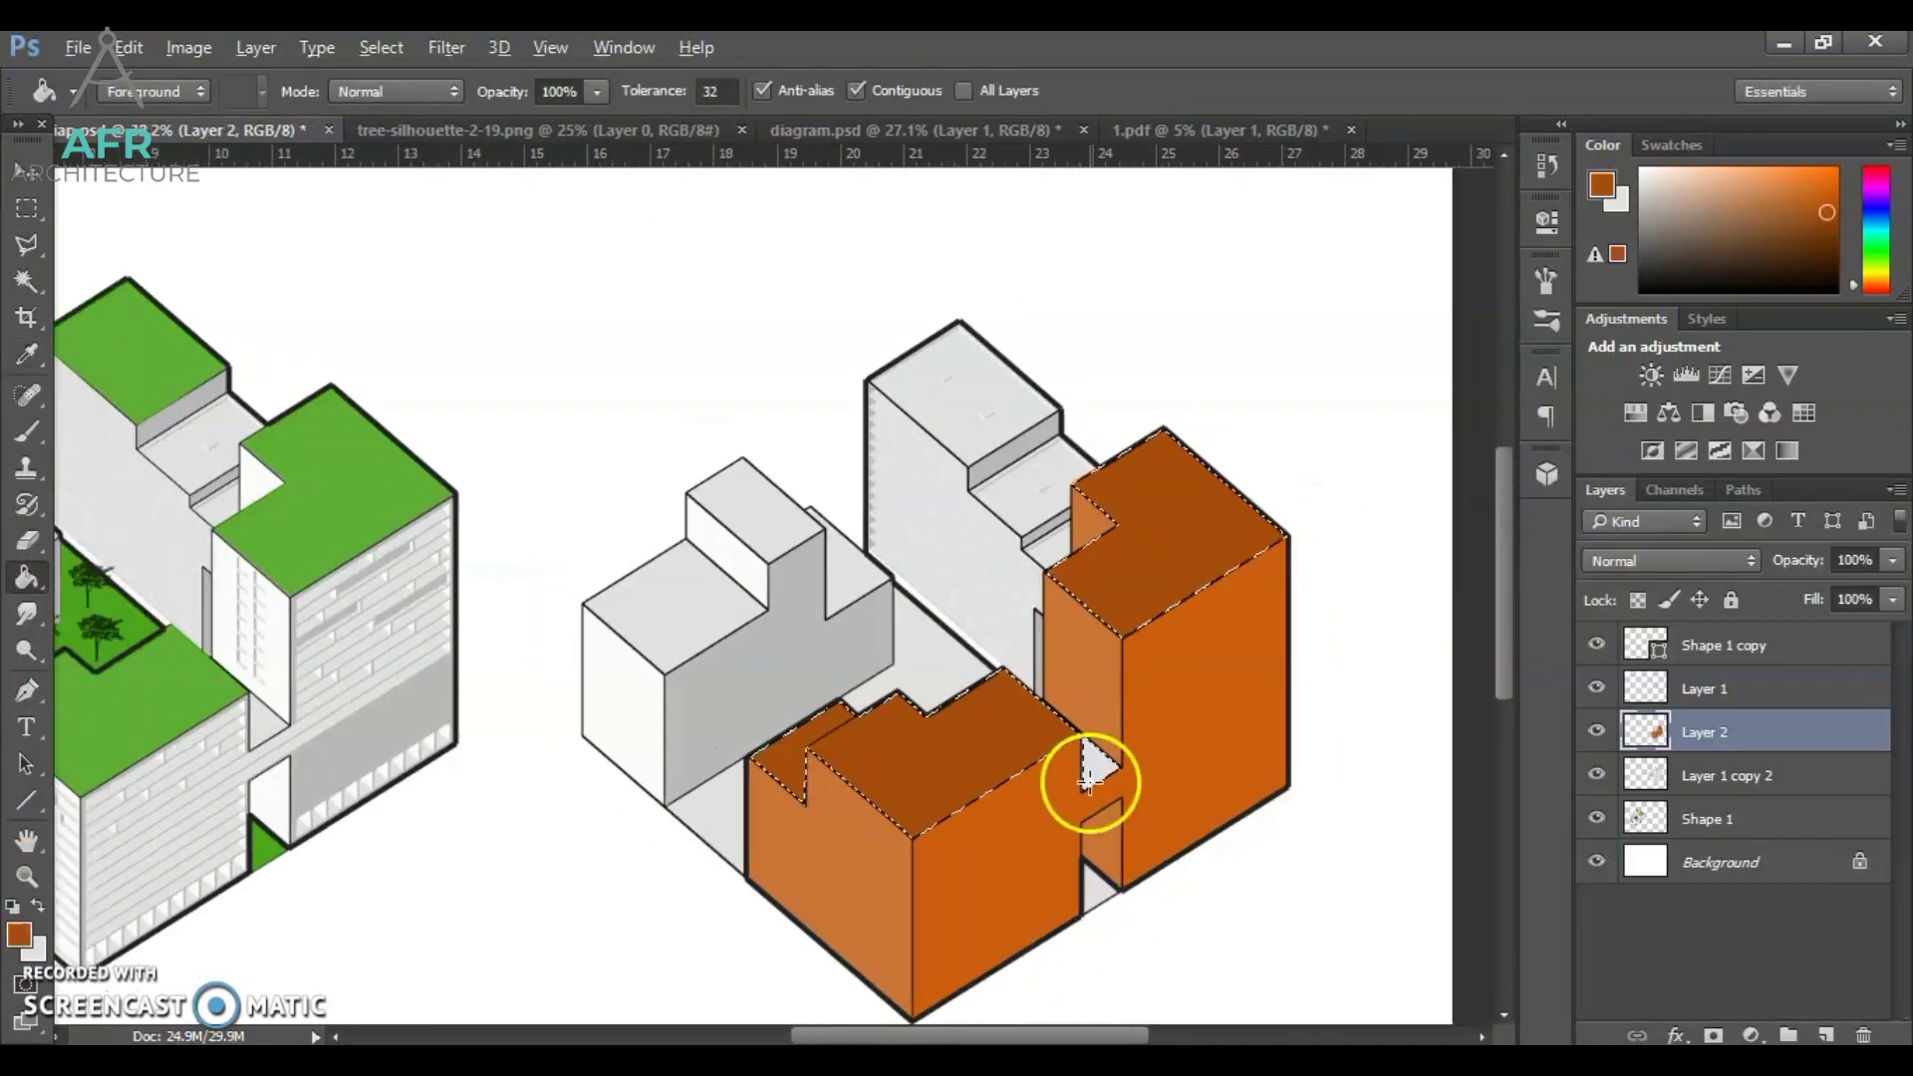
pyautogui.click(1102, 771)
pyautogui.hotkey('ctrl', 'd')
# Lower the opacity of Layer 2 to 79%.
pyautogui.moveTo(1213, 881); pyautogui.dragTo(1200, 773)
pyautogui.moveTo(1853, 585); pyautogui.dragTo(1871, 594)
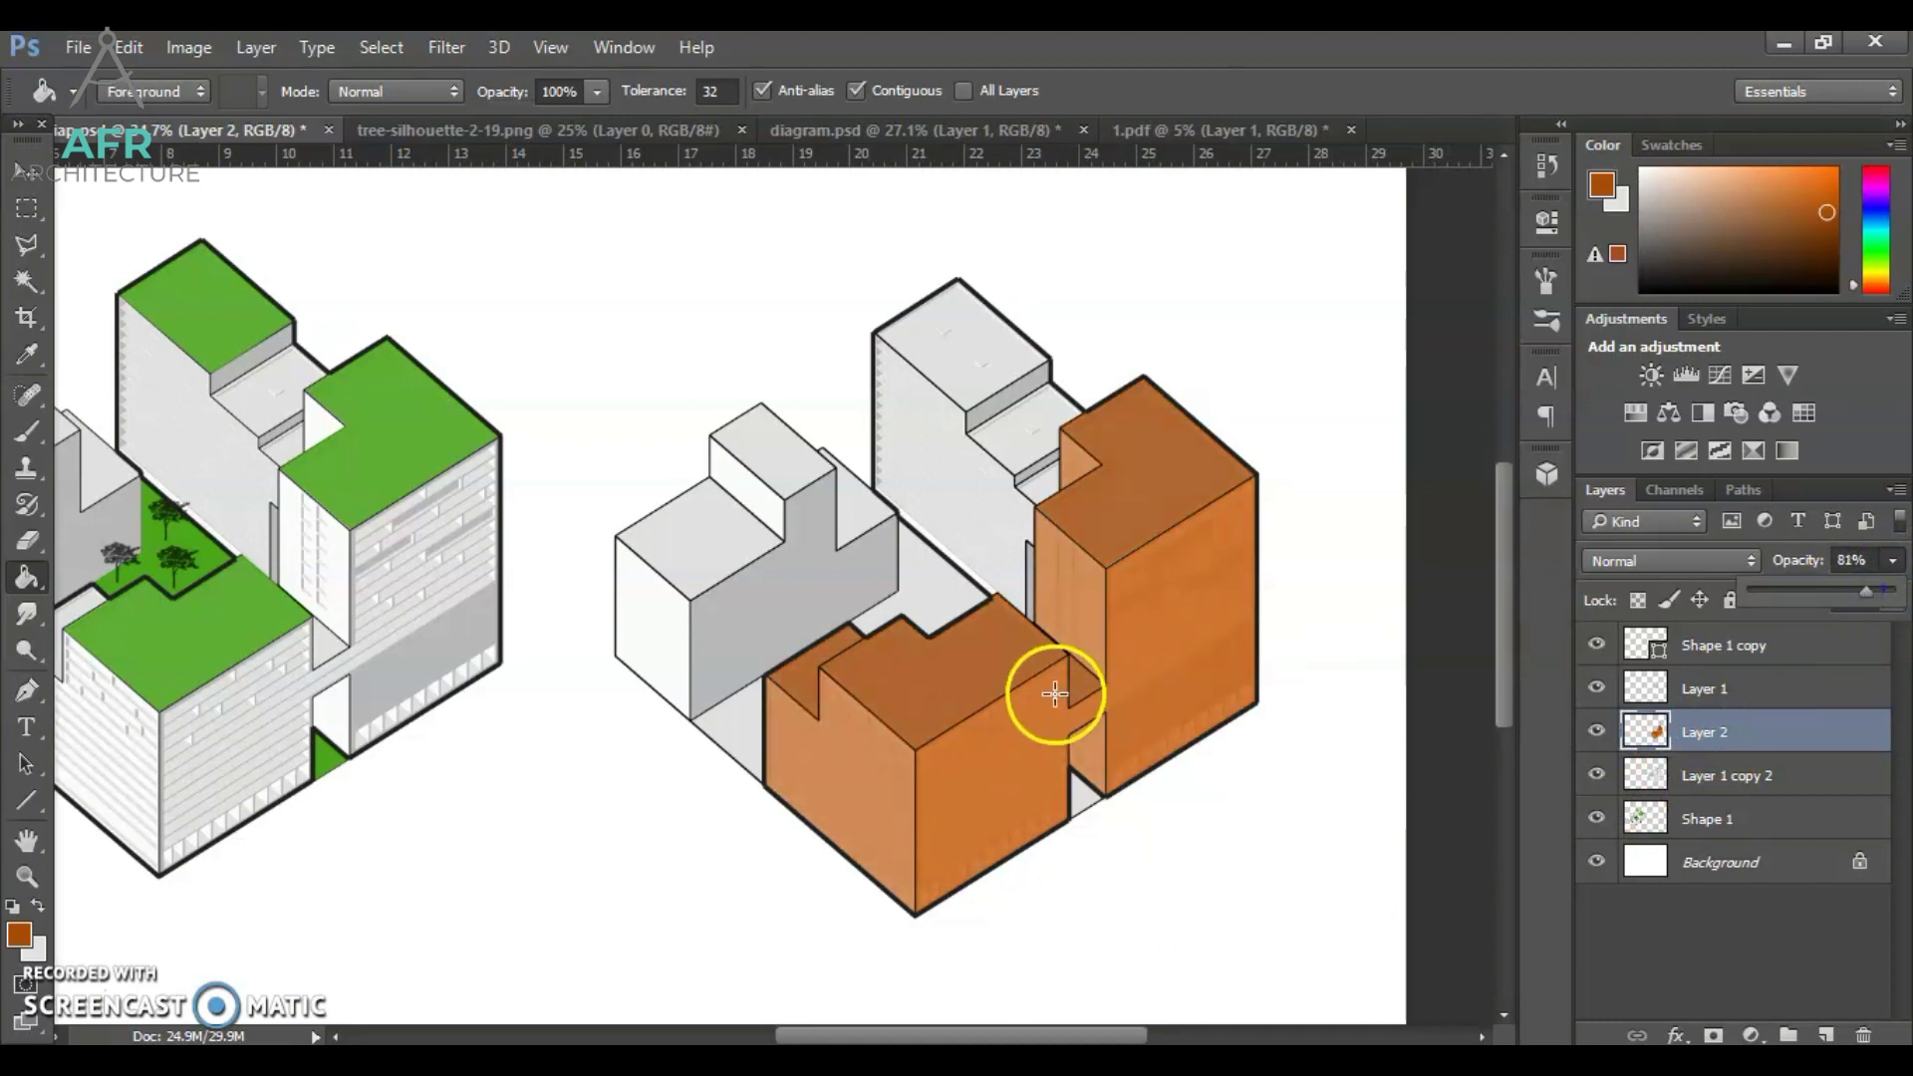
pyautogui.scroll(-4, 1130, 759)
pyautogui.scroll(5, 1106, 558)
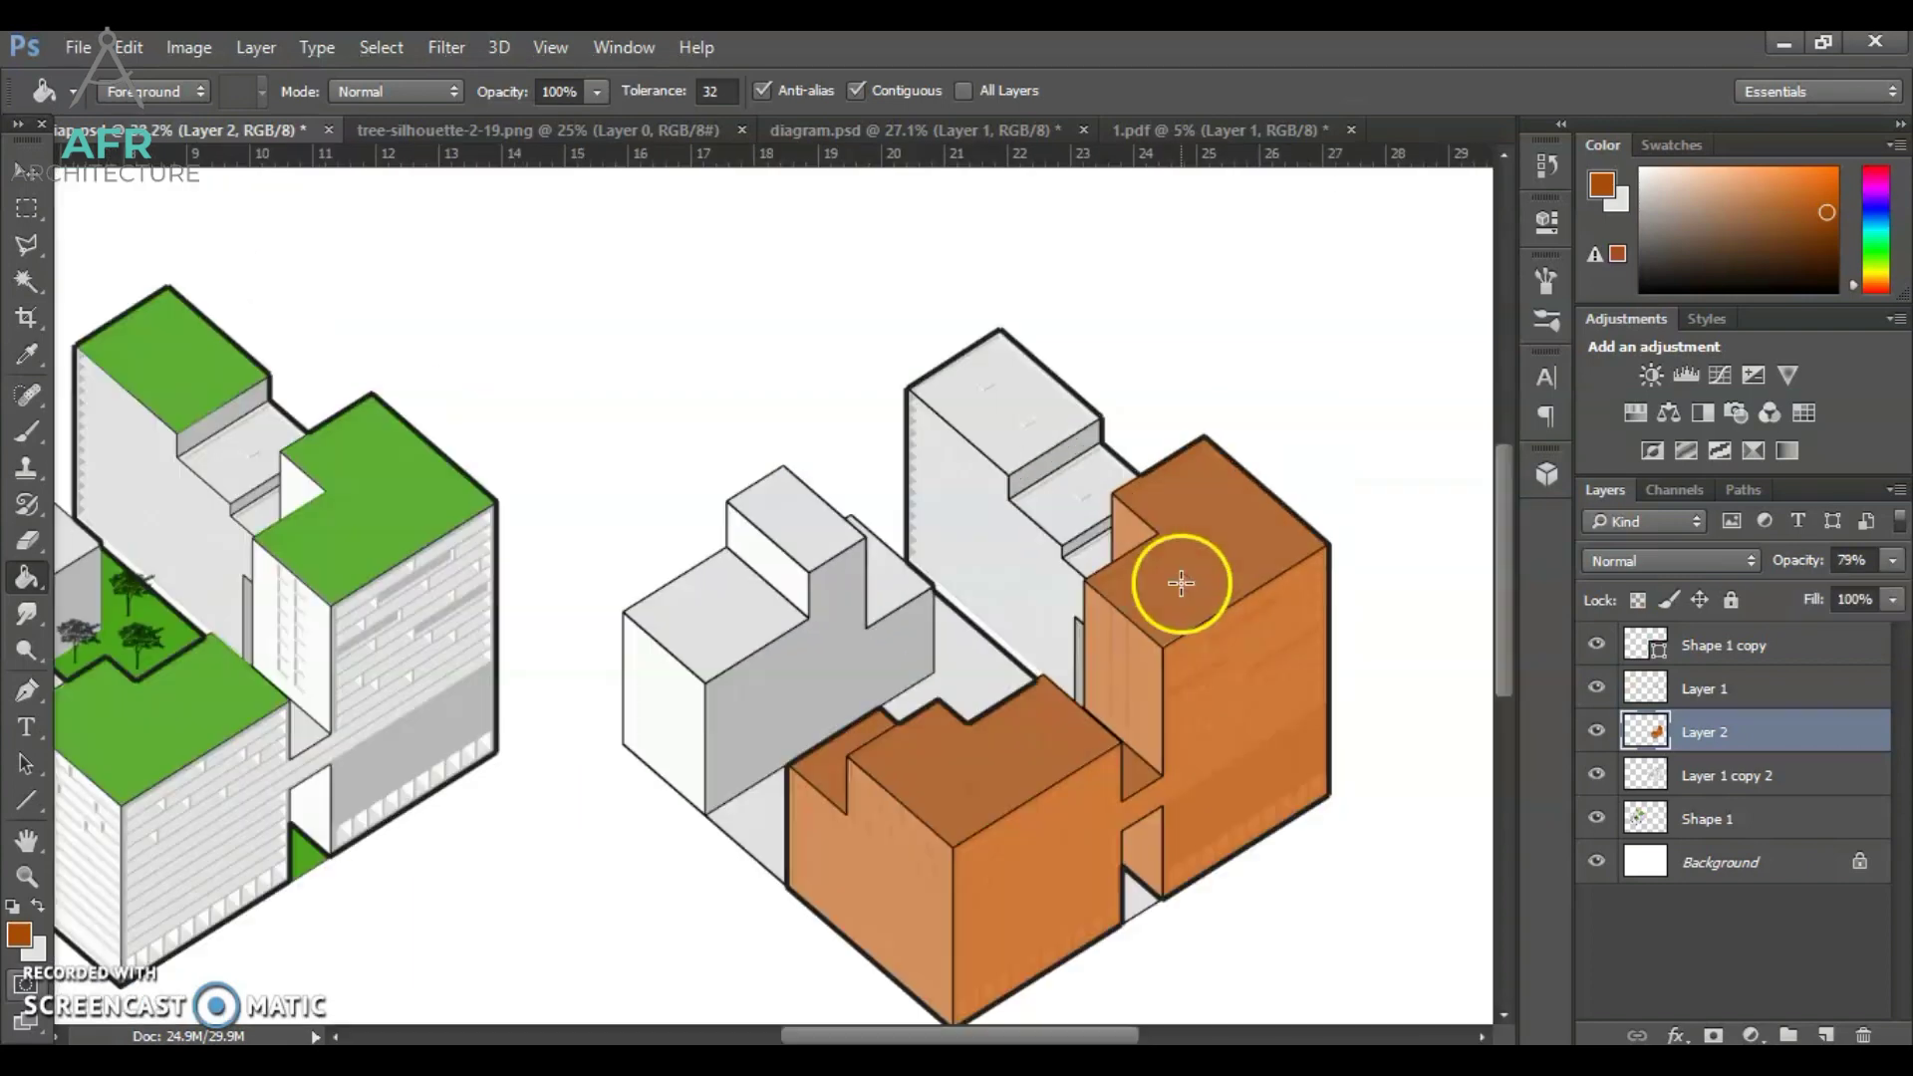
# On a new layer, select the rear block's narrow right-facing faces with the Polygonal Lasso.
pyautogui.click(1825, 1035)
pyautogui.press('l')
pyautogui.scroll(3, 1067, 641)
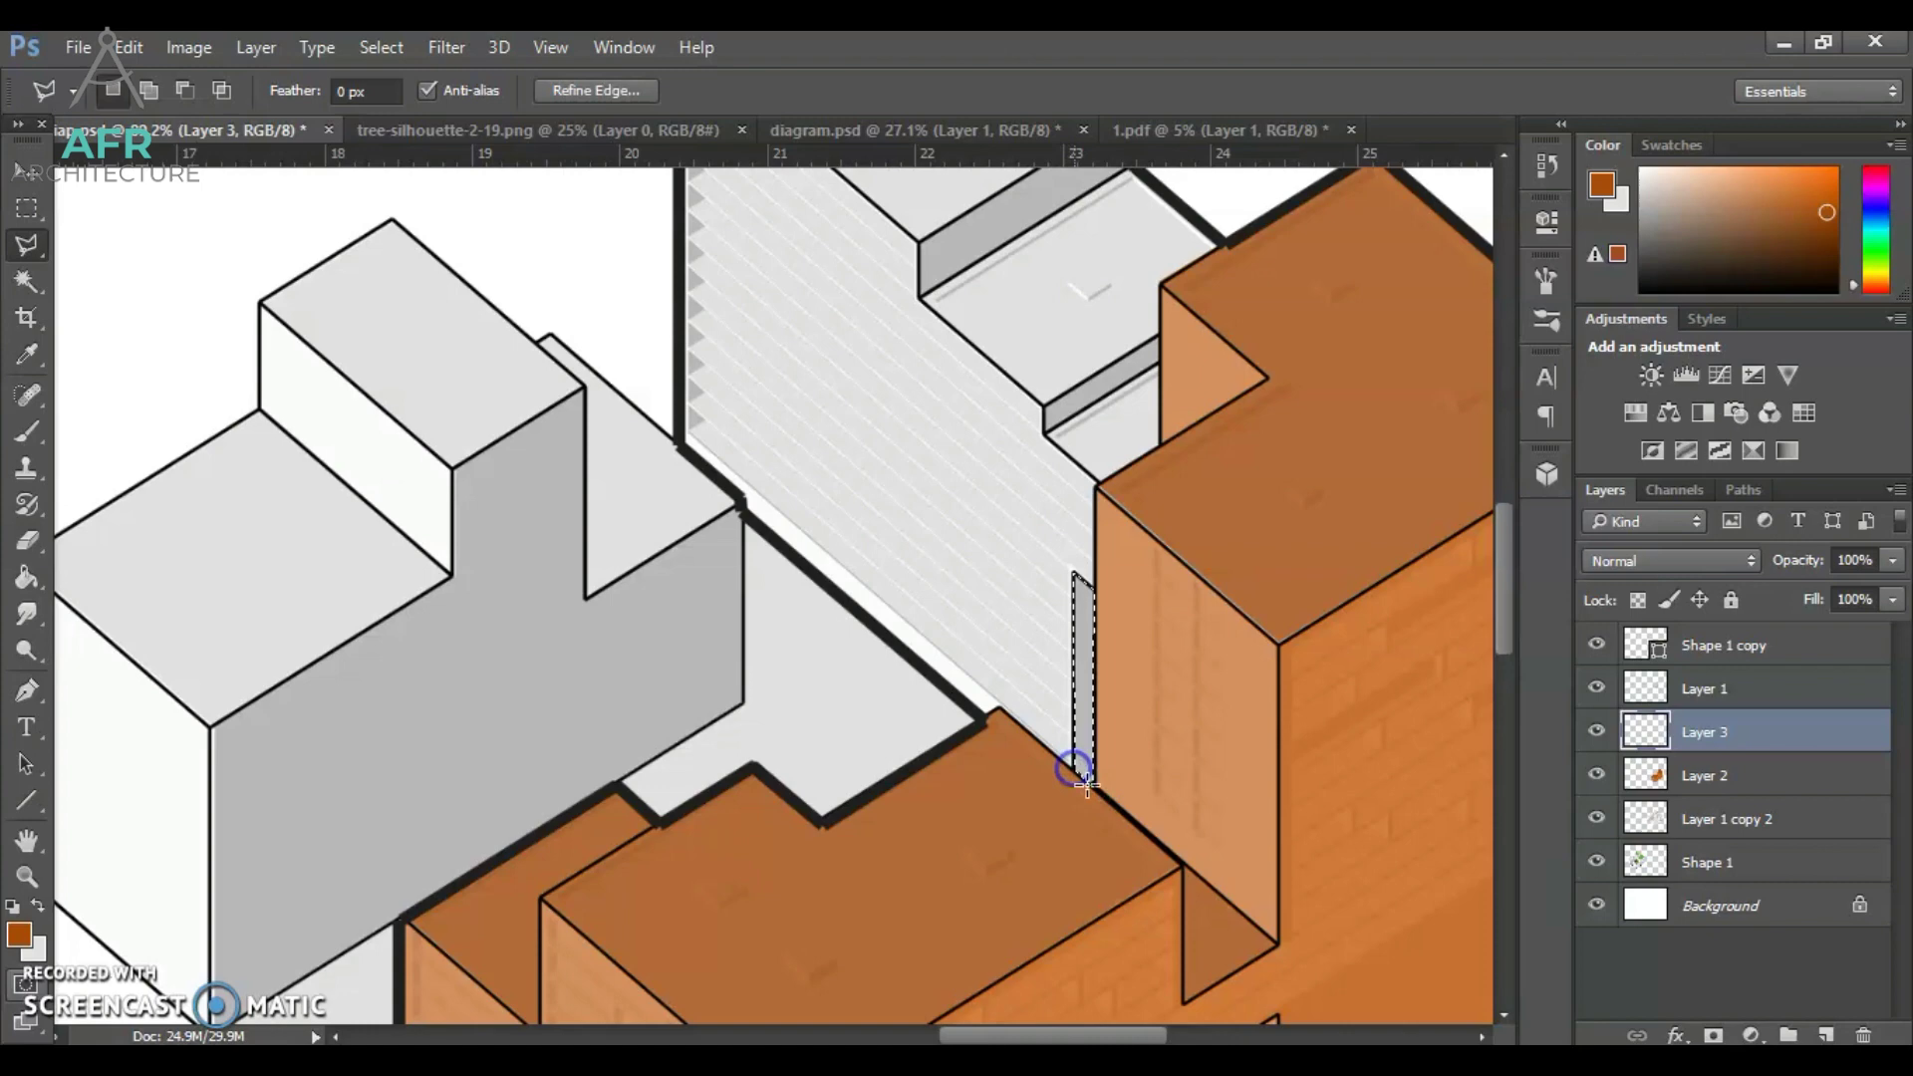
pyautogui.scroll(3, 1066, 747)
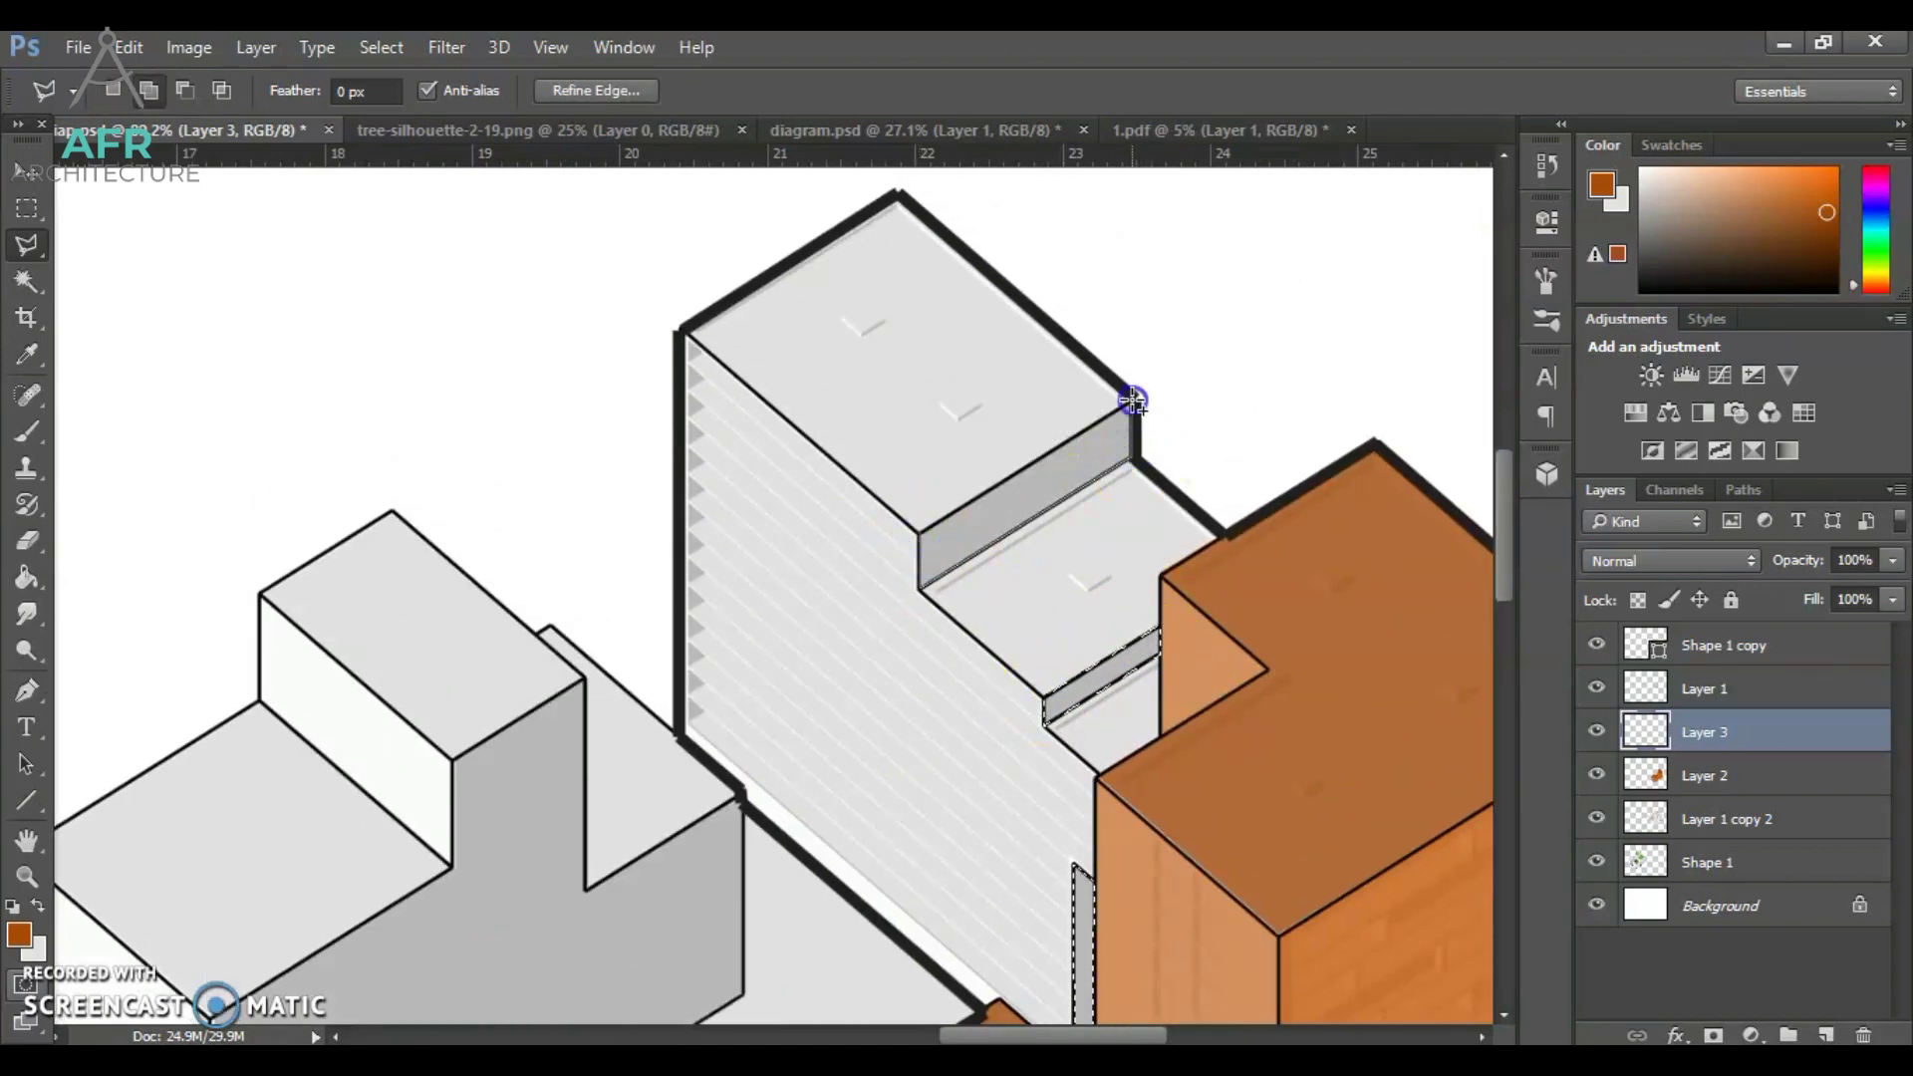
pyautogui.click(1132, 458)
# Fill the rear block's selected narrow faces with red c32424 on Layer 3 and deselect.
pyautogui.scroll(-5, 1081, 630)
pyautogui.click(19, 934)
pyautogui.click(1553, 560)
pyautogui.click(1471, 658)
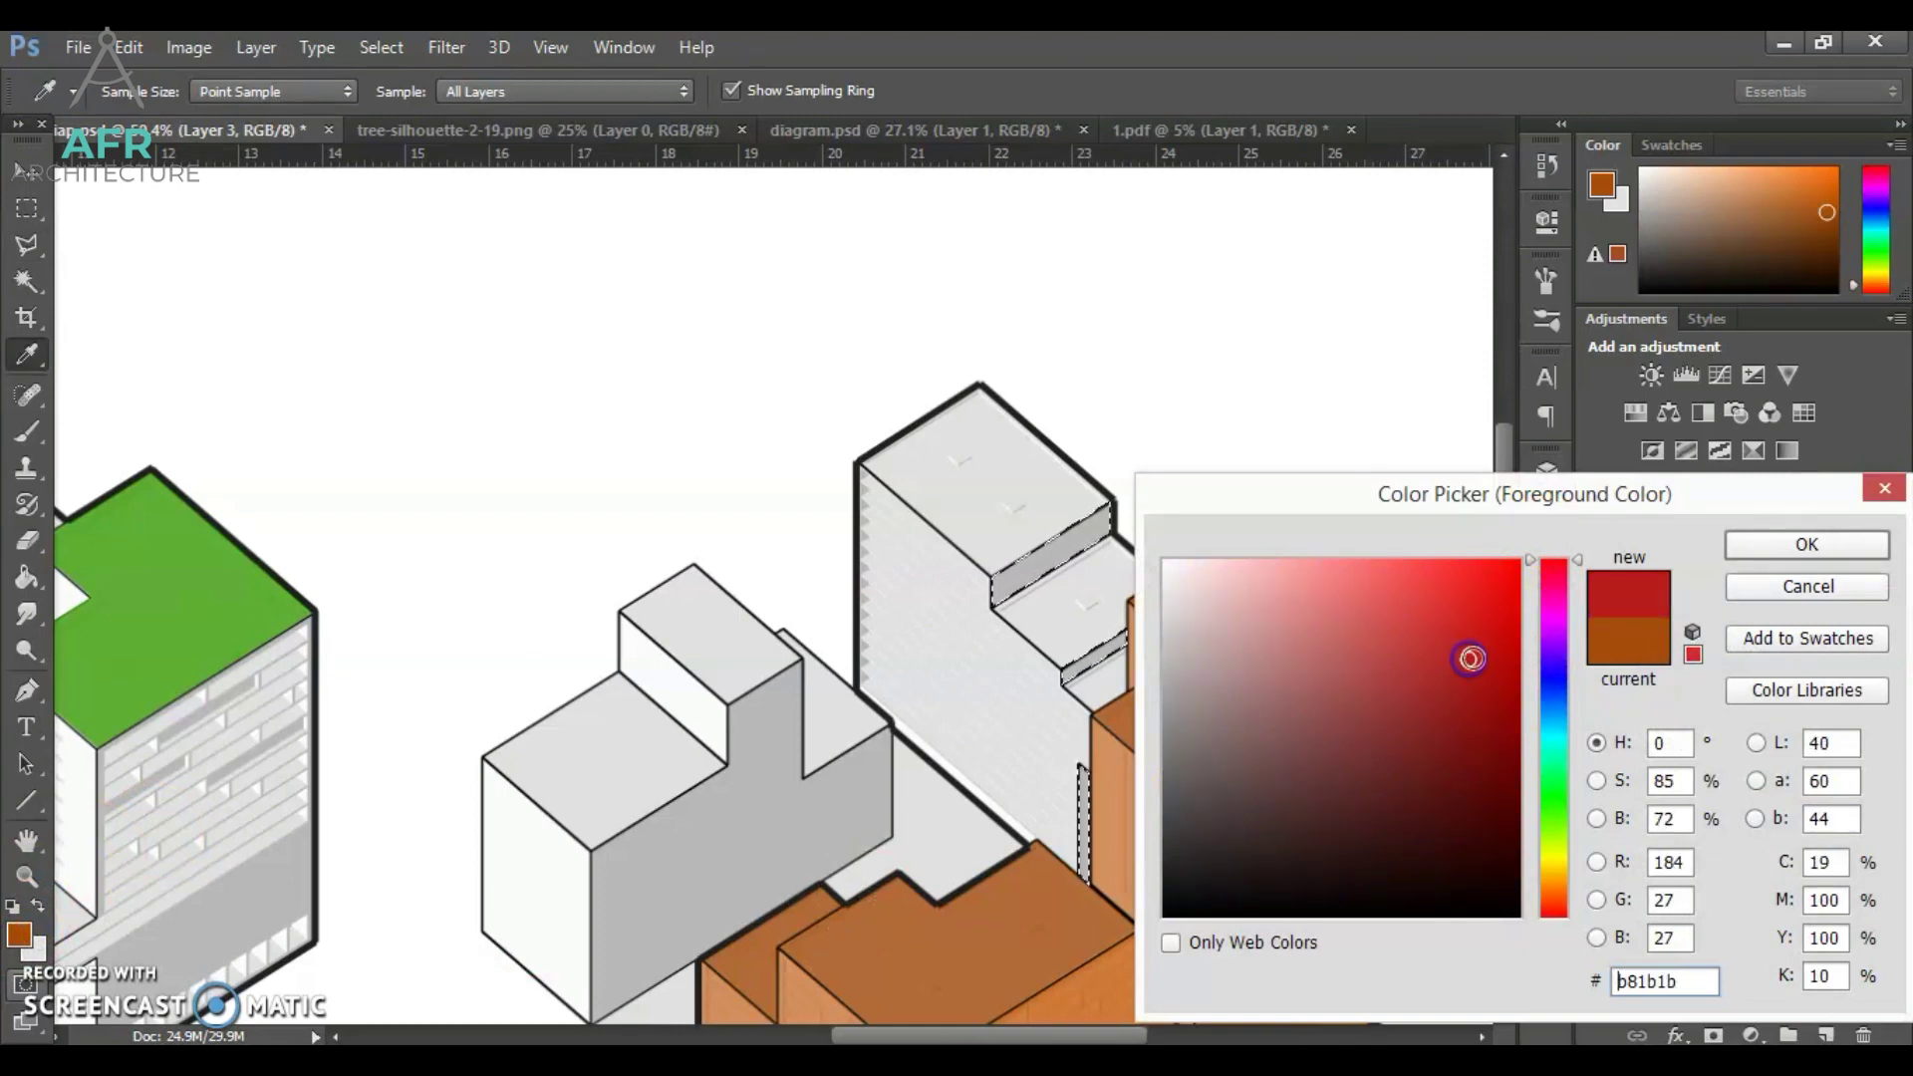
pyautogui.click(1743, 546)
pyautogui.click(26, 577)
pyautogui.click(1068, 551)
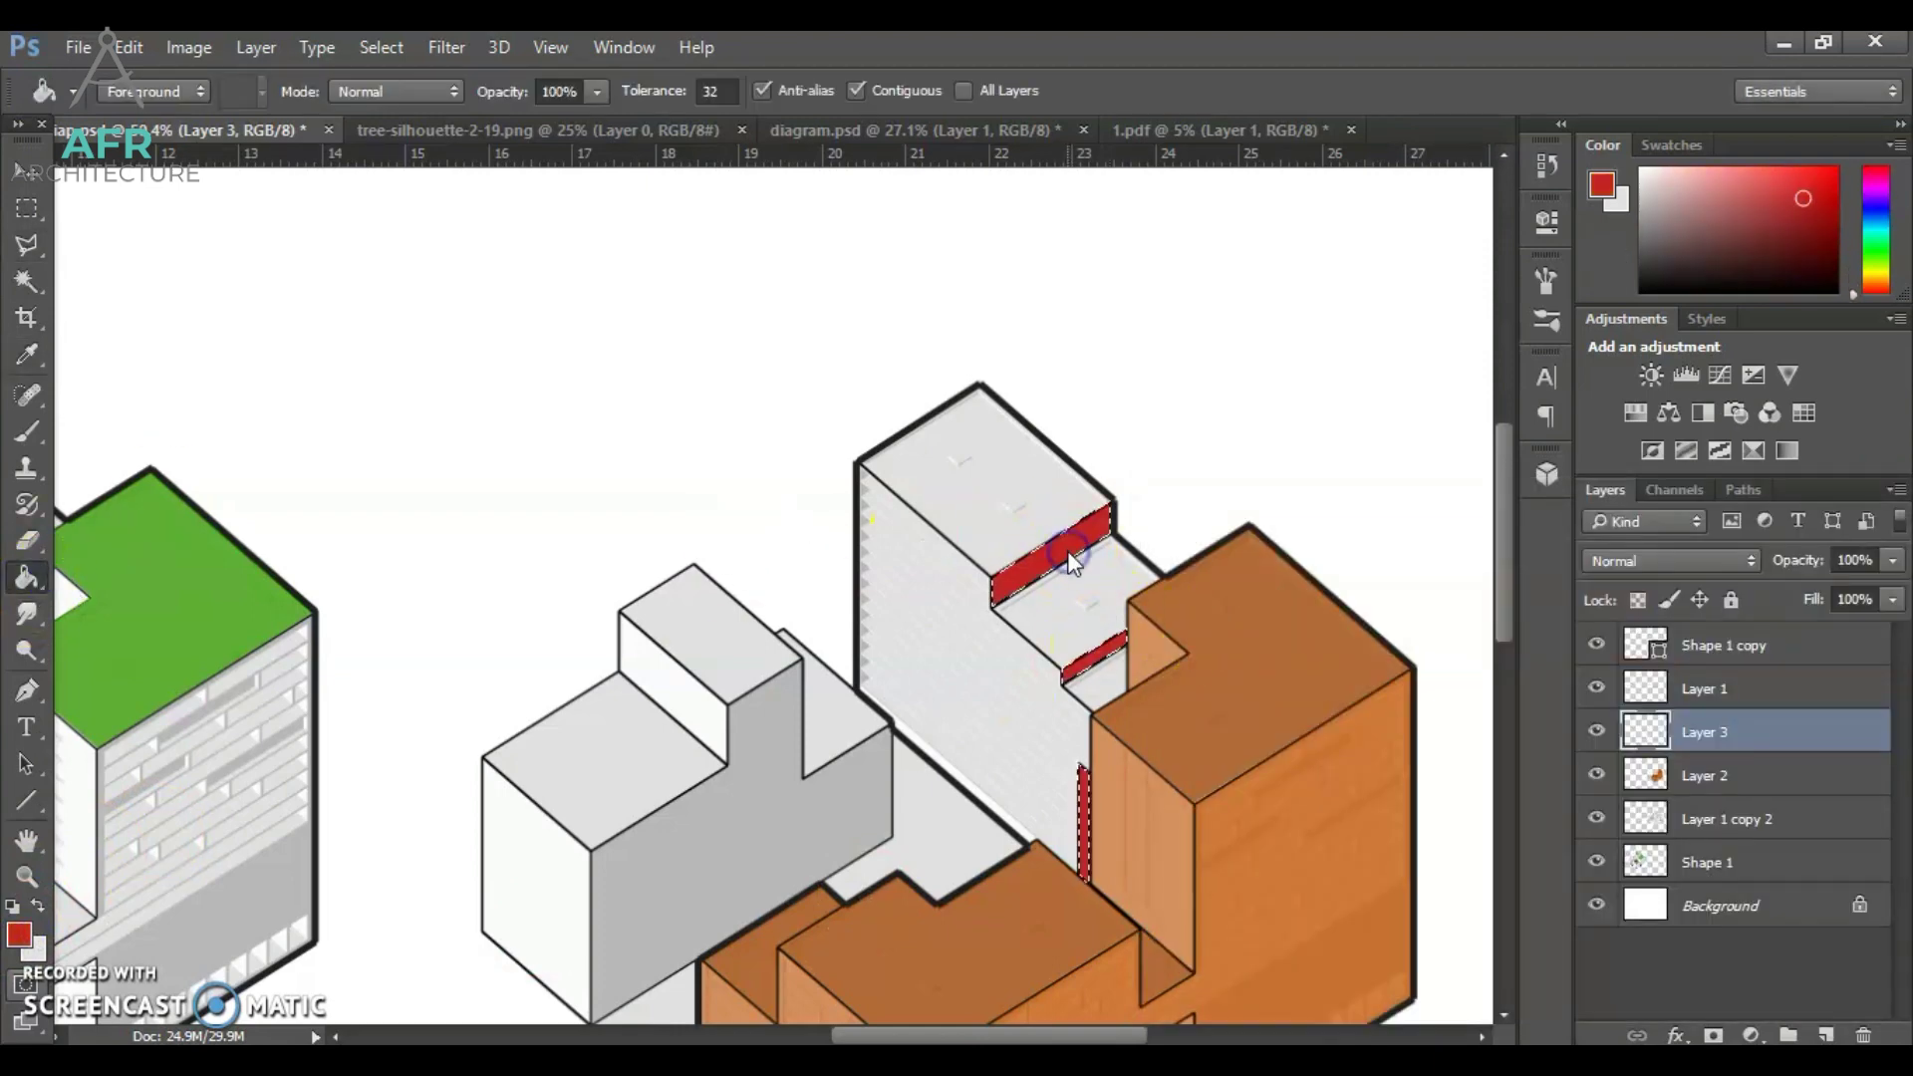
pyautogui.click(18, 933)
pyautogui.click(1805, 544)
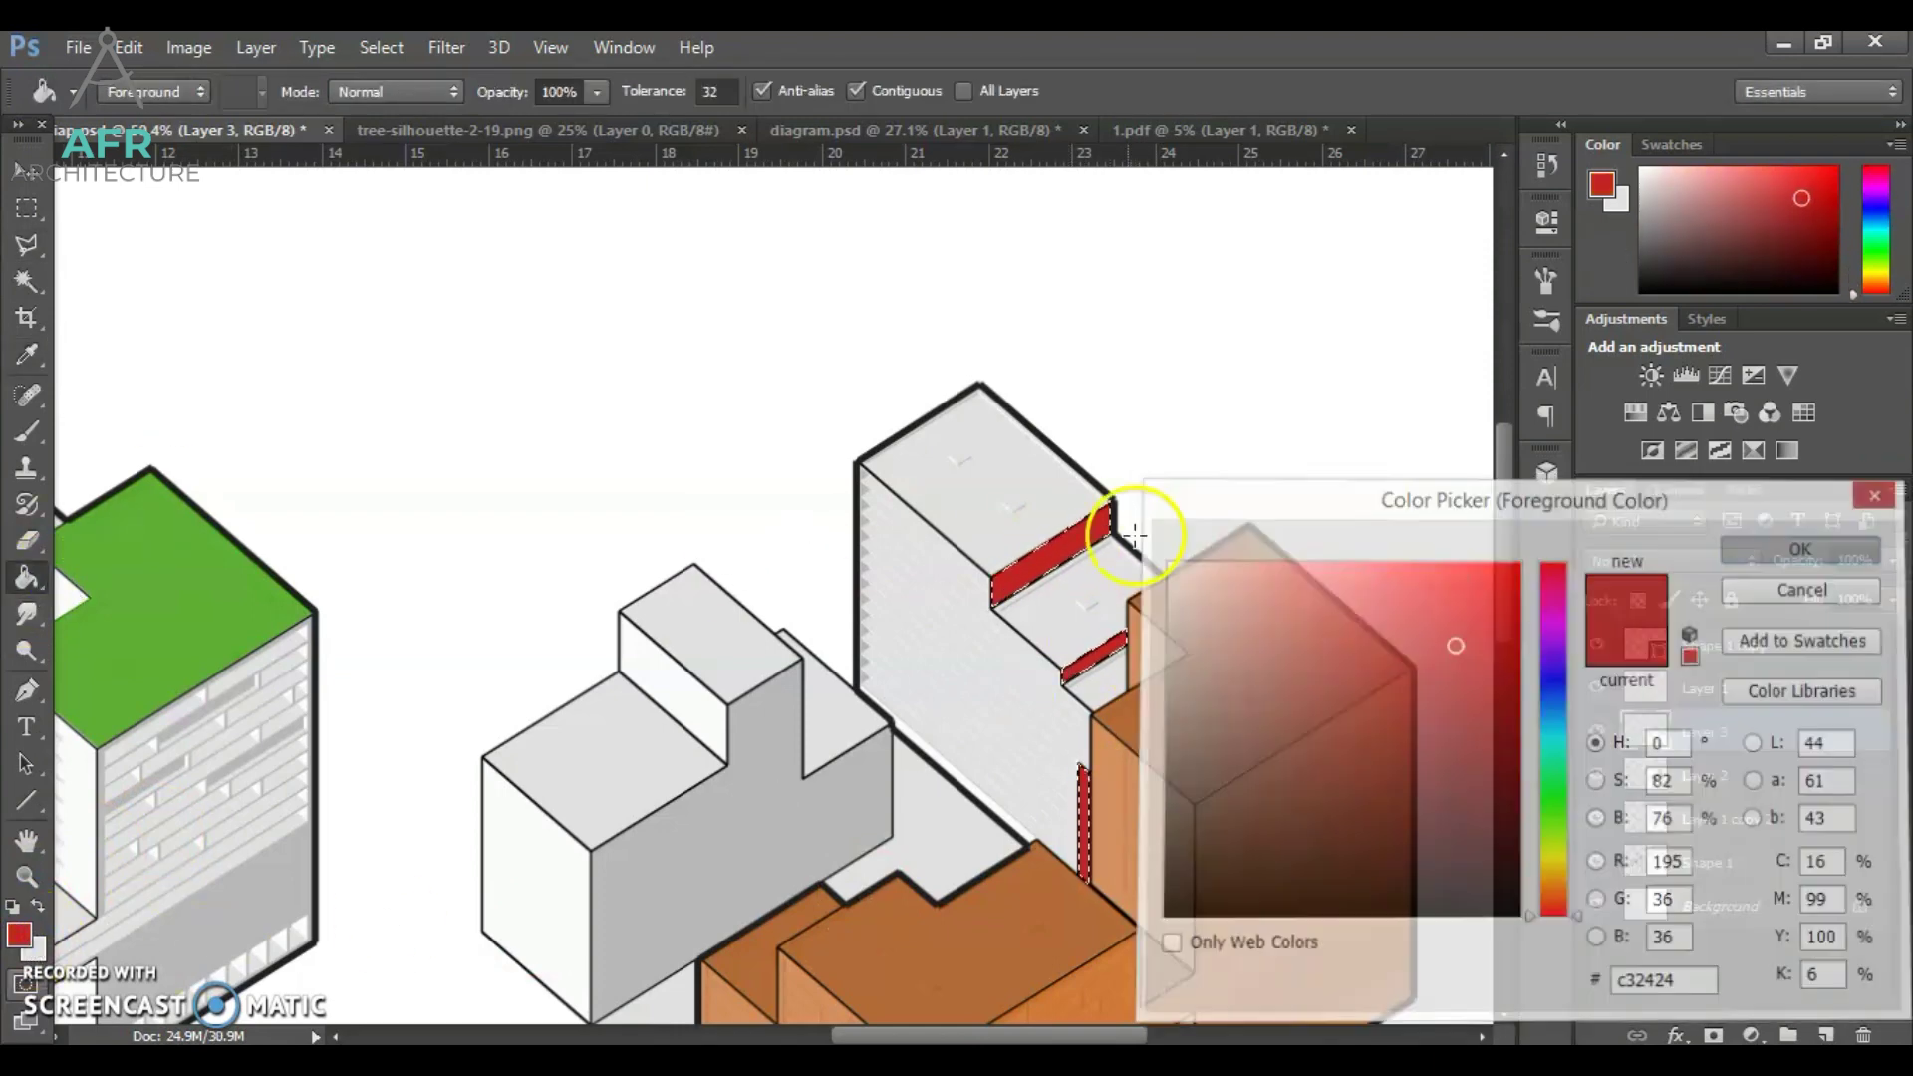
pyautogui.click(27, 244)
pyautogui.hotkey('ctrl', 'd')
# Select the rear block's large left-facing facade with the Polygonal Lasso.
pyautogui.scroll(3, 1100, 833)
pyautogui.scroll(1, 1100, 833)
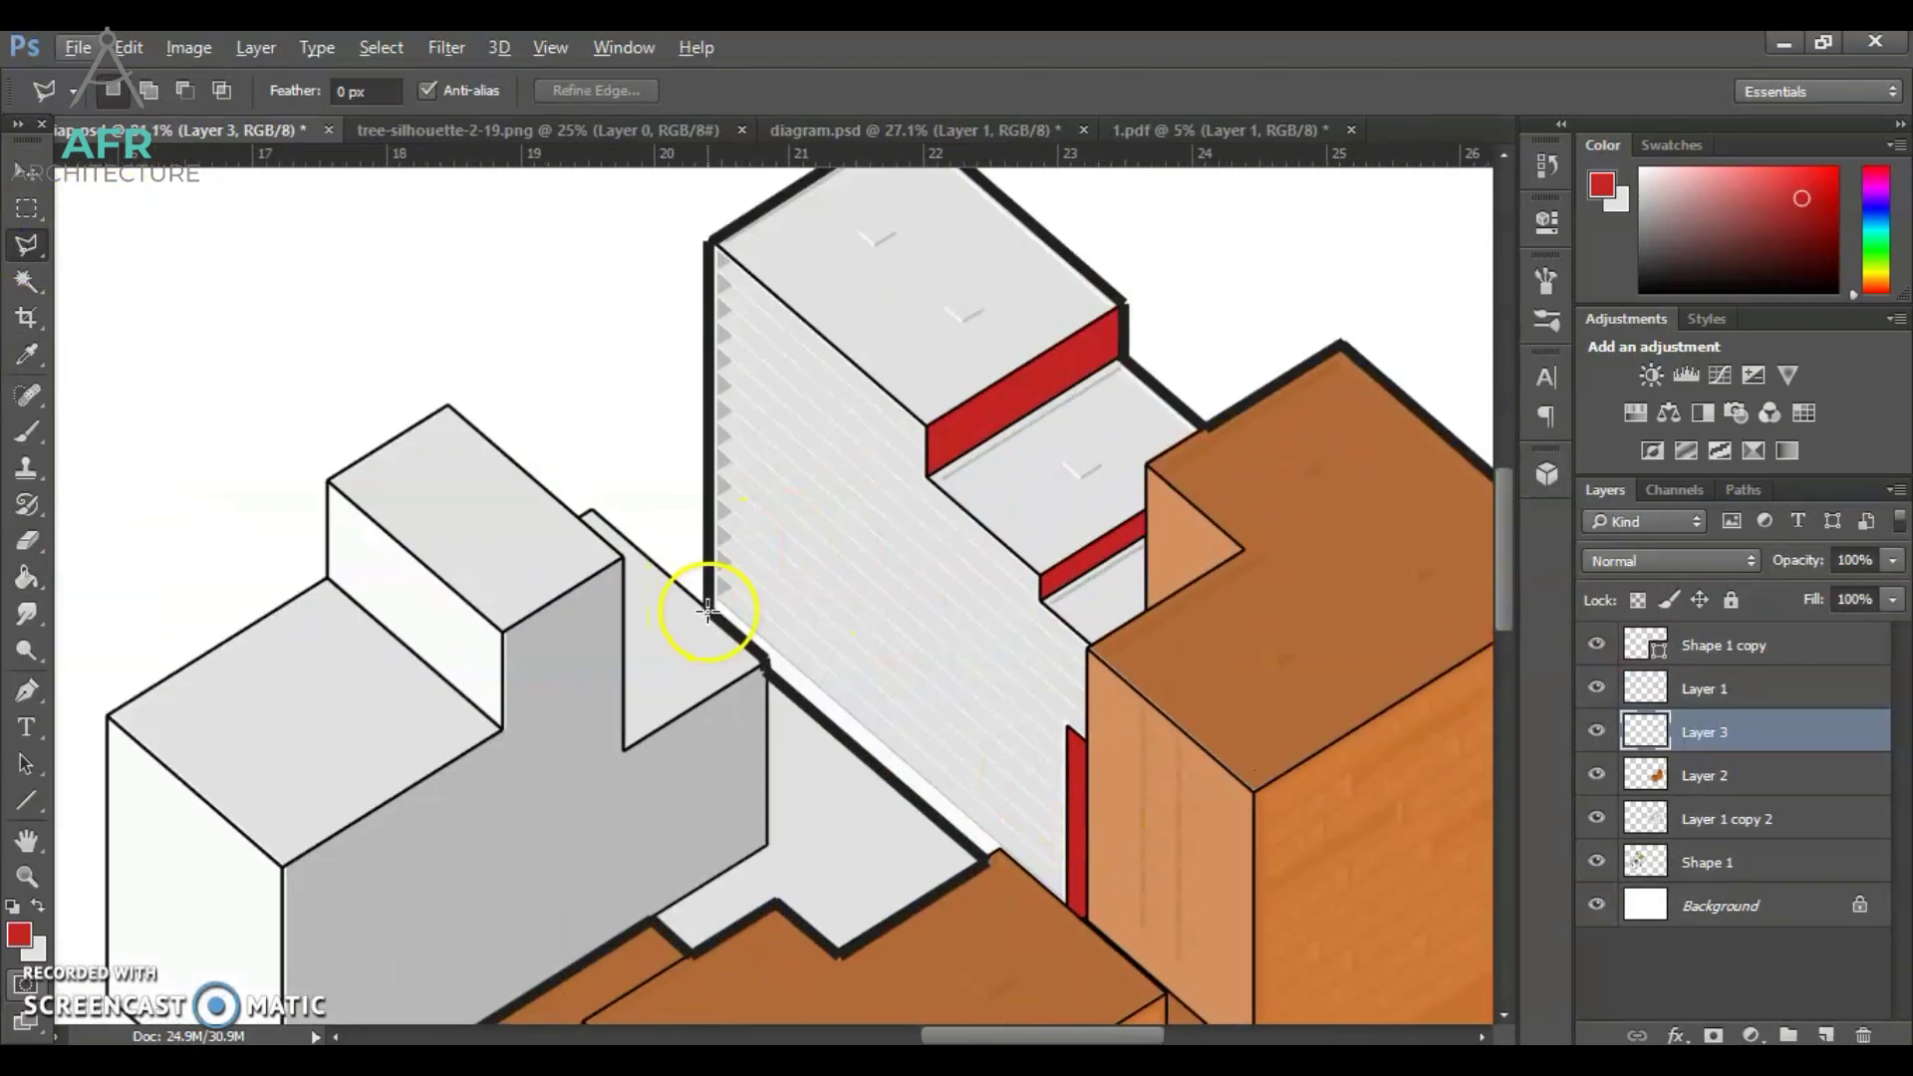
pyautogui.click(709, 607)
pyautogui.click(766, 662)
pyautogui.click(991, 860)
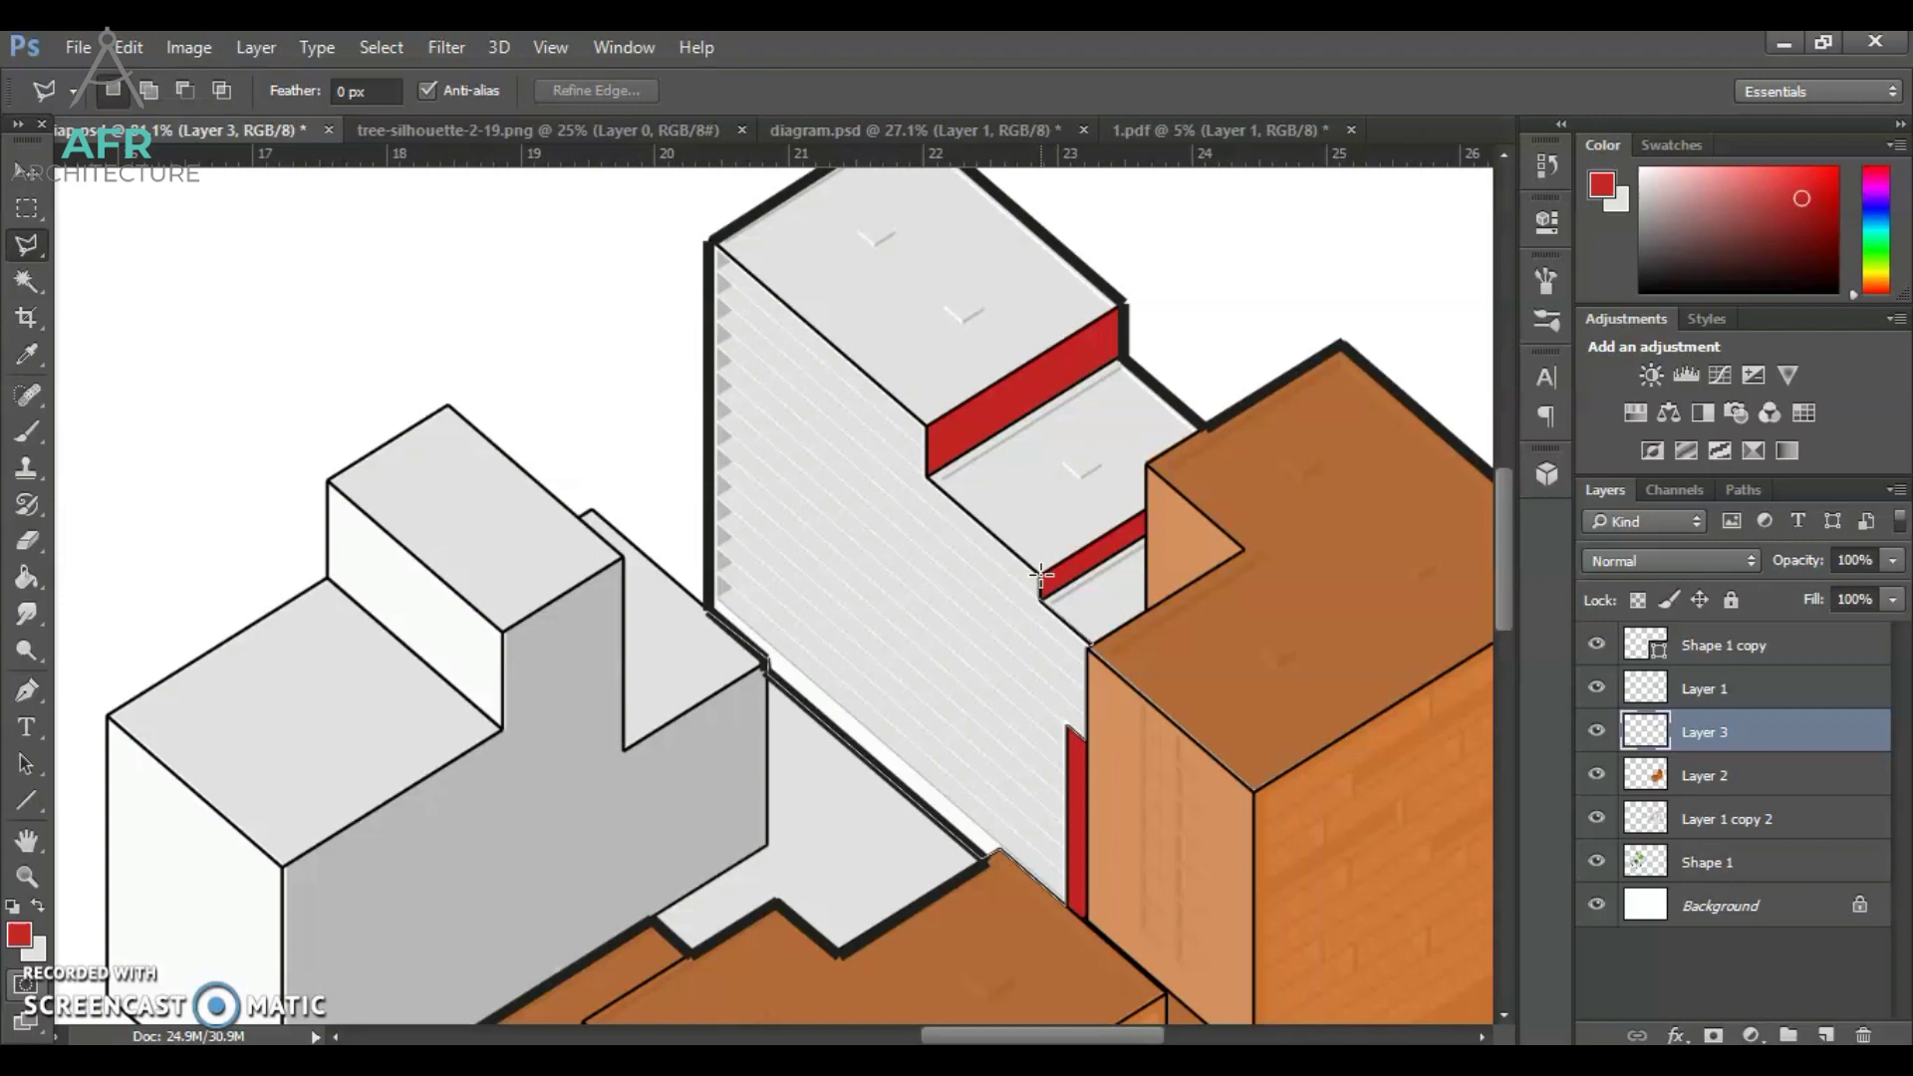
pyautogui.click(713, 243)
pyautogui.click(711, 610)
# Fill the rear block's selected facade with a lighter red and deselect.
pyautogui.scroll(-4, 711, 610)
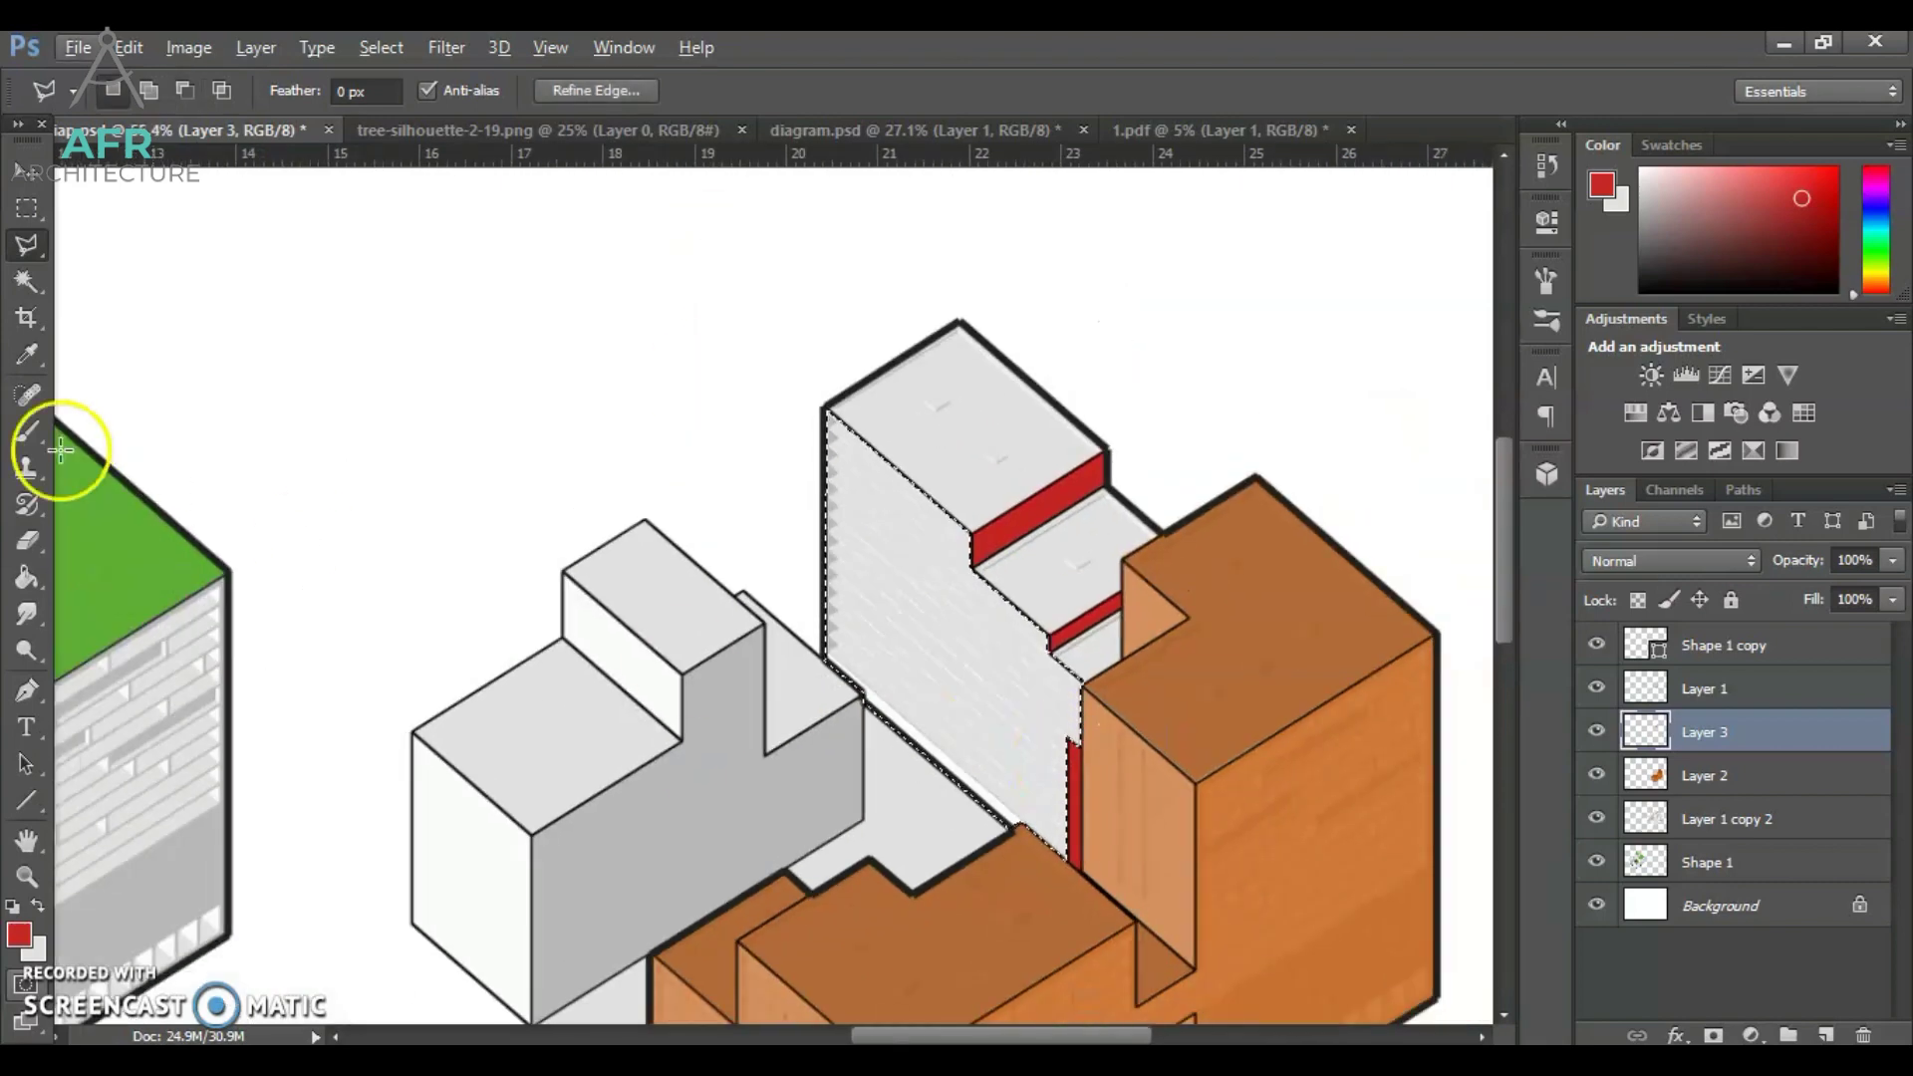
pyautogui.click(18, 934)
pyautogui.click(1401, 646)
pyautogui.click(1768, 553)
pyautogui.hotkey('alt', 'BackSpace')
pyautogui.hotkey('ctrl', 'd')
# Select the three stepped roof surfaces of the rear block with the Polygonal Lasso.
pyautogui.scroll(5, 1082, 434)
pyautogui.click(642, 391)
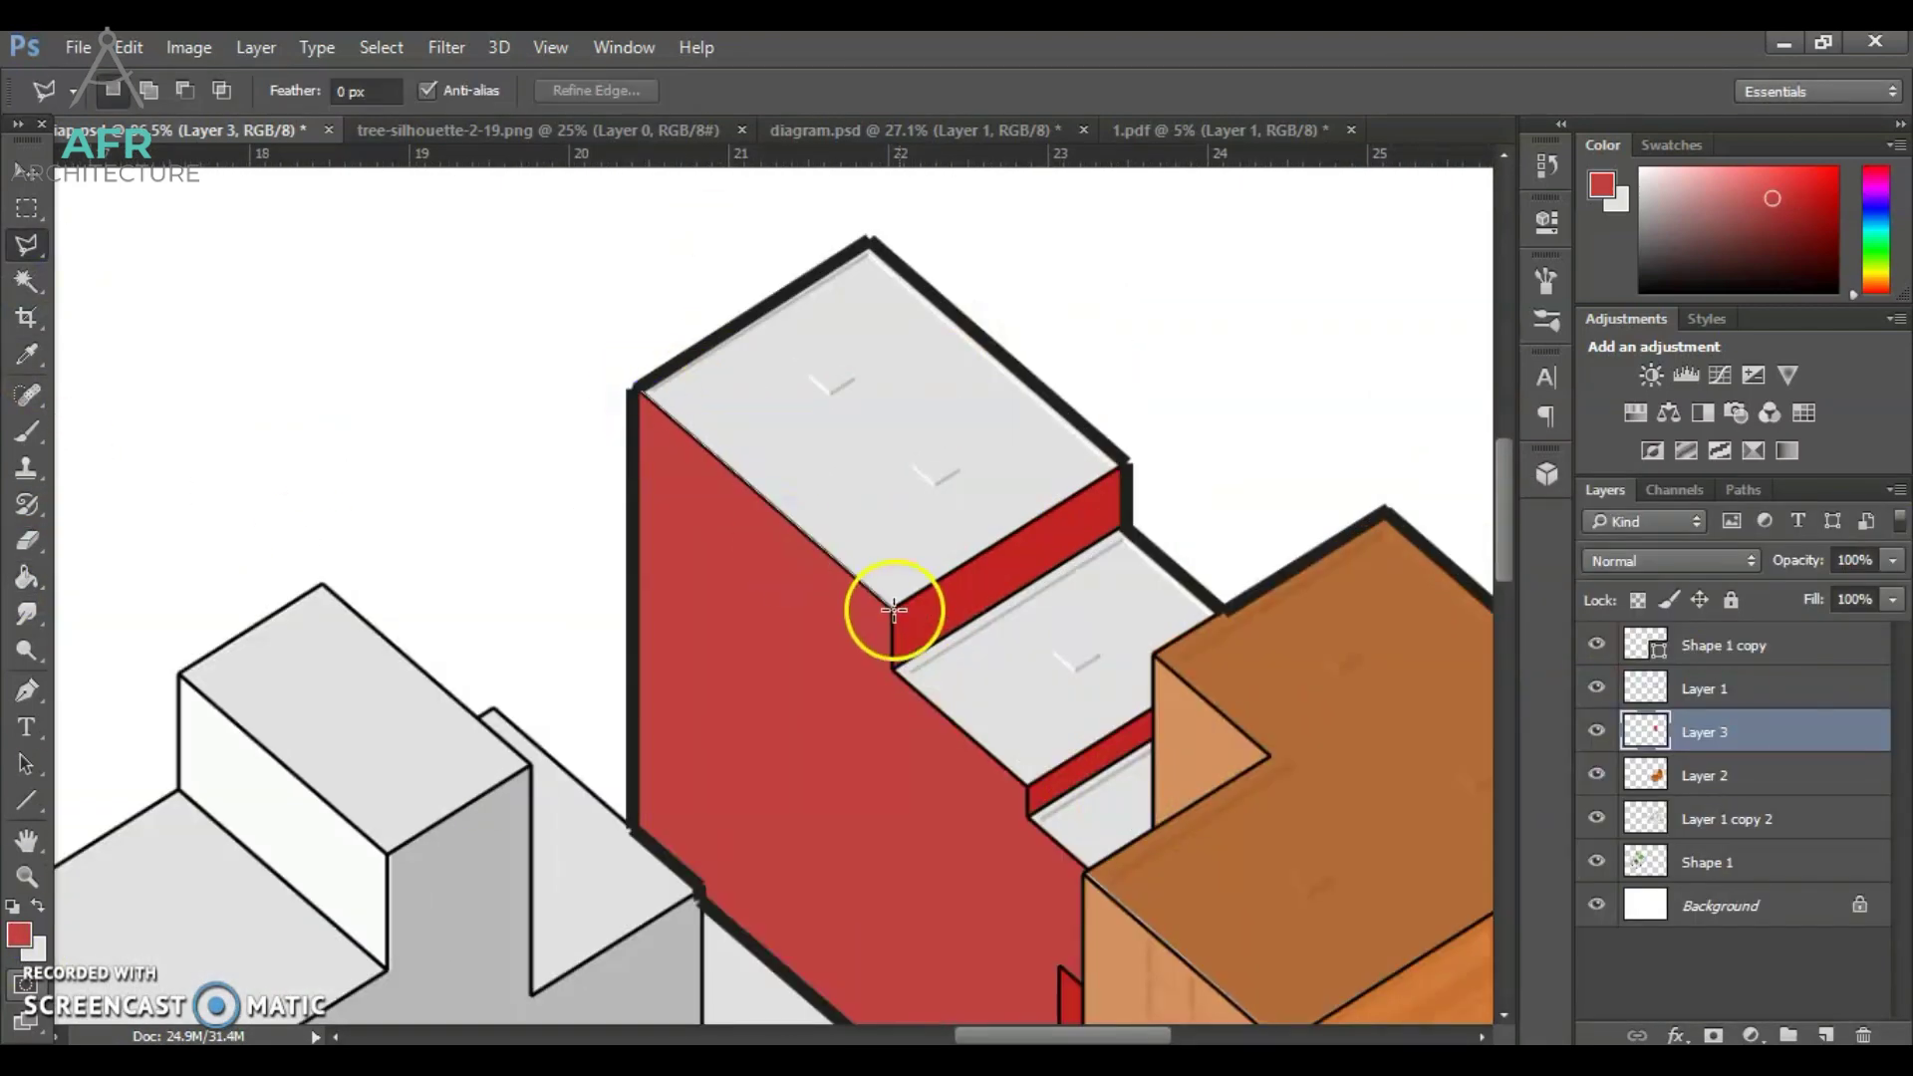
pyautogui.click(666, 388)
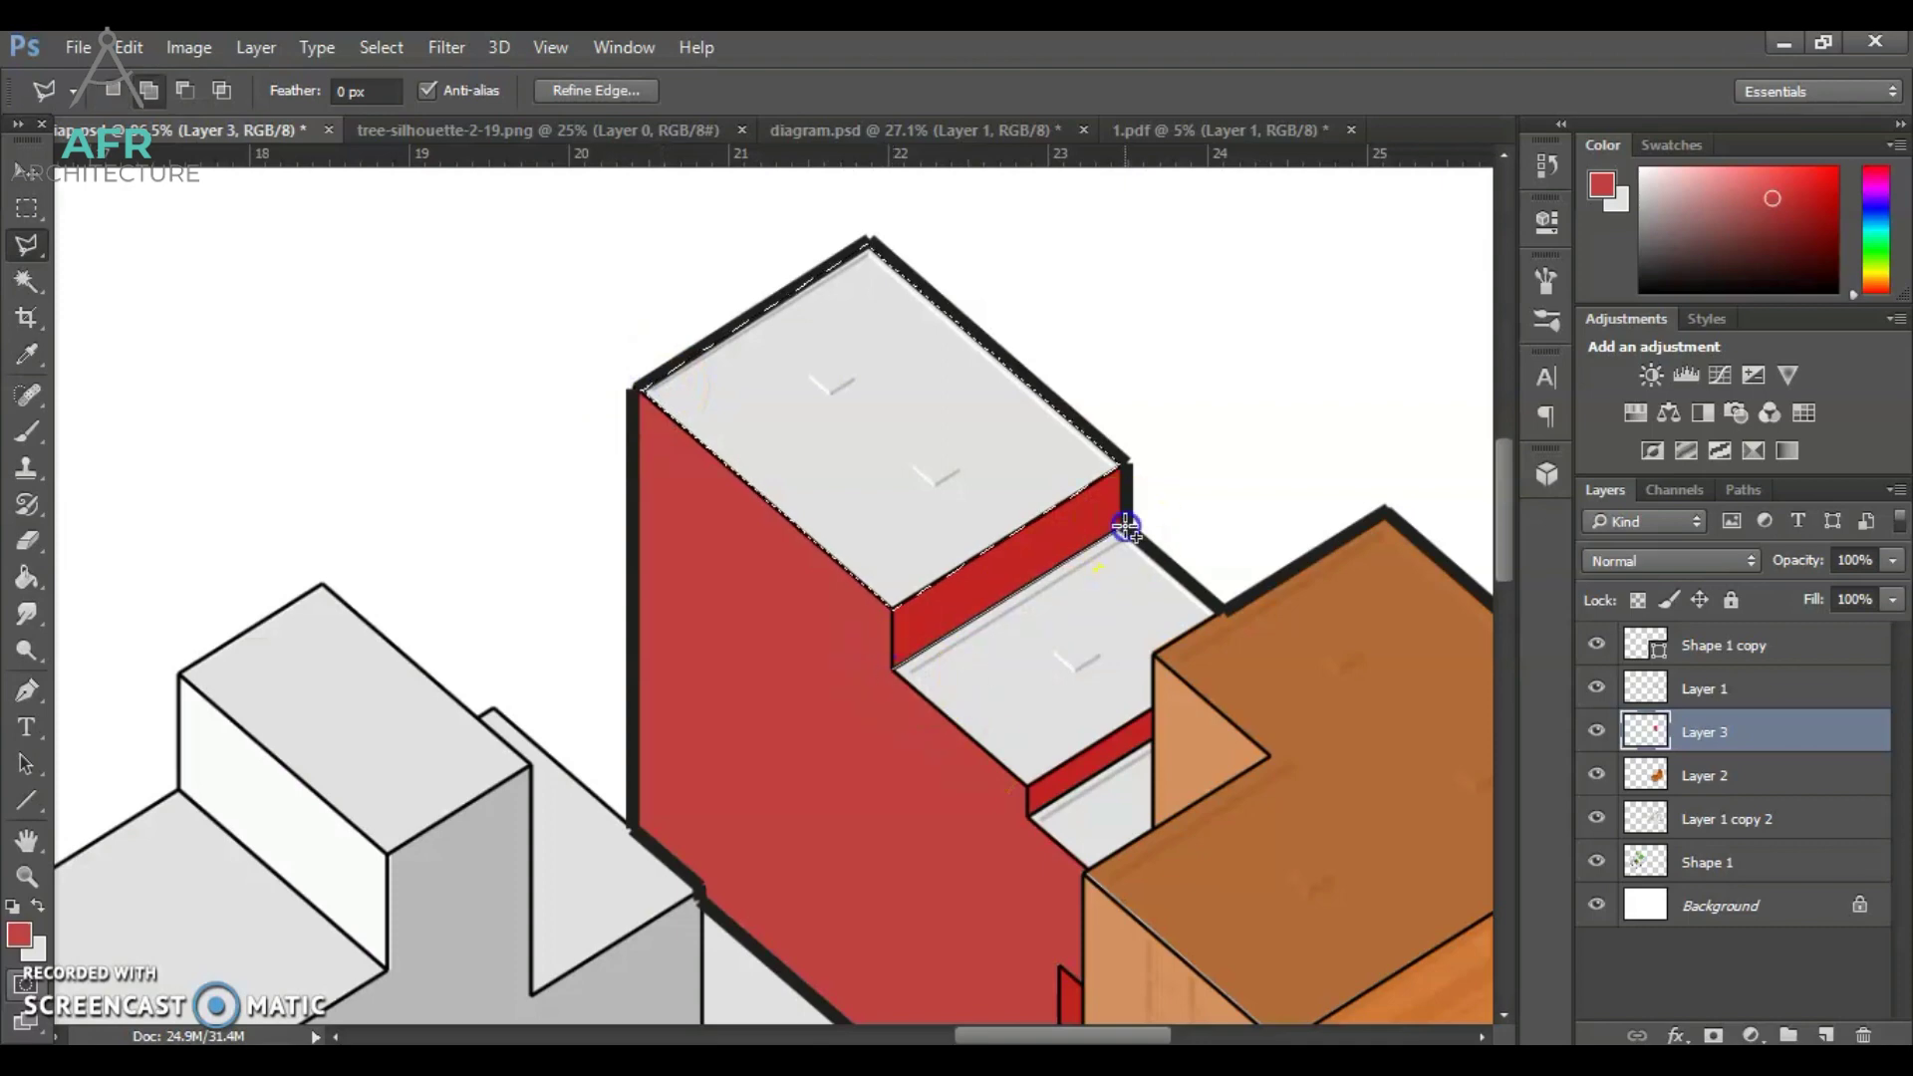
pyautogui.click(1025, 788)
pyautogui.click(894, 669)
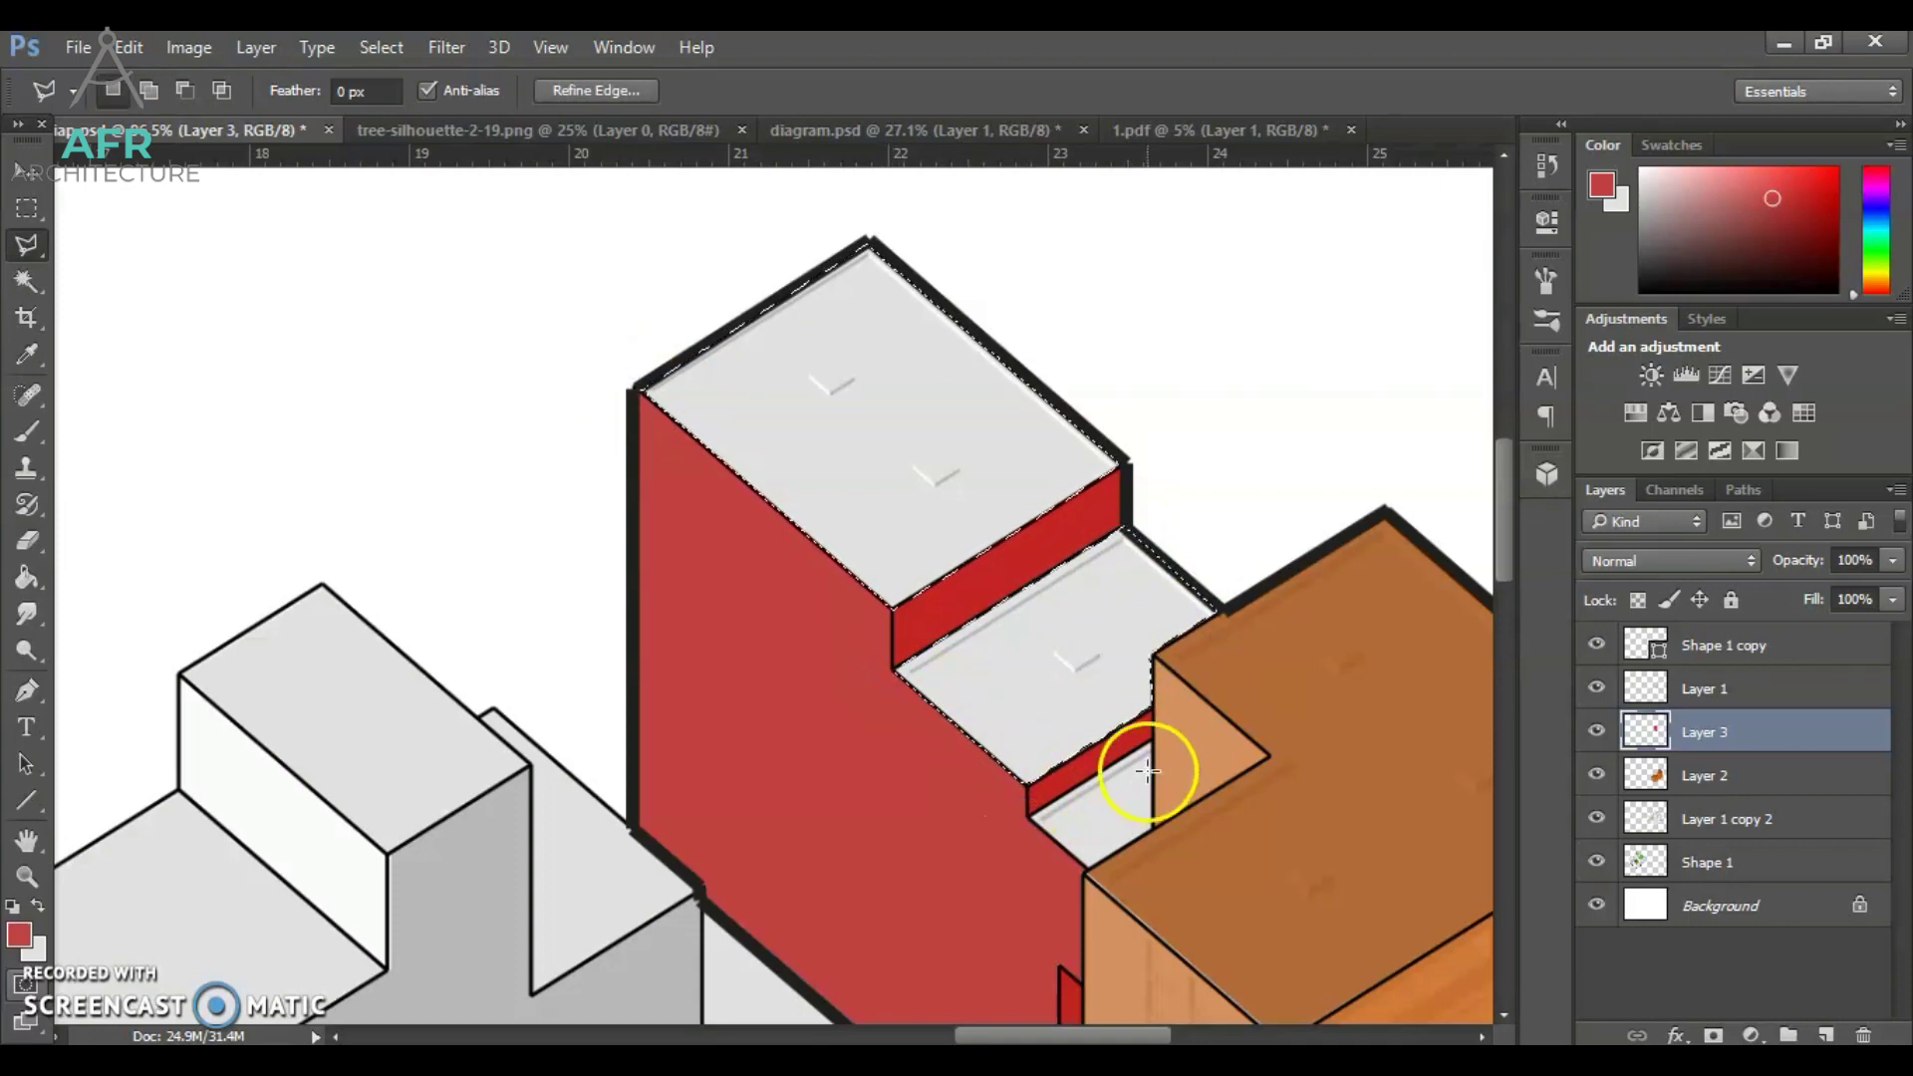
pyautogui.click(1153, 741)
pyautogui.click(1028, 817)
pyautogui.click(1154, 742)
# Fill the rear block's selected roofs with dark red on Layer 3 and deselect.
pyautogui.scroll(-7, 1204, 816)
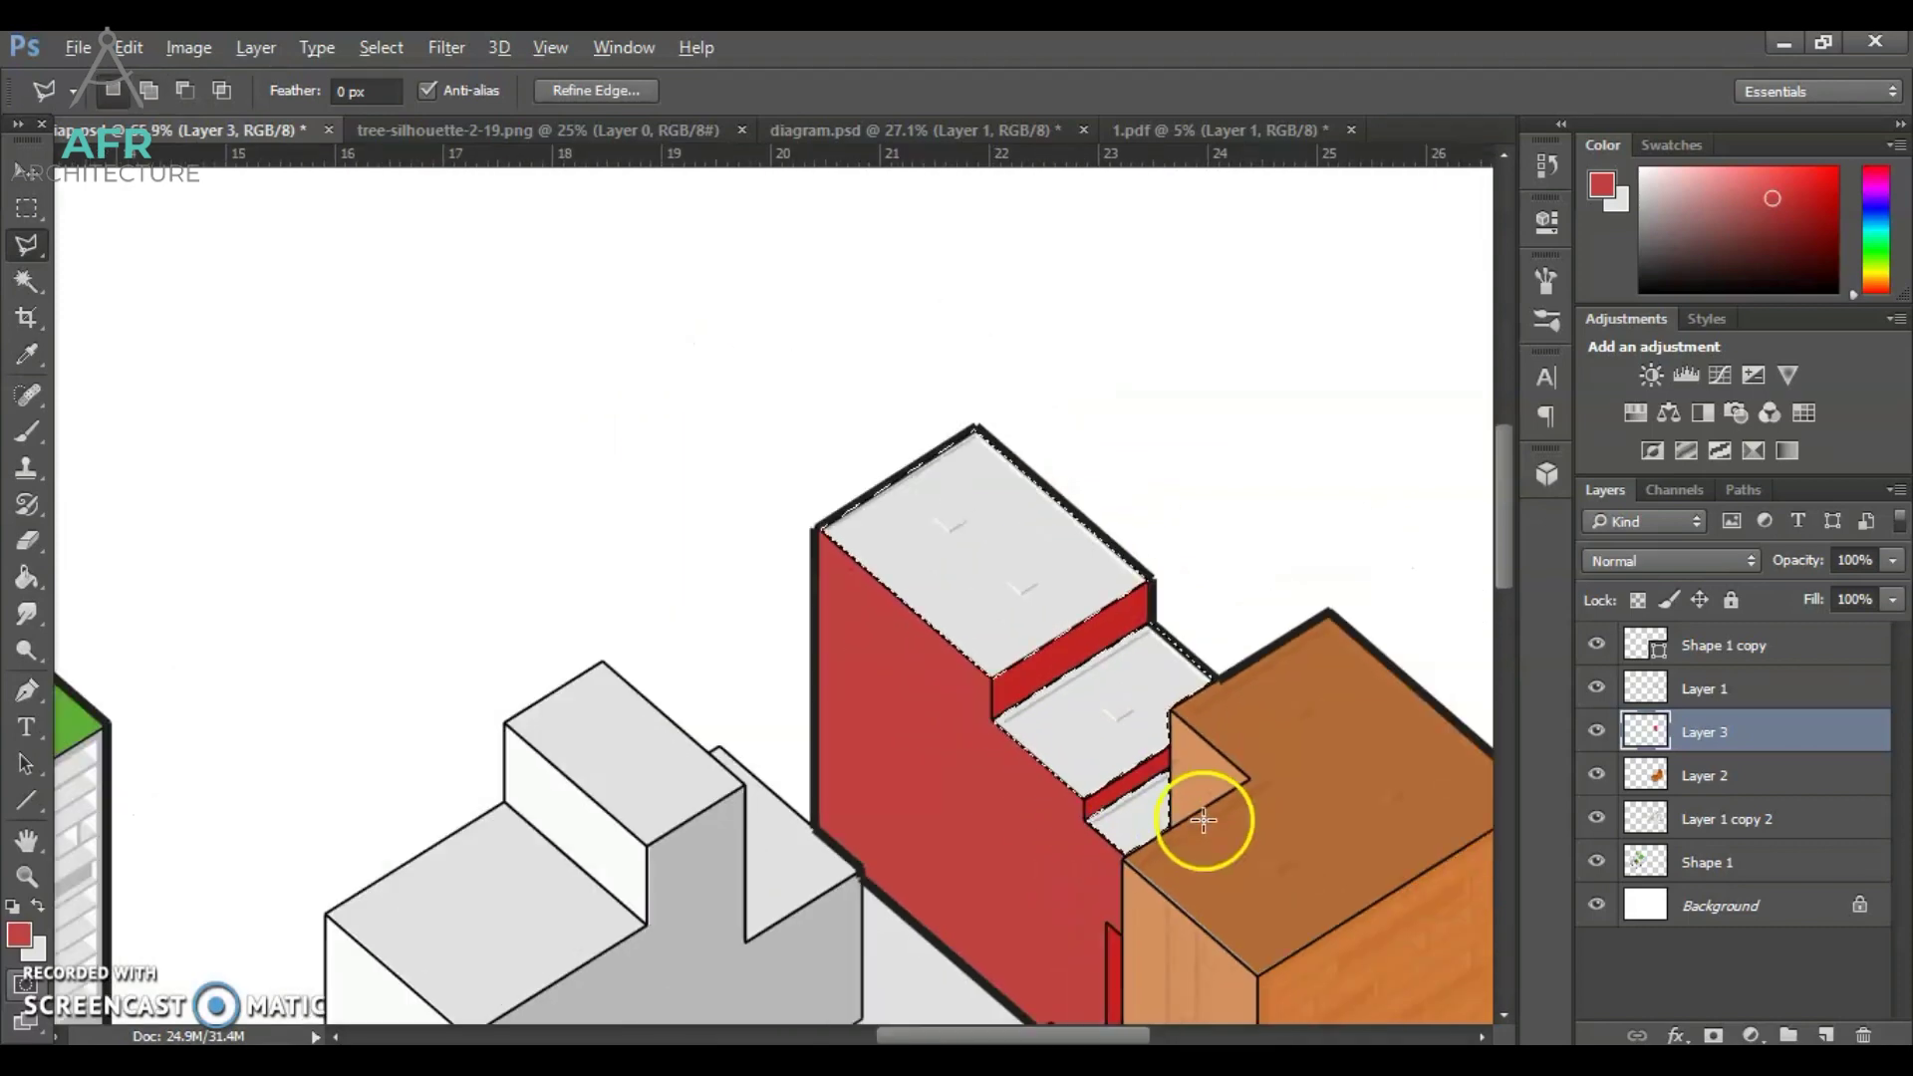
pyautogui.click(19, 935)
pyautogui.moveTo(1472, 666); pyautogui.dragTo(1478, 716)
pyautogui.click(1806, 545)
pyautogui.click(26, 577)
pyautogui.click(1135, 652)
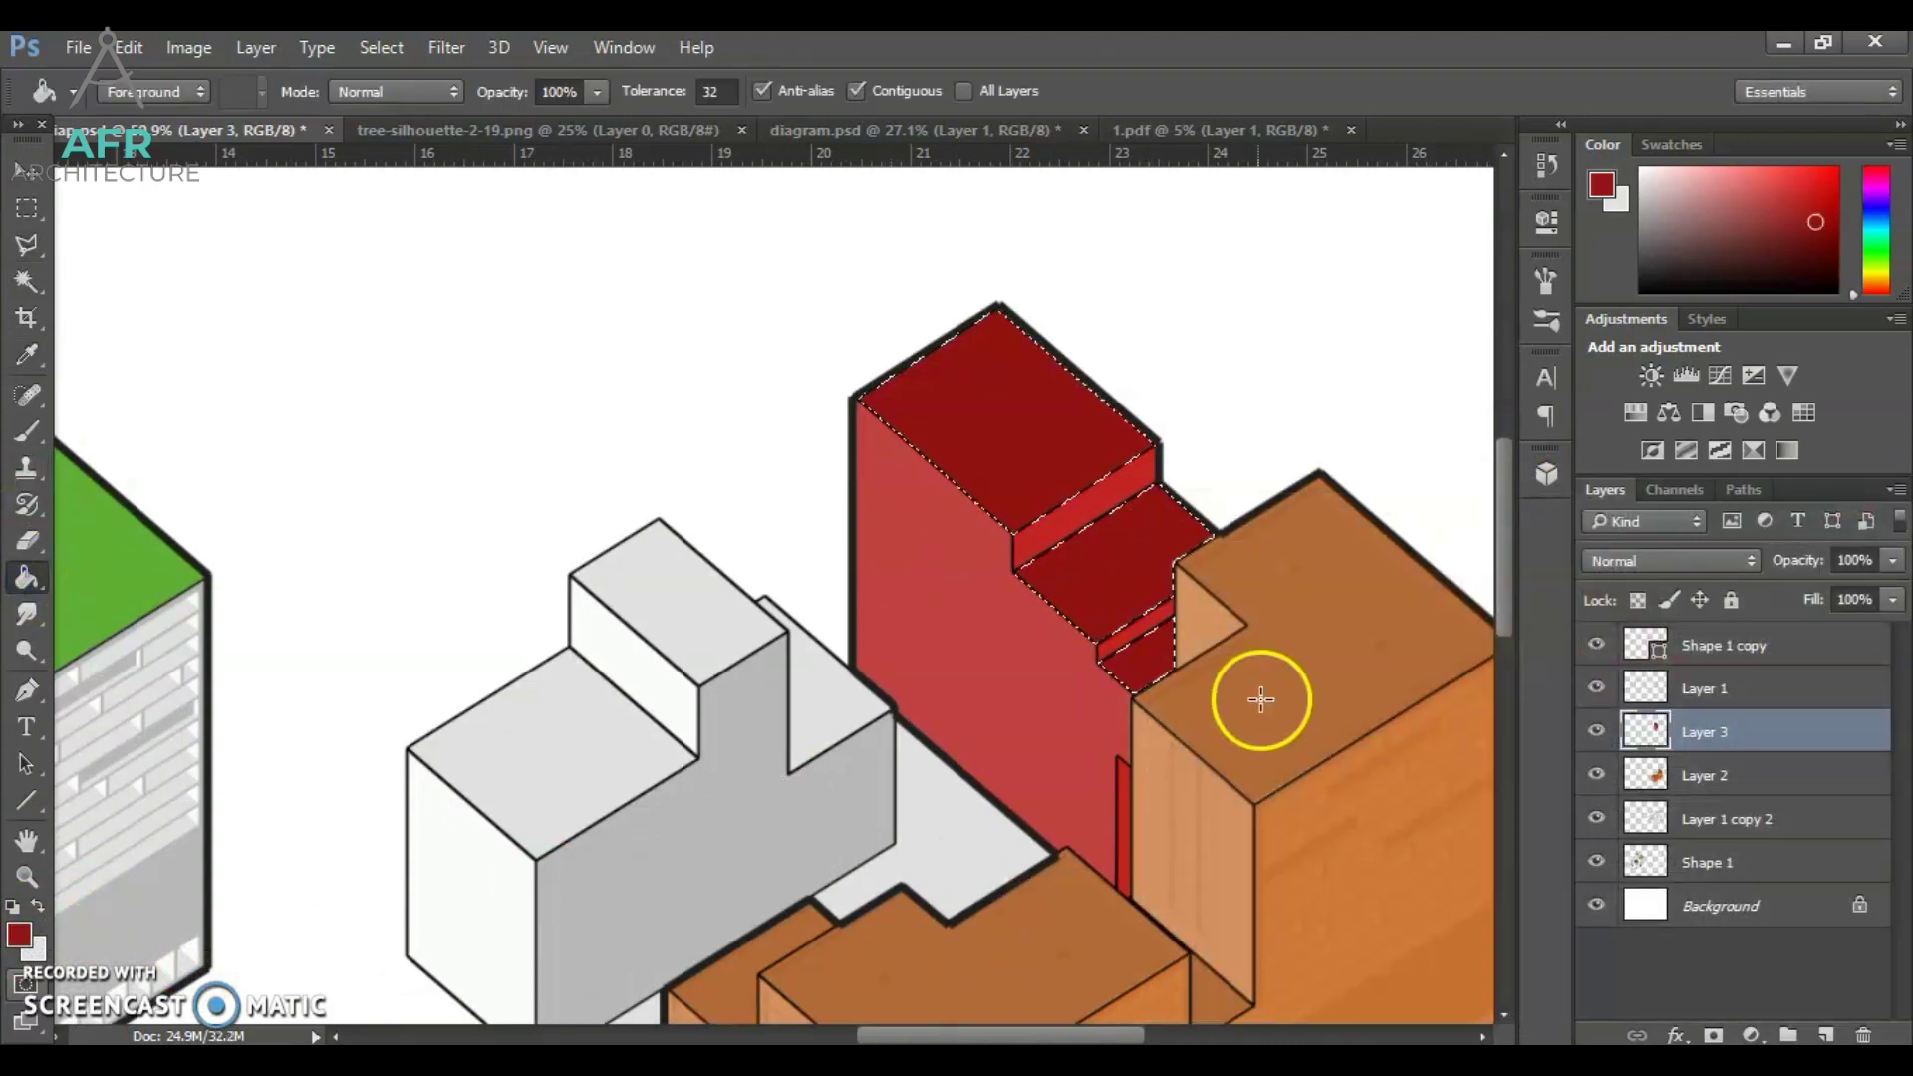
pyautogui.hotkey('ctrl', 'd')
# Lower the opacity of Layer 3 so the red rear block becomes slightly transparent.
pyautogui.scroll(-5, 1259, 697)
pyautogui.moveTo(798, 1035); pyautogui.dragTo(858, 1036)
pyautogui.moveTo(1892, 561); pyautogui.dragTo(1861, 590)
pyautogui.scroll(-1, 1047, 505)
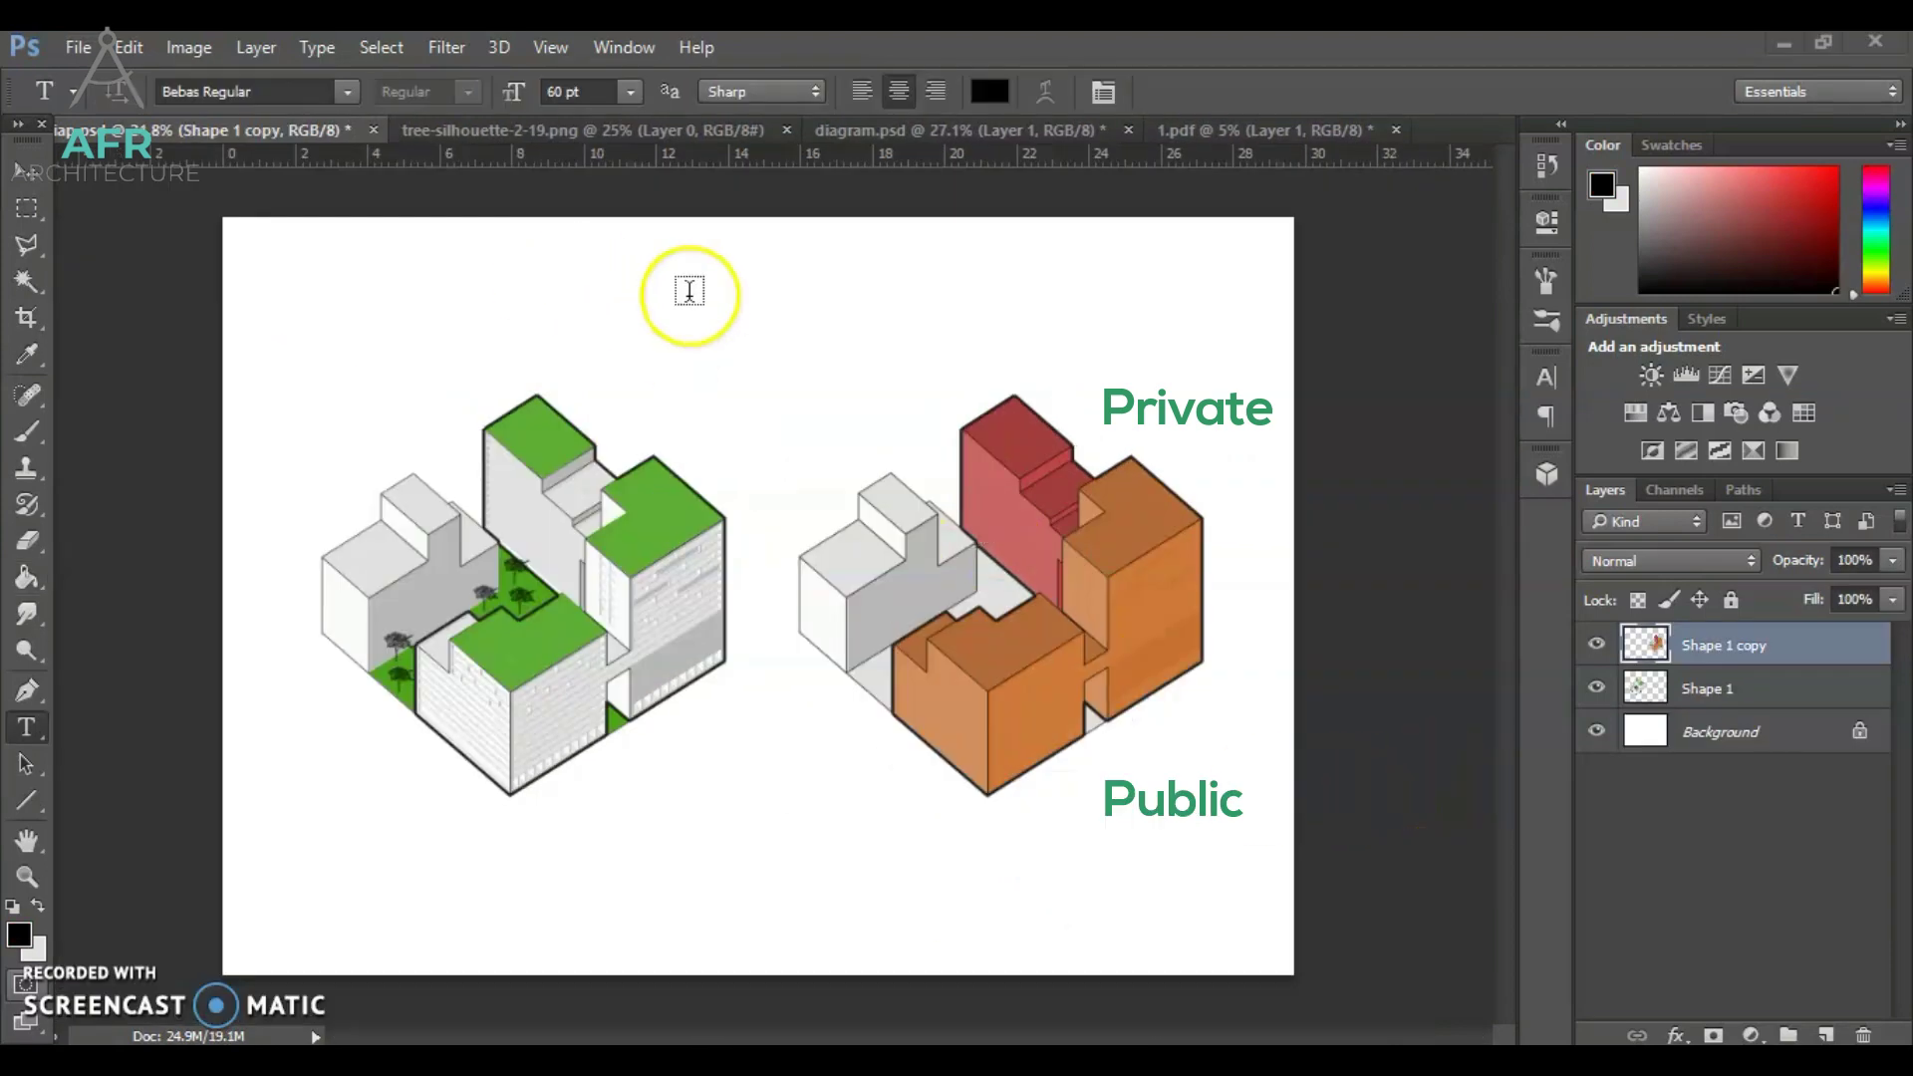
# Add the 60 pt title "Architecture Diagram" centred above the two diagrams and shift the diagrams slightly down.
pyautogui.click(714, 295)
pyautogui.write('Architectur')
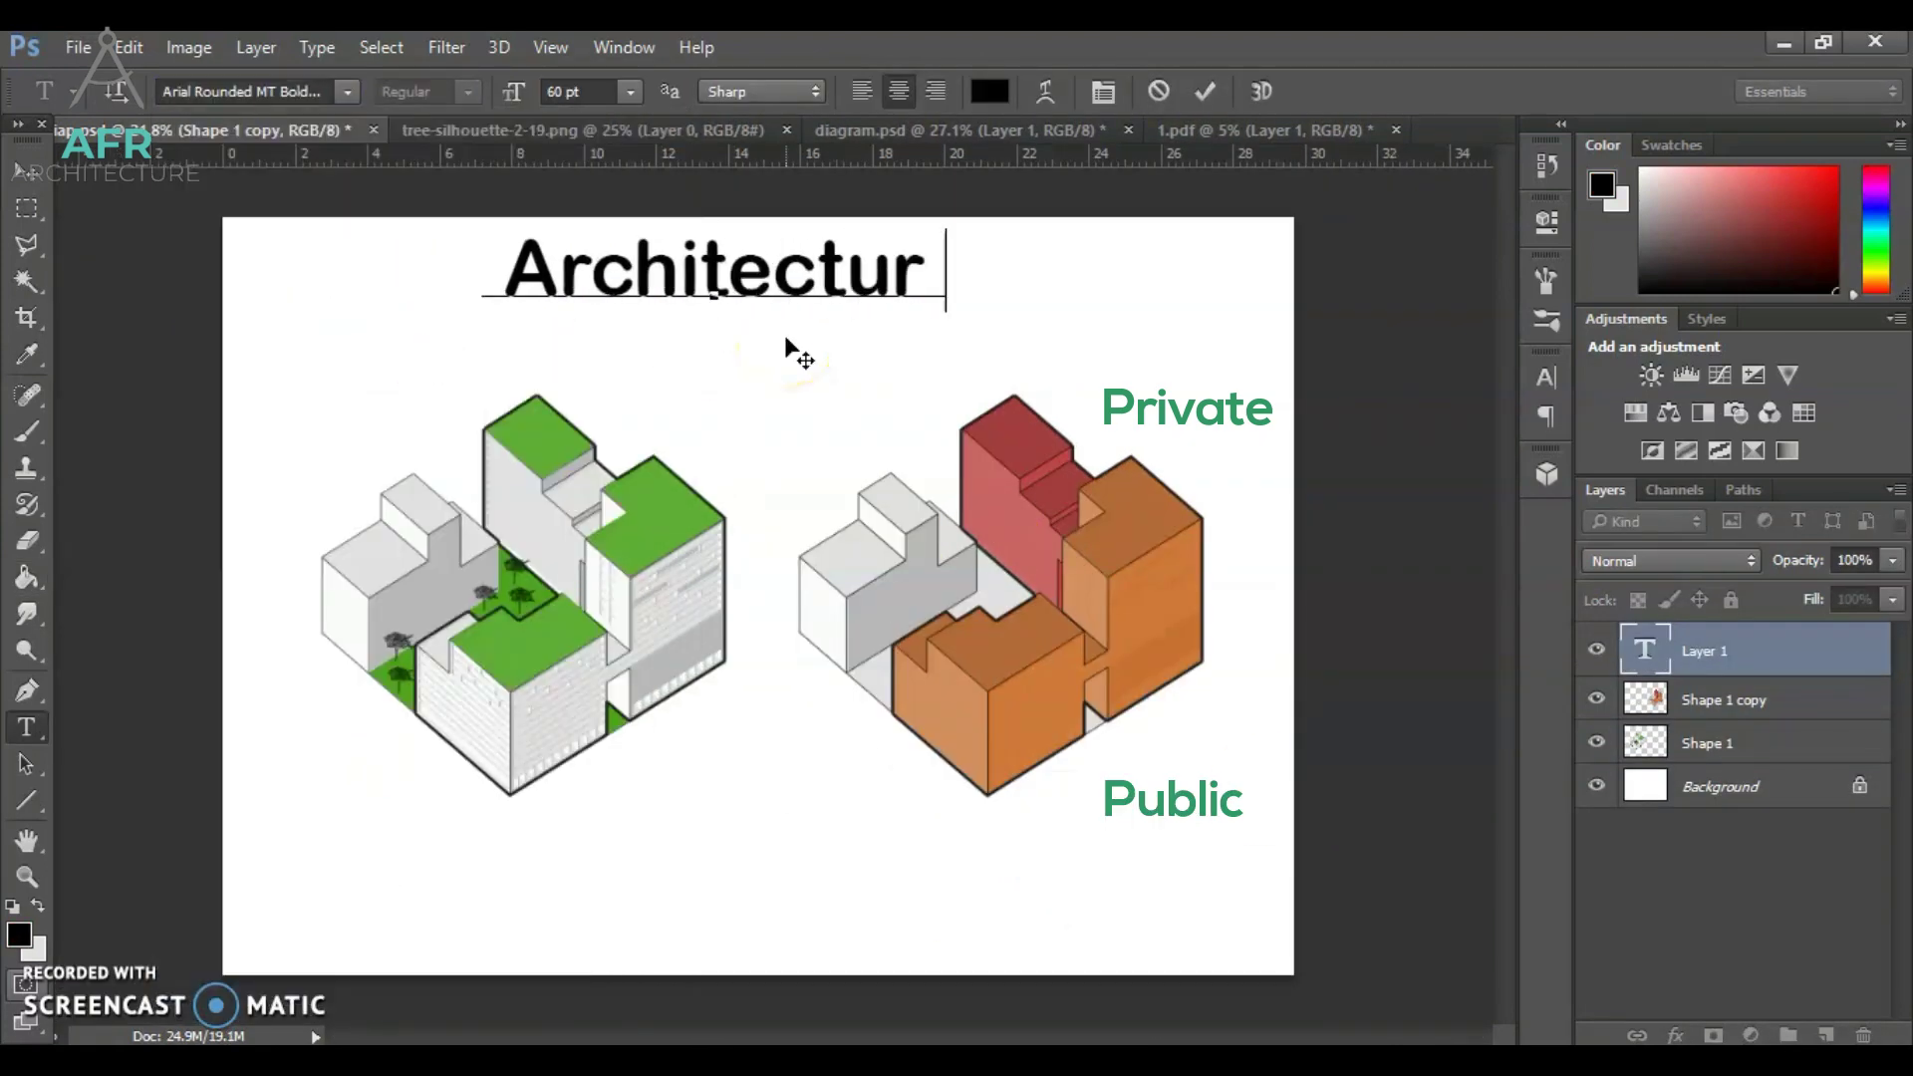
pyautogui.write('e Diagram')
pyautogui.click(1206, 90)
pyautogui.press('v')
pyautogui.moveTo(847, 265); pyautogui.dragTo(897, 265)
pyautogui.moveTo(1057, 558); pyautogui.dragTo(1059, 565)
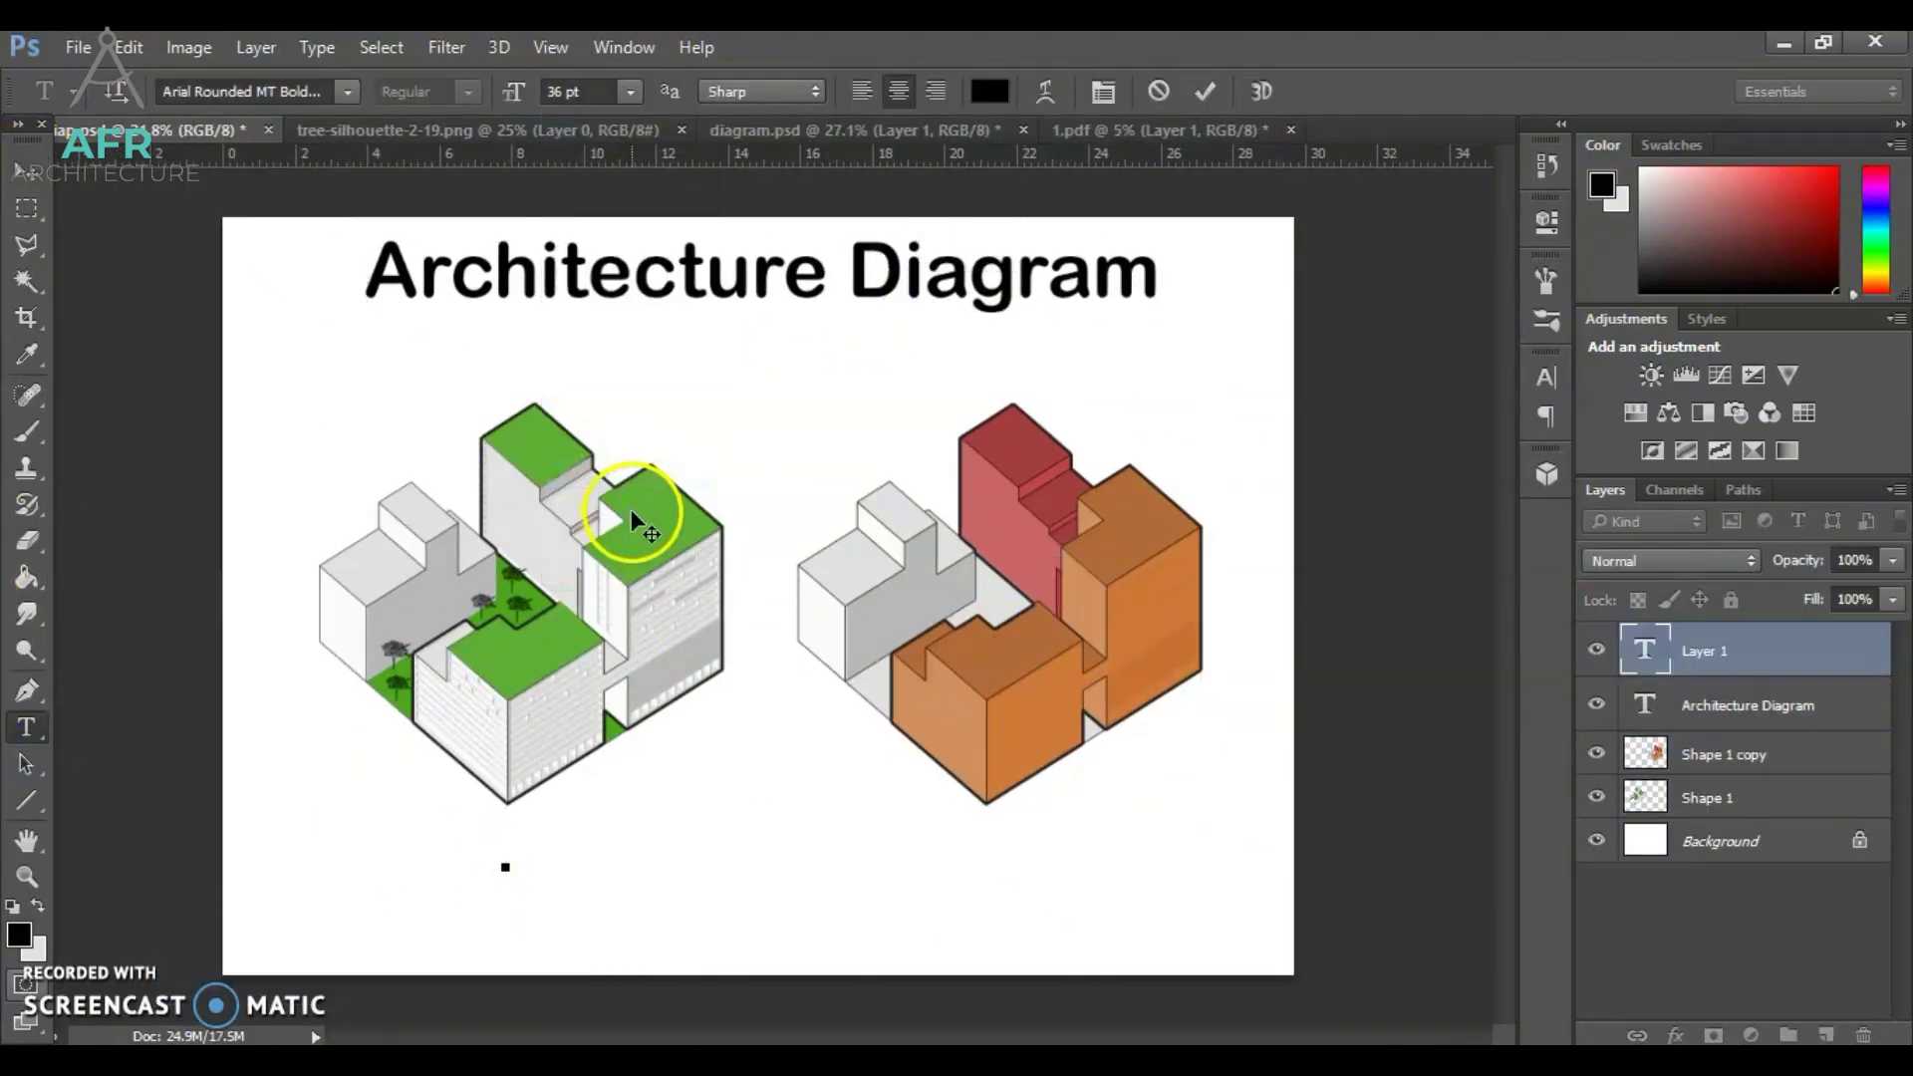
# Label the first diagram "Green Space" in 36 pt text and change the label's copy under the second diagram to "Zoning".
pyautogui.write('Green Space')
pyautogui.doubleClick(1639, 653)
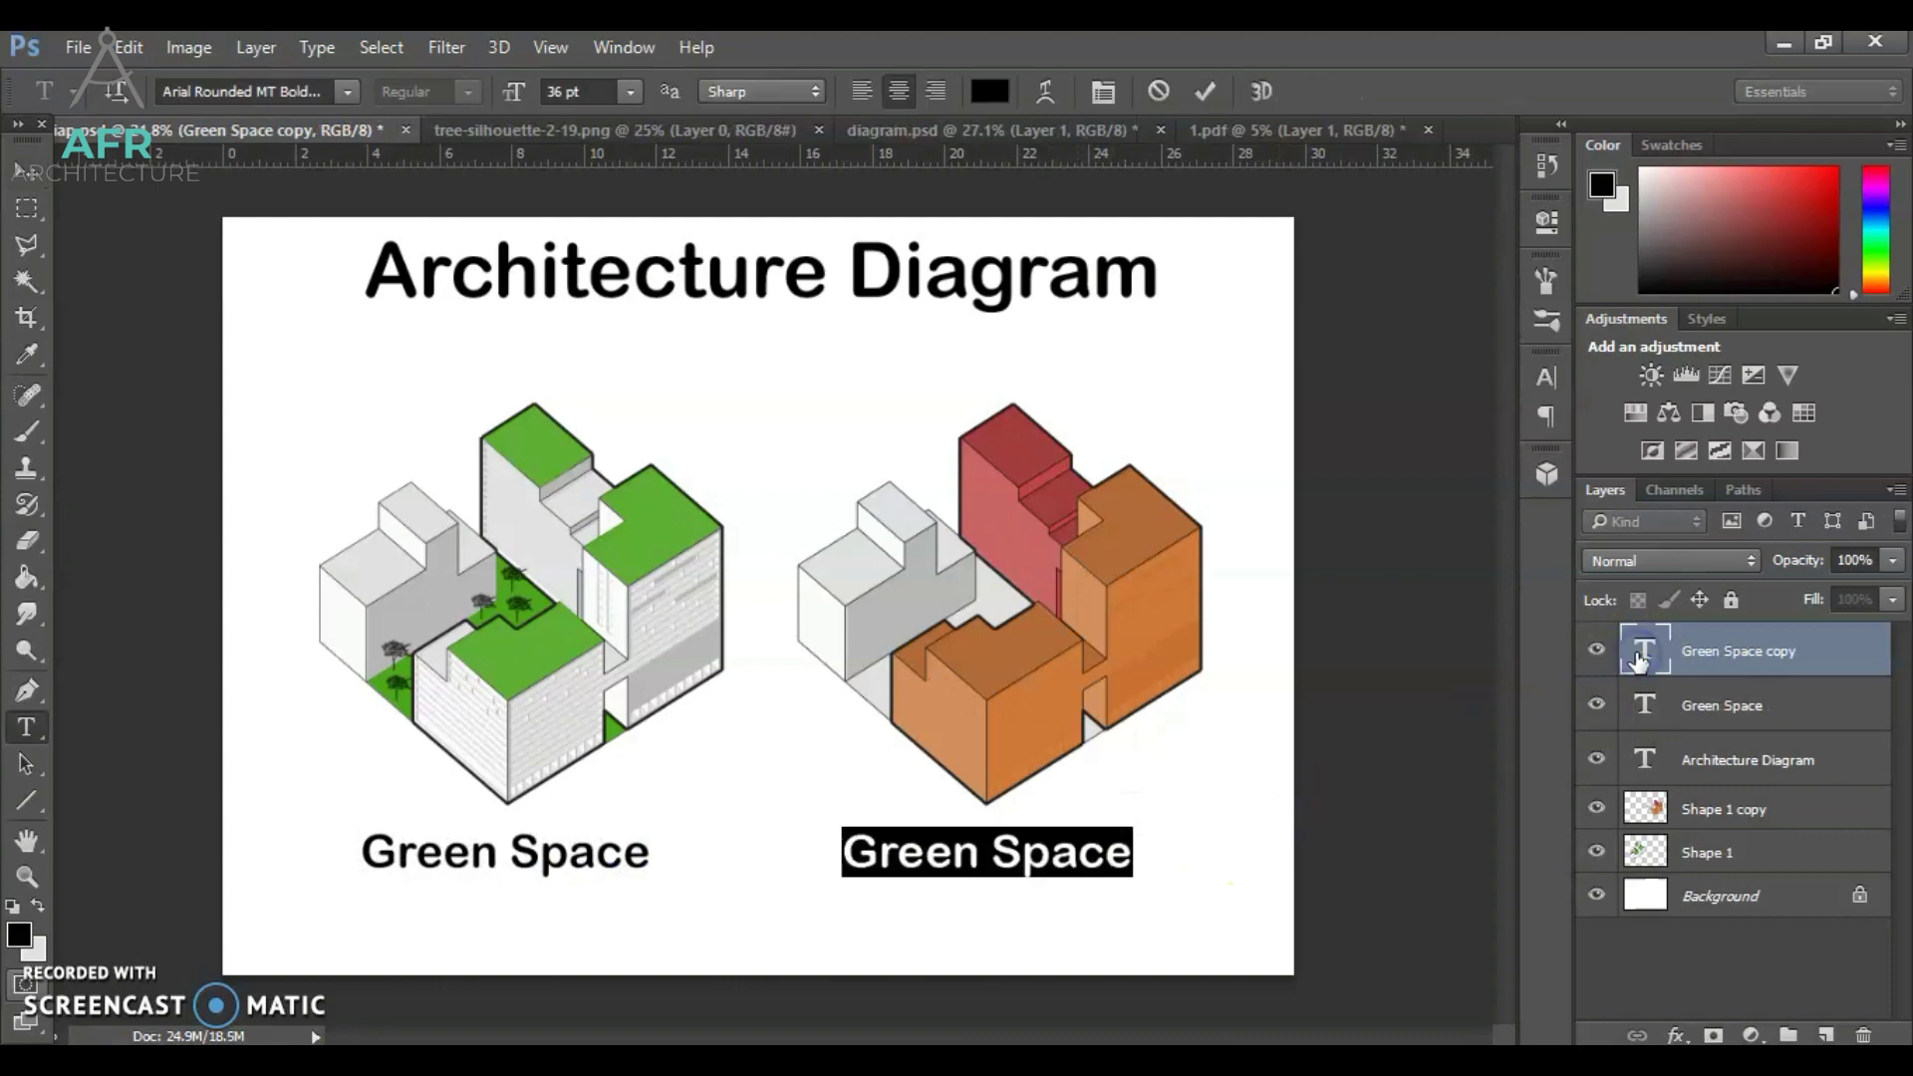
pyautogui.write('Zoning')
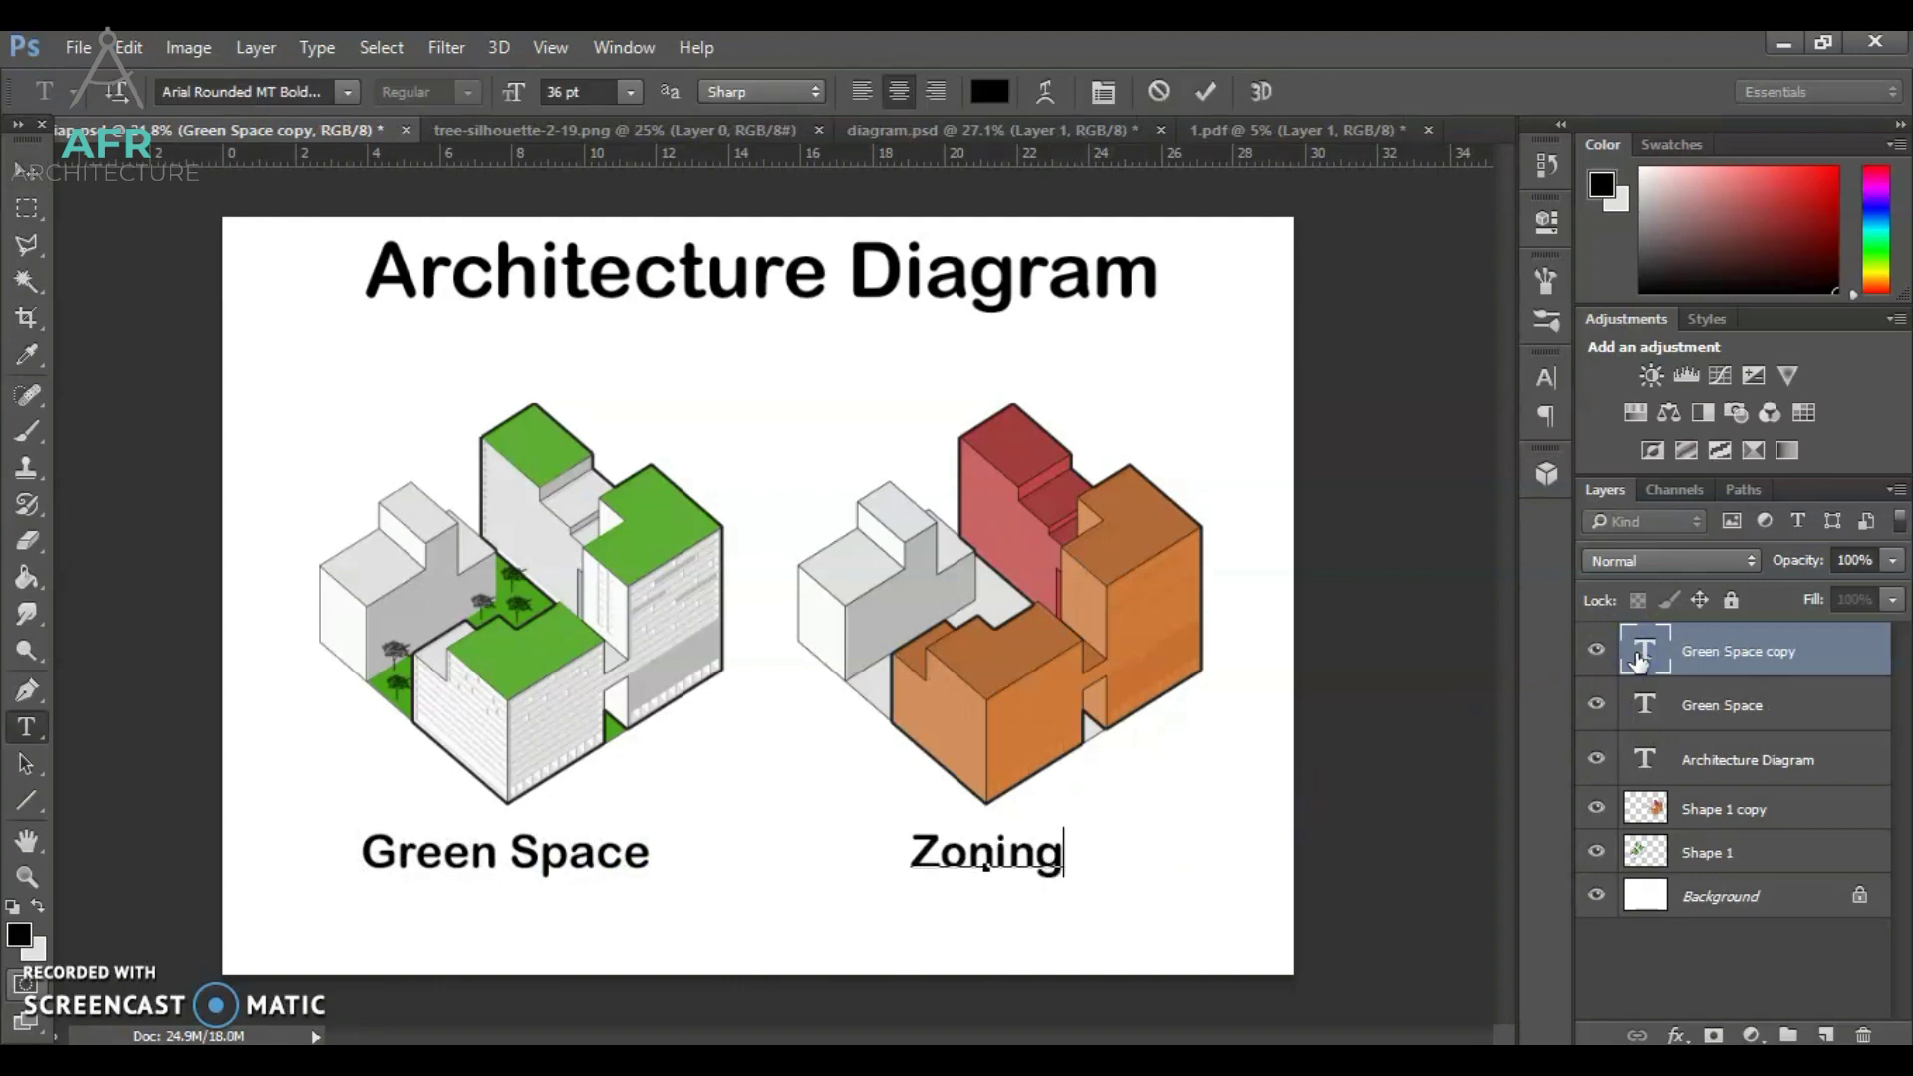
# Add the 36 pt subtitle "Building Spaces" and place it centred just below the title.
pyautogui.click(769, 334)
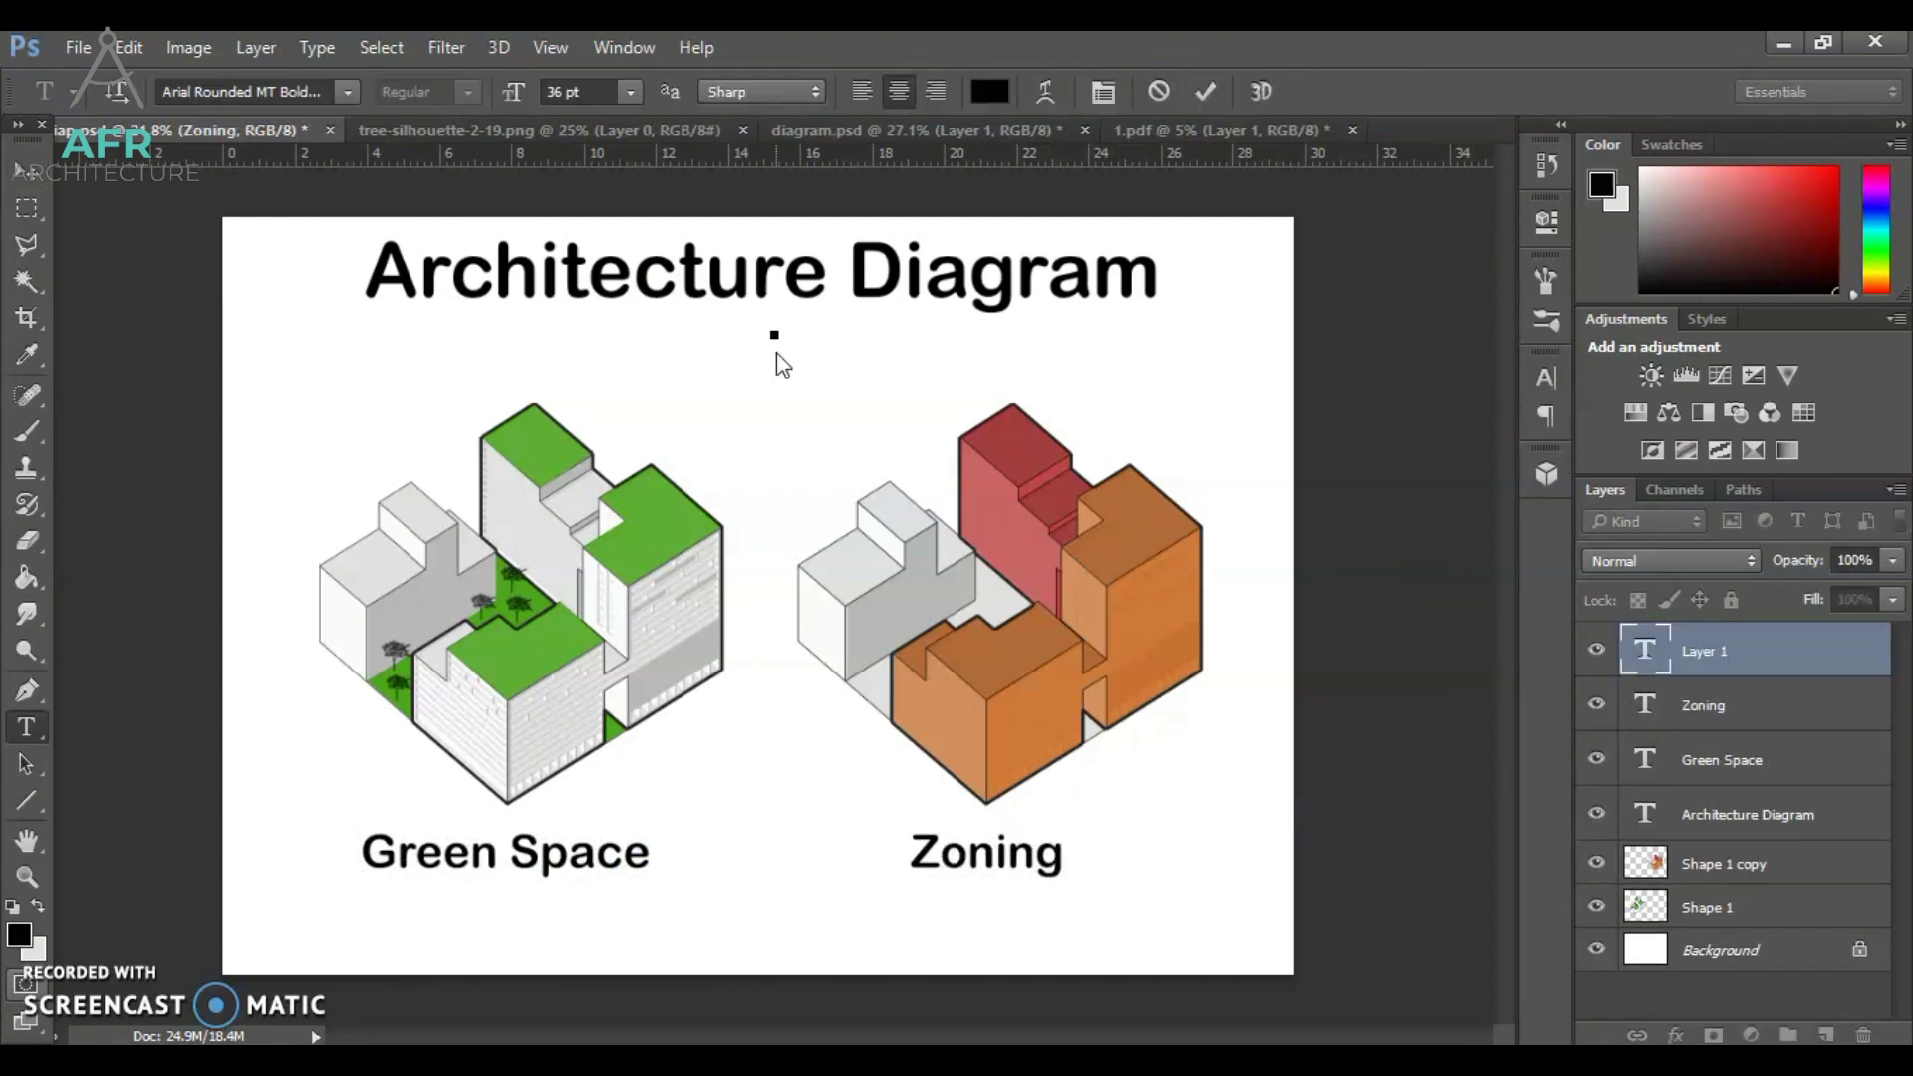
pyautogui.write('Building Spaces')
pyautogui.hotkey('ctrl', 'Return')
pyautogui.press('v')
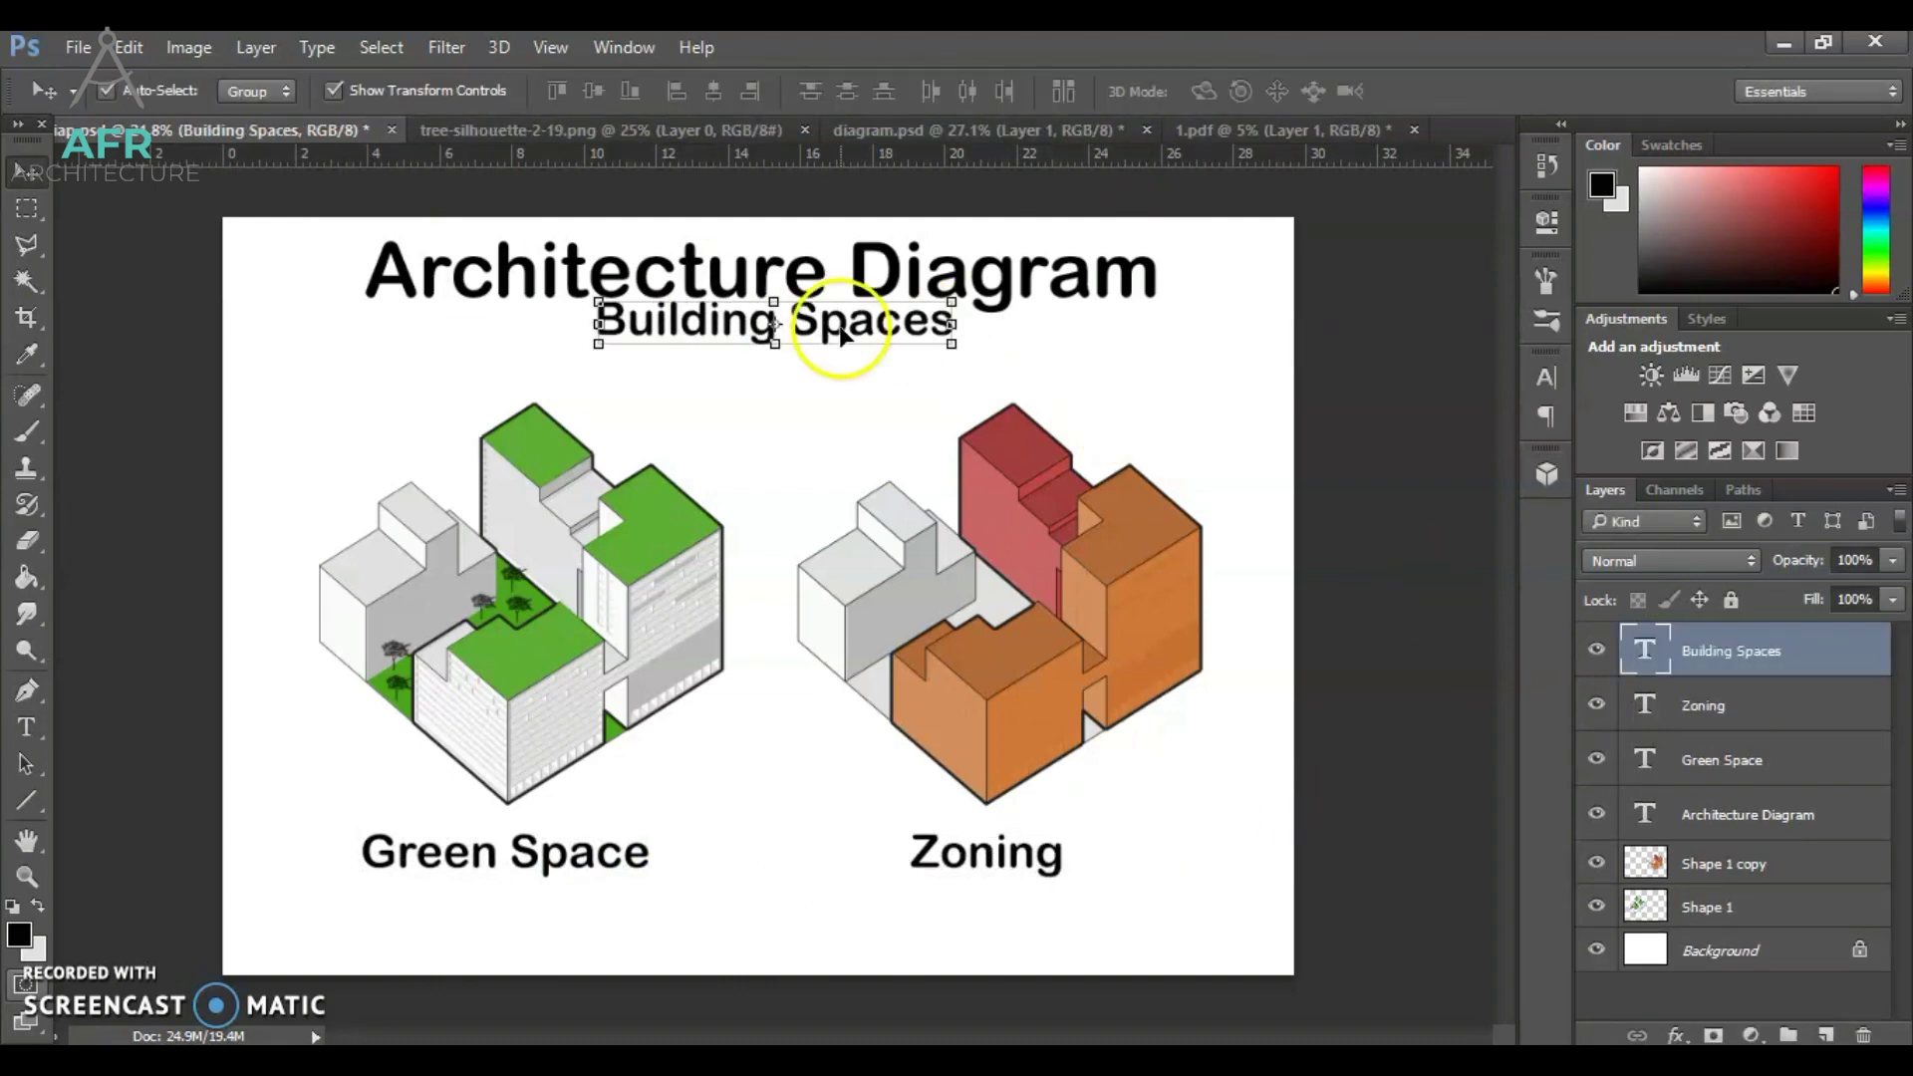
pyautogui.moveTo(1003, 282); pyautogui.dragTo(986, 299)
# Add an 11 pt description below the Green Space label, beginning "Green spaces both organised and natural or informal".
pyautogui.press('t')
pyautogui.click(494, 905)
pyautogui.click(630, 90)
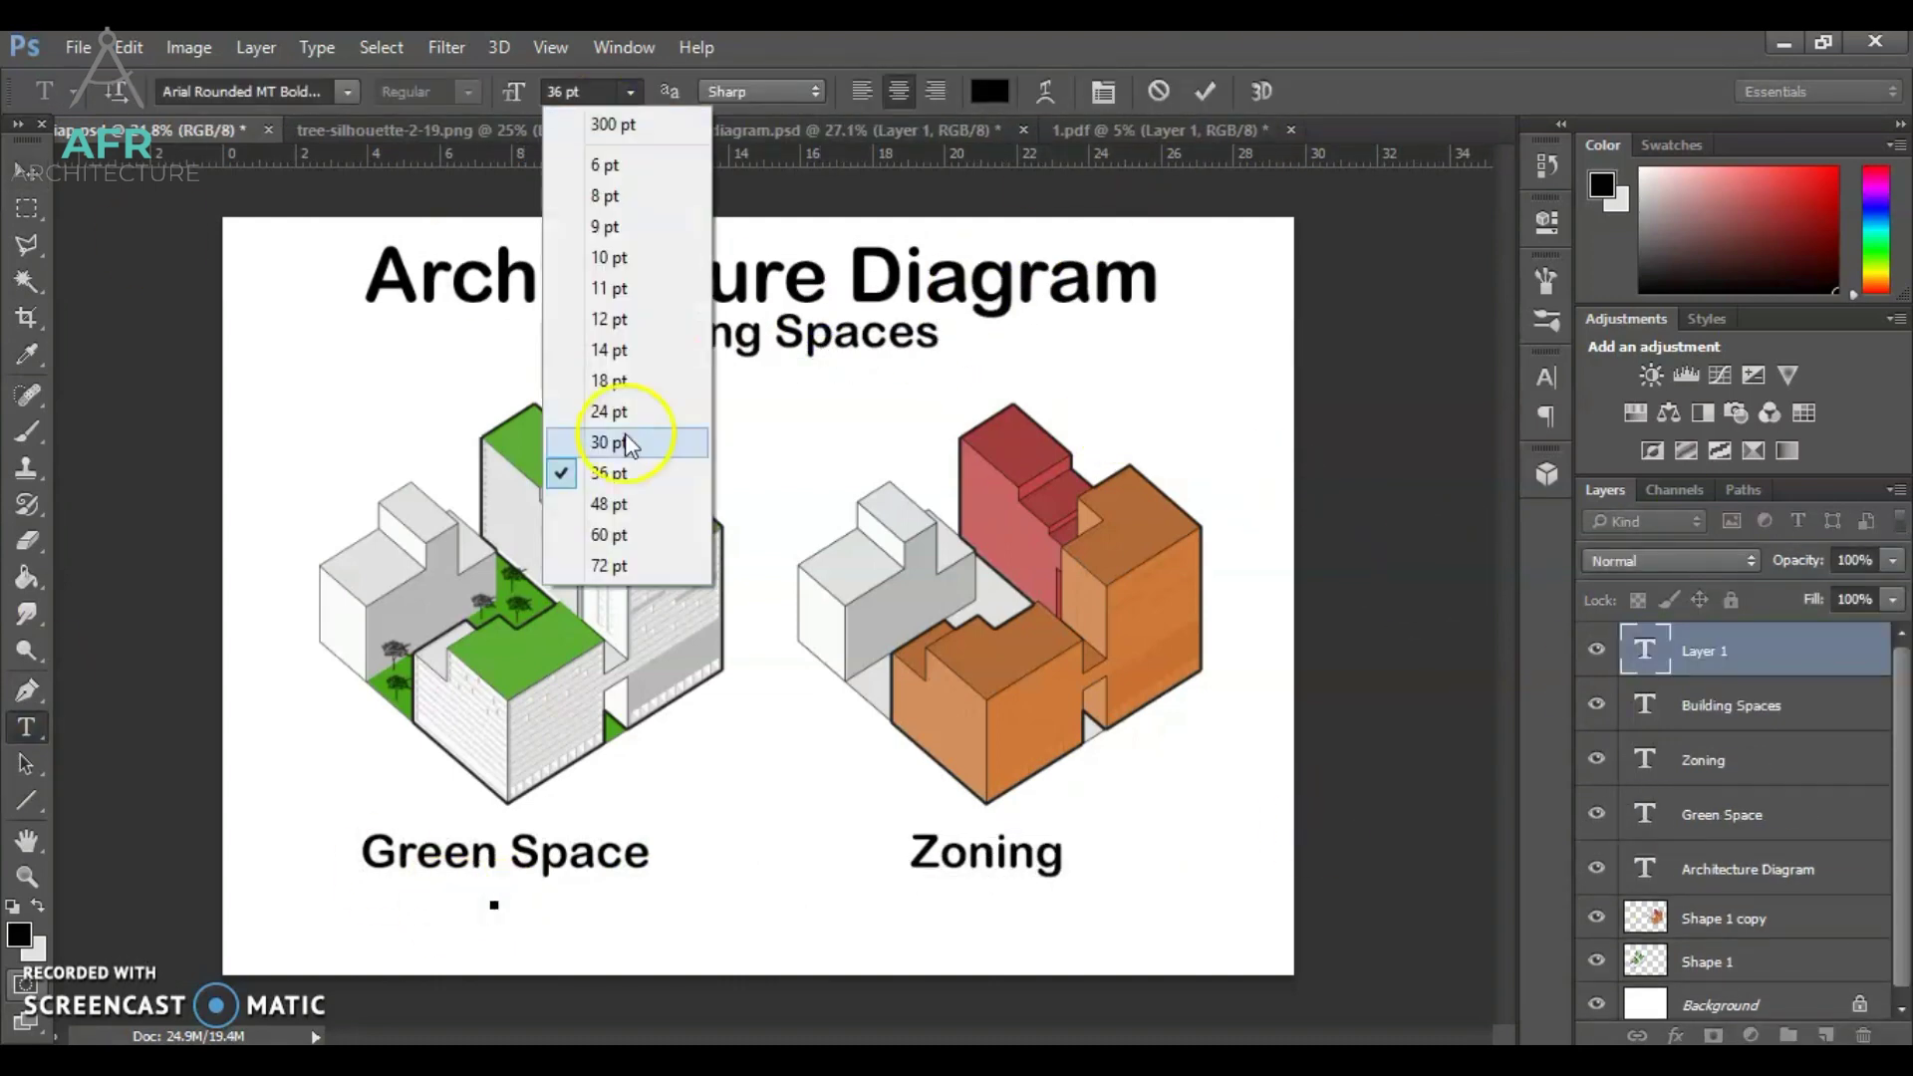
pyautogui.click(588, 296)
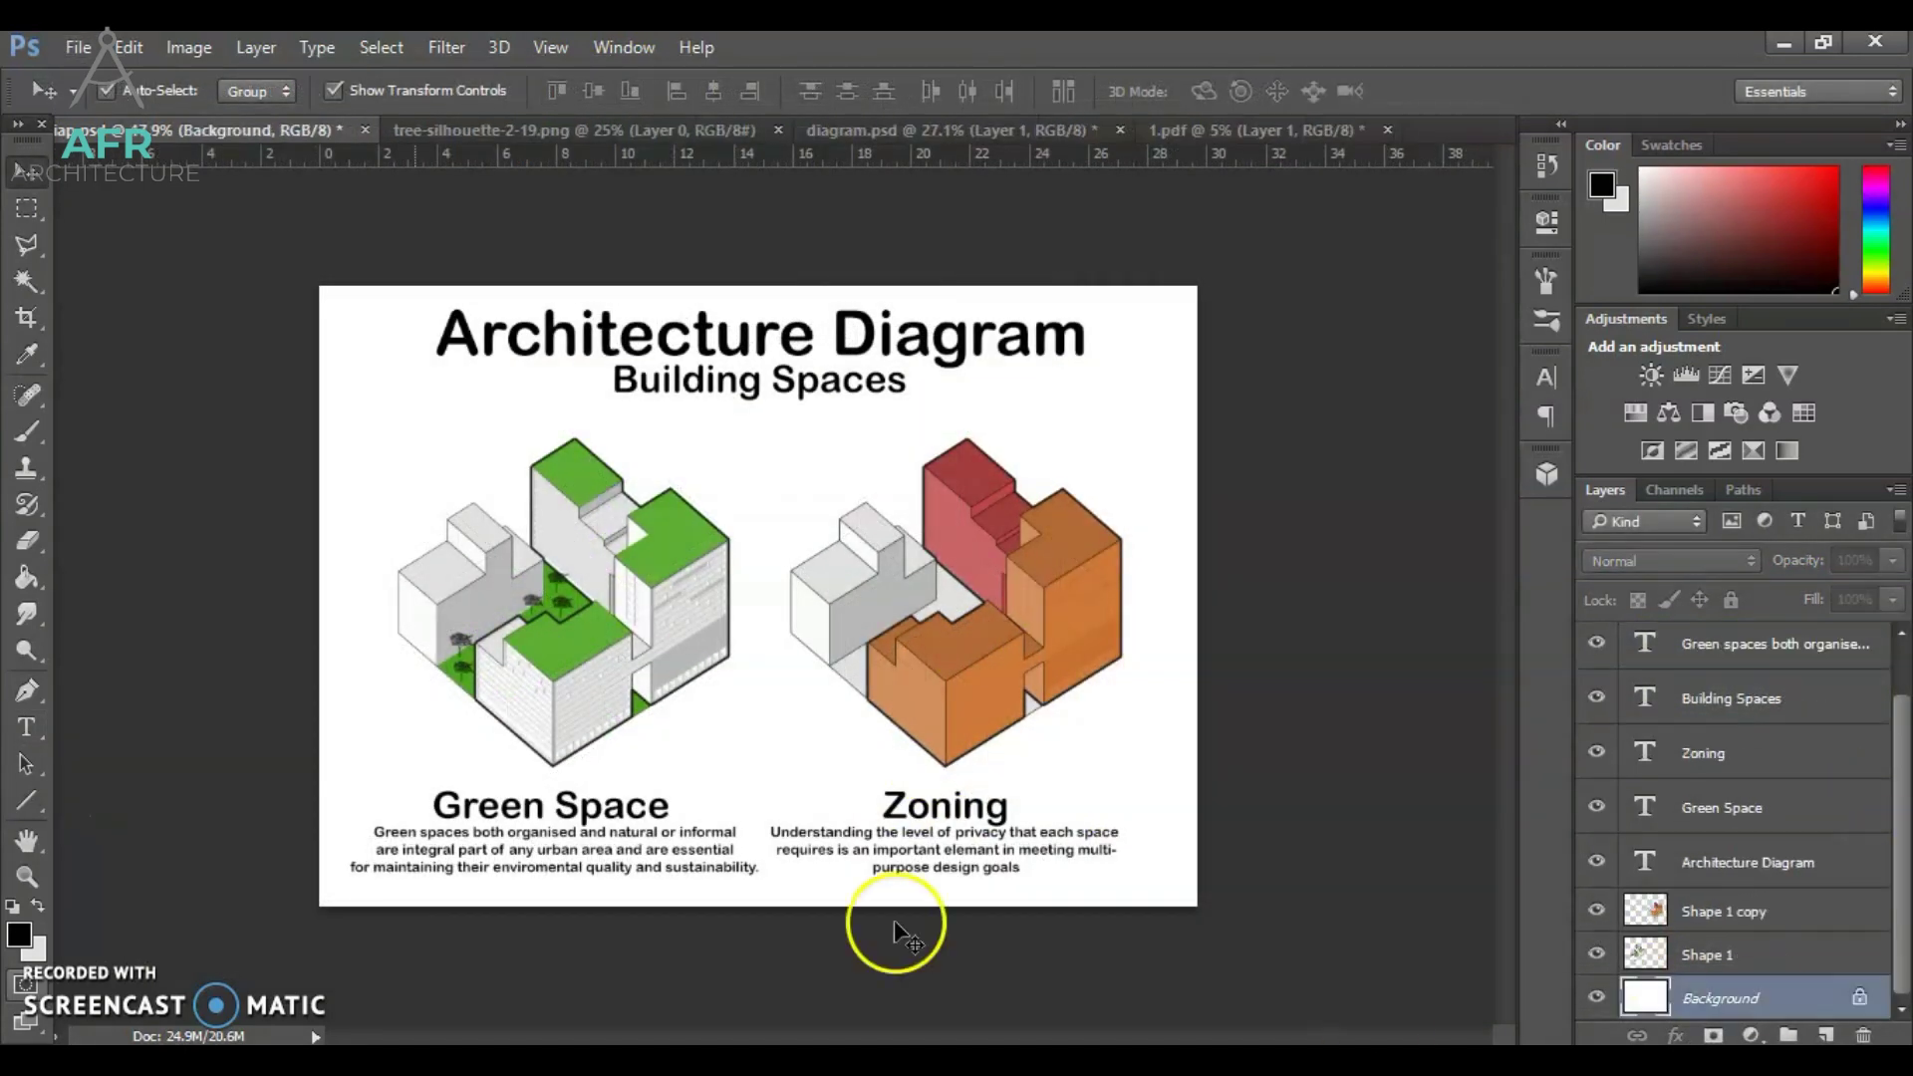
# Fill the Background layer with light orange and move the title slightly down.
pyautogui.press('g')
pyautogui.click(18, 934)
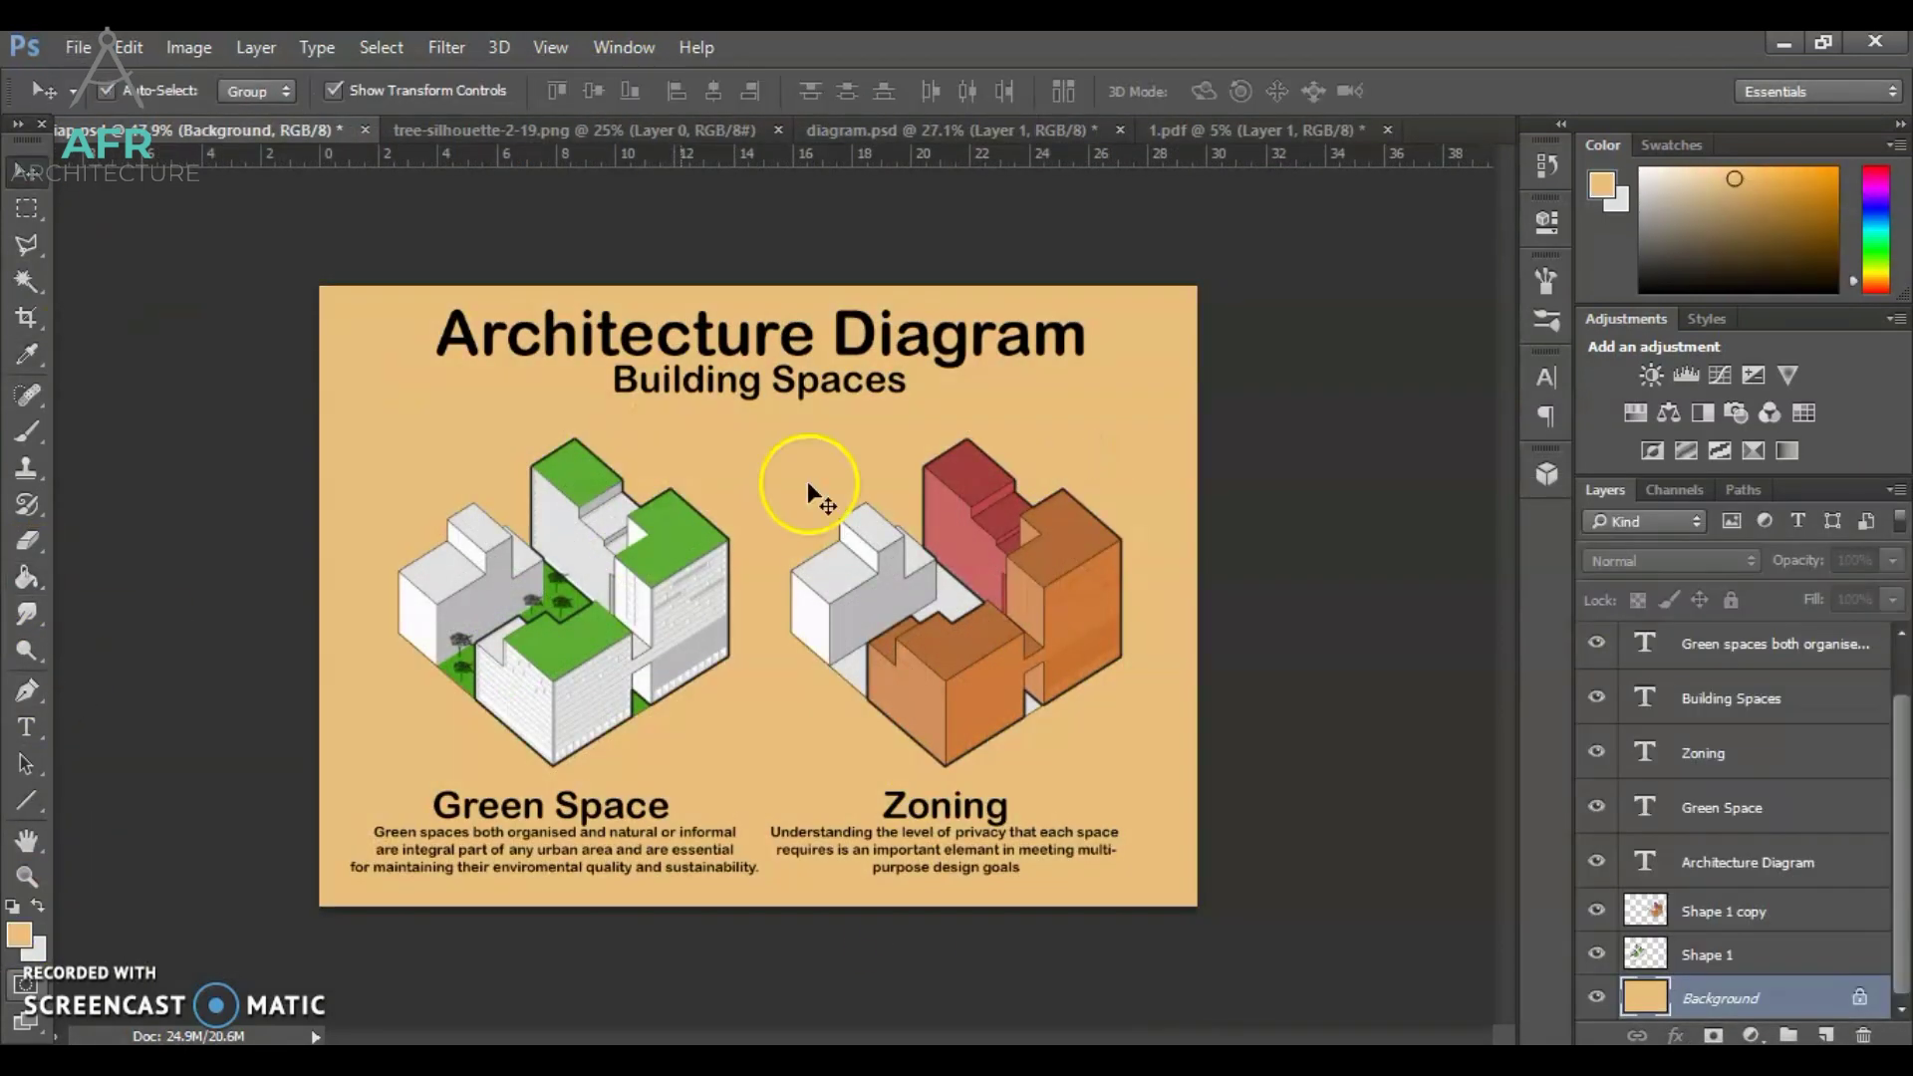
pyautogui.moveTo(887, 334); pyautogui.dragTo(917, 299)
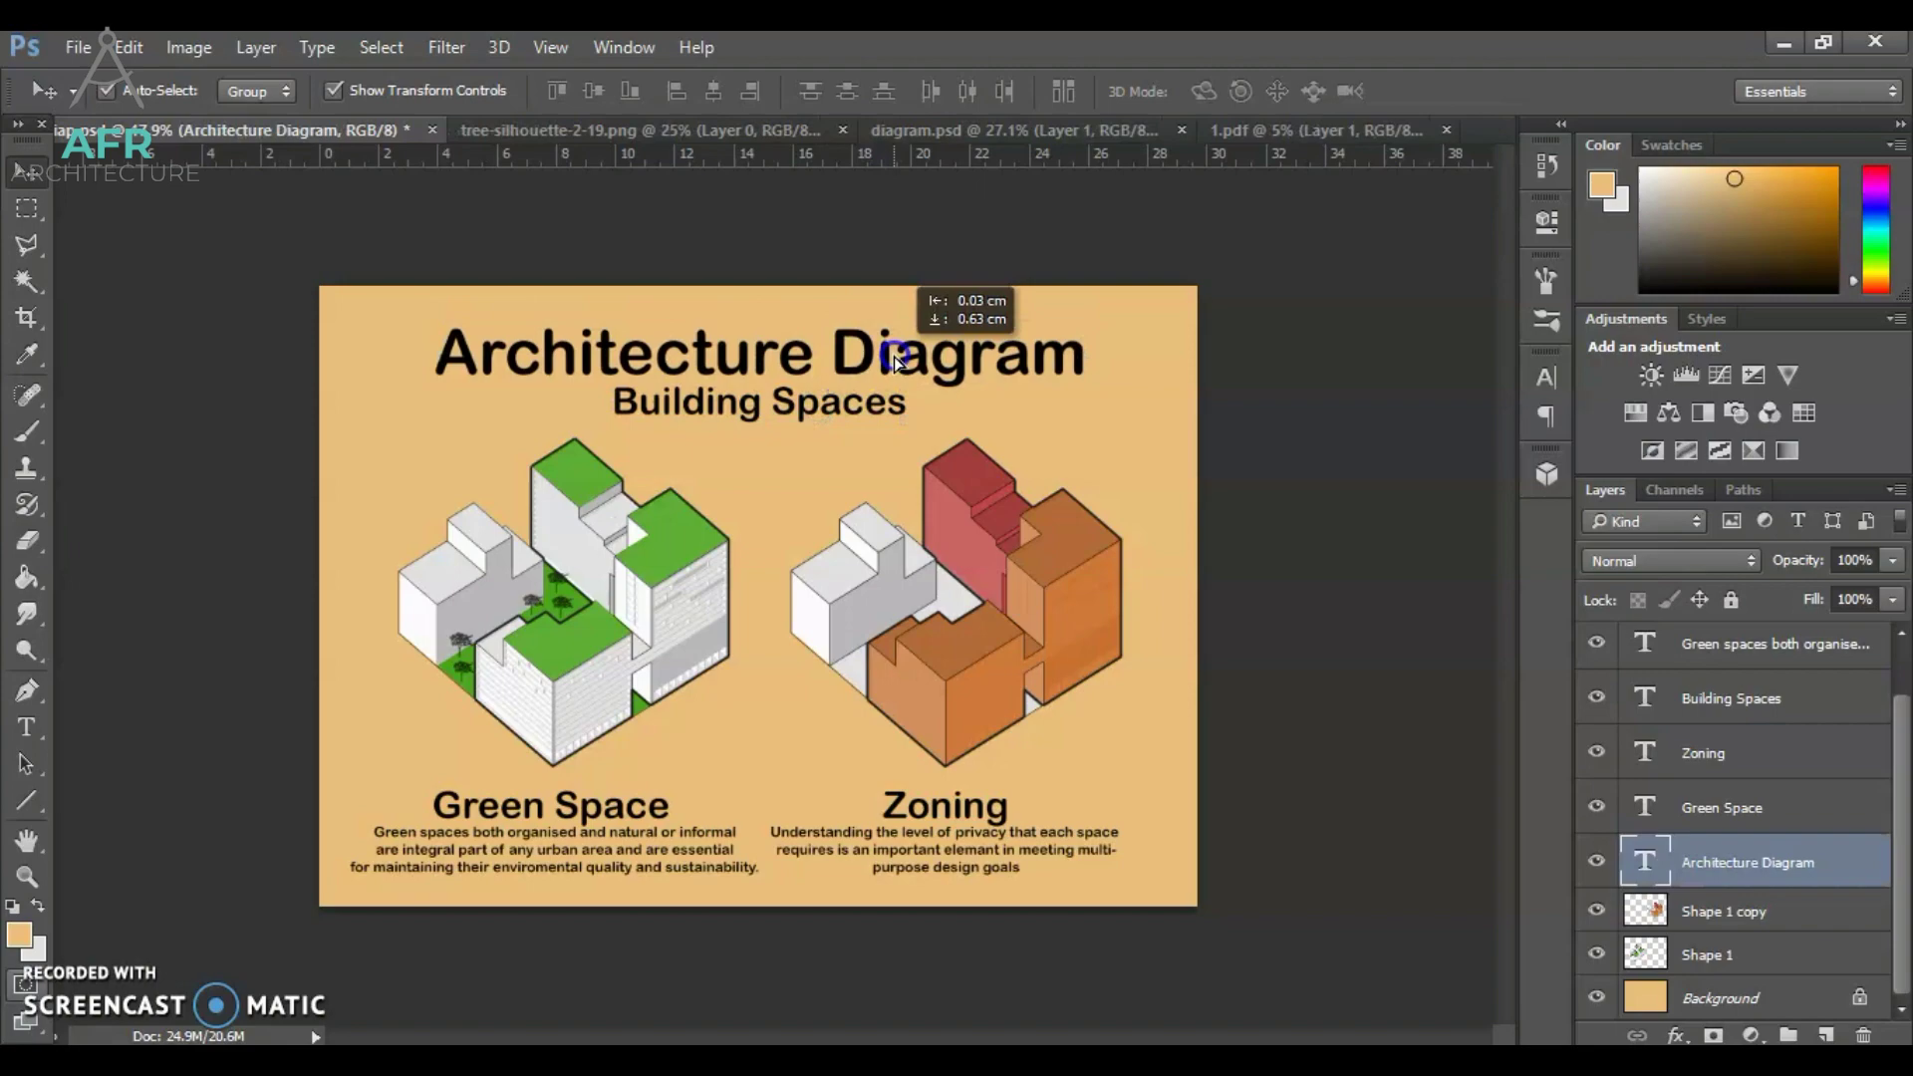